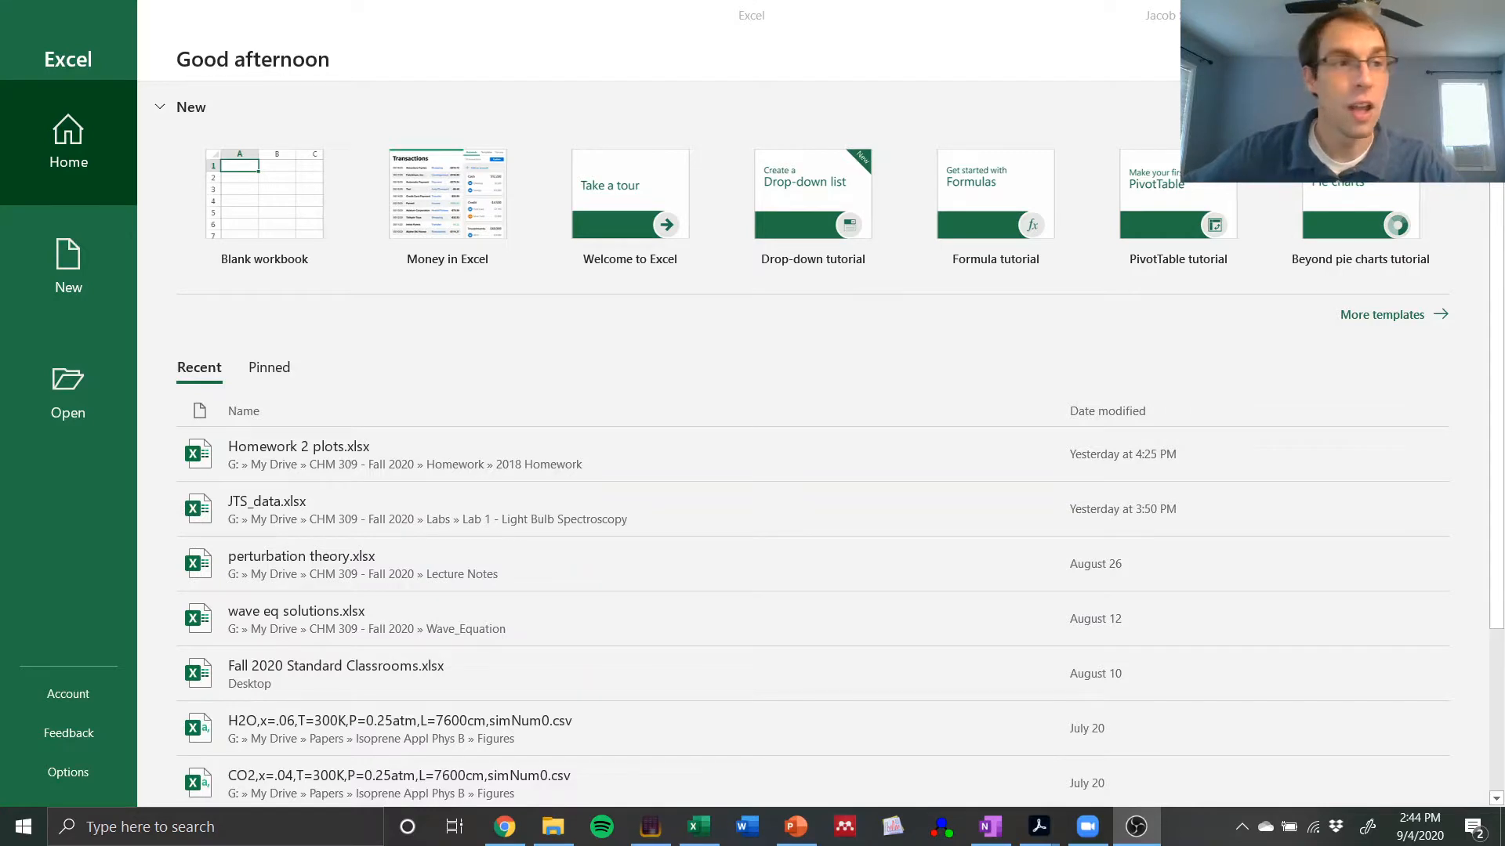
Step: Create a new blank workbook
left_click(782, 30)
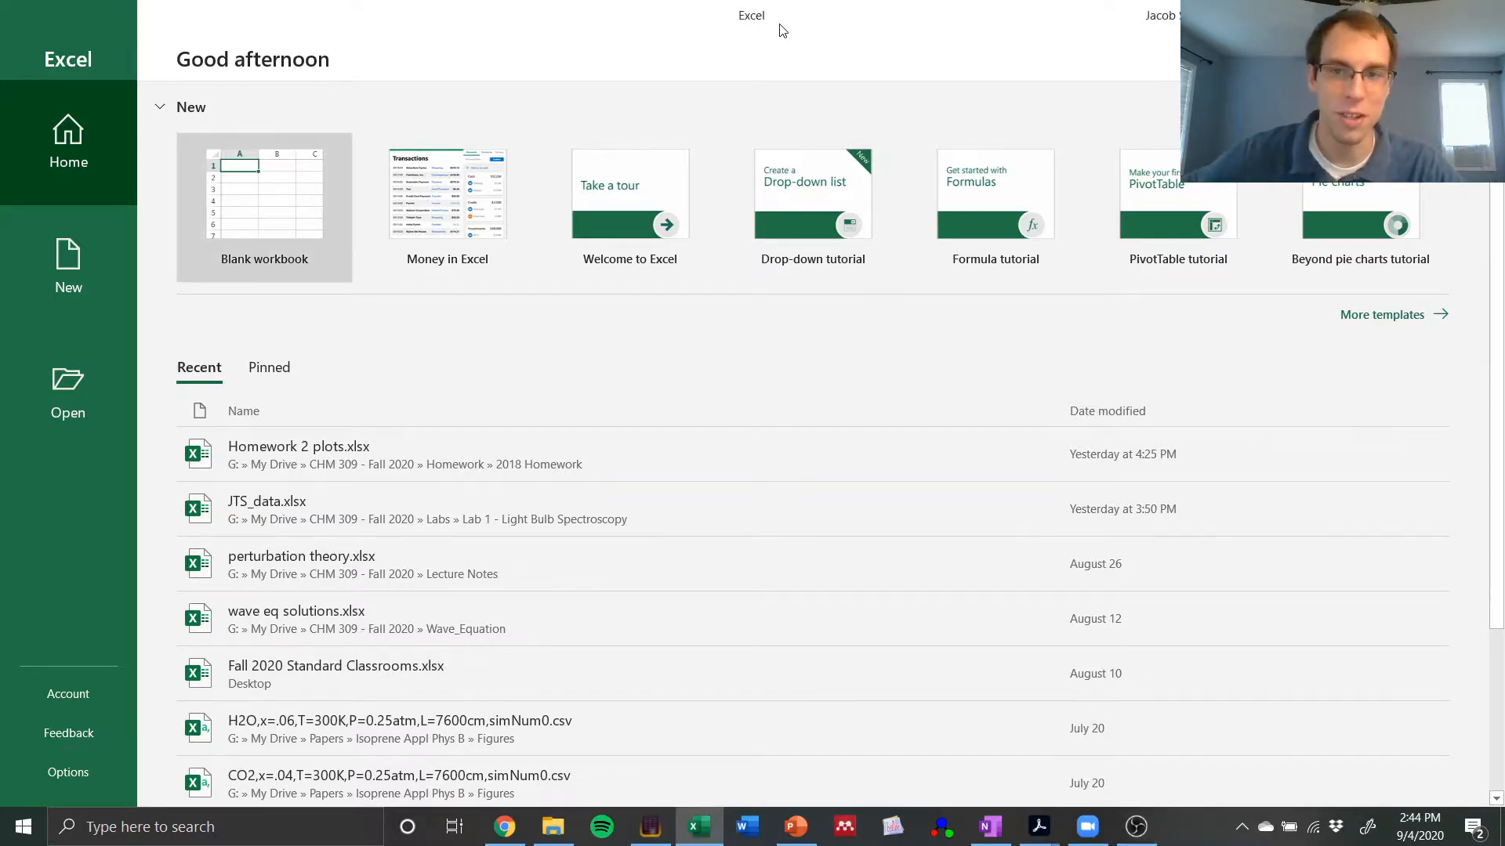
left_click(266, 209)
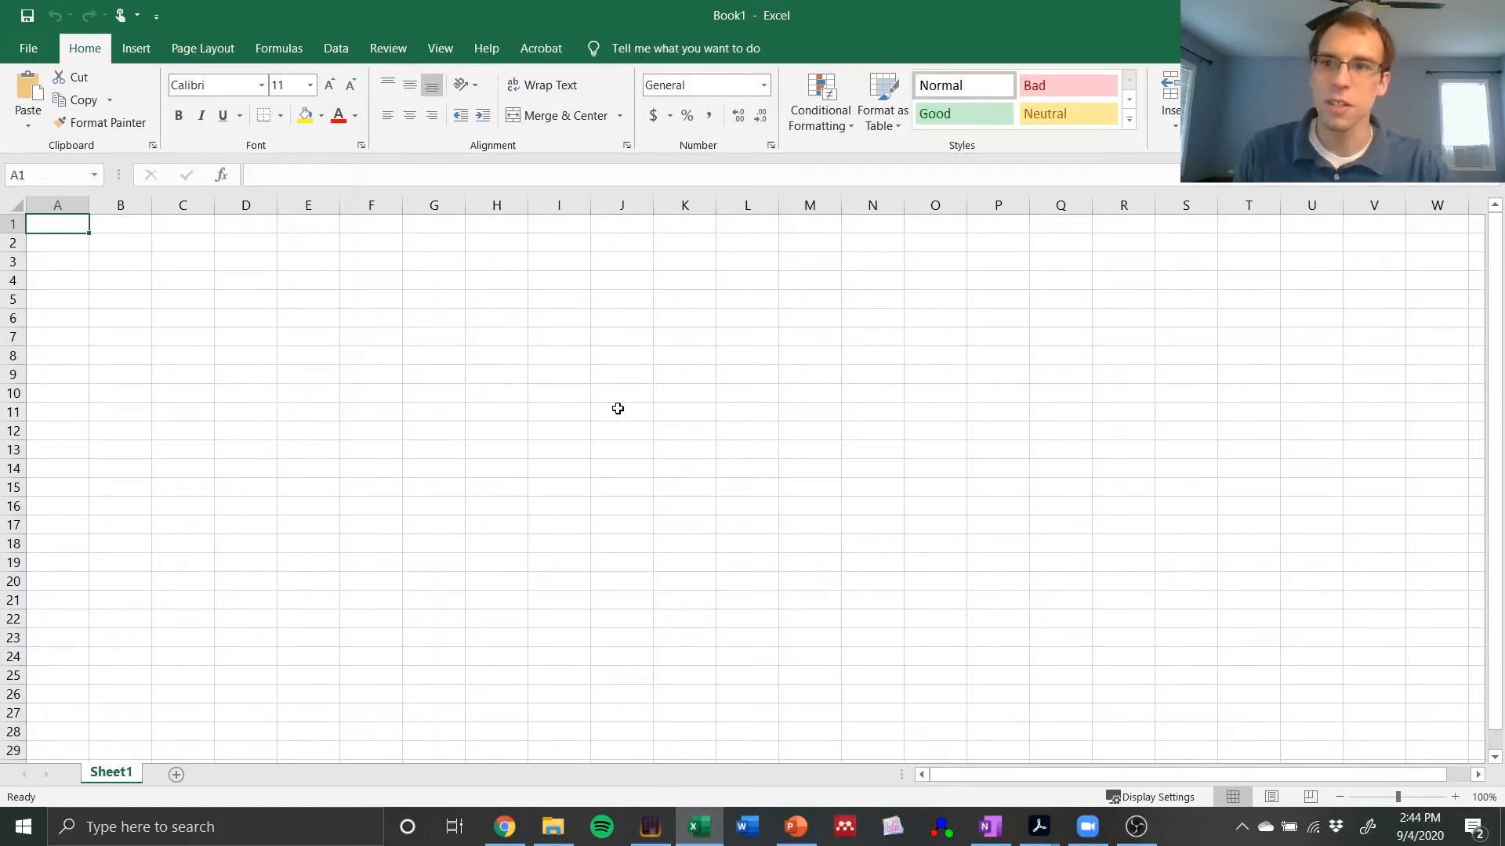
Step: Enter the constant labels h, c, kB and T down column B in cells B2 to B5
left_click(49, 245)
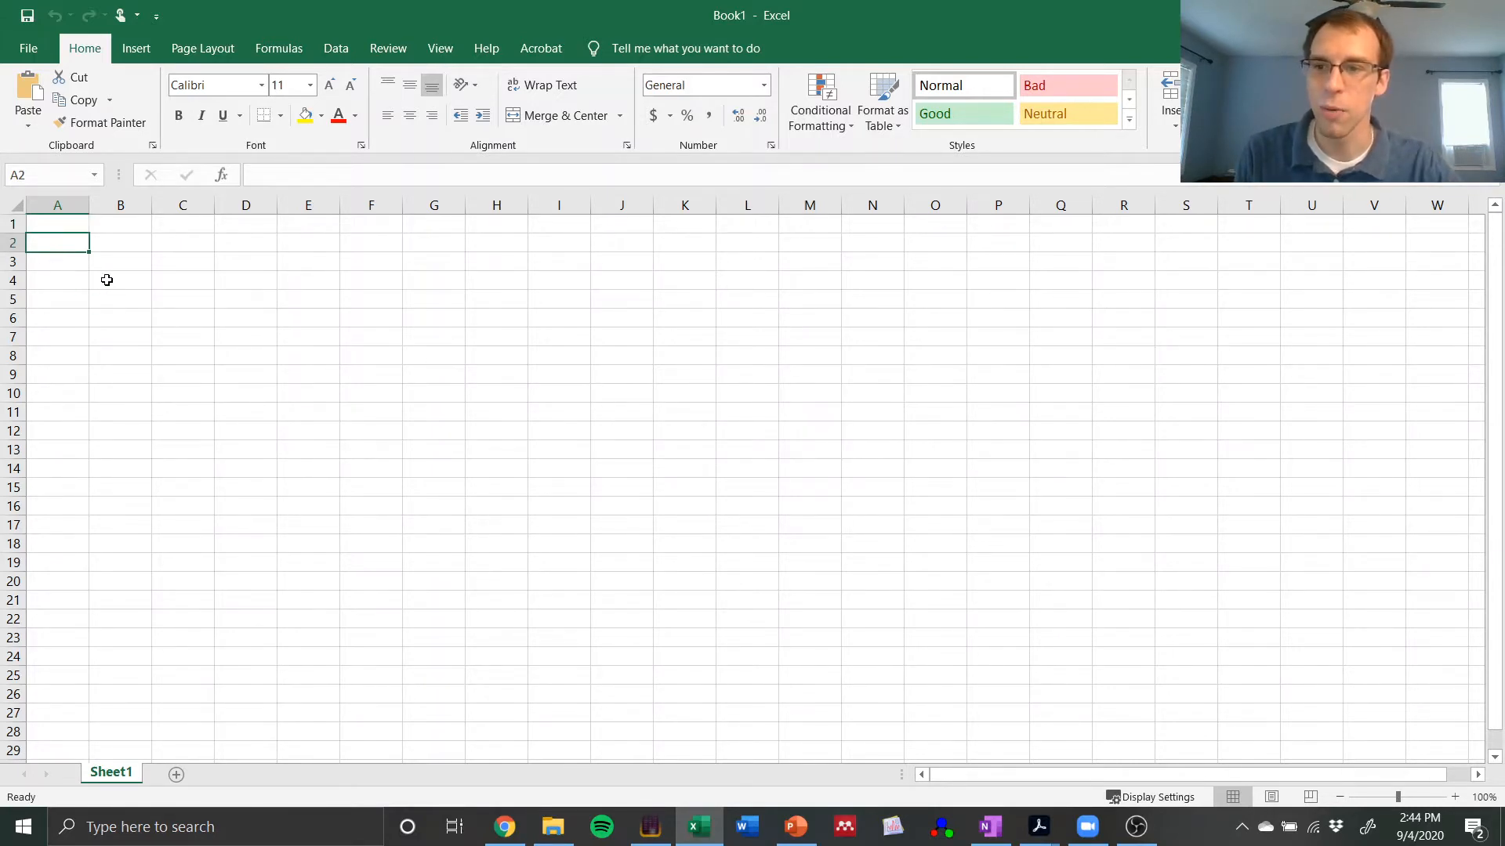
left_click(132, 243)
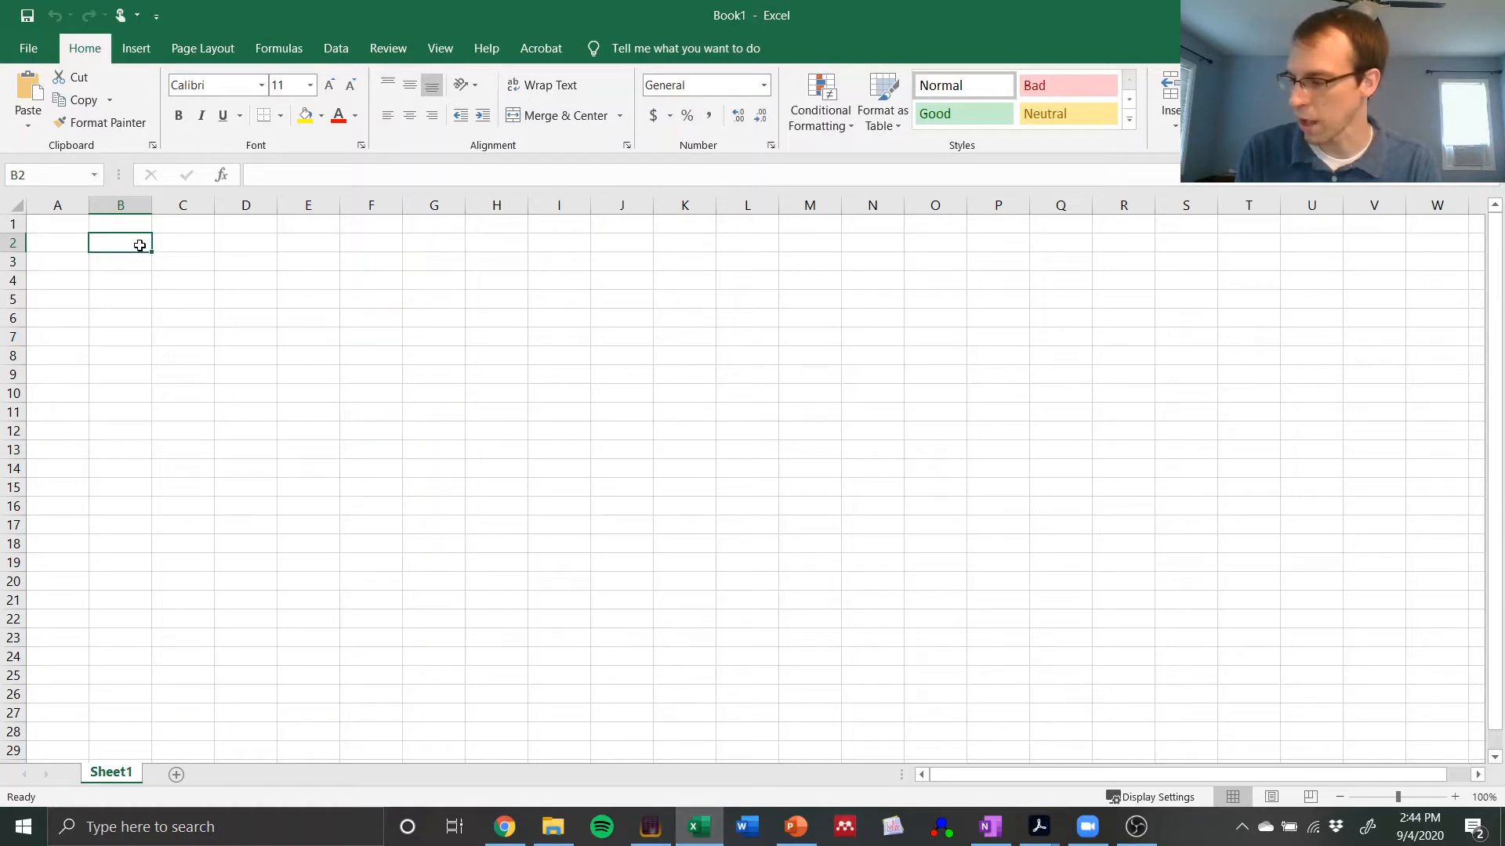
type("h")
key("Return")
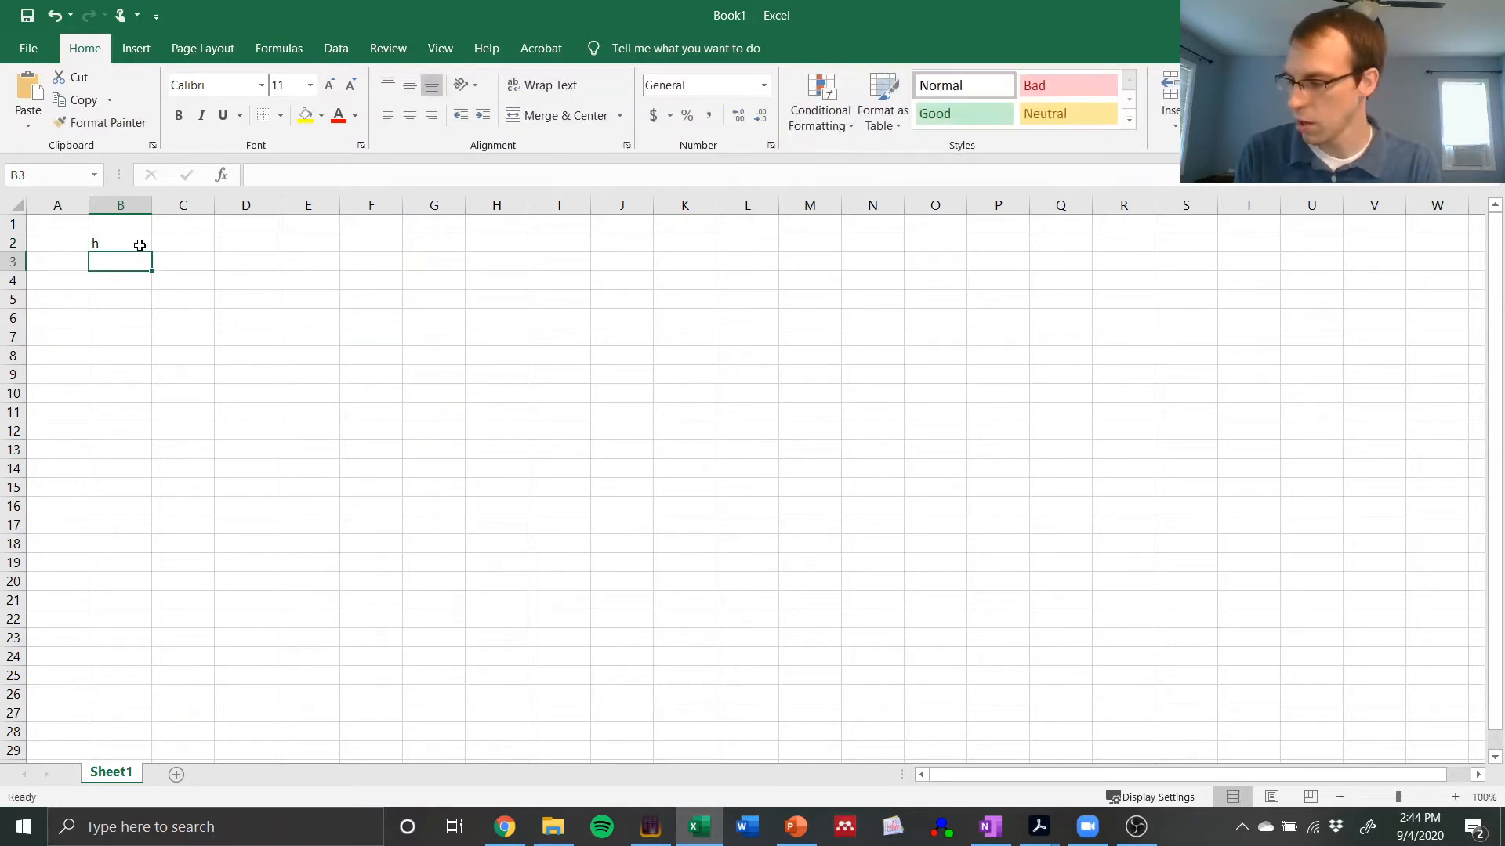
type("c")
key("Return")
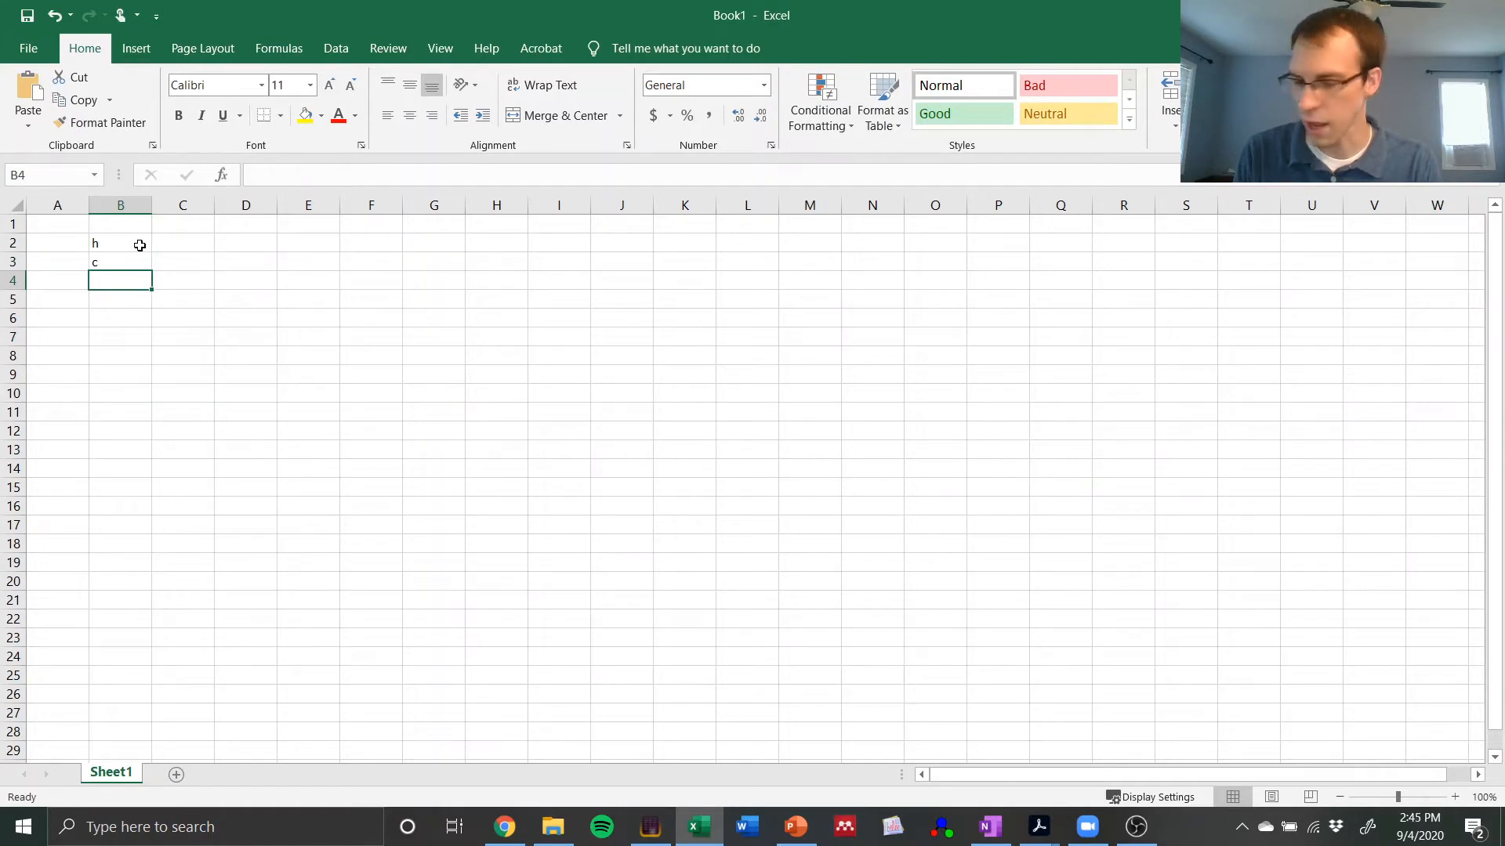
type("kb")
key("BackSpace")
type("B")
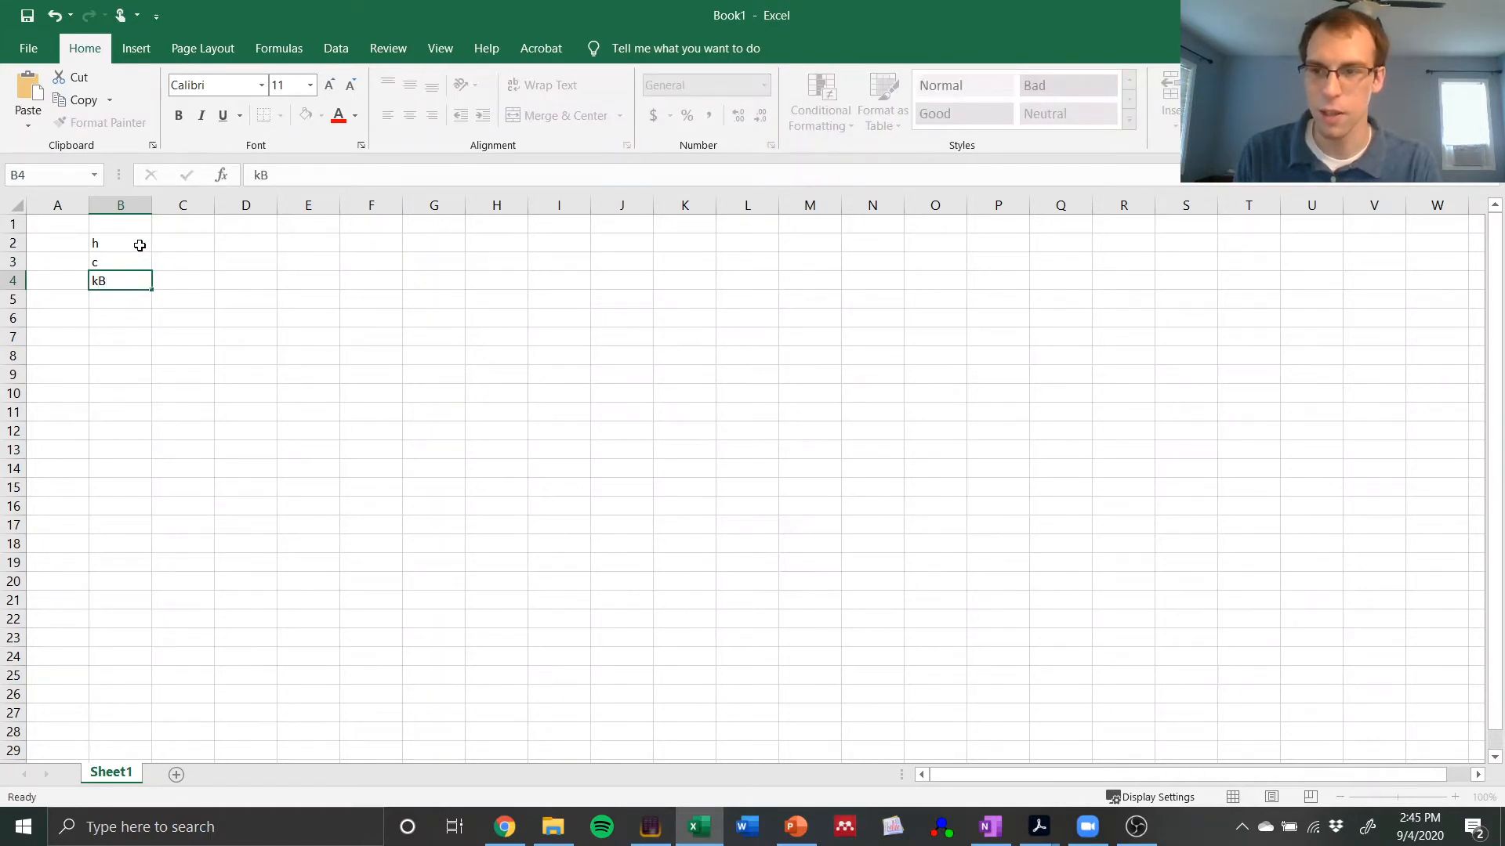
key("Return")
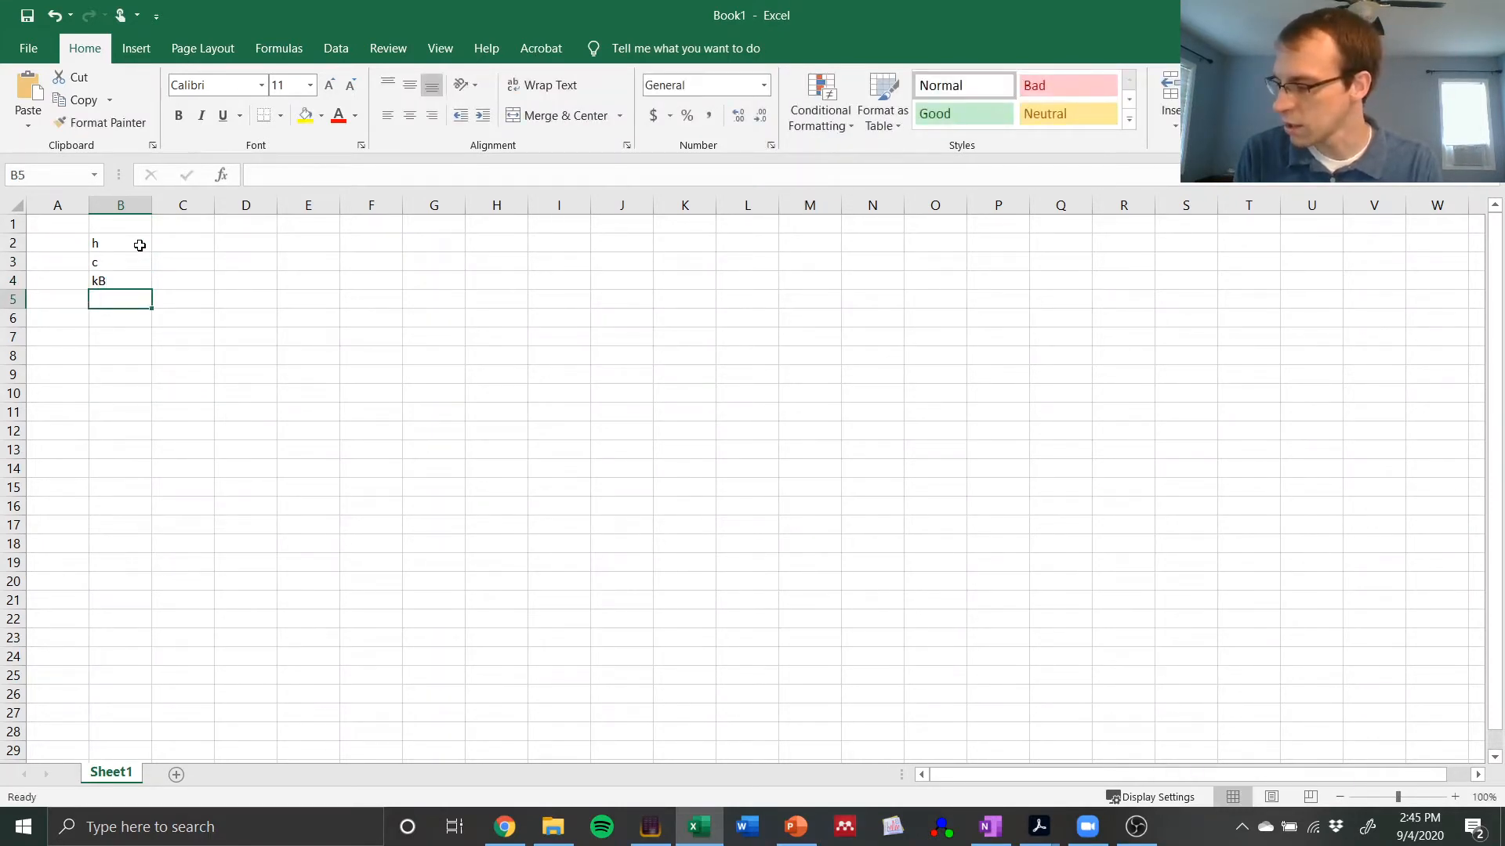
type("T")
key("Return")
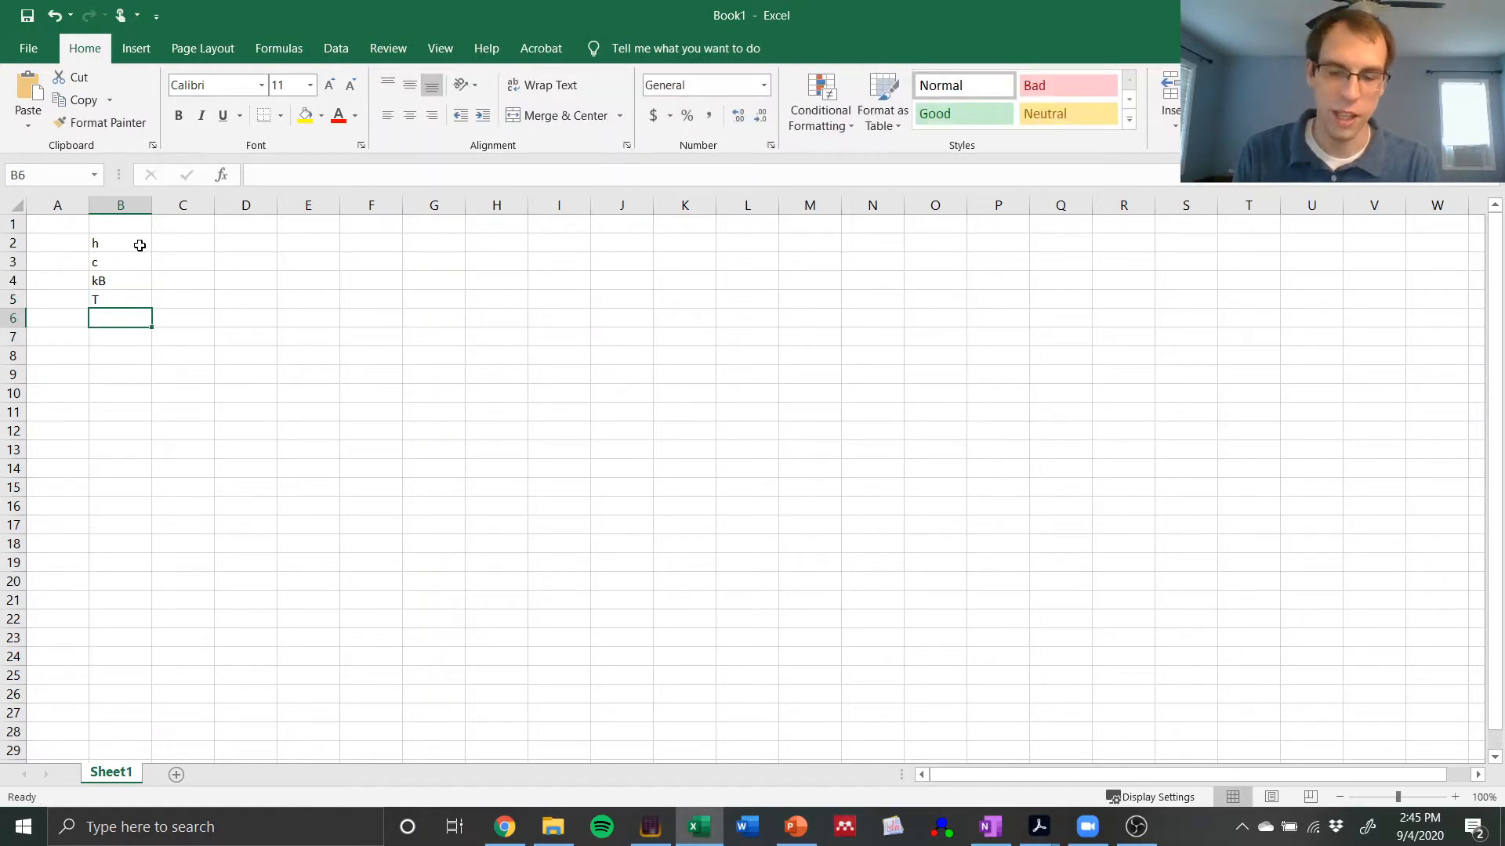
Step: Enter the units in column D: K in D5, J/K in D4, m/s in D3 and J*s in D2
key("Up")
key("Right")
key("Right")
type("K")
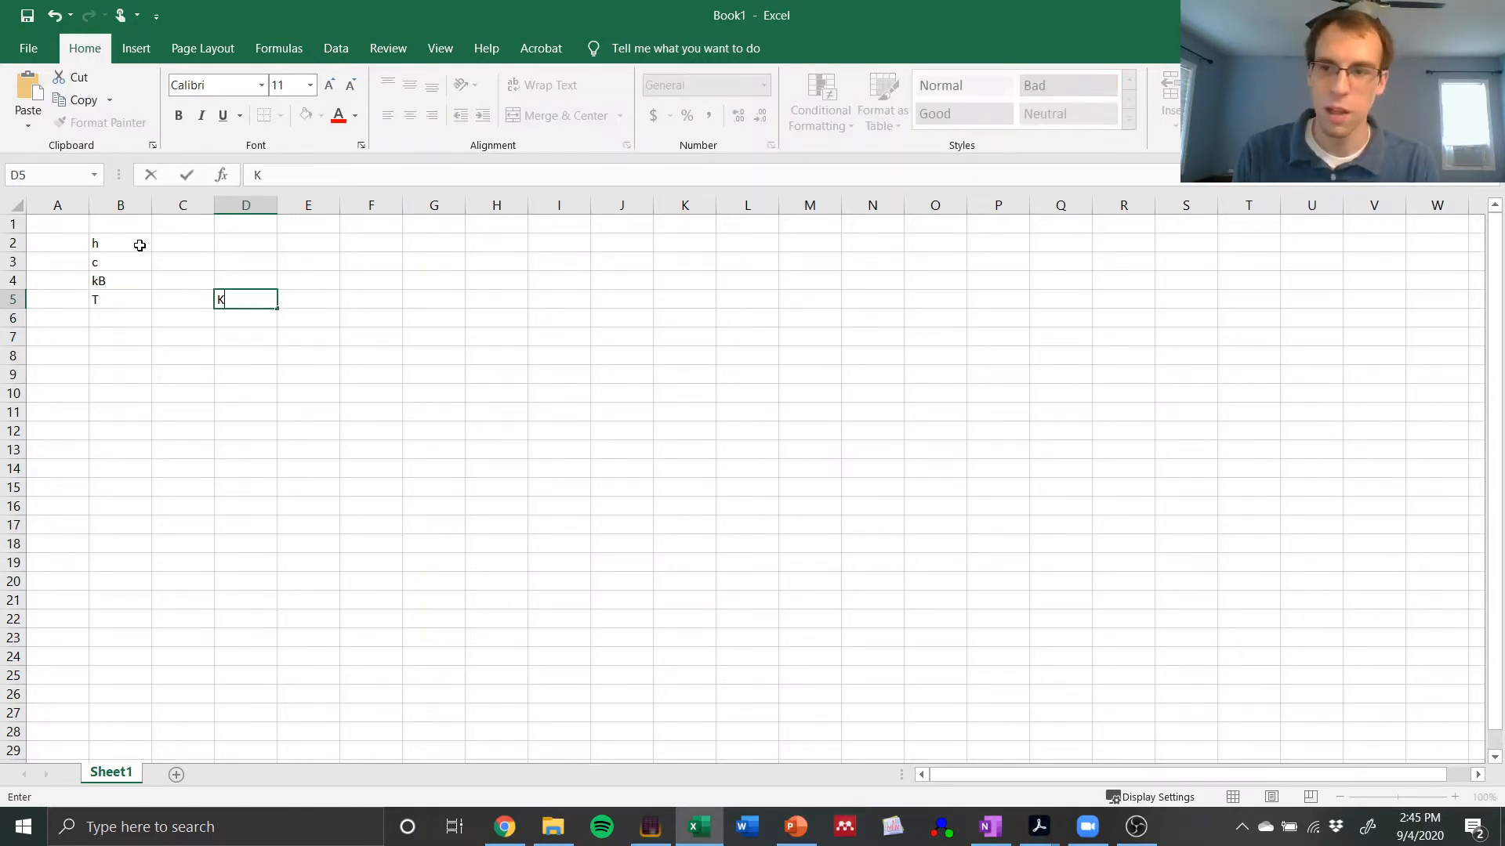
key("Up")
type("J/K")
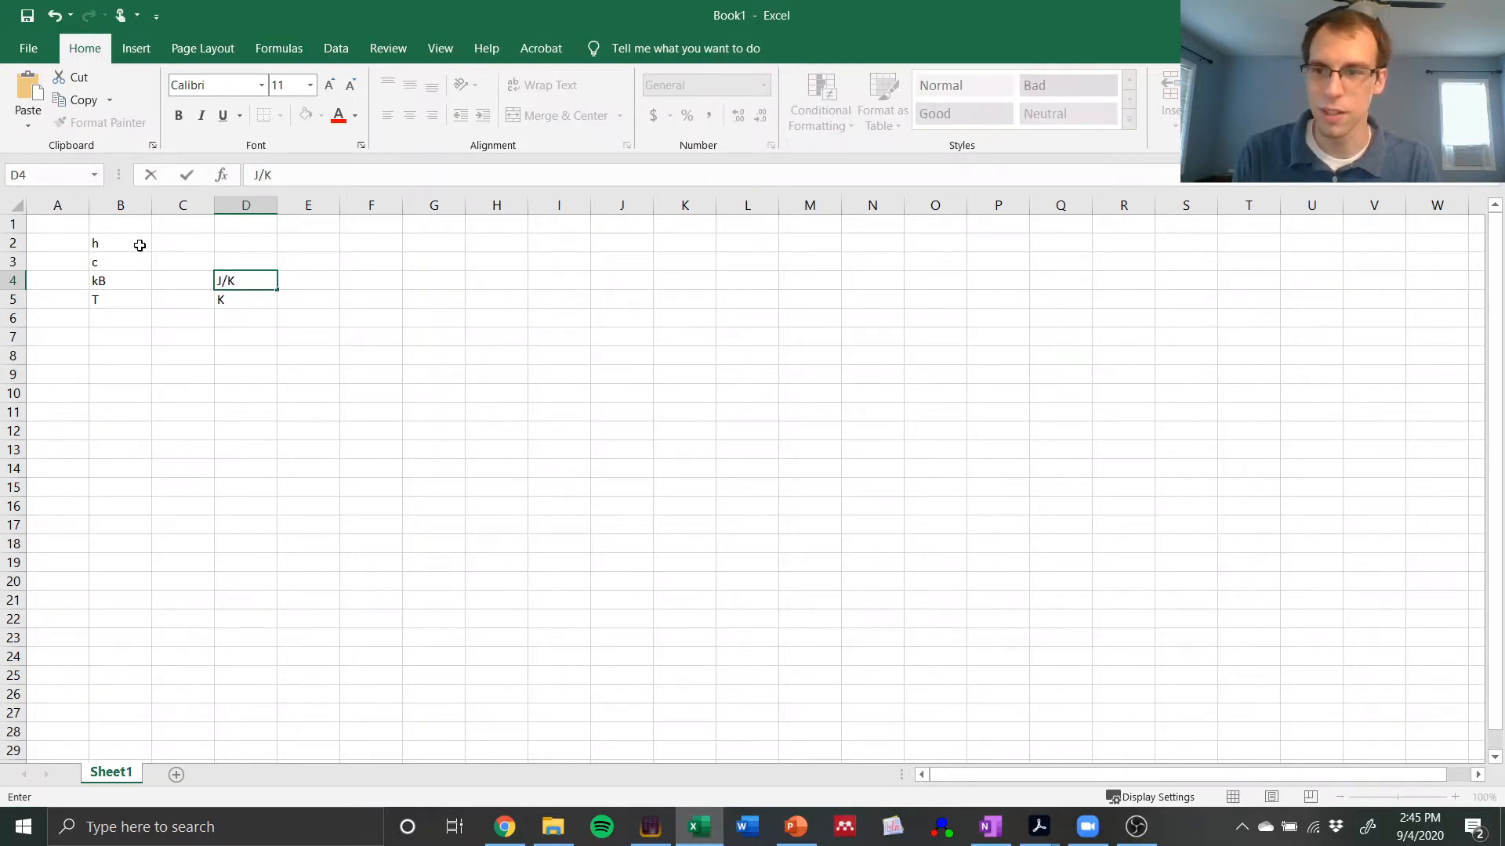
key("Up")
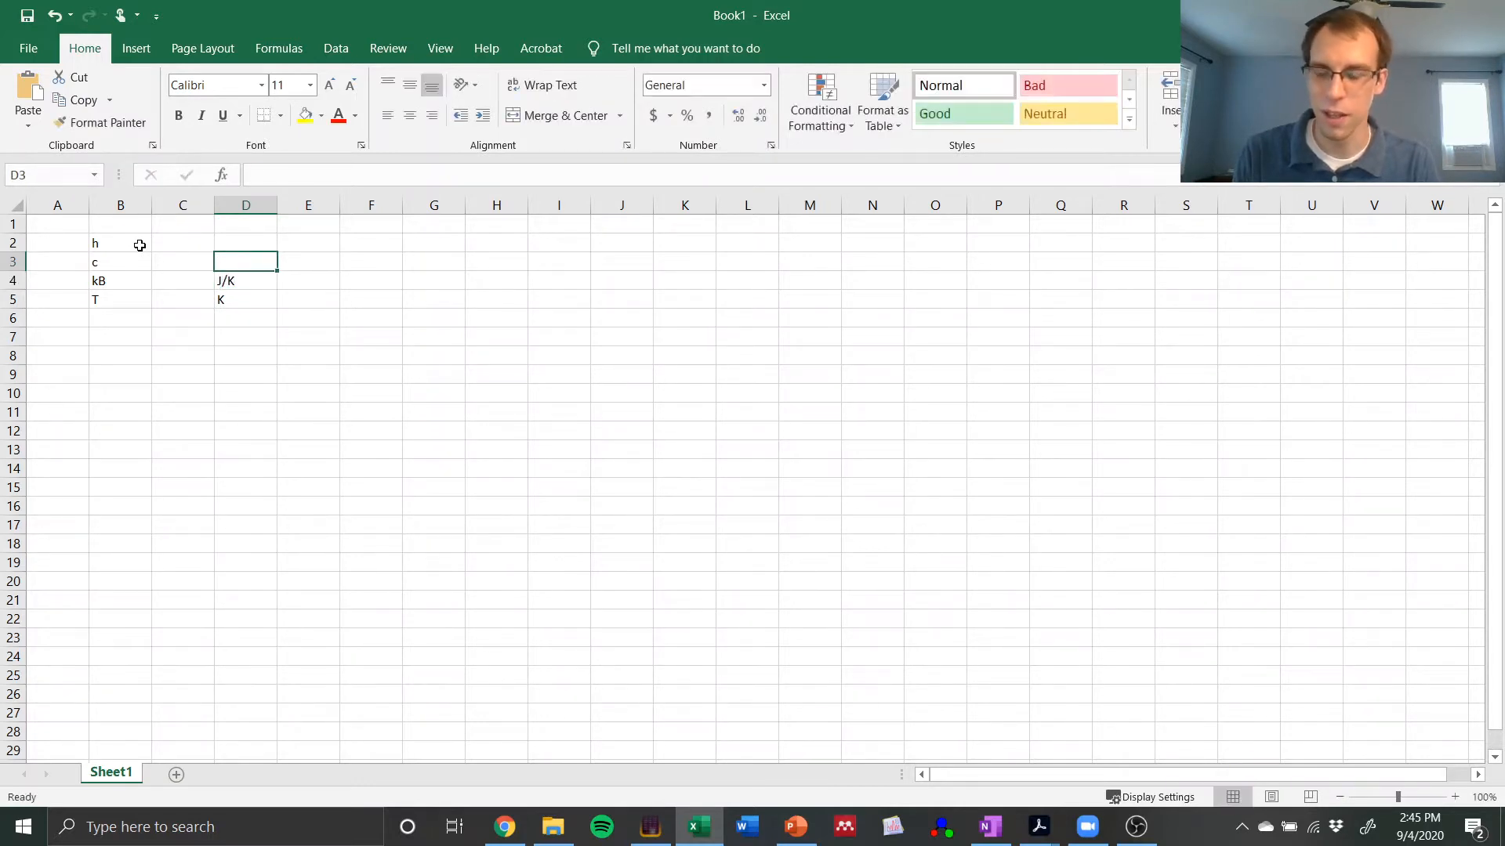
type("m/s")
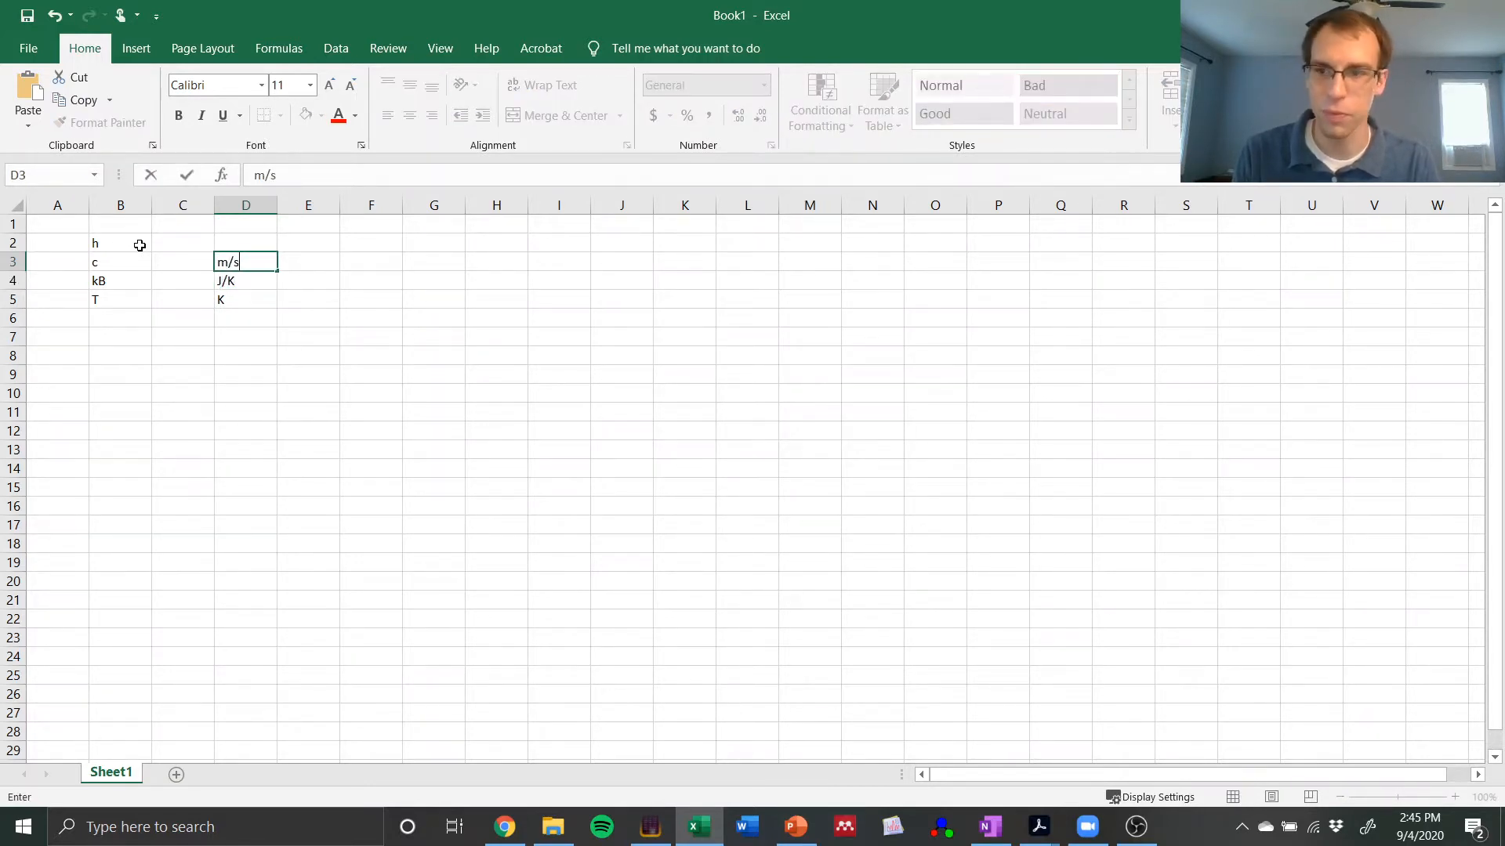
key("Up")
type("J*s")
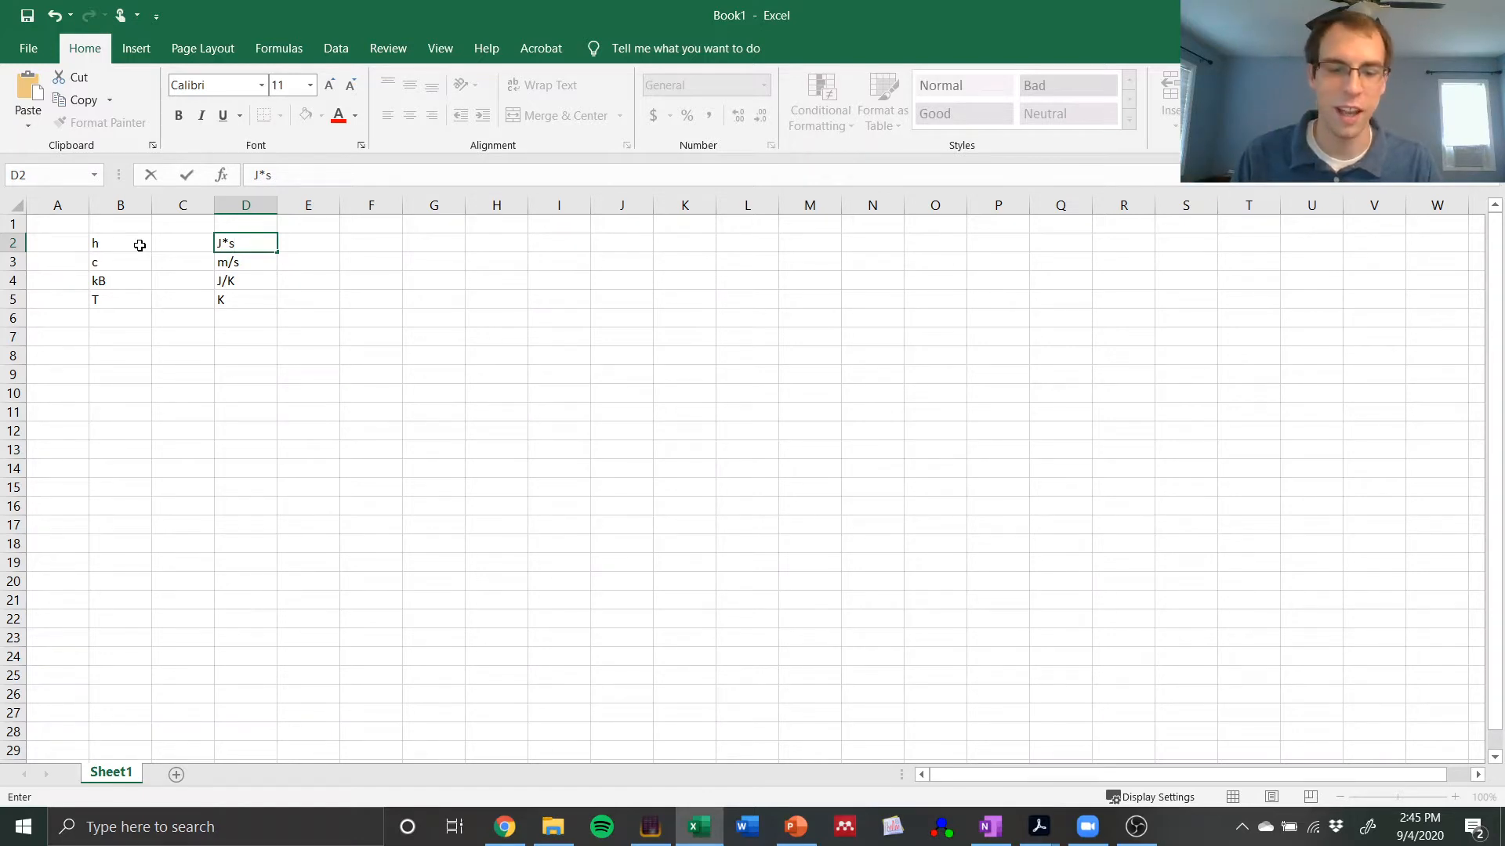
key("Left")
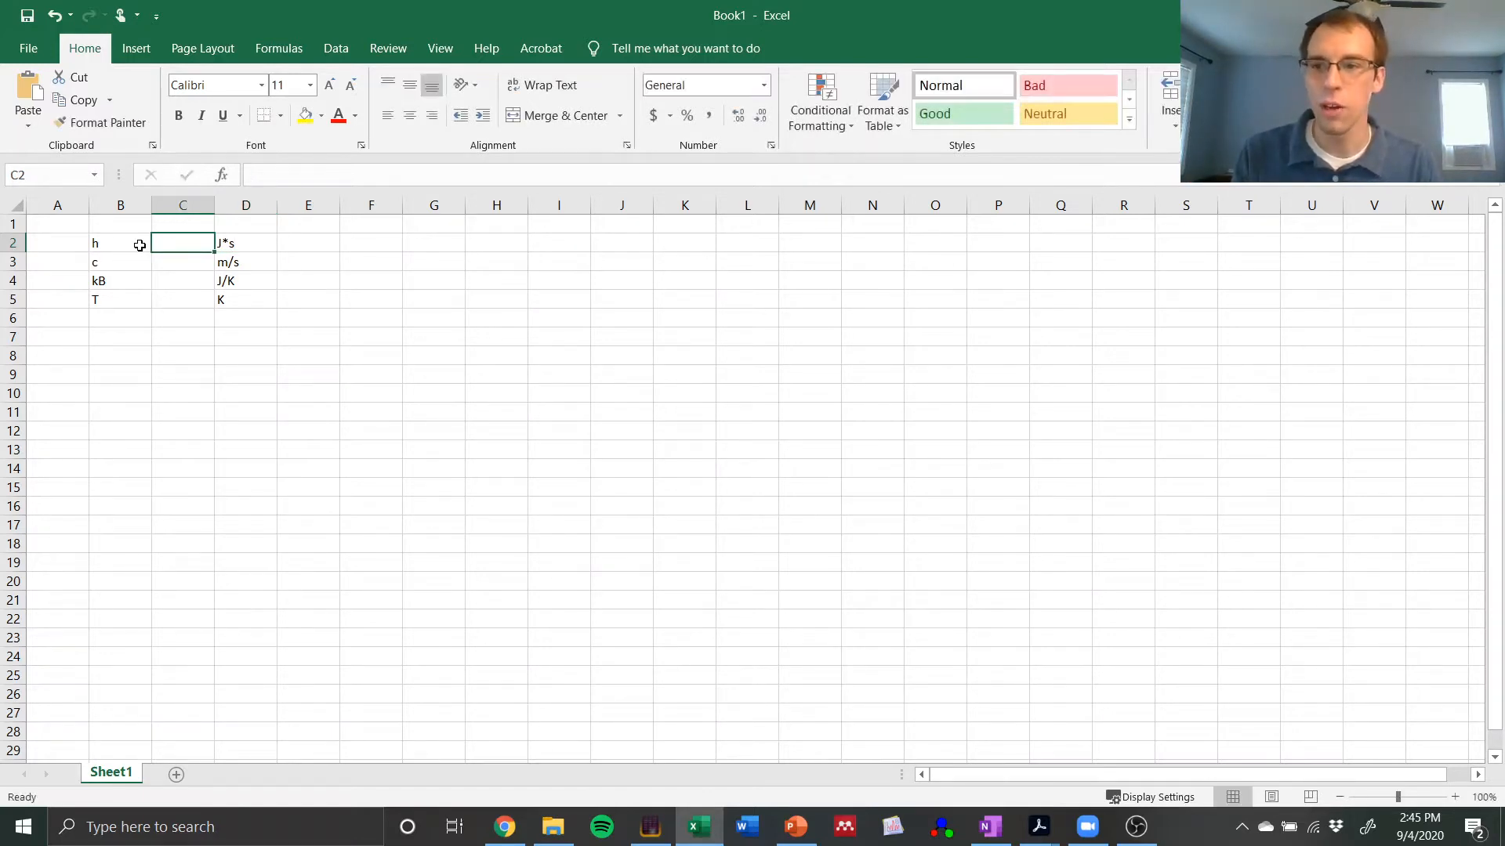
type("=D2")
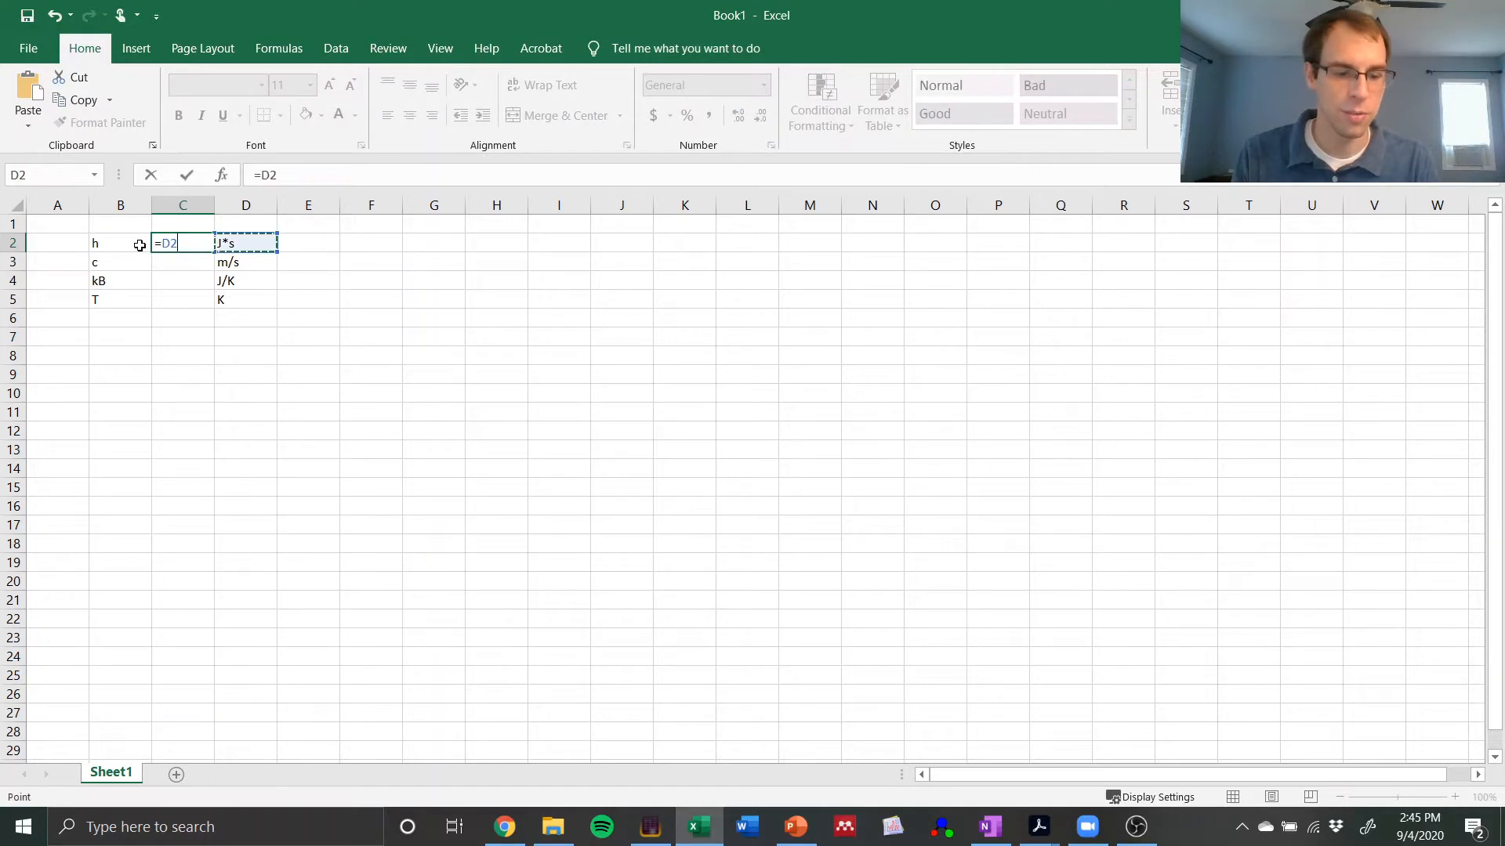
key("Return")
key("Up")
key("Left")
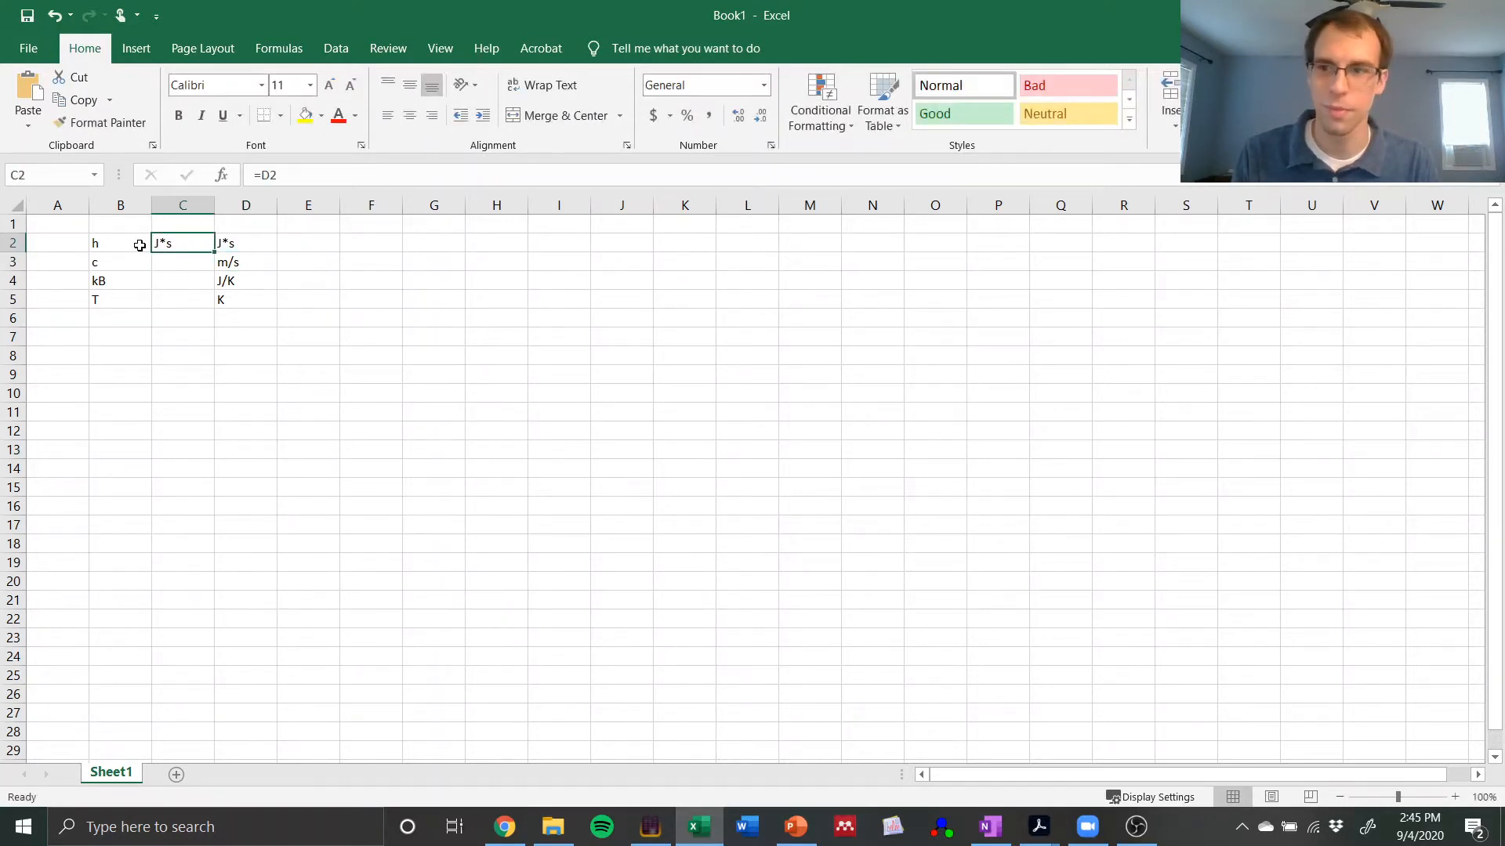
key("Num_Lock")
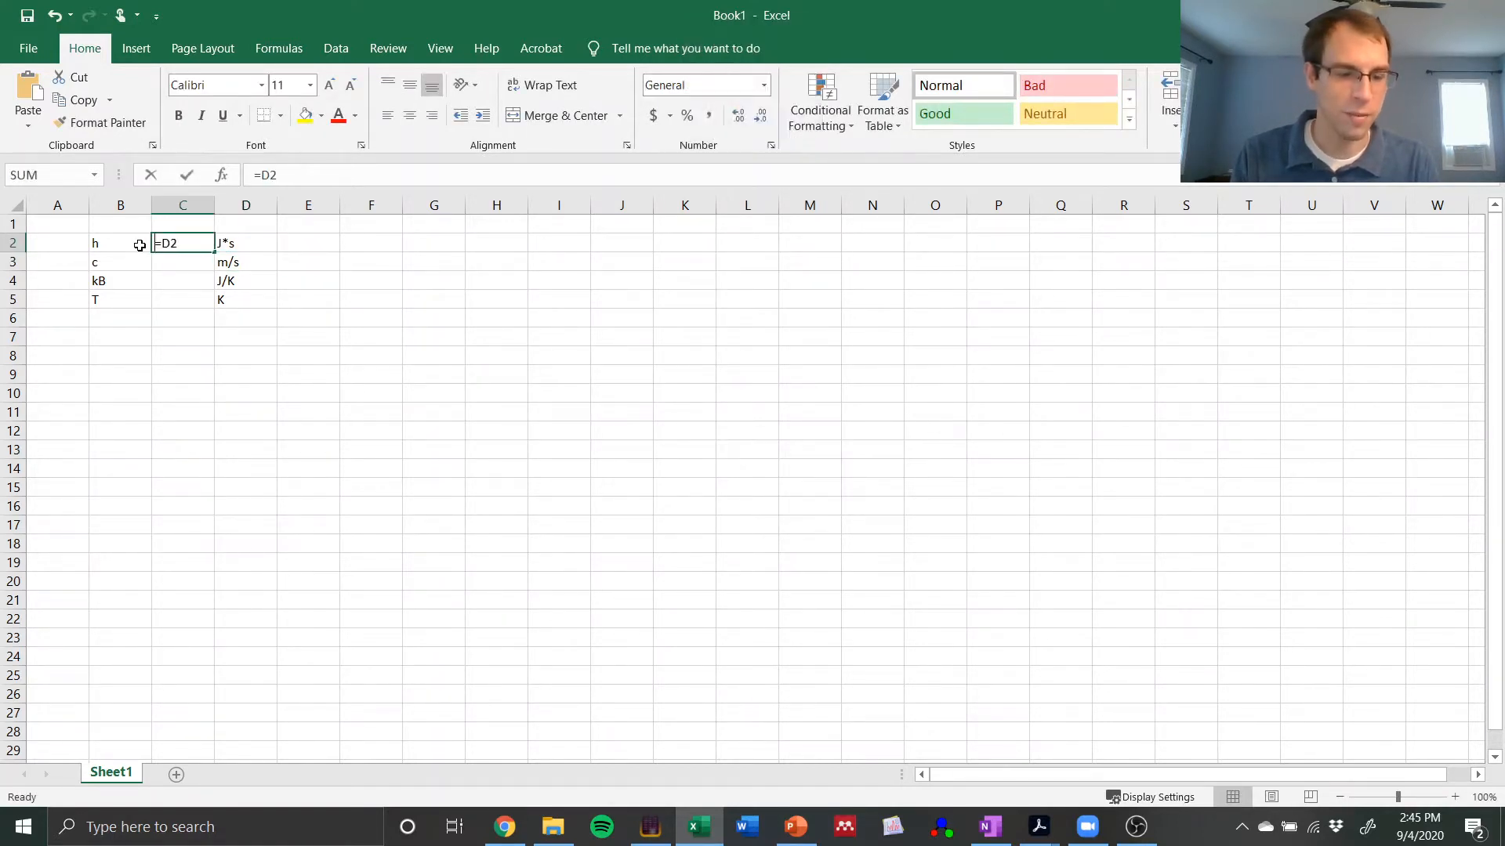
Step: Enter 6.626e-34 as the value of h in C2 and 2.998e8 as the value of c in C3
type("6.626e")
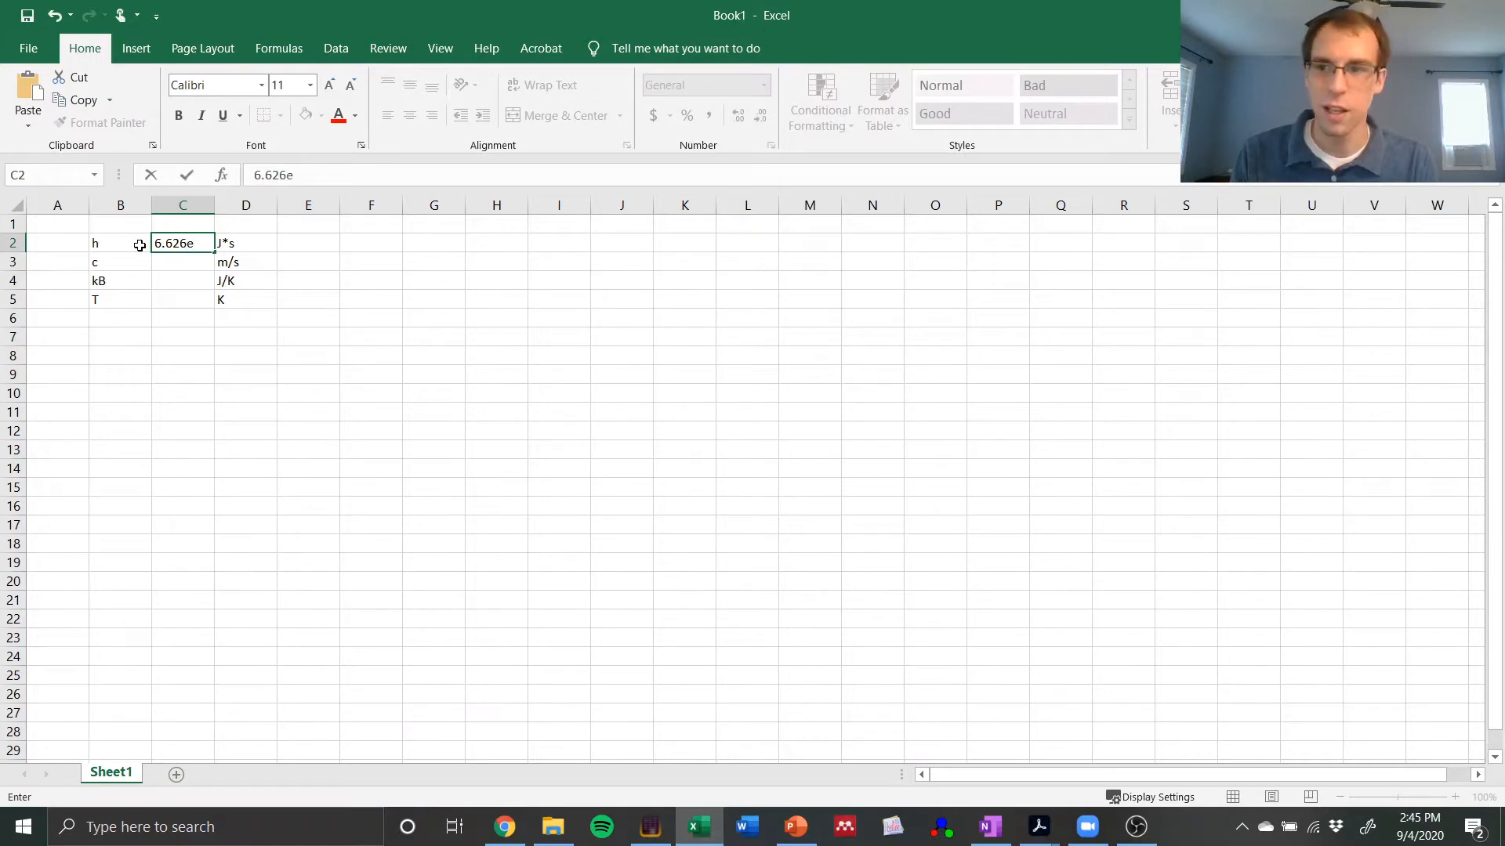
type("-34")
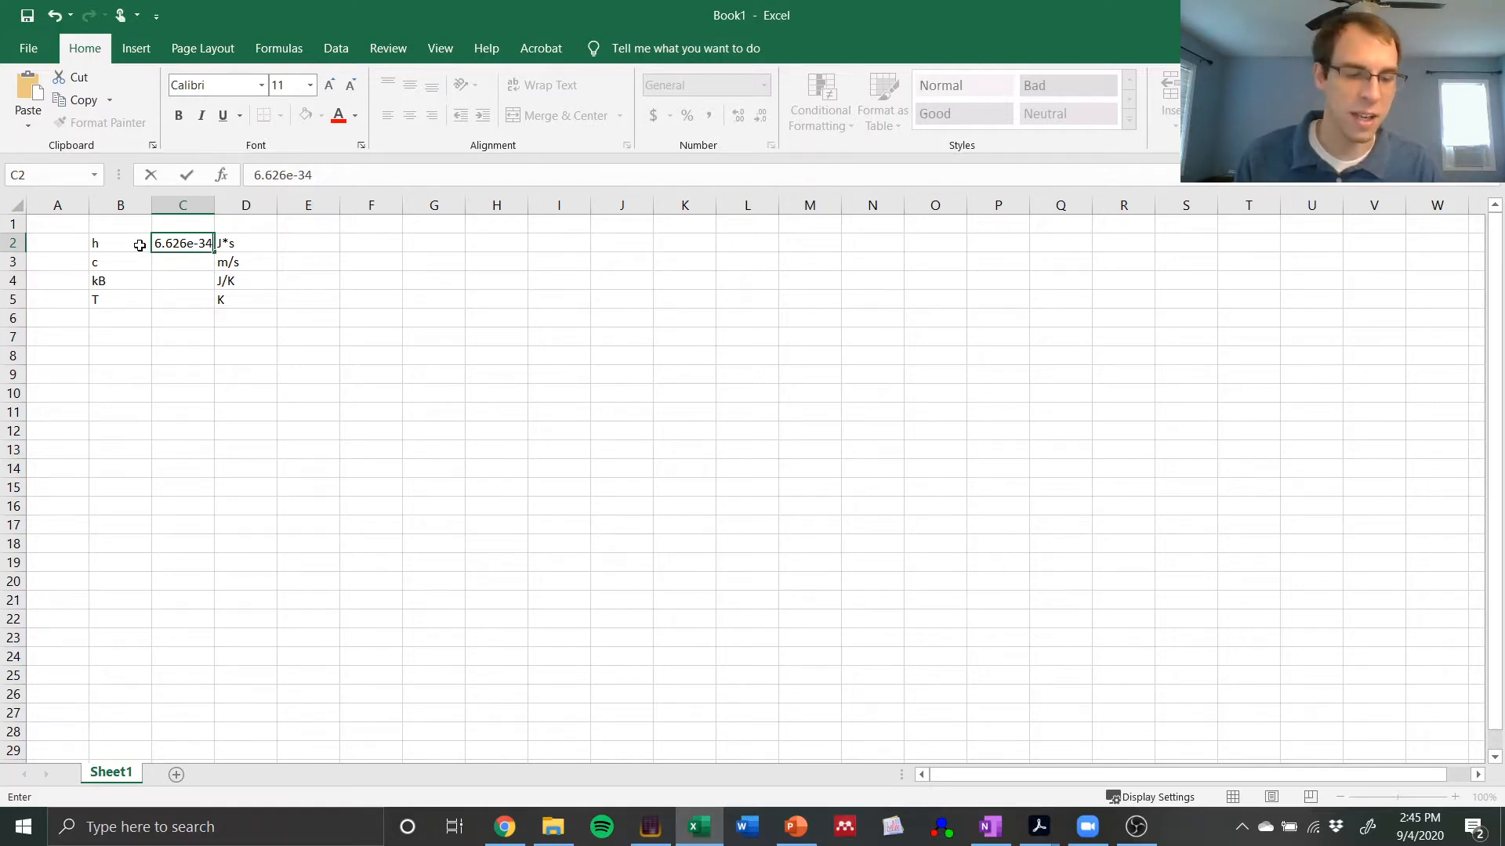
key("Return")
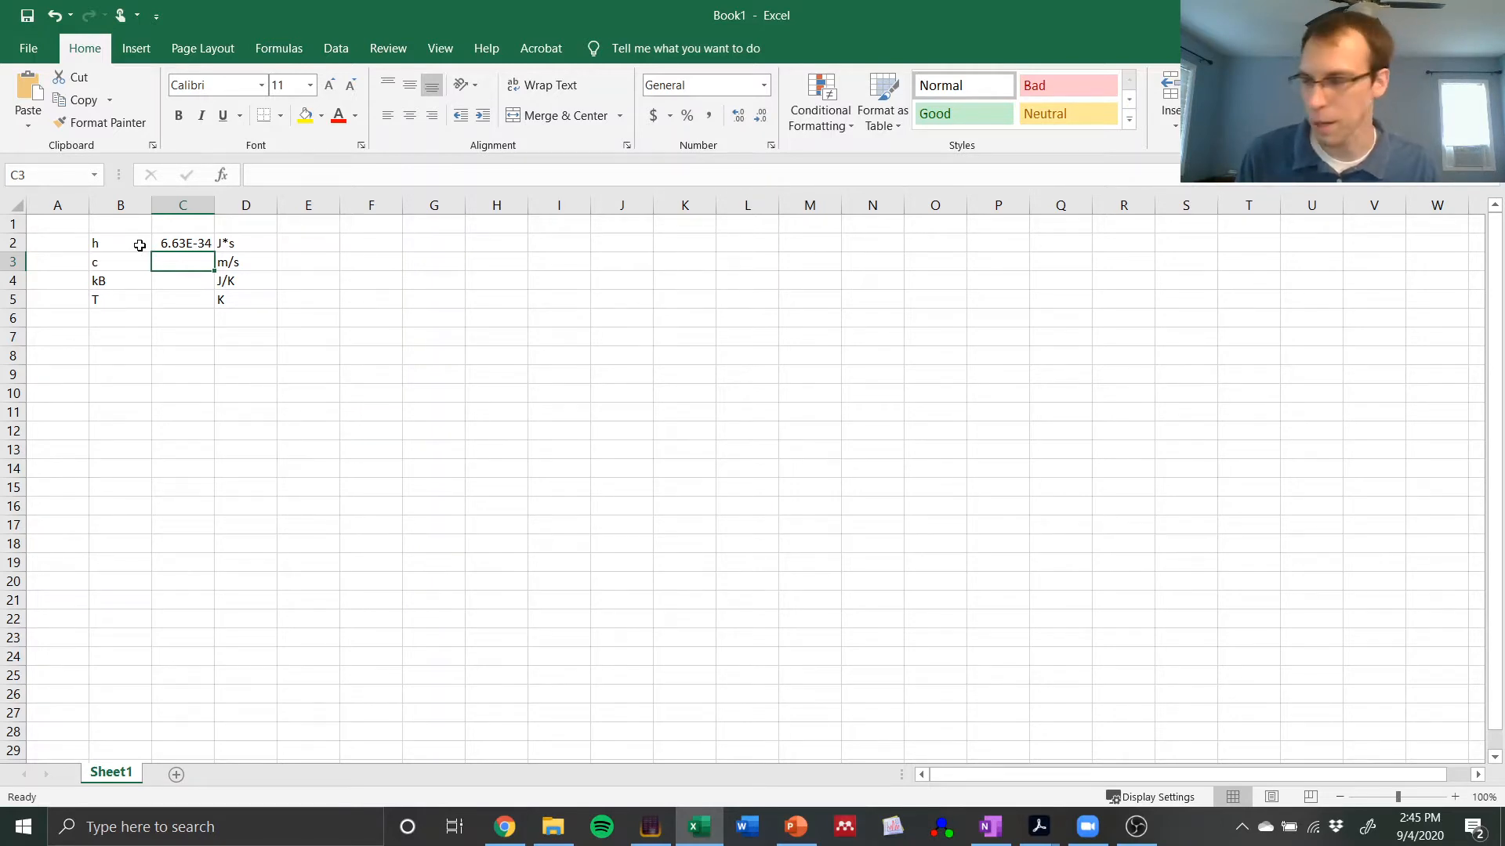
type("2.")
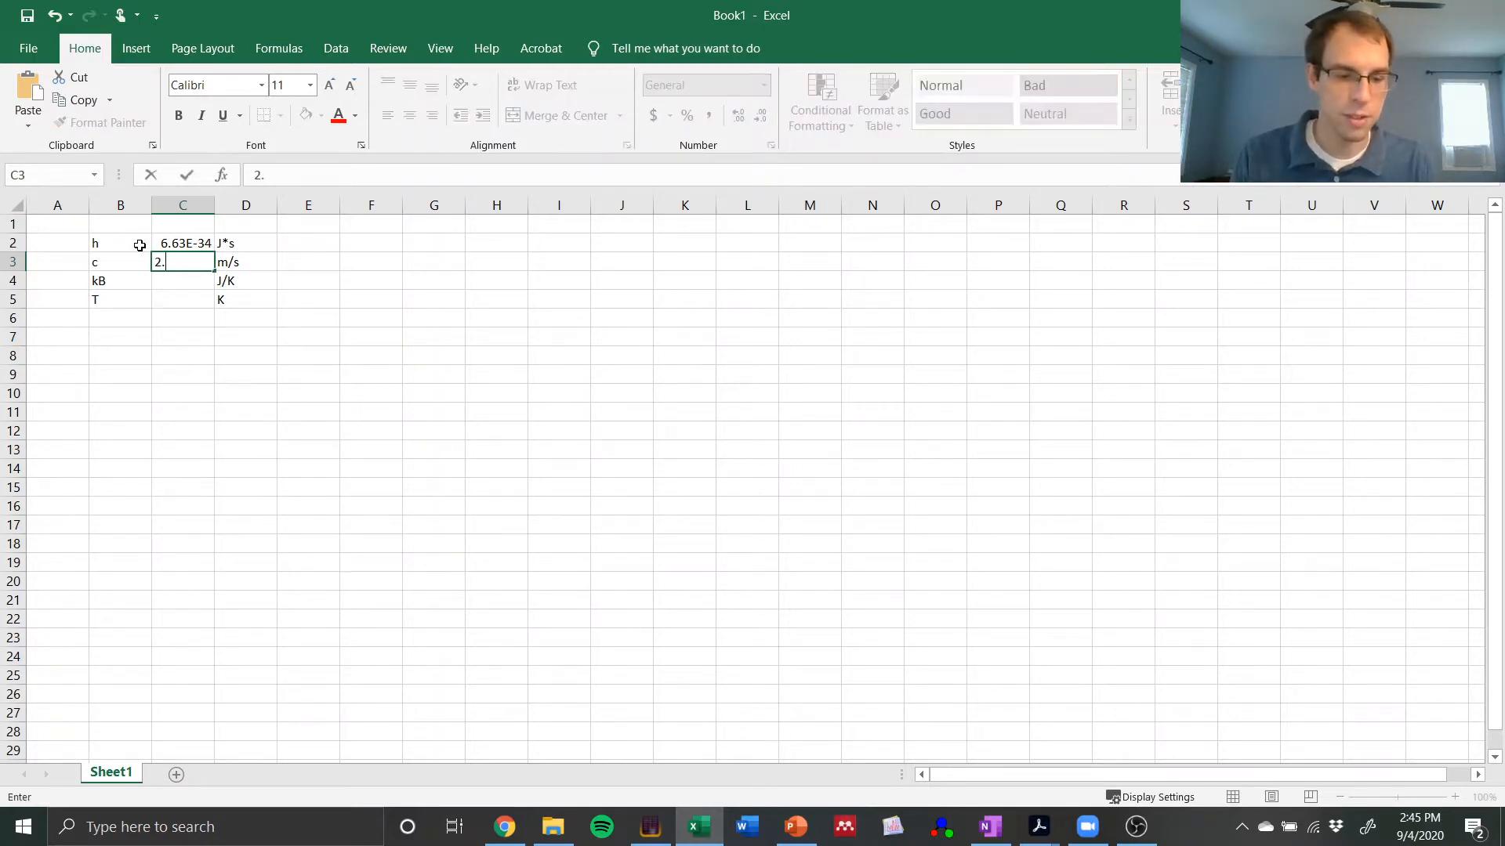
type("998e8")
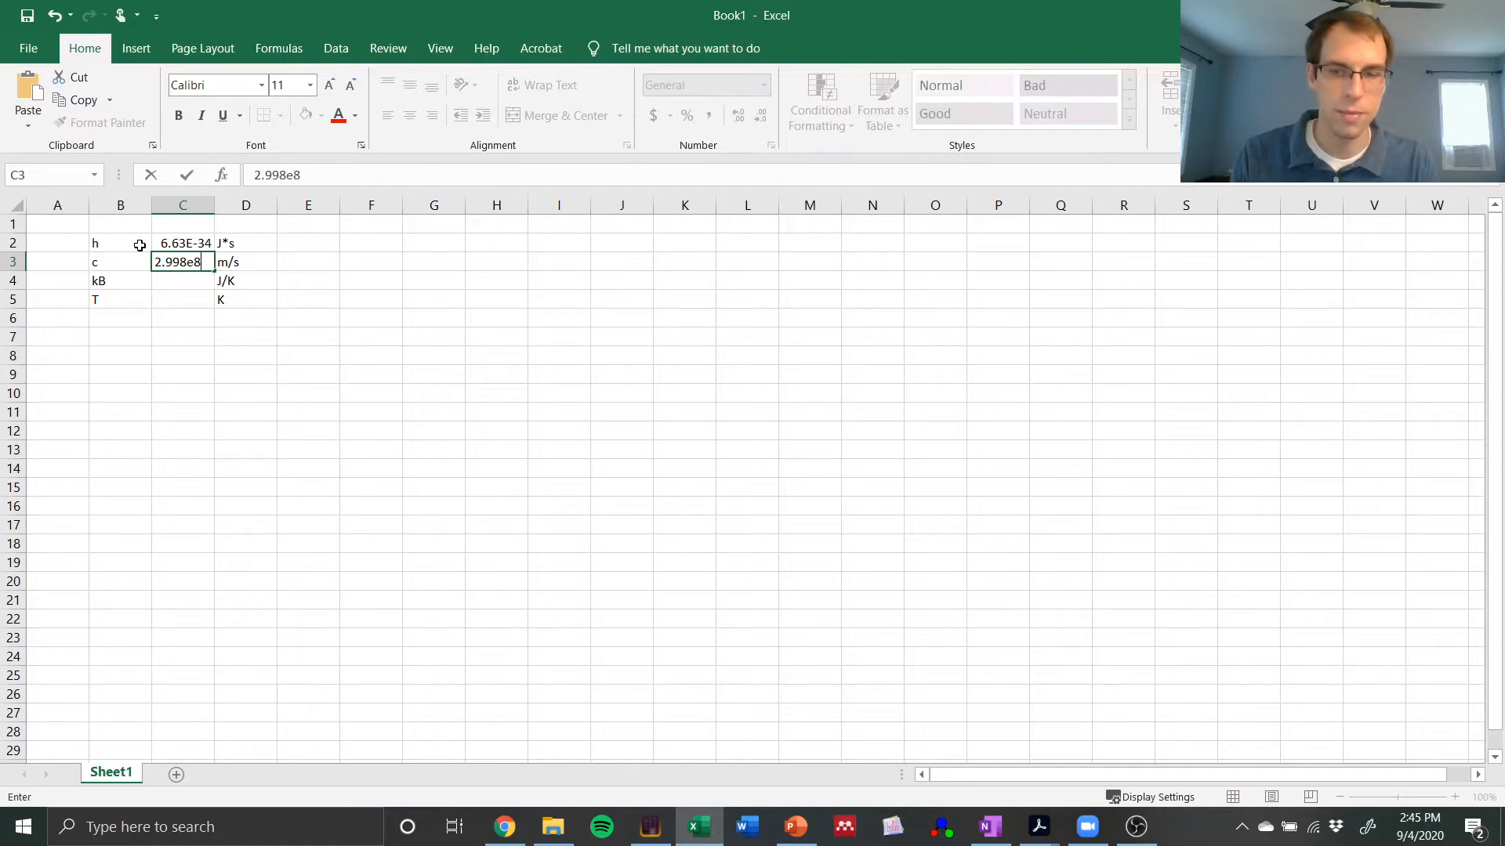
key("Return")
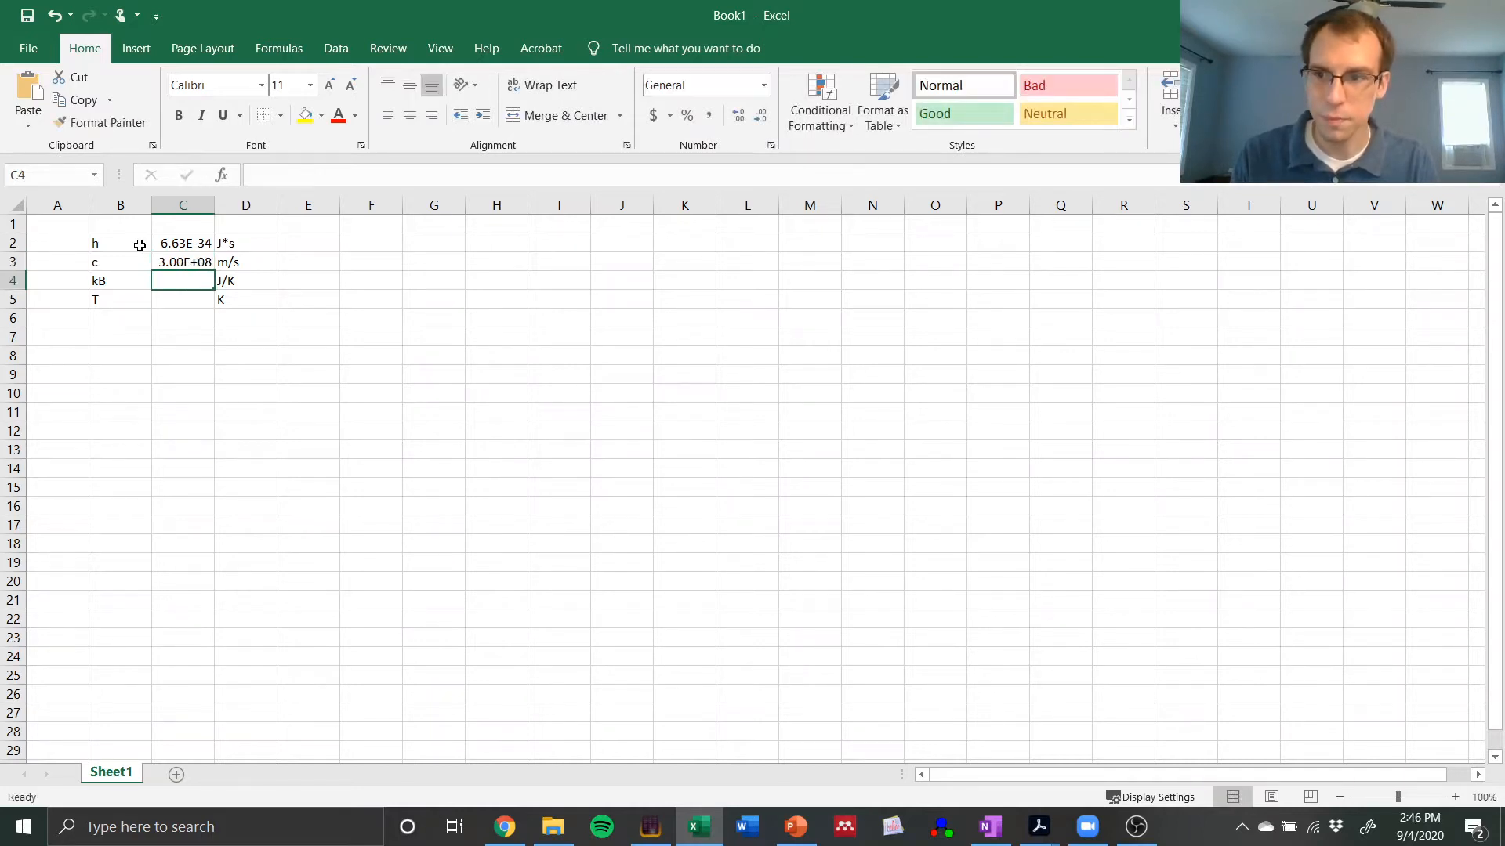
Step: Enter 1.381e-23 as the value of kB in C4 and 300 as the value of T in C5
type("1.381")
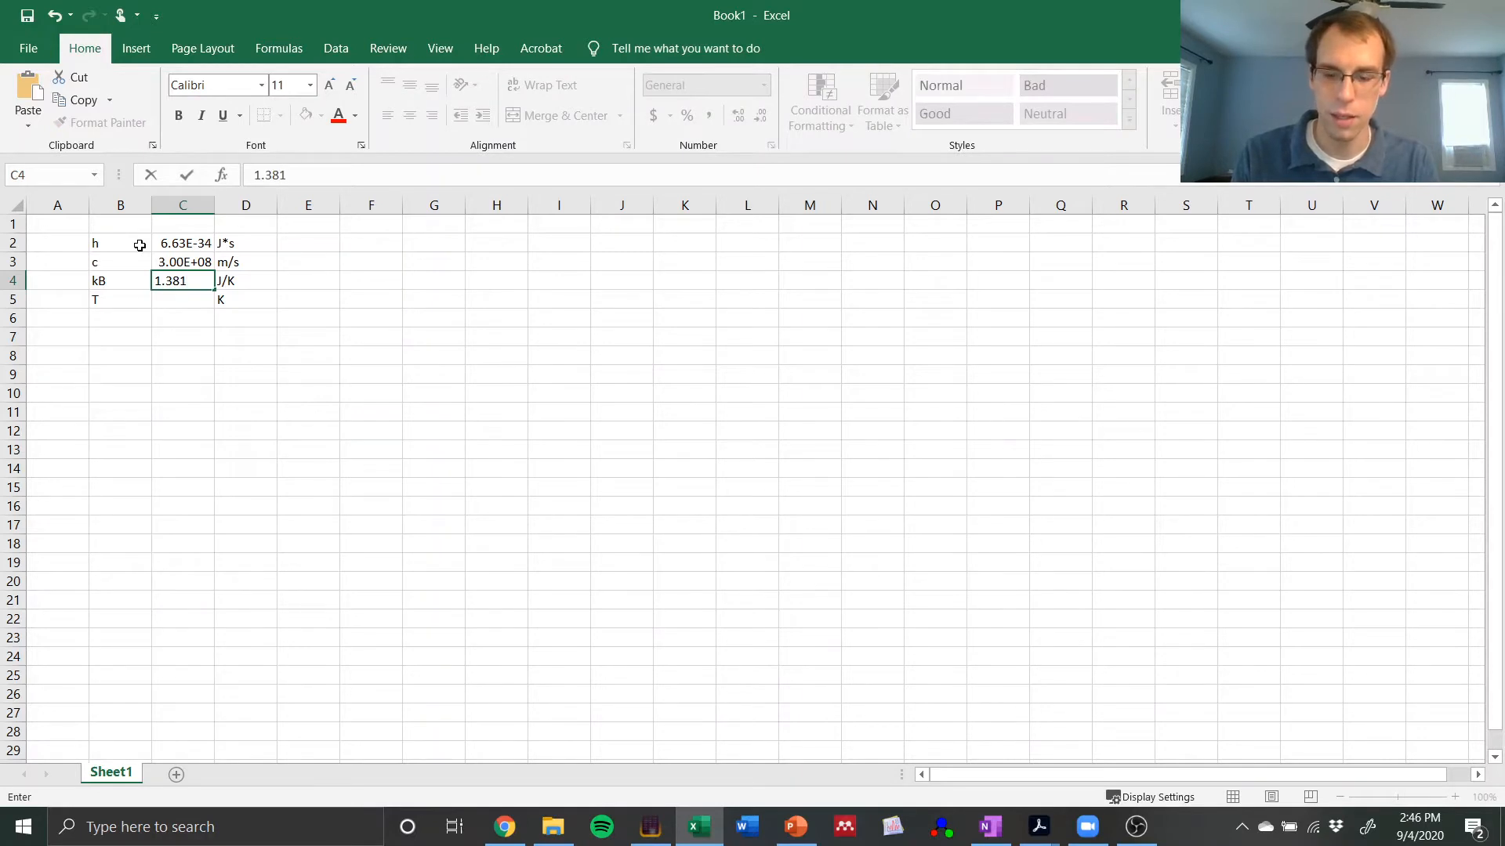
type("e-23")
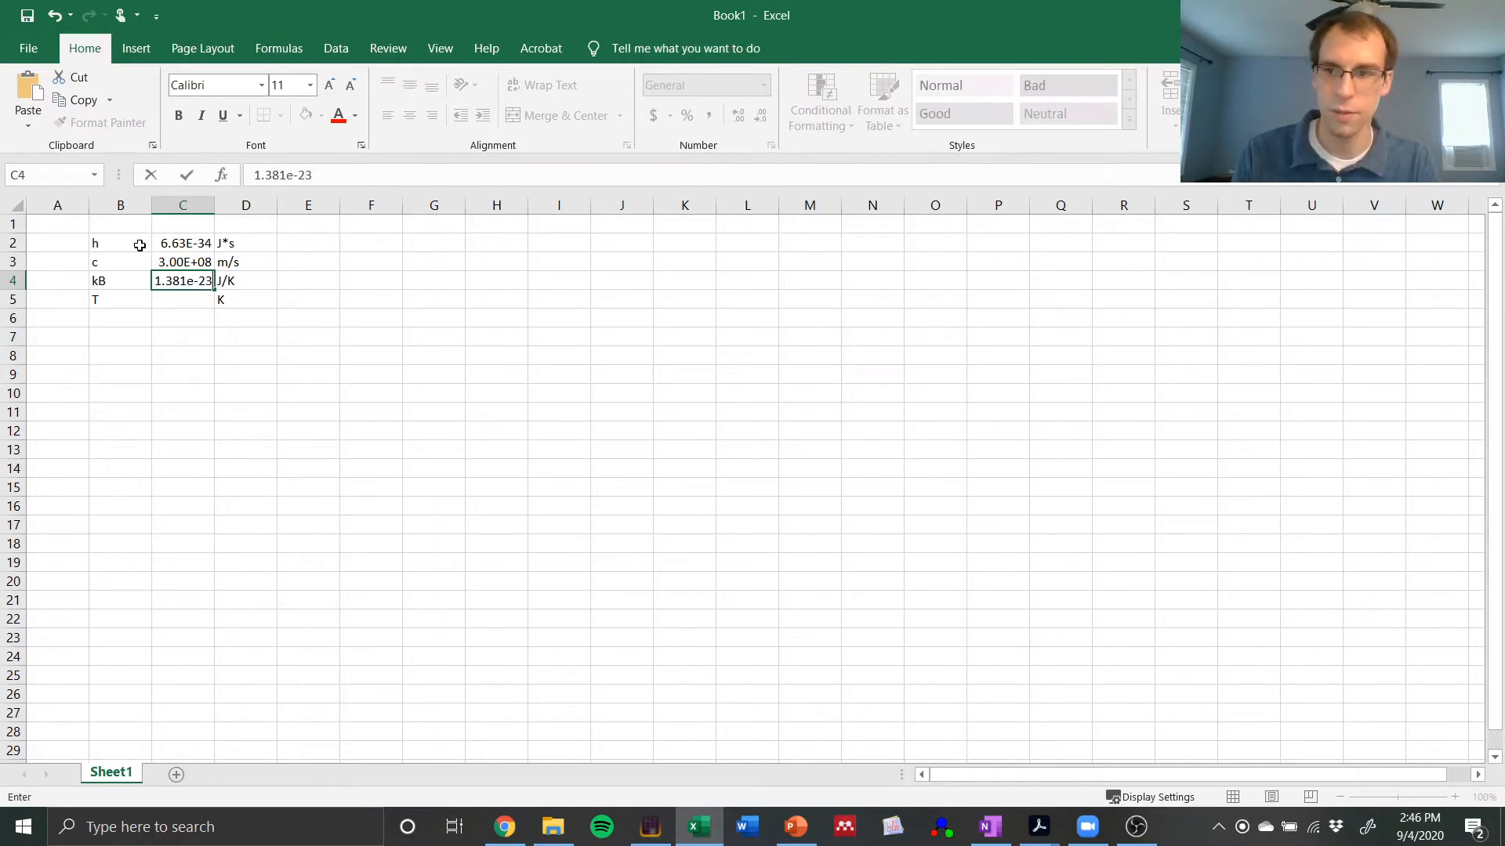
key("Return")
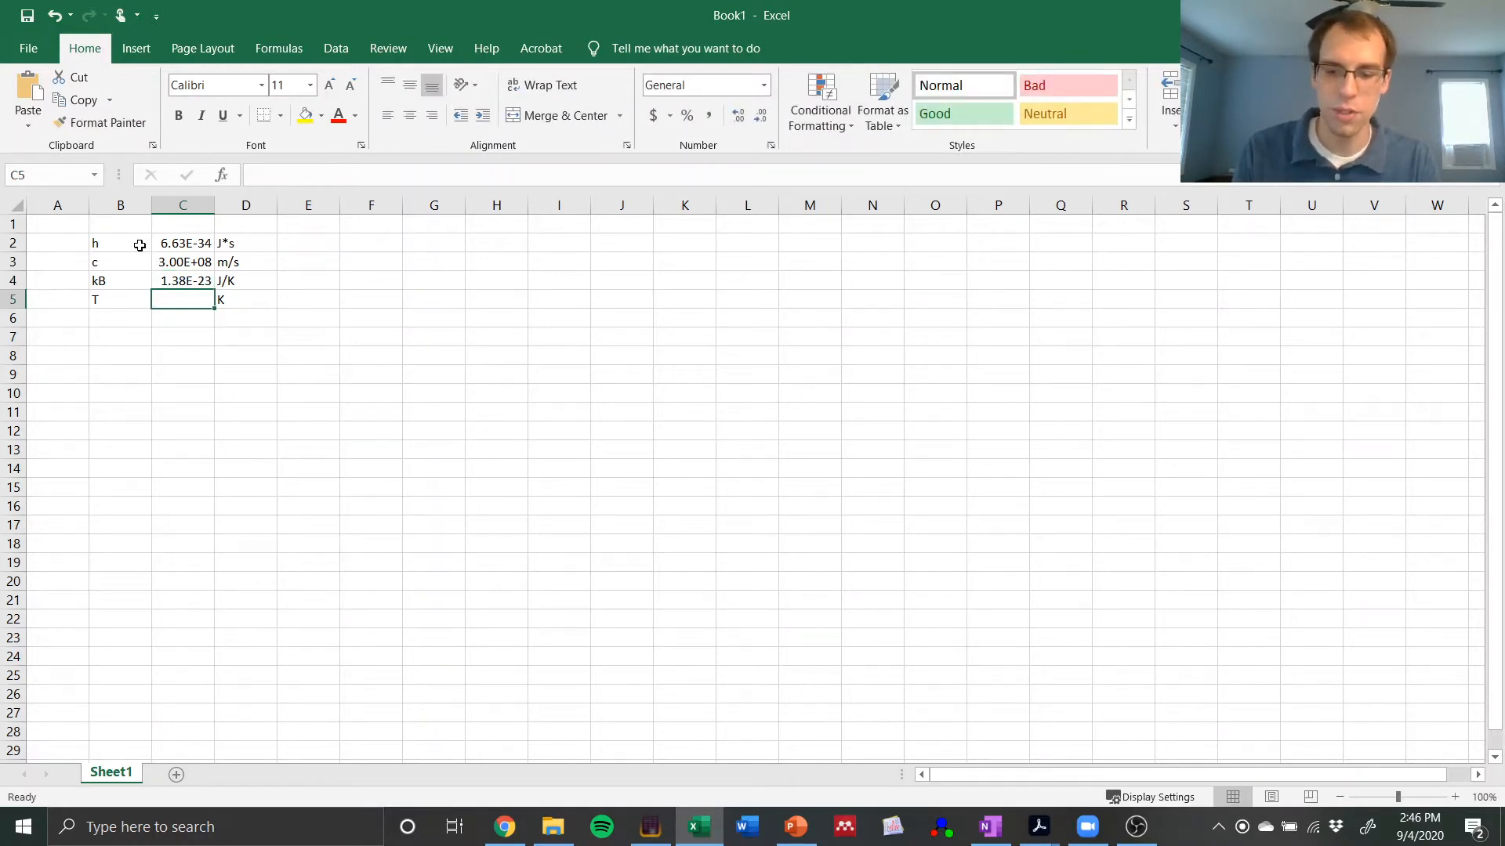
type("300")
key("Return")
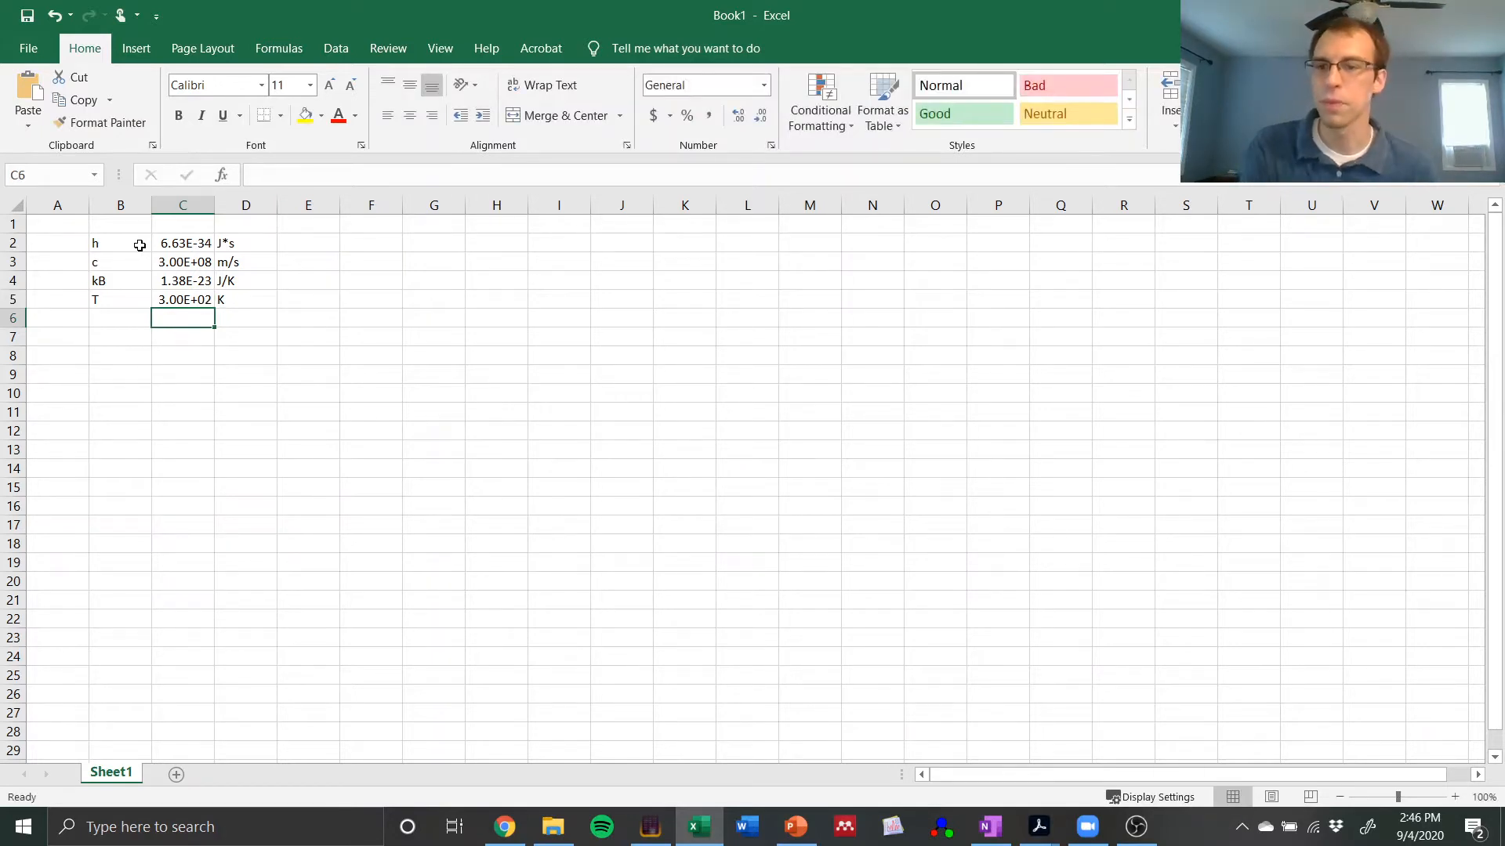
Step: Change the number format of the temperature value in C5 to General
key("Up")
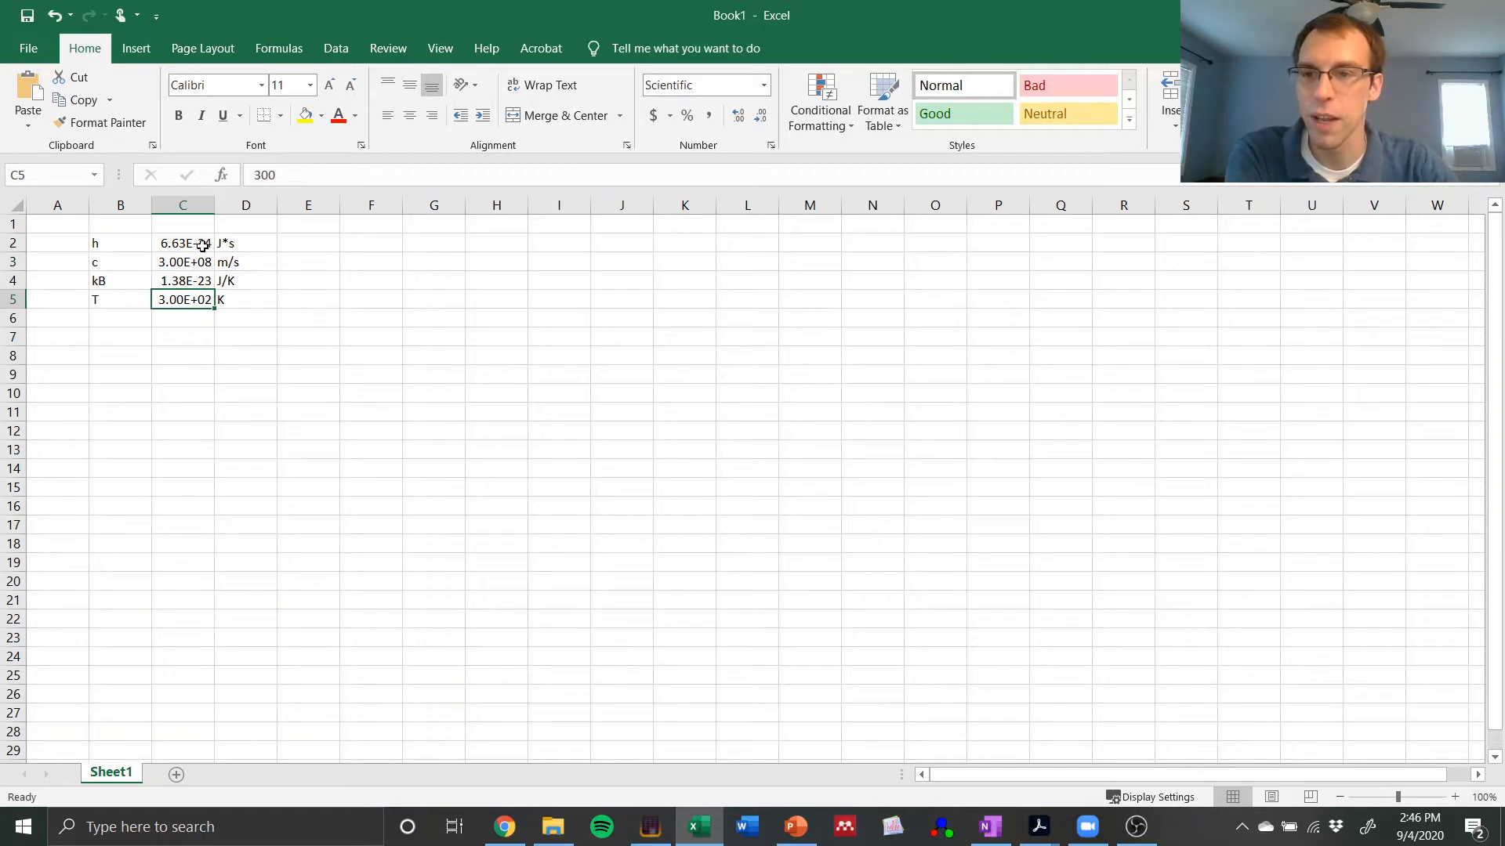
left_click_drag(177, 244, 185, 301)
left_click(180, 280)
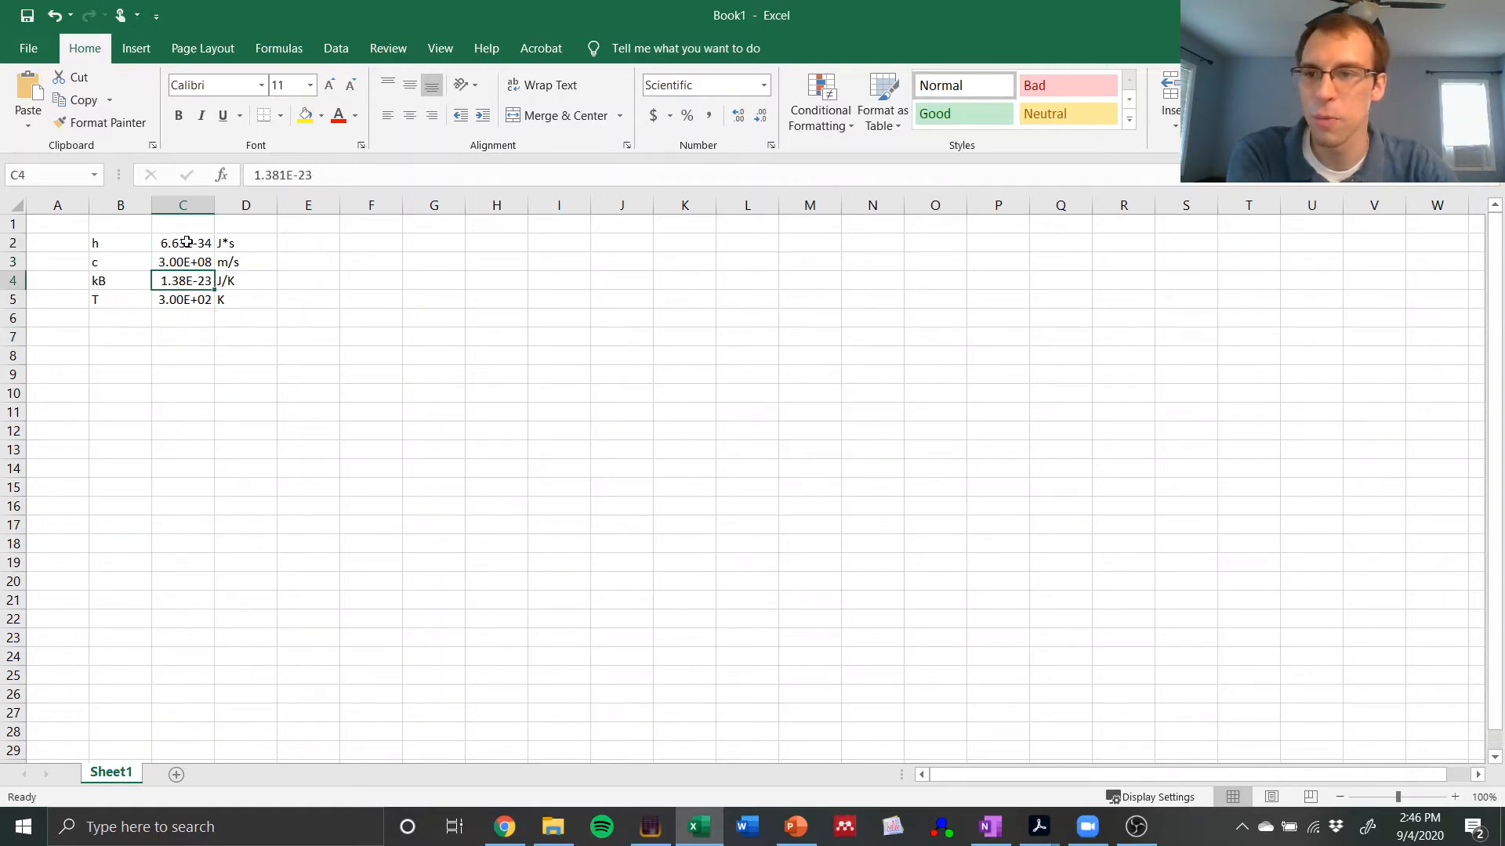
left_click(180, 300)
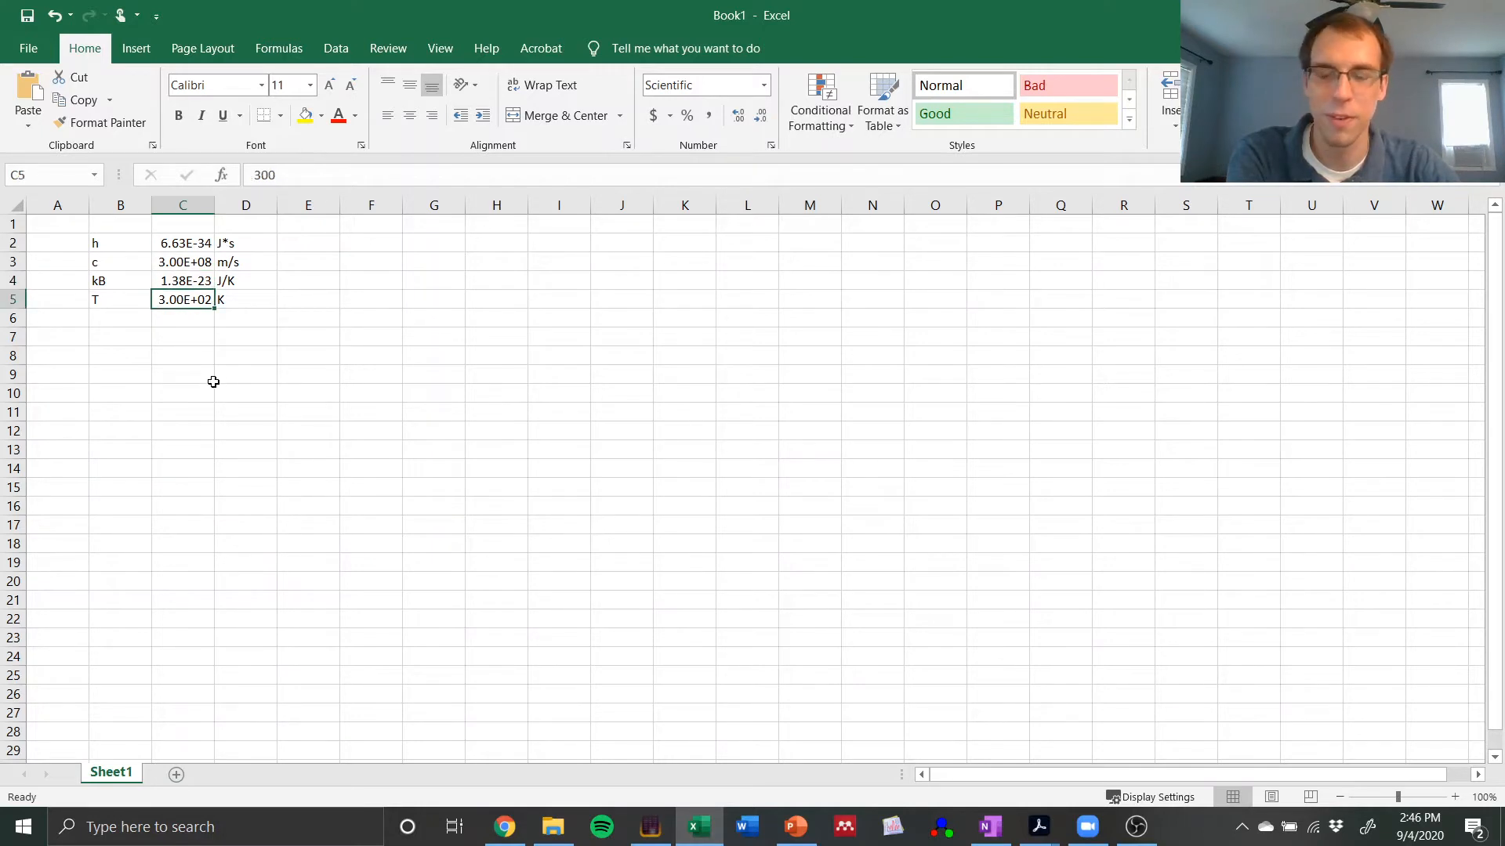
right_click(189, 304)
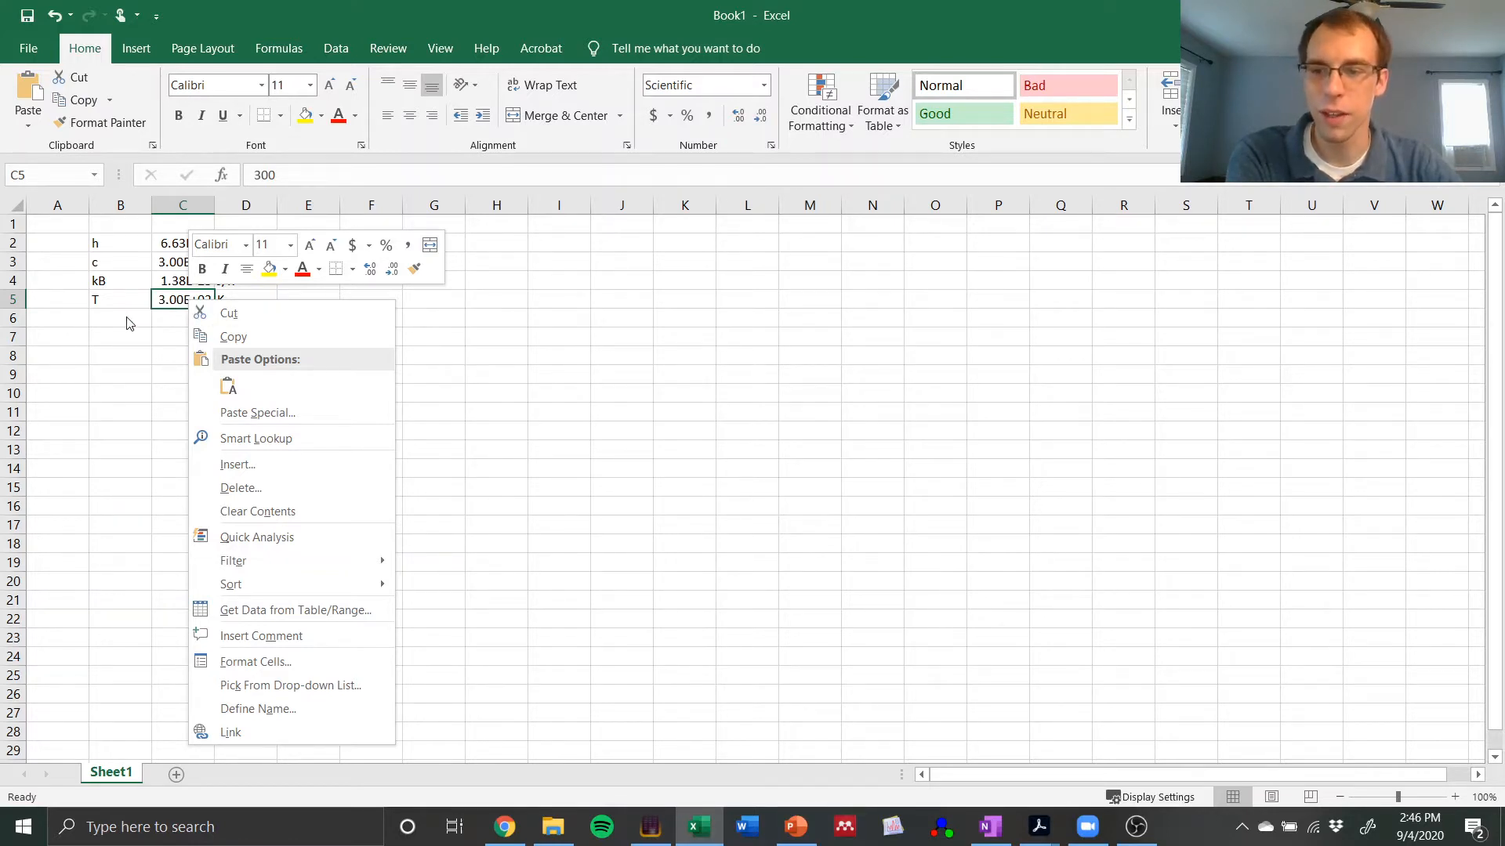
left_click(267, 666)
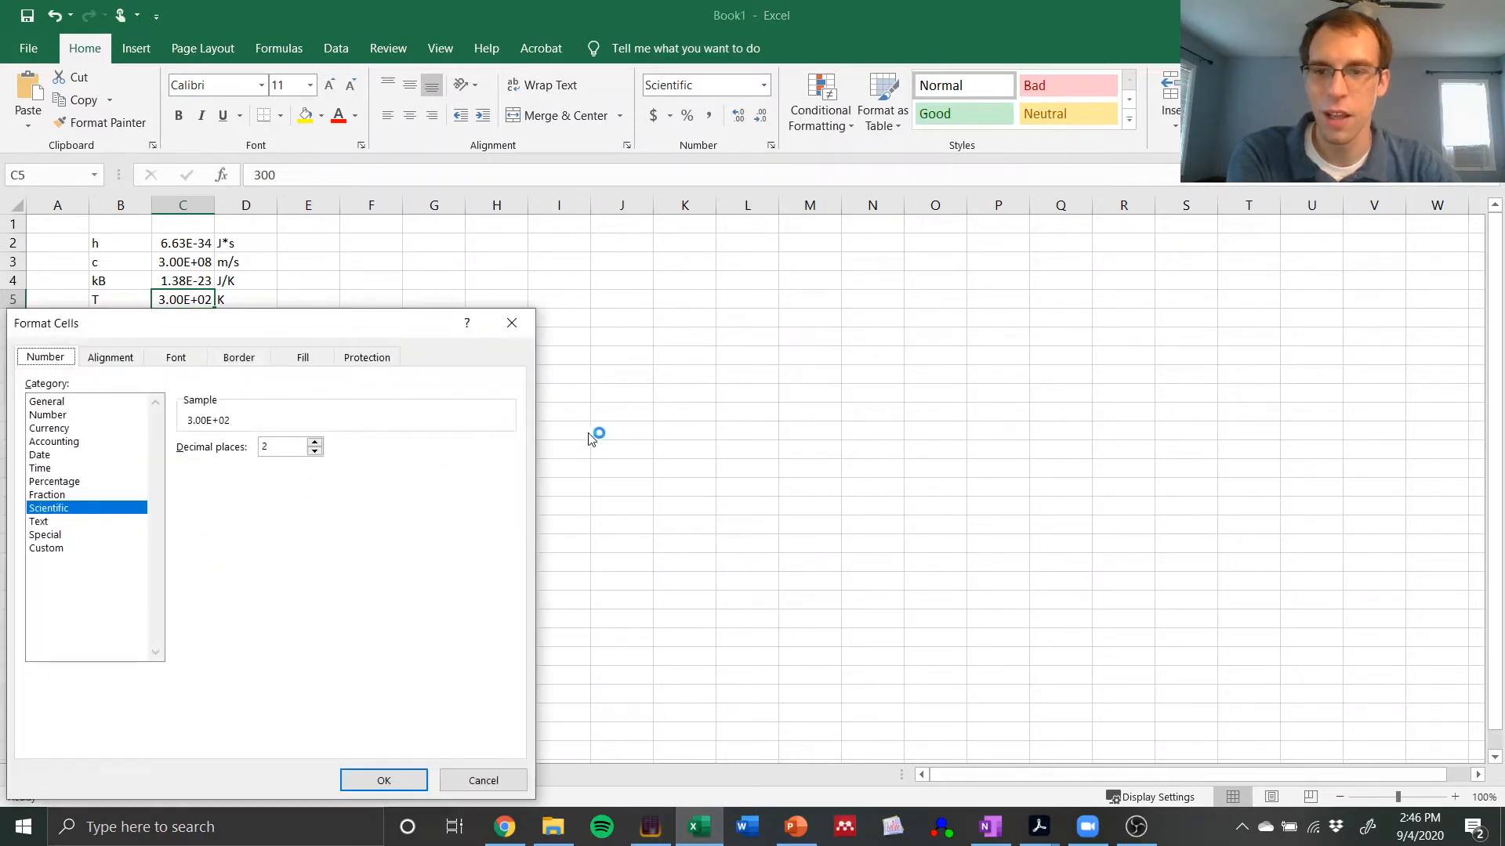
left_click_drag(266, 325, 632, 201)
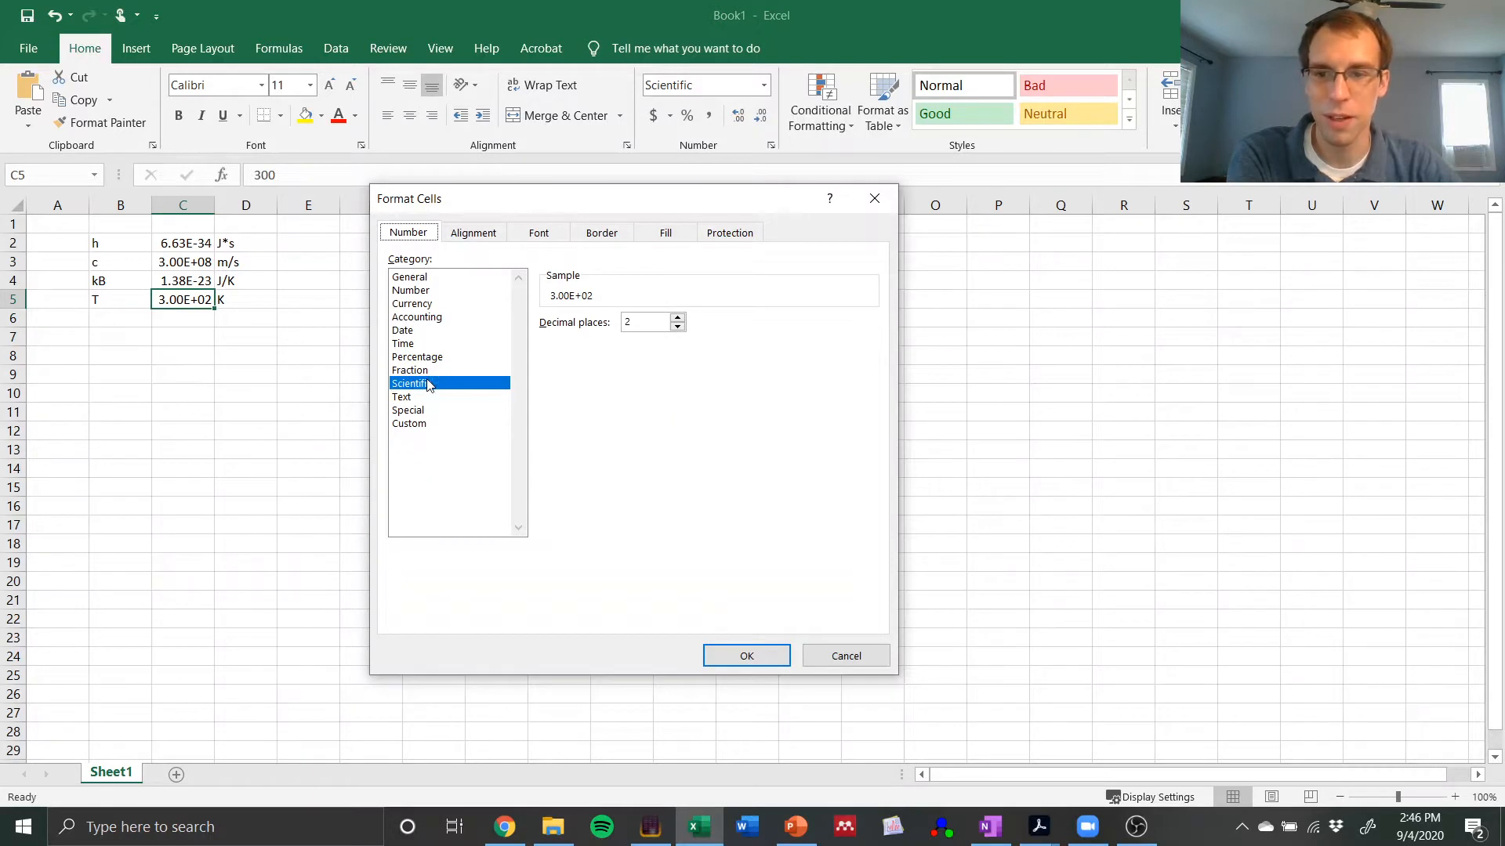
left_click(426, 292)
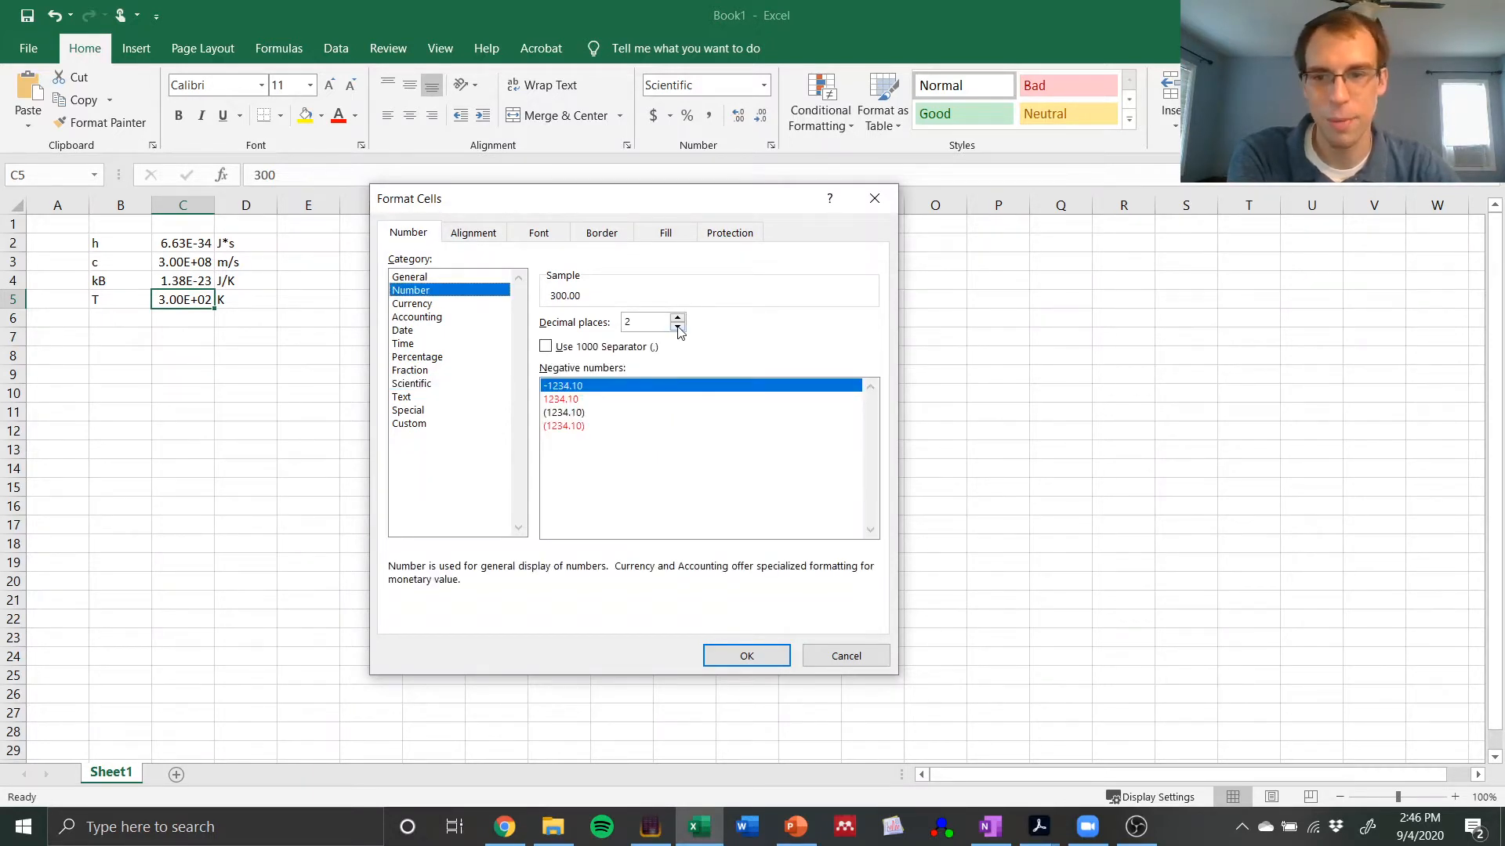
left_click(450, 278)
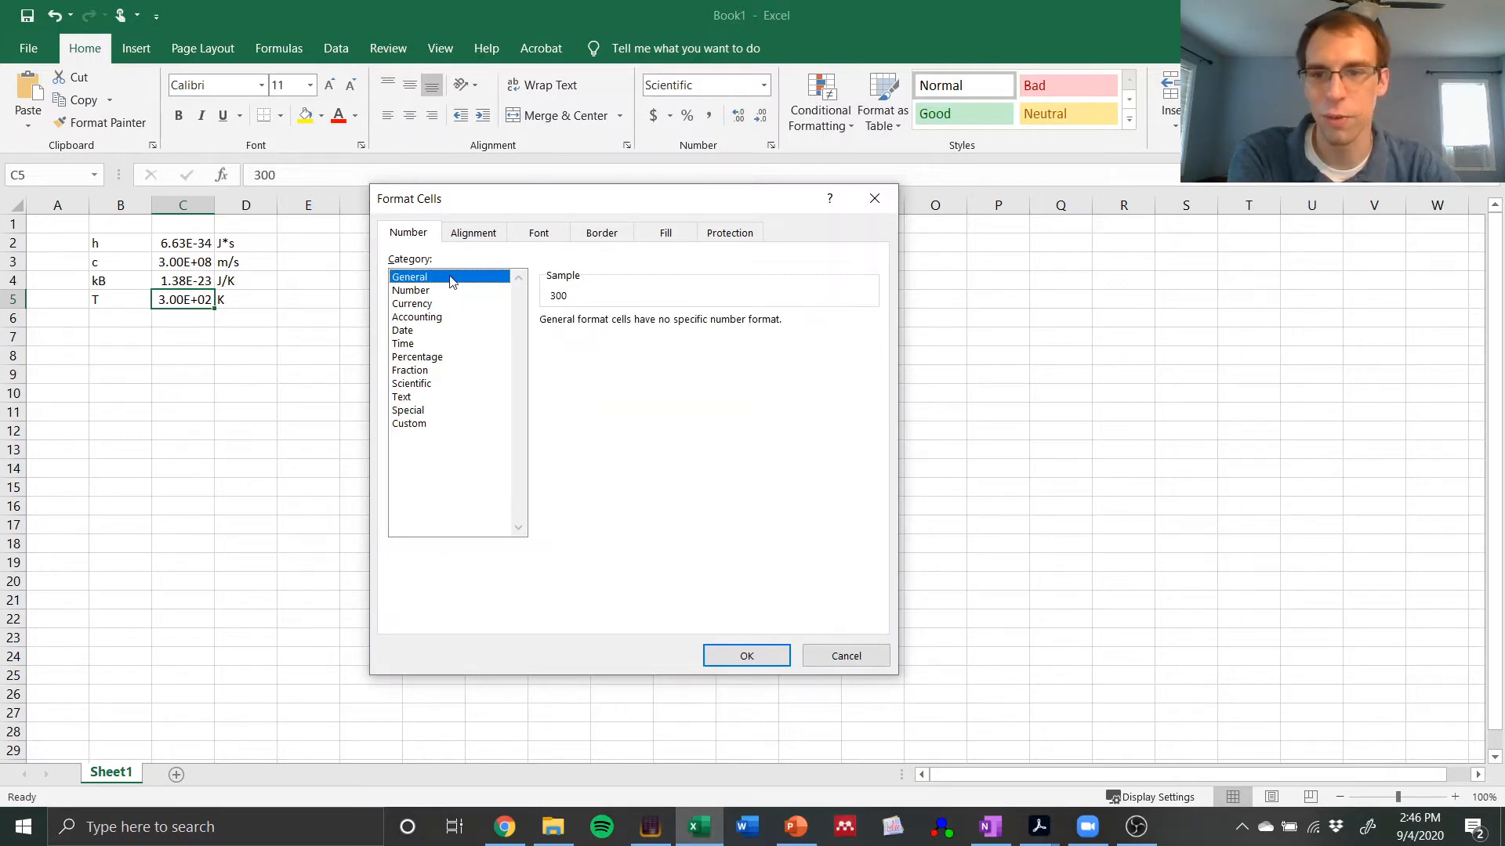
left_click(757, 656)
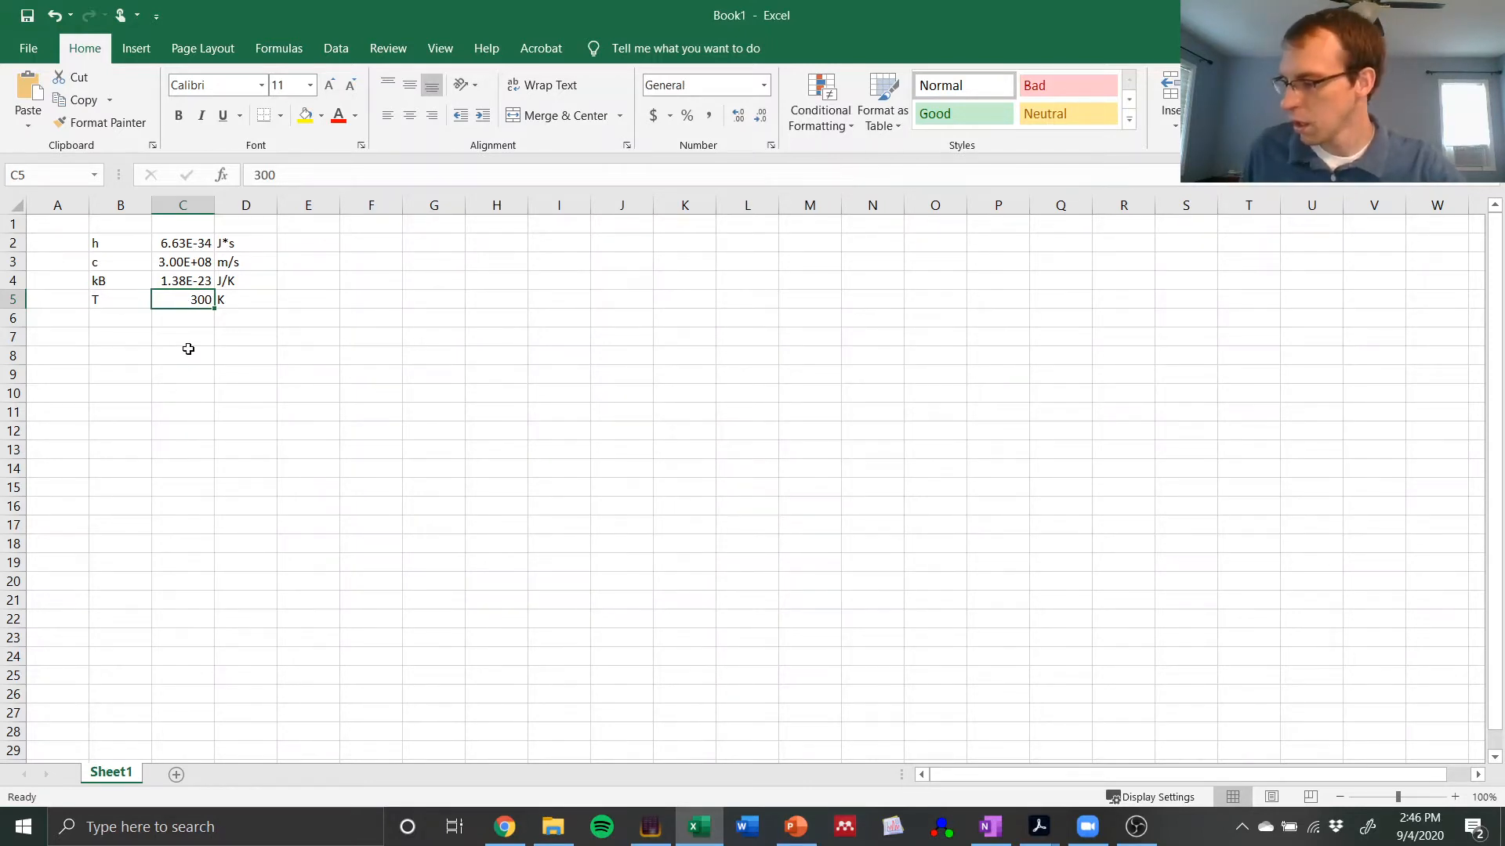
Step: Enter the column heading lambda (nm) in cell A8
left_click(63, 349)
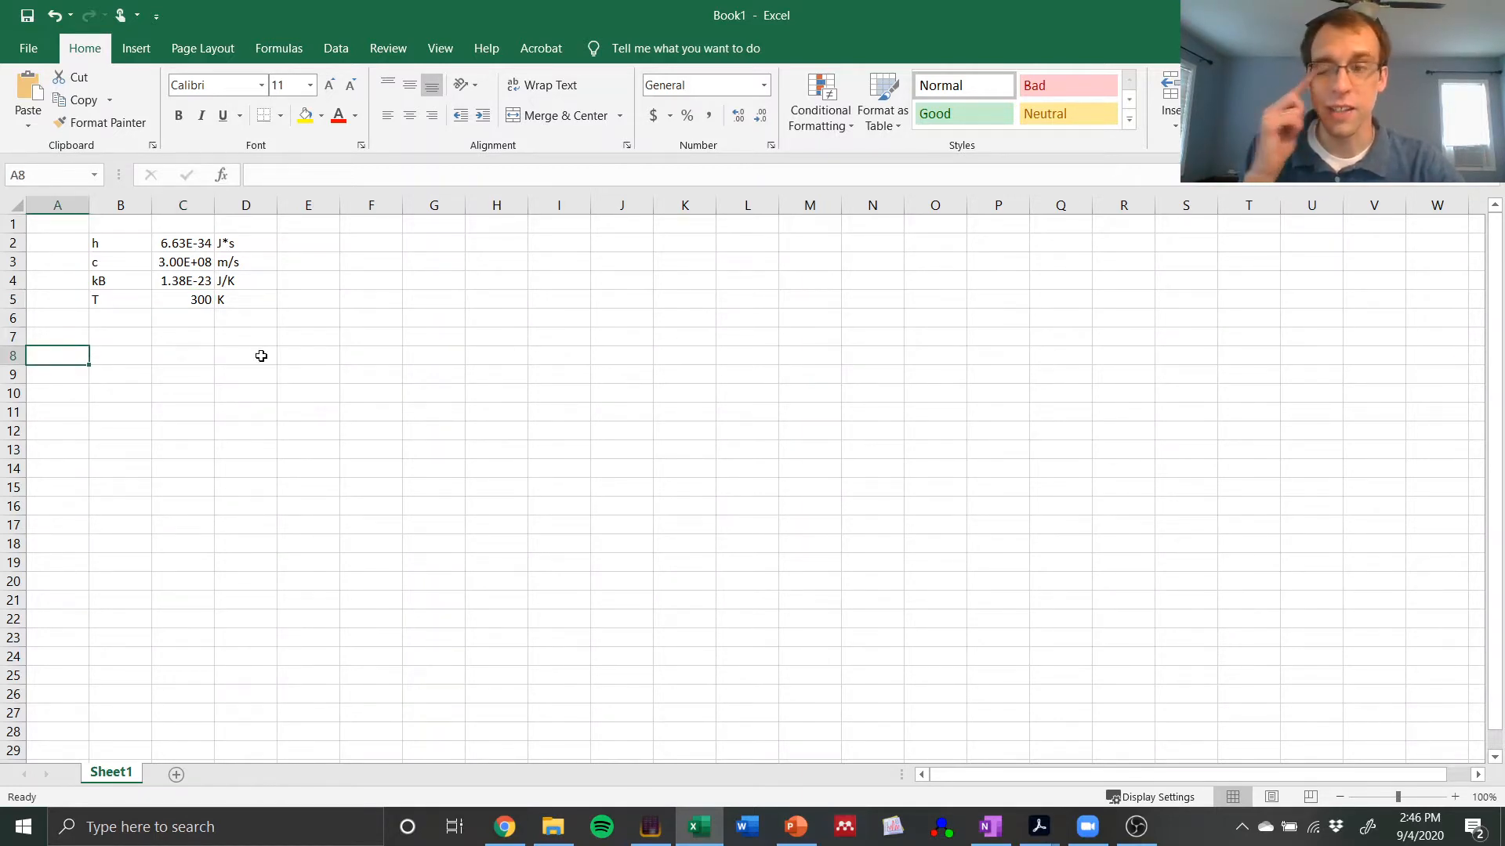
type("lam")
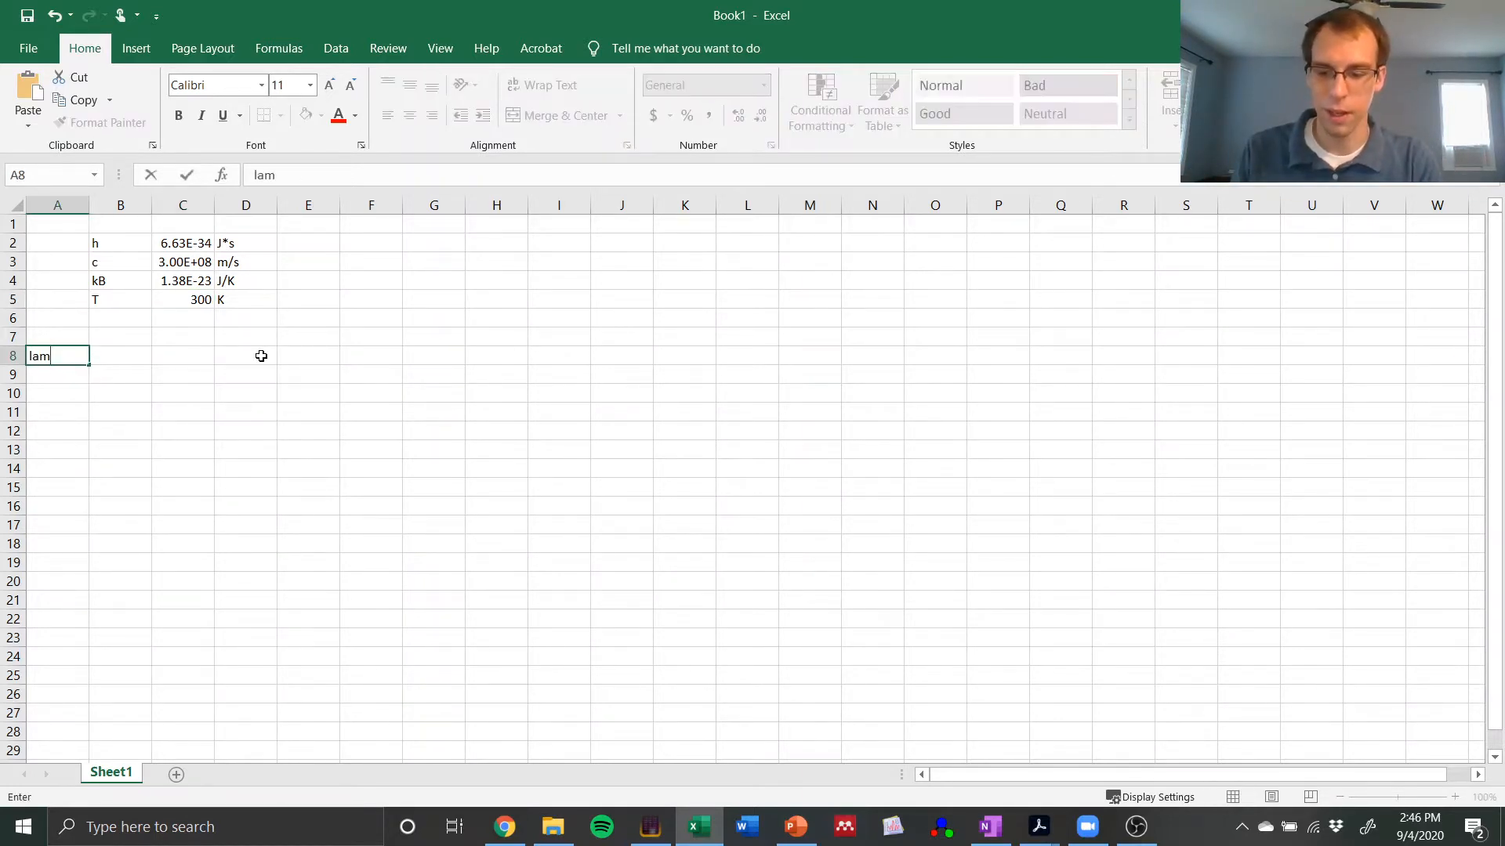
type("bda (nm)")
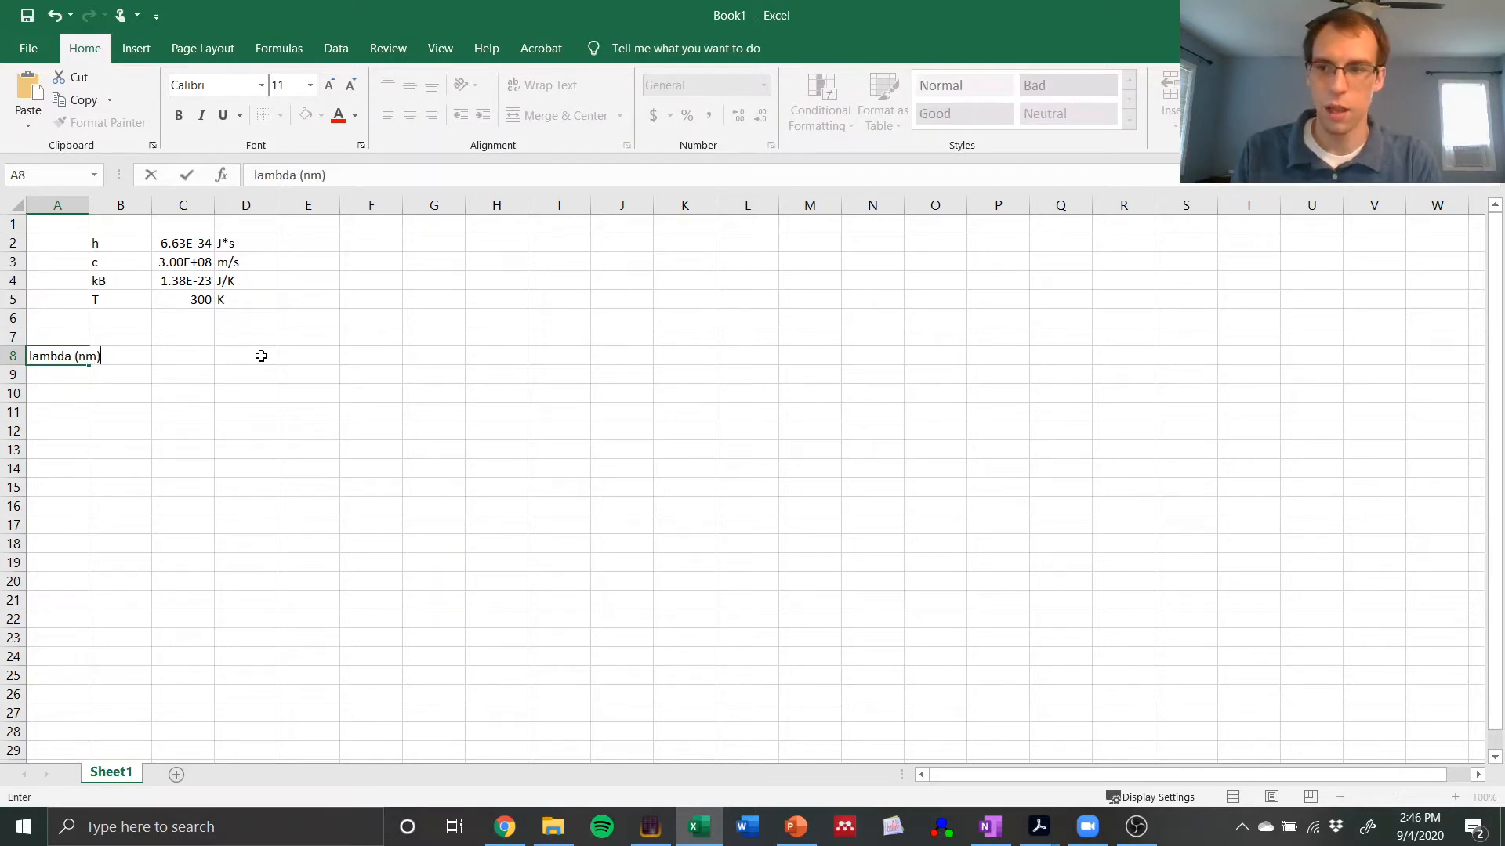
key("Return")
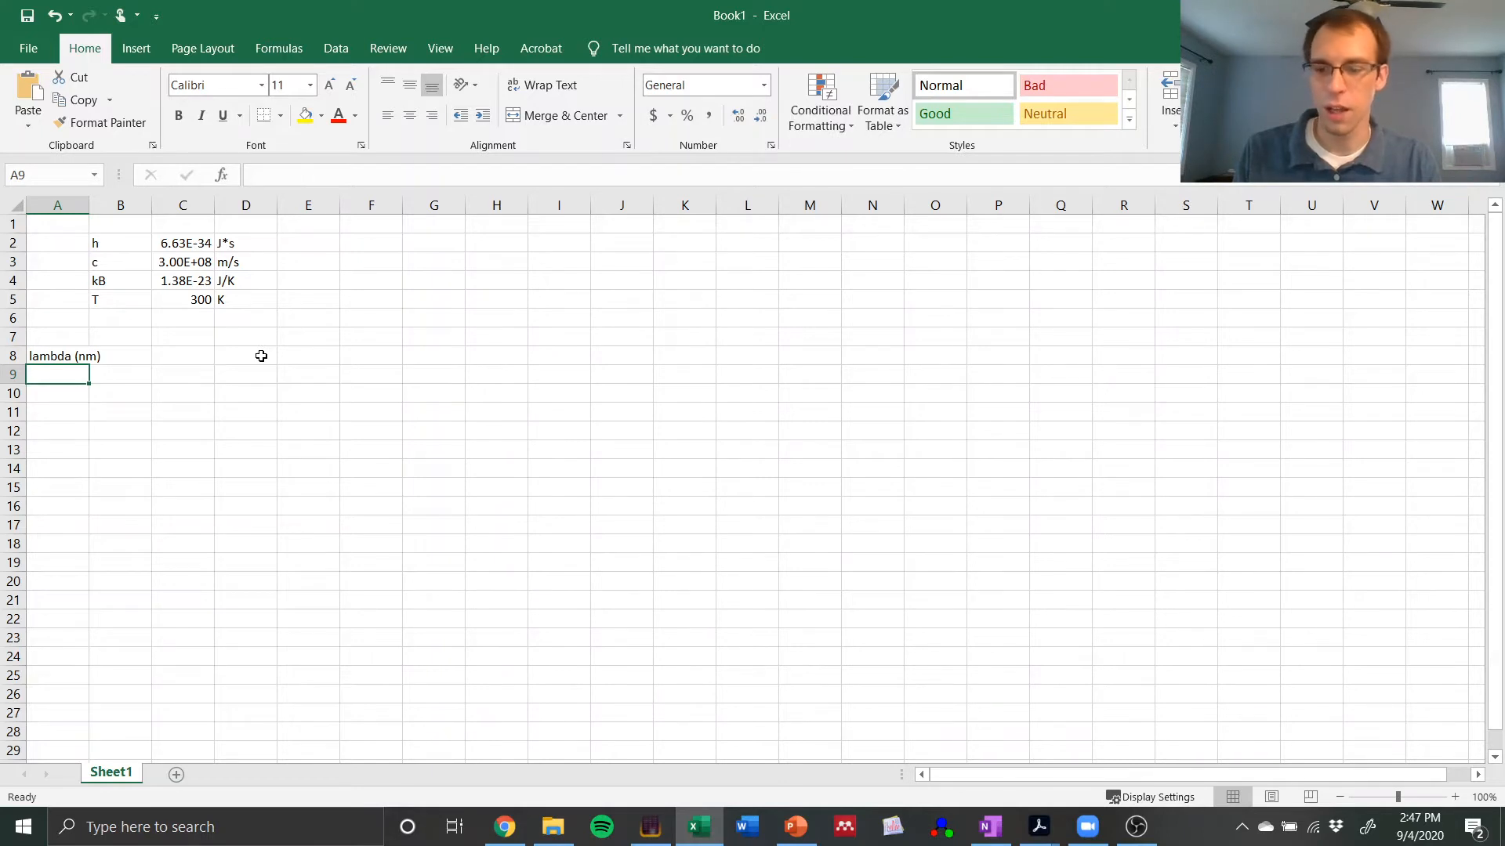
Step: Enter the first wavelengths 100, 200 and 300 in cells A9 to A11
type("100")
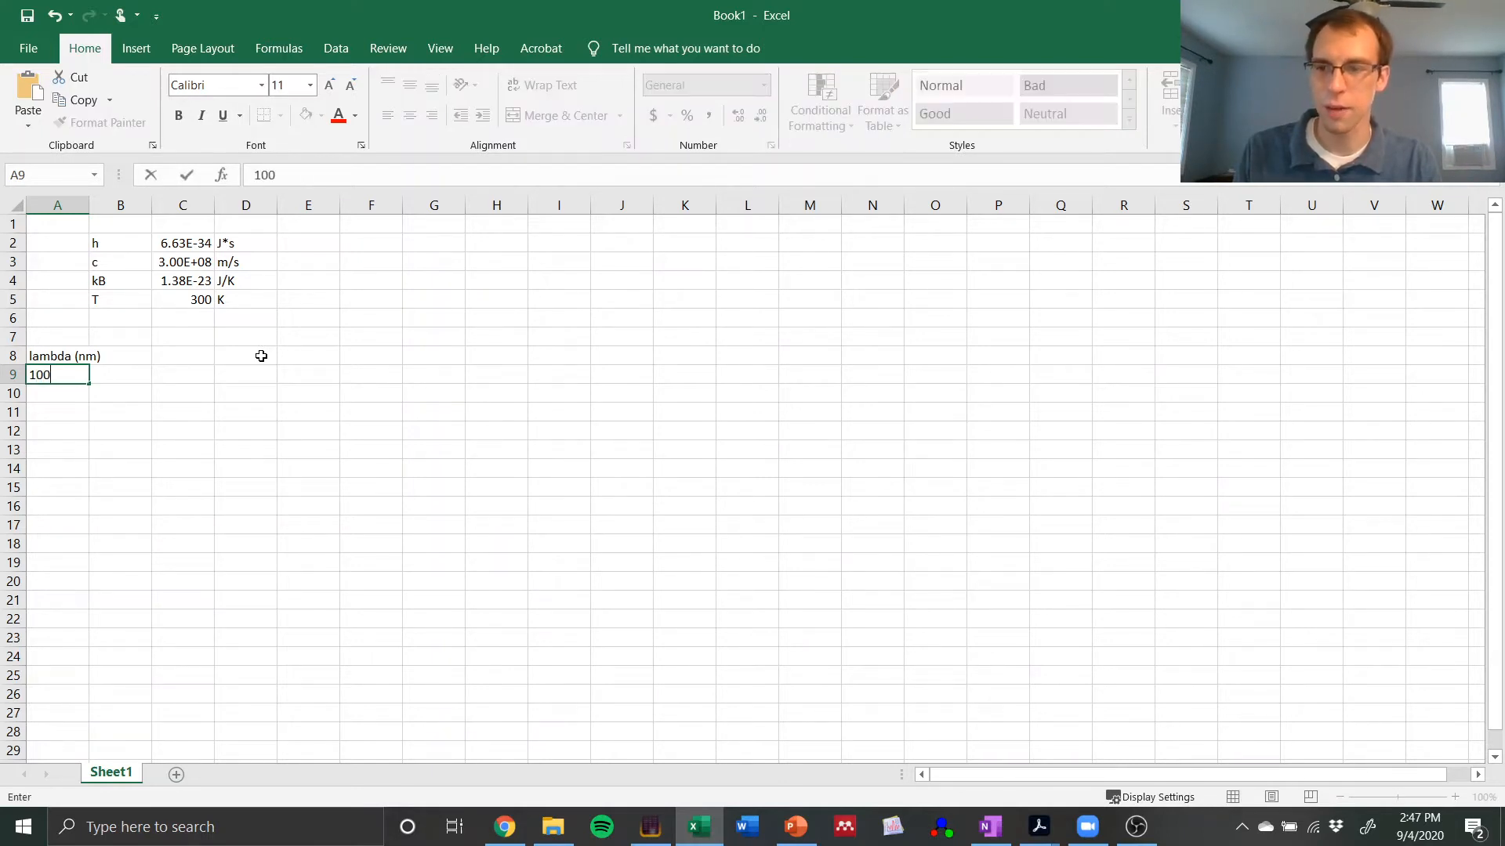
key("Return")
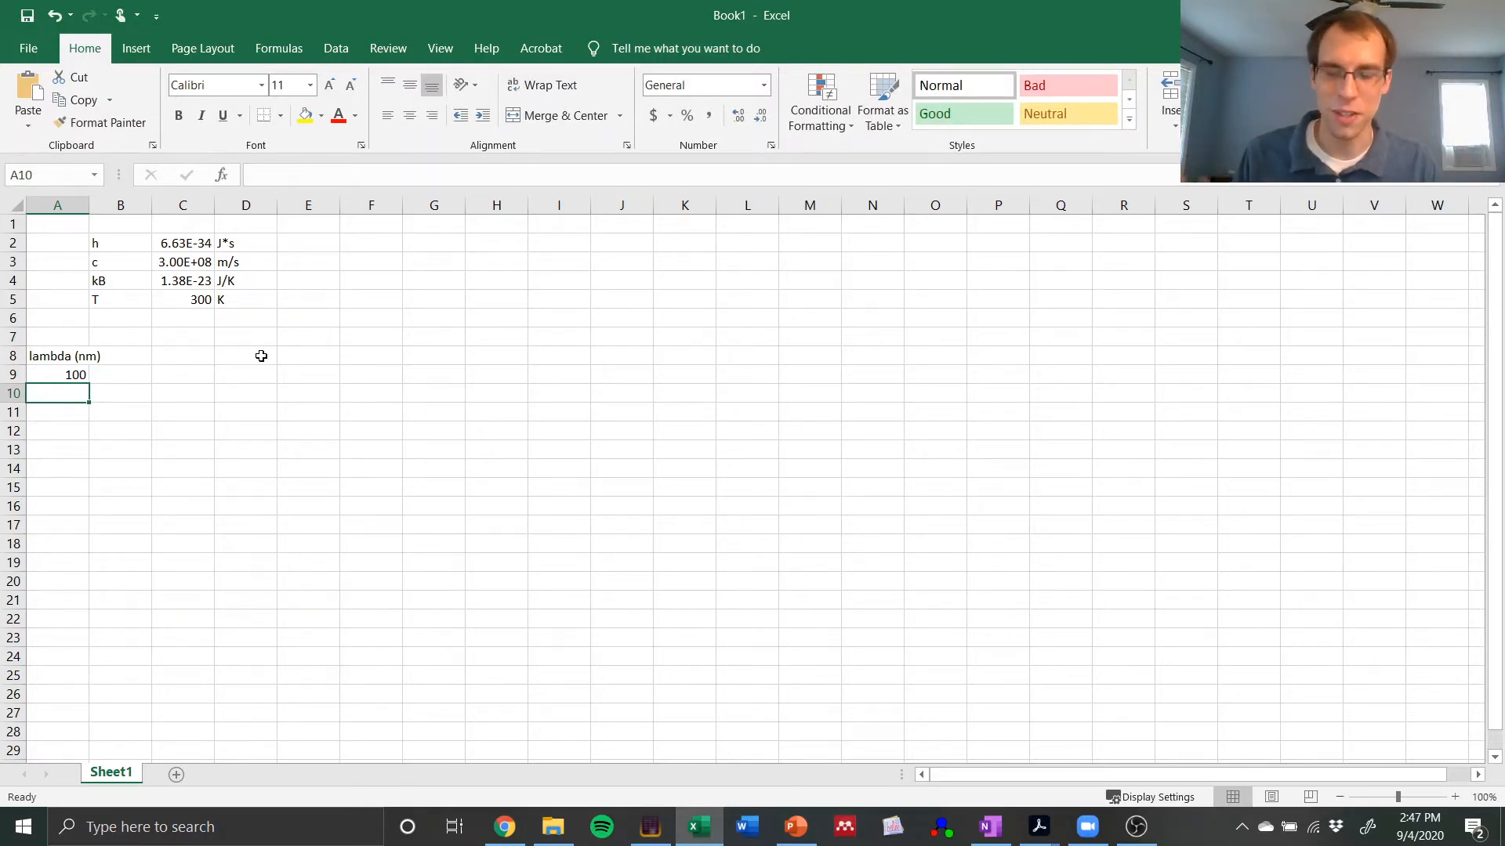
type("200")
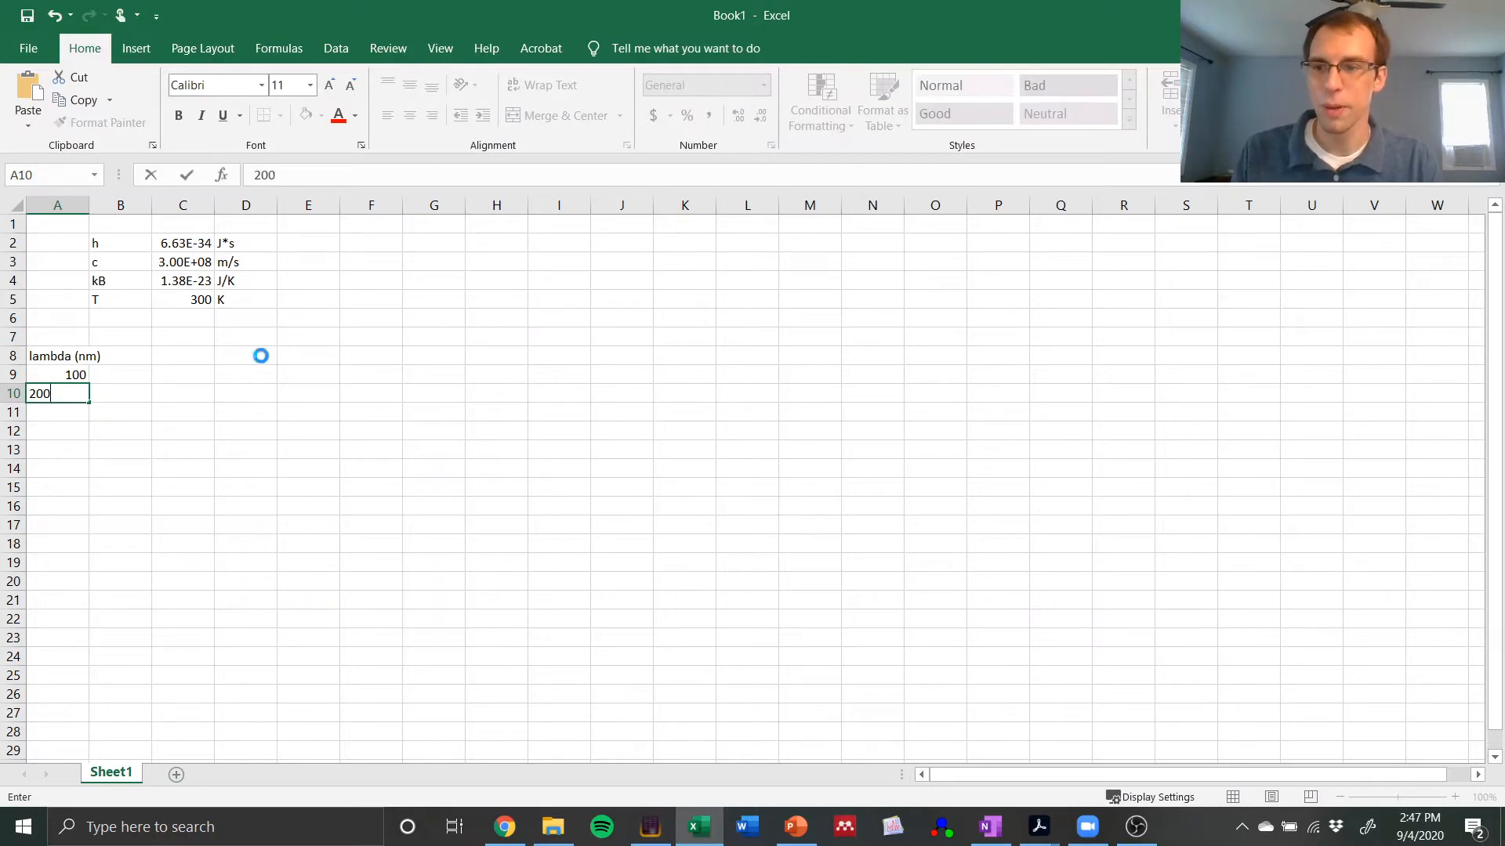
key("Return")
type("300")
key("Return")
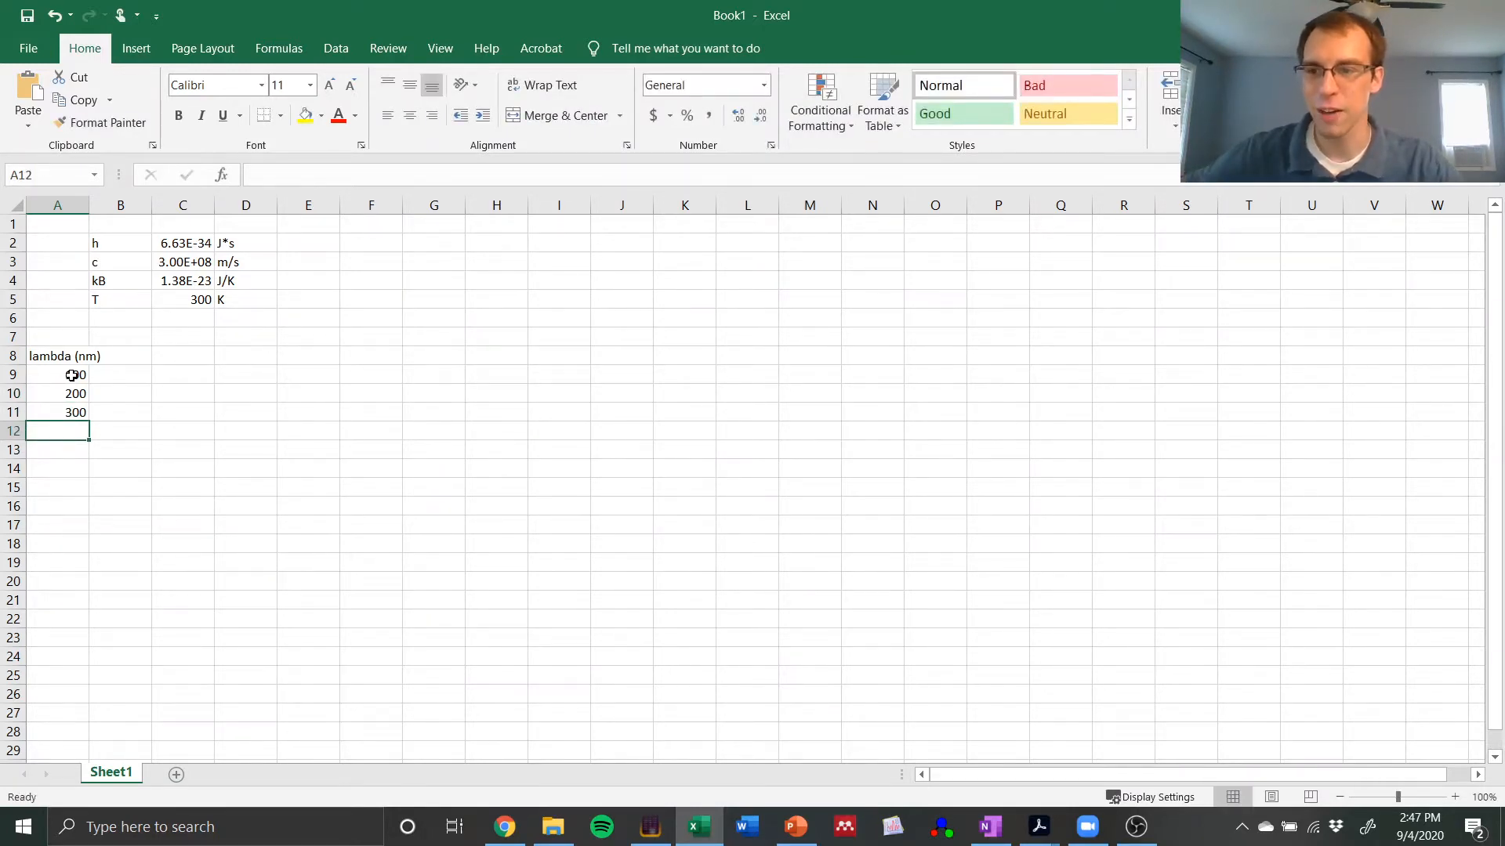
Step: Extend the wavelength series from A9:A11 down column A in increments of 100 to 43000 in A438
left_click_drag(71, 376, 116, 696)
left_click_drag(99, 835, 72, 738)
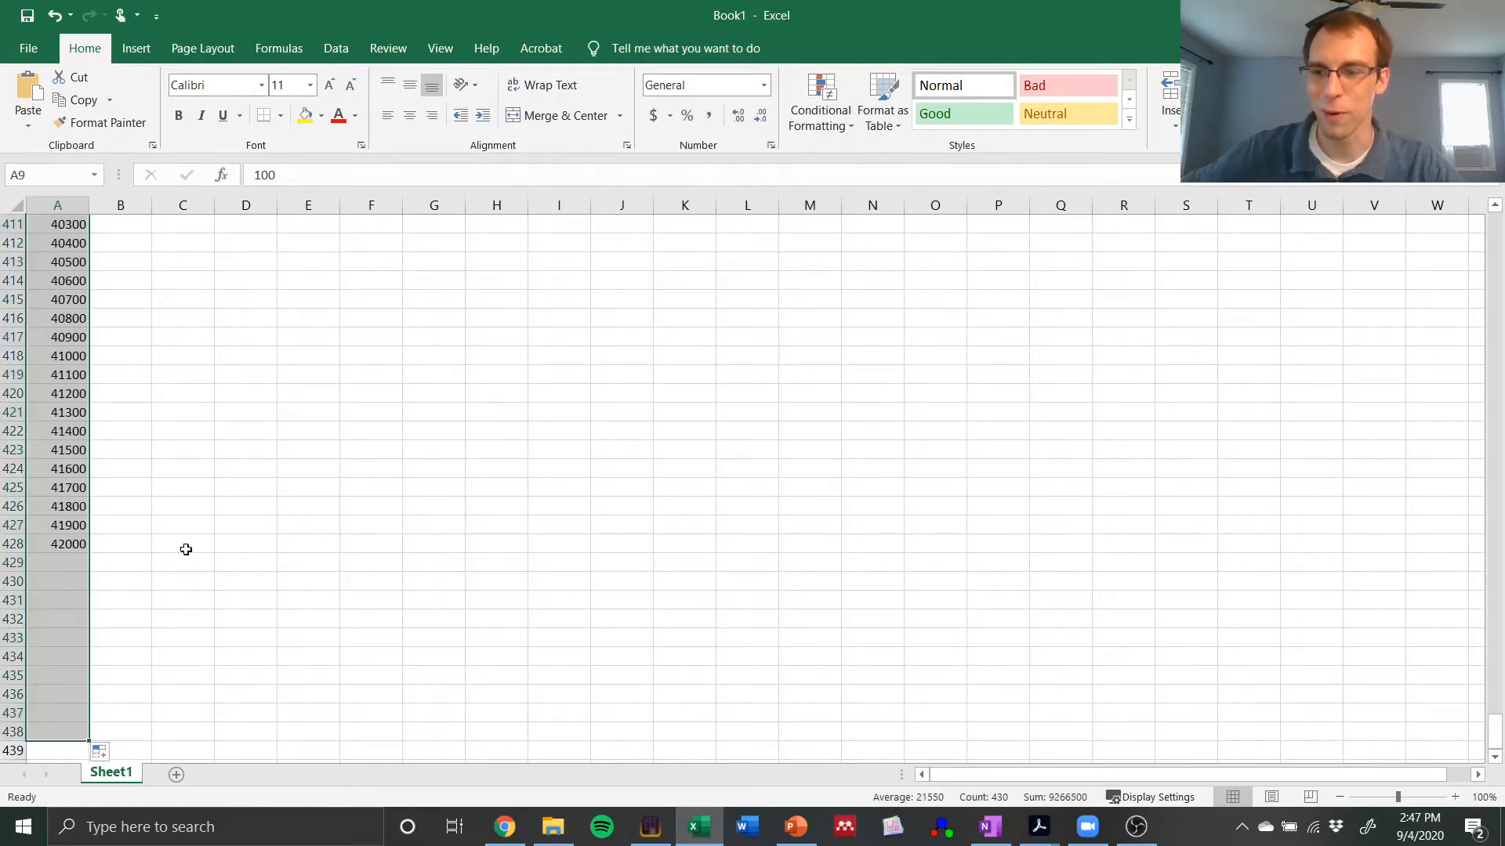
left_click(76, 731)
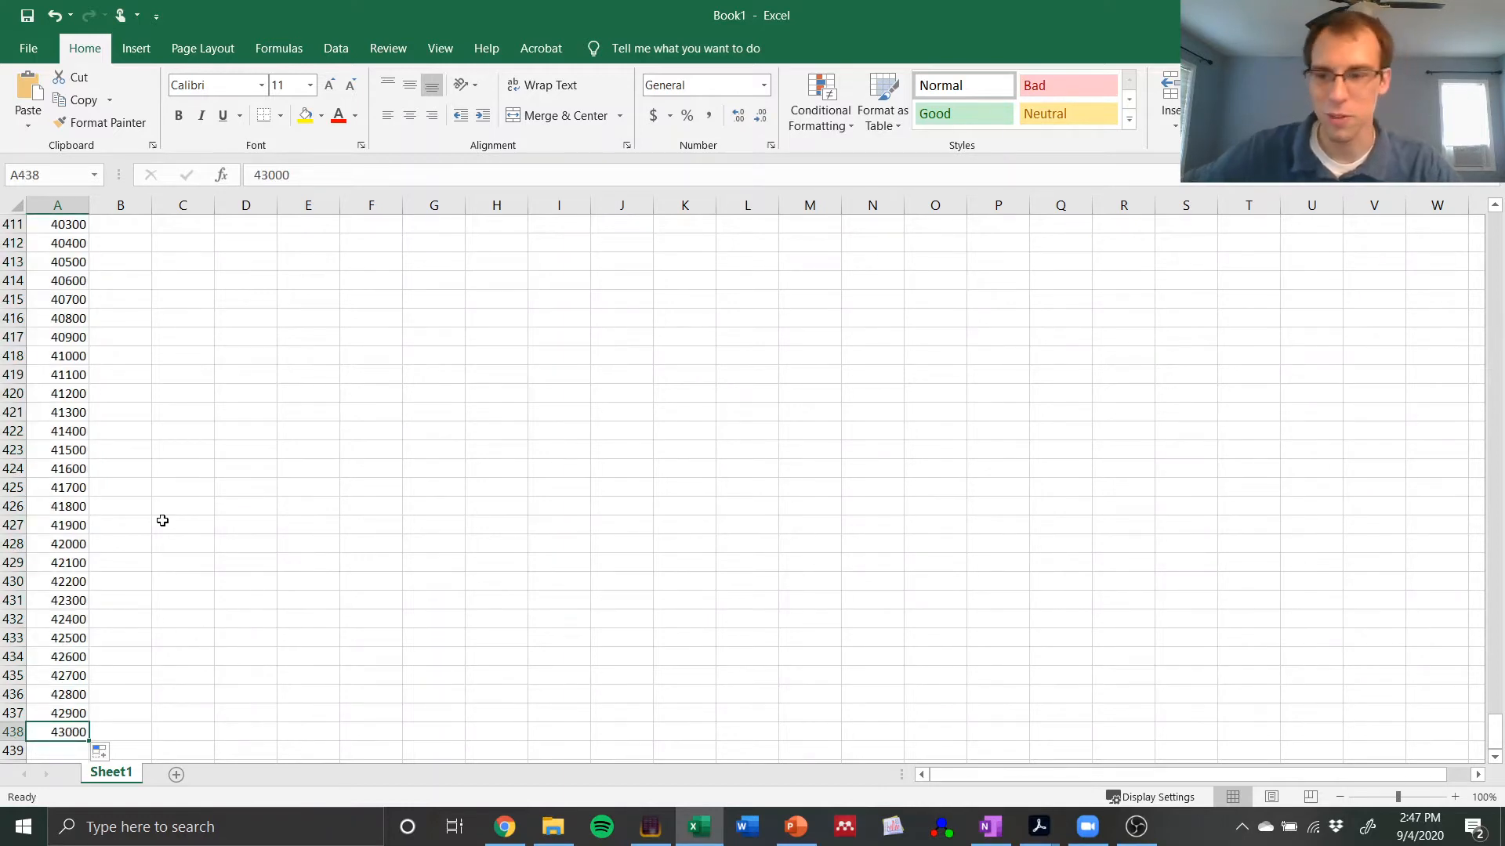
scroll(162, 521, "up", 20)
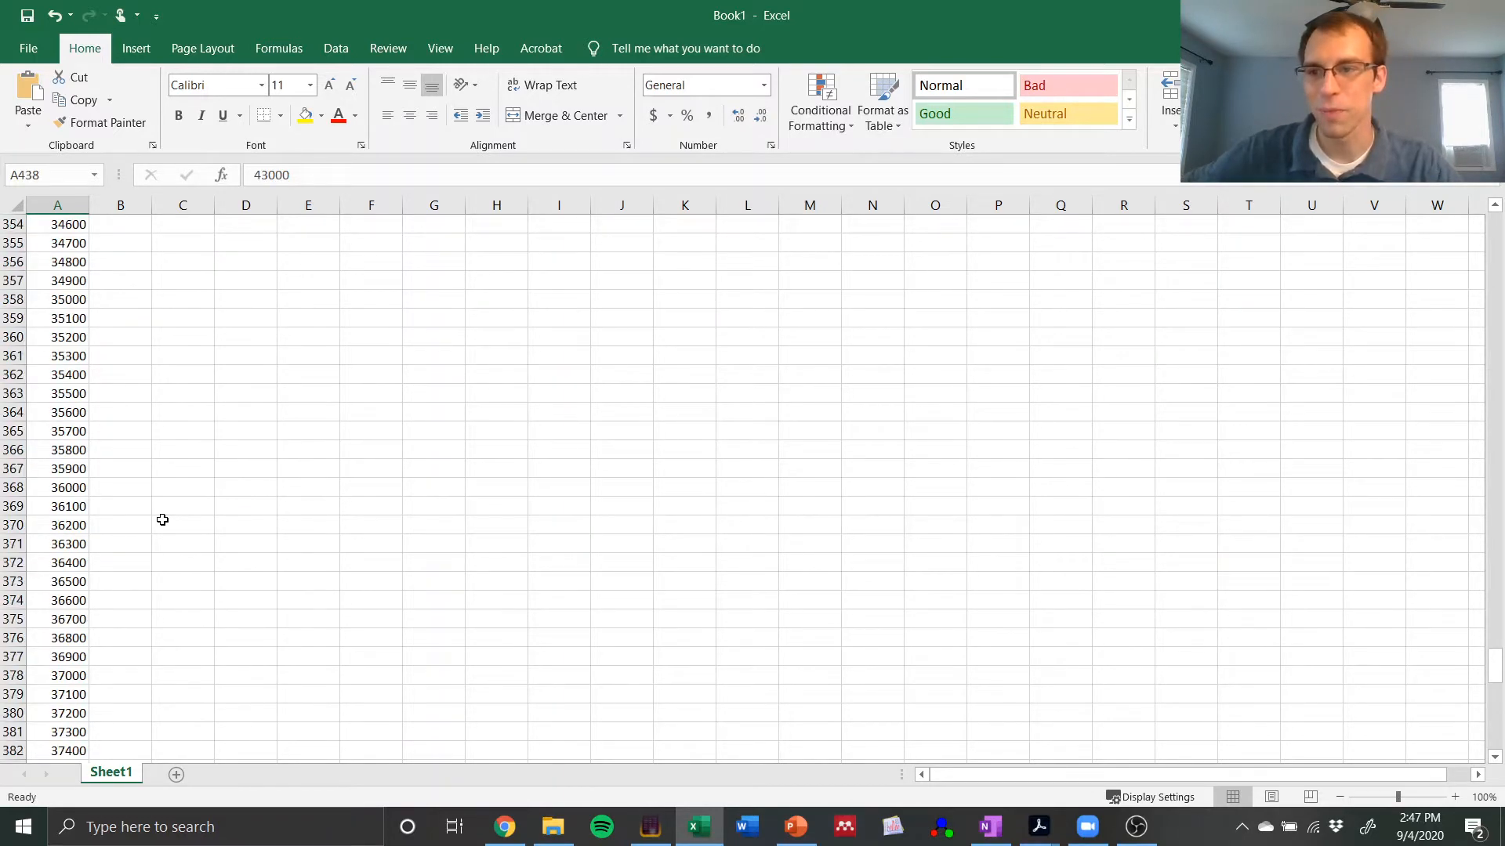
left_click_drag(1494, 631, 1500, 216)
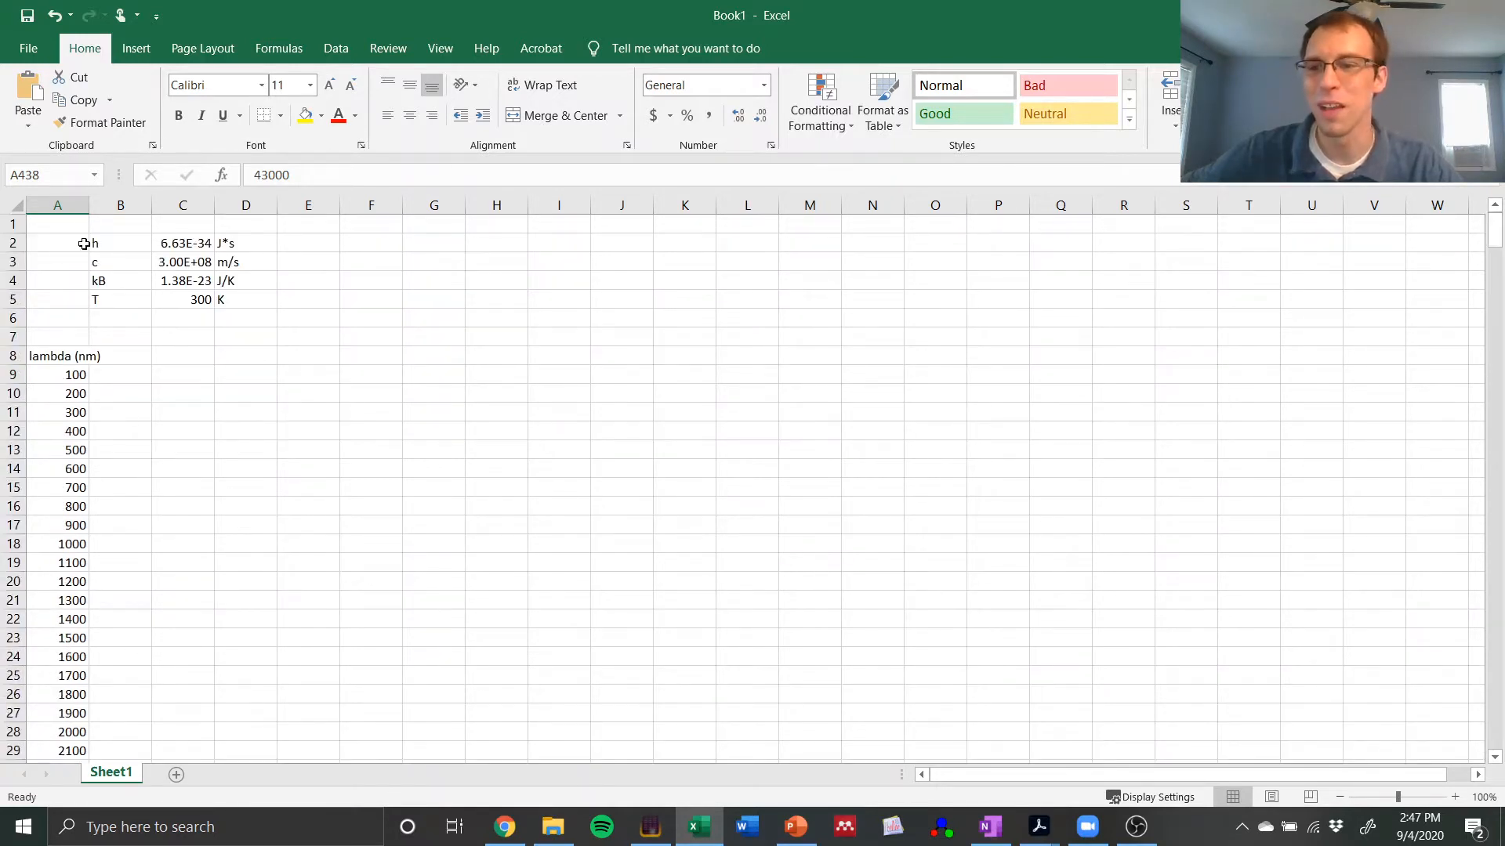
Step: Autofit the width of column A and enter the heading rho in cell B8
double_click(86, 208)
left_click(132, 337)
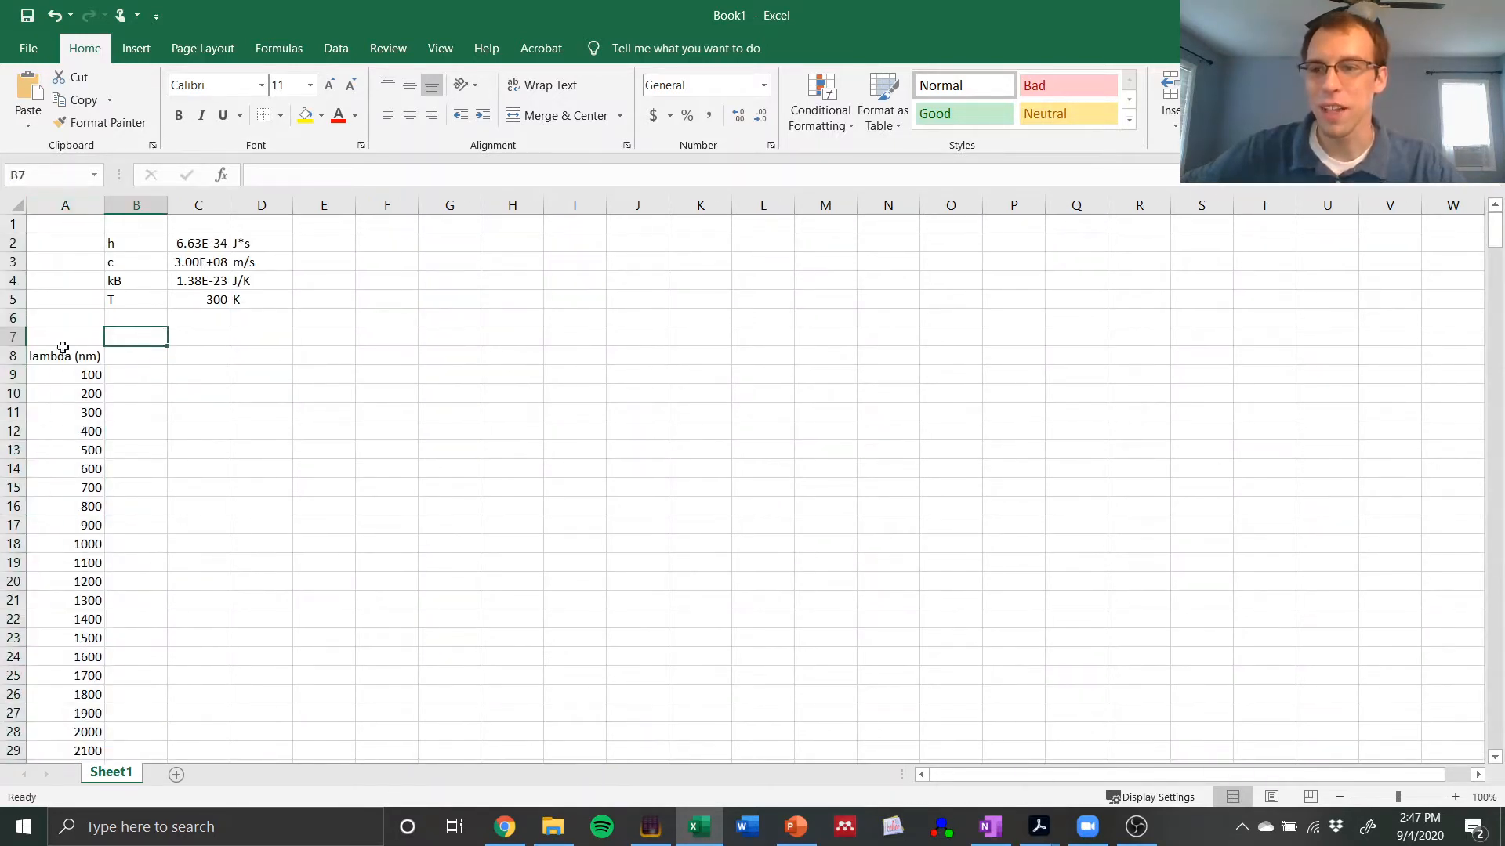
left_click(121, 357)
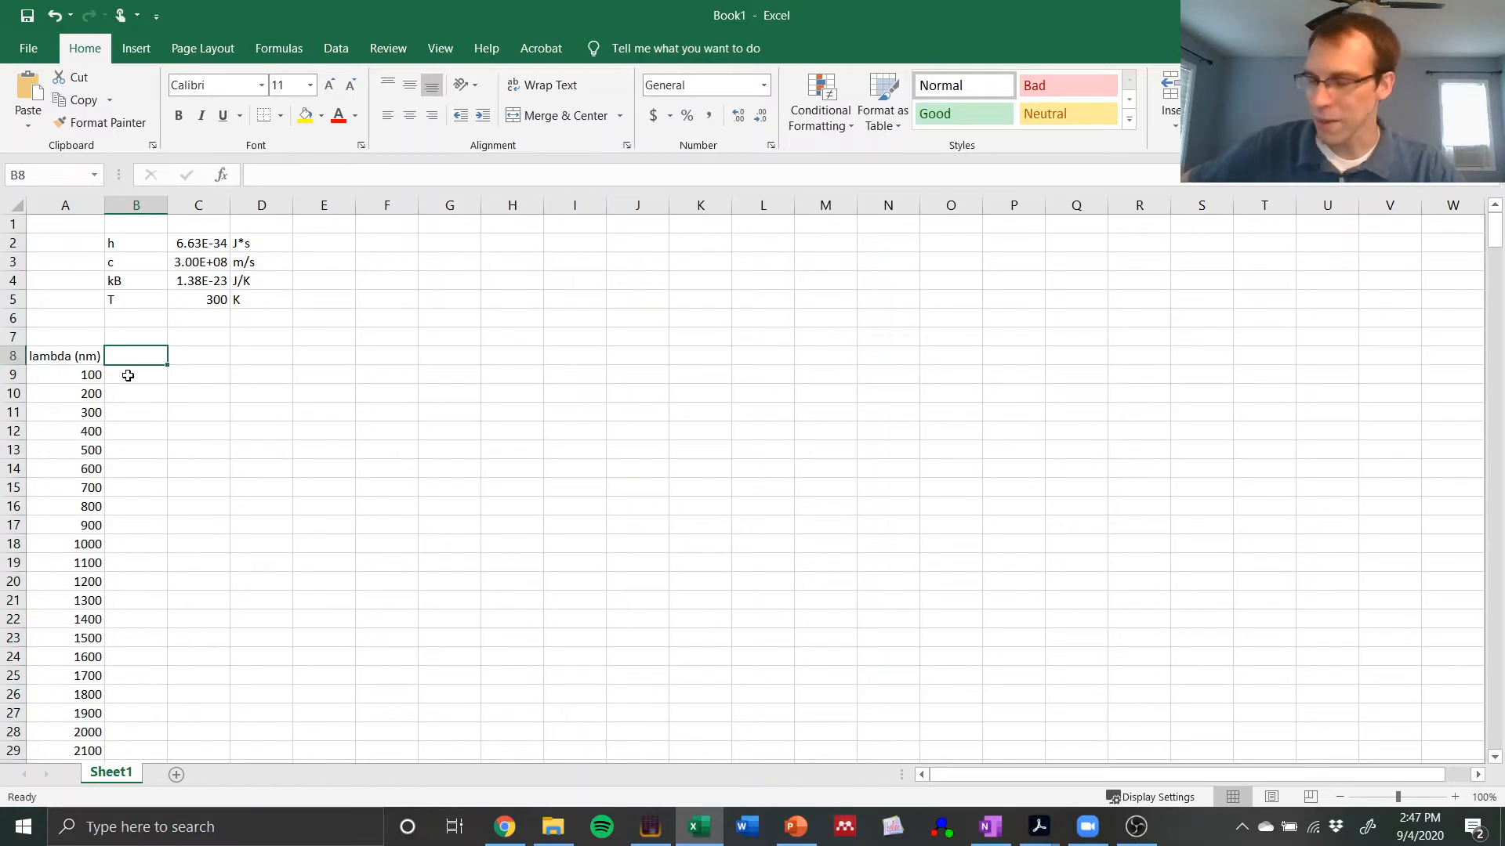
type("rho")
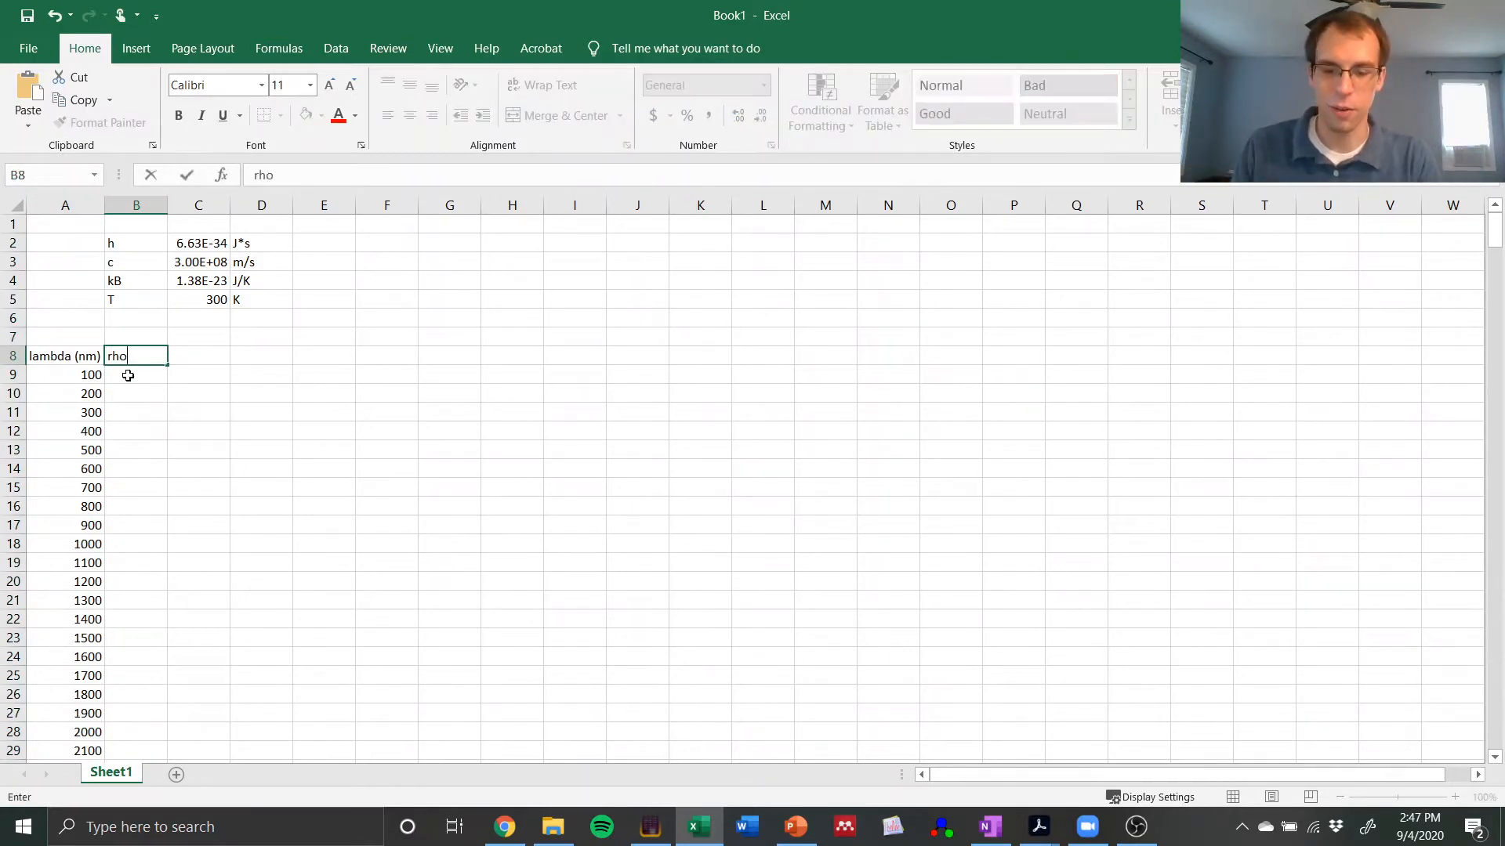
type("(")
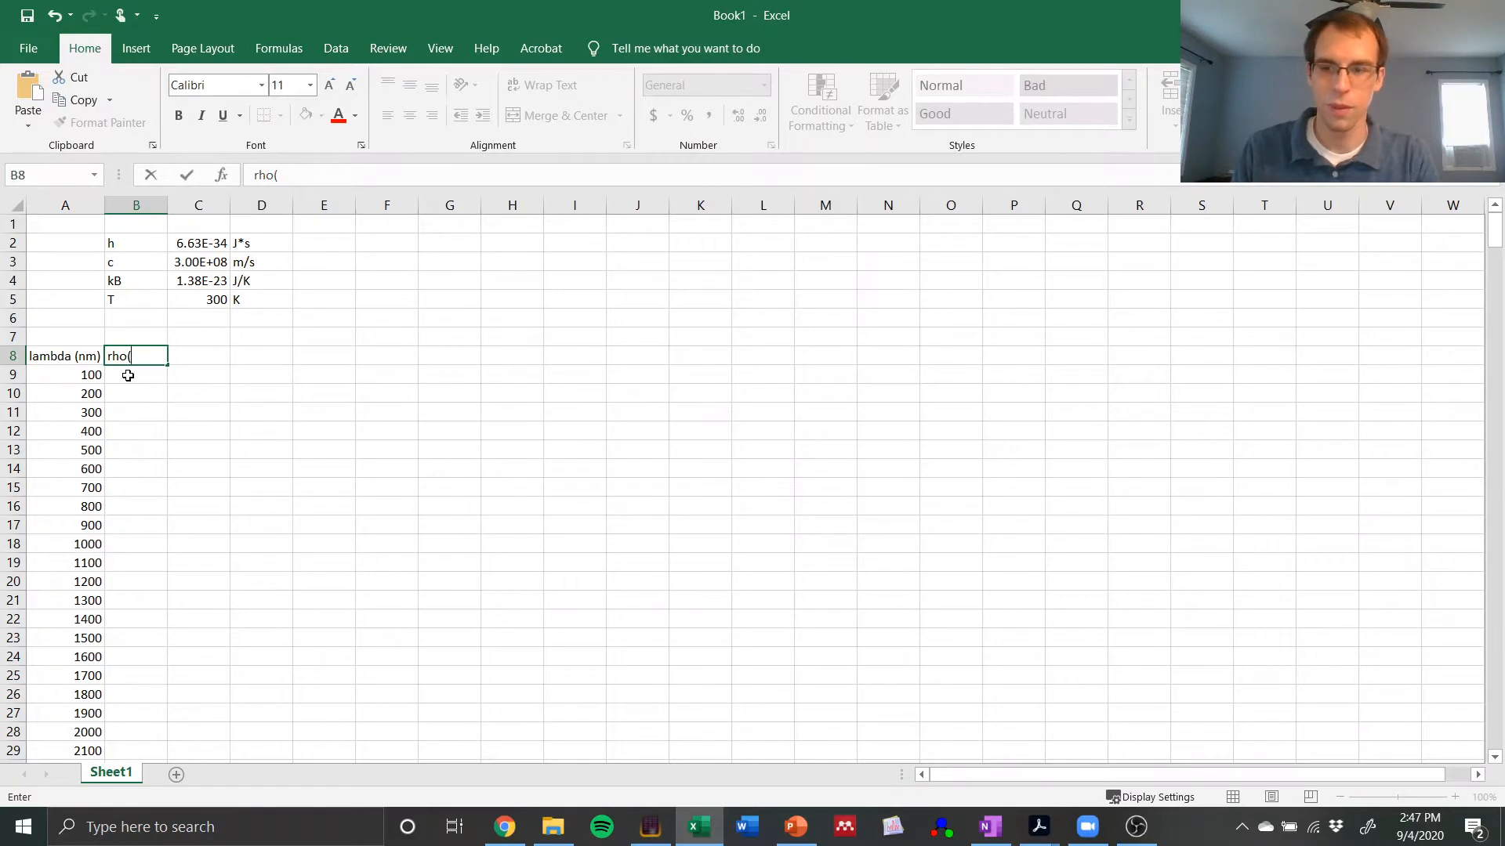
key("BackSpace")
key("Return")
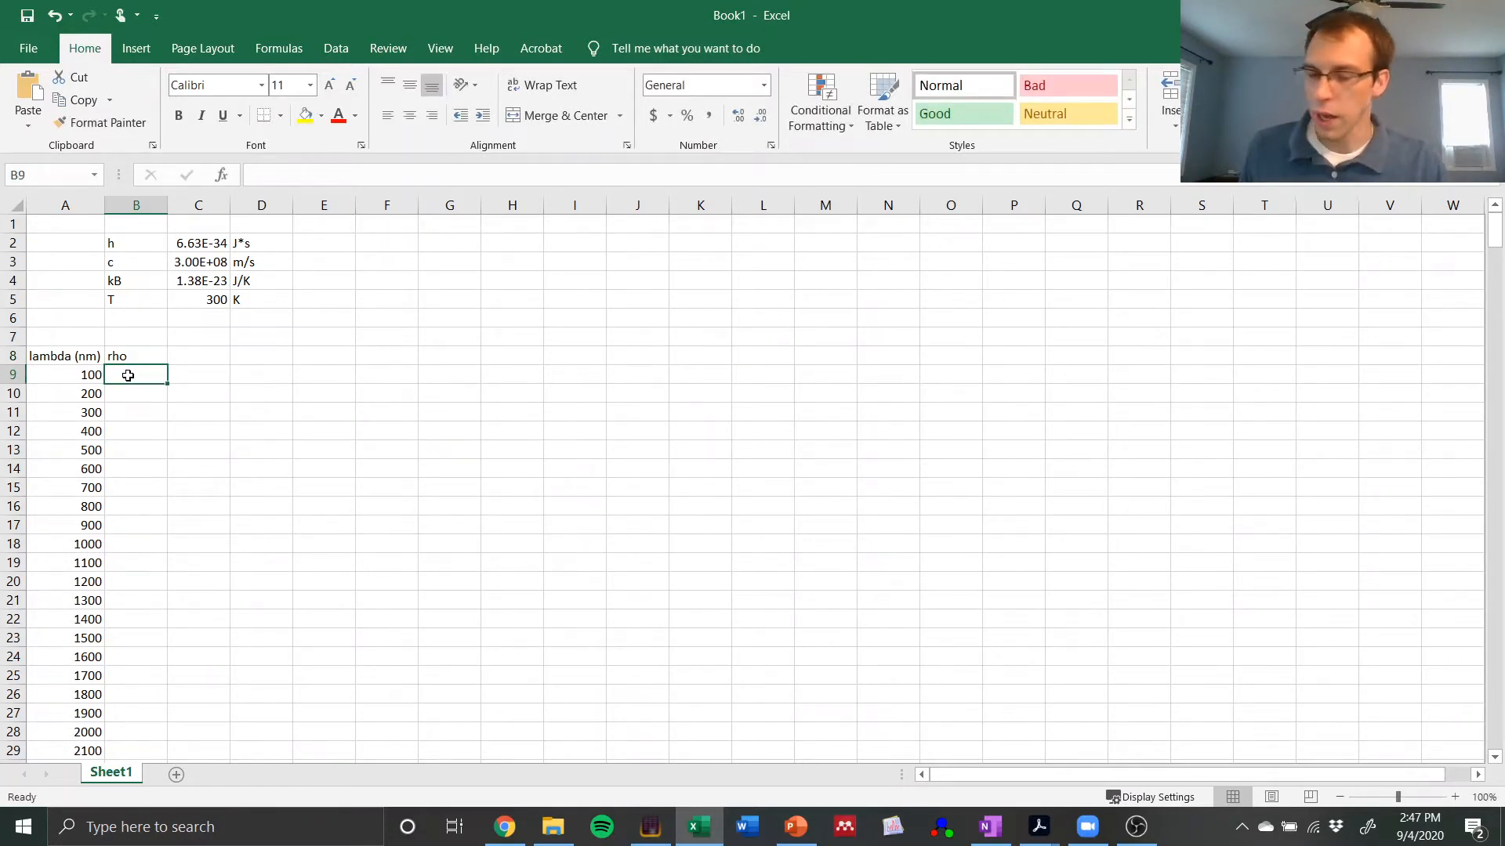
Step: Begin the rho formula in B9 with =8*pi()*C2, referencing the value of h
type("=")
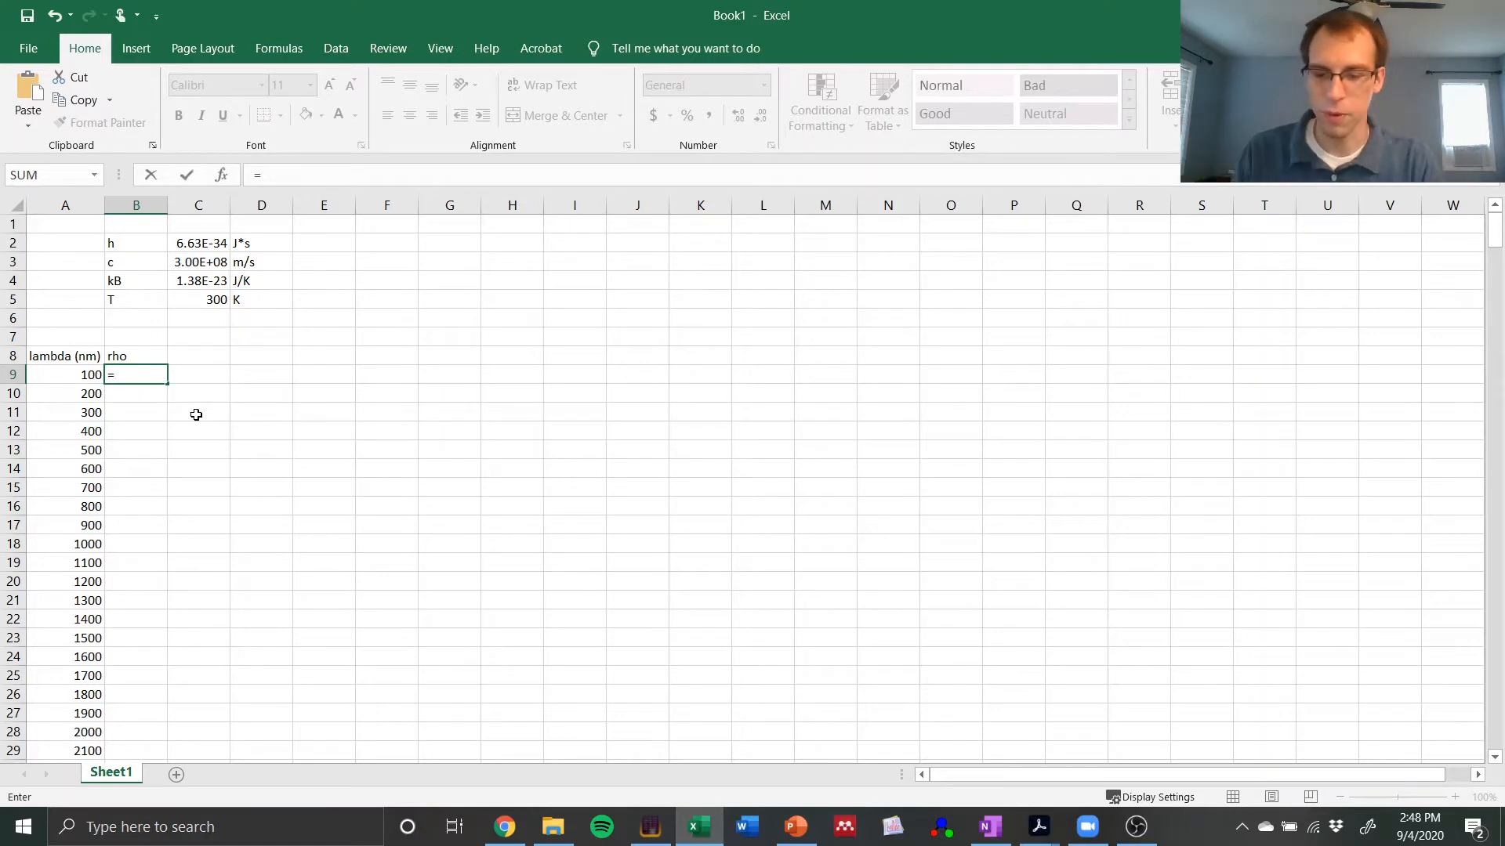
type("8*pi()")
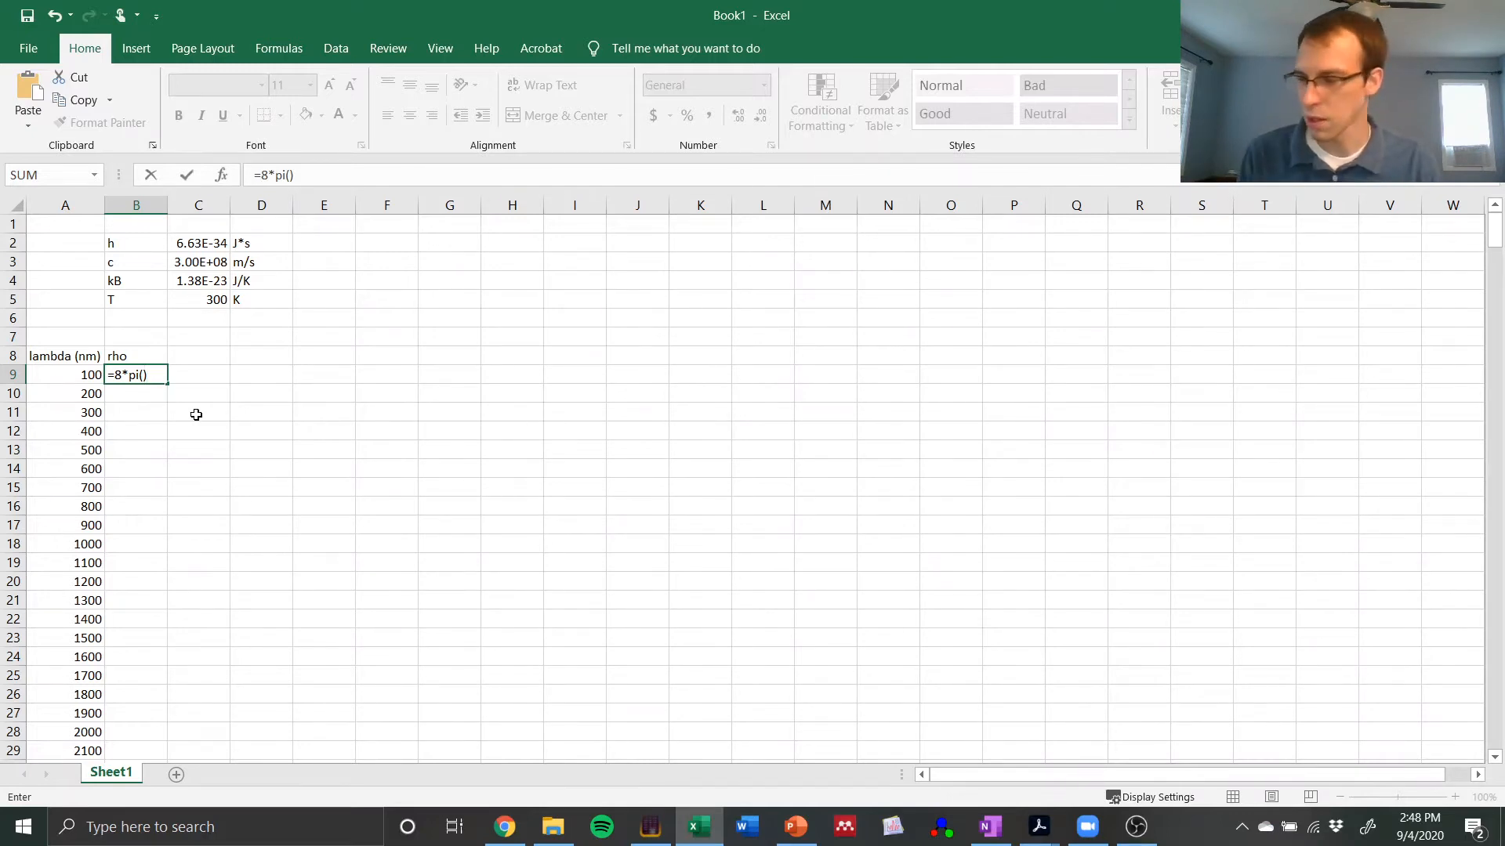
type("*")
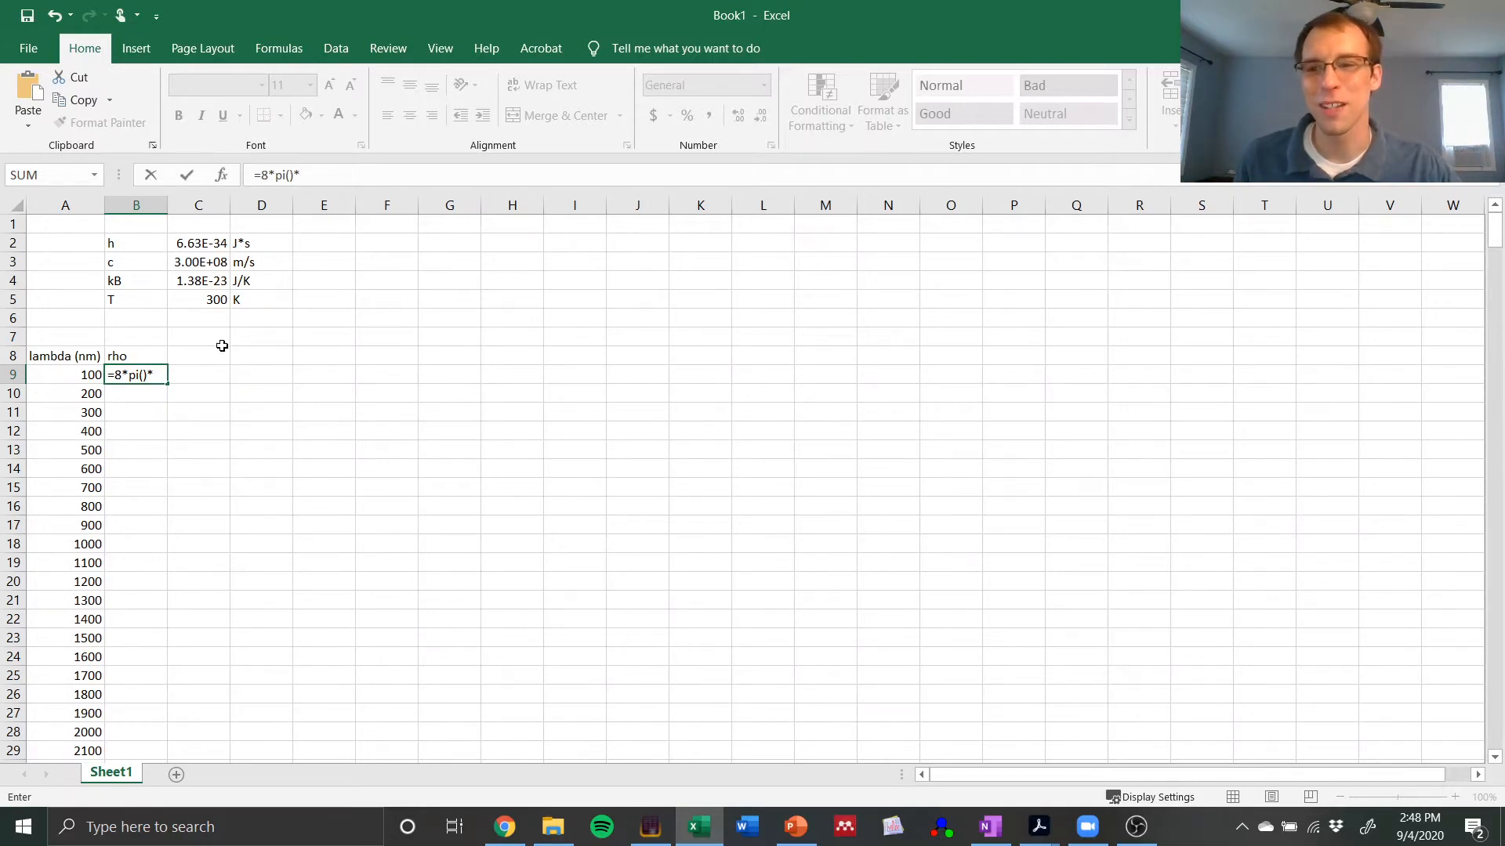
left_click(201, 244)
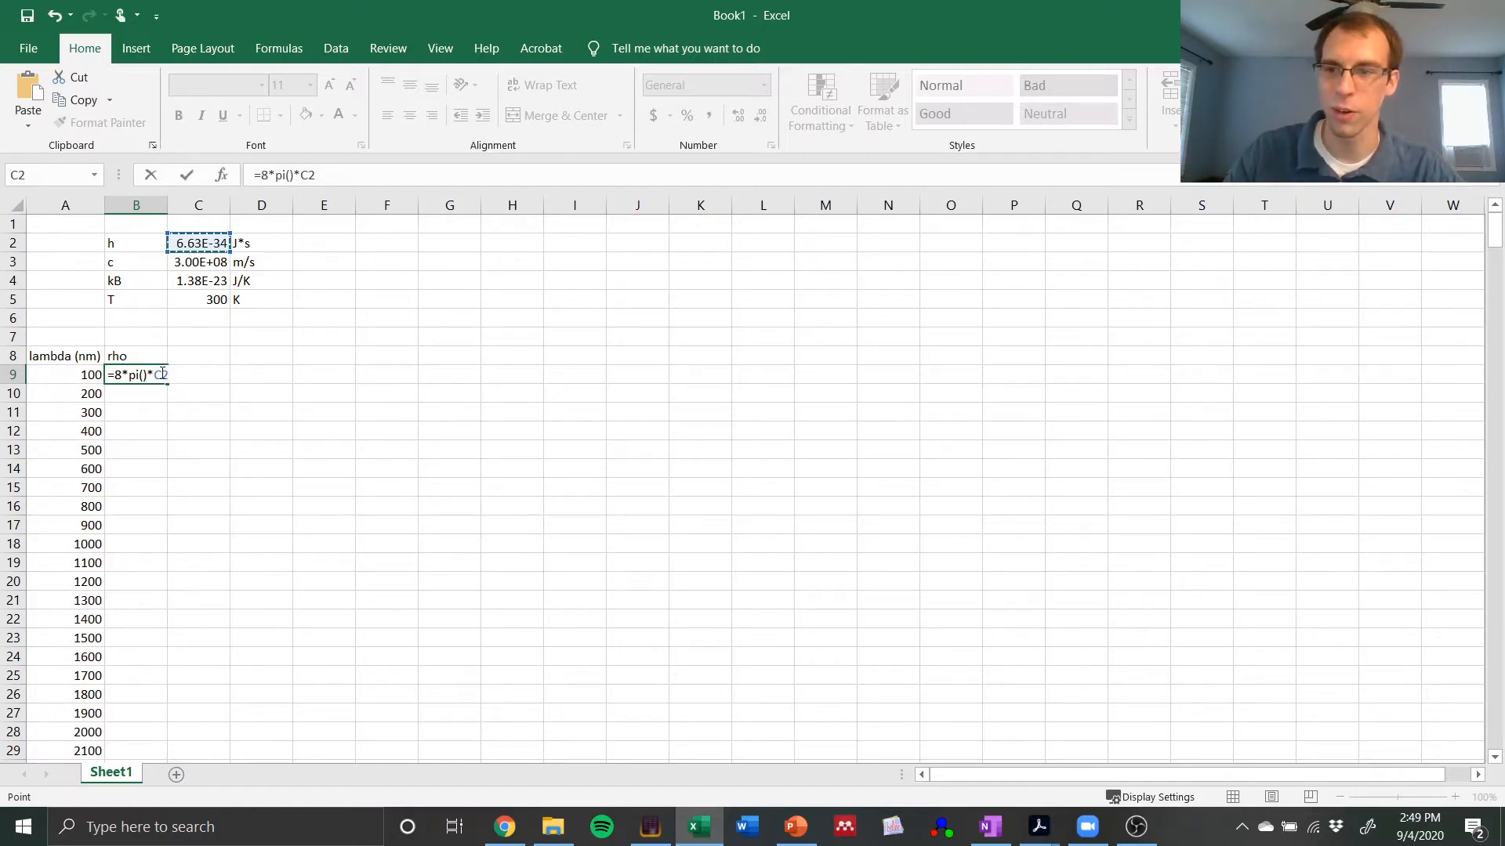
Step: Make the reference to h in the B9 formula absolute as $C$2
key("F4")
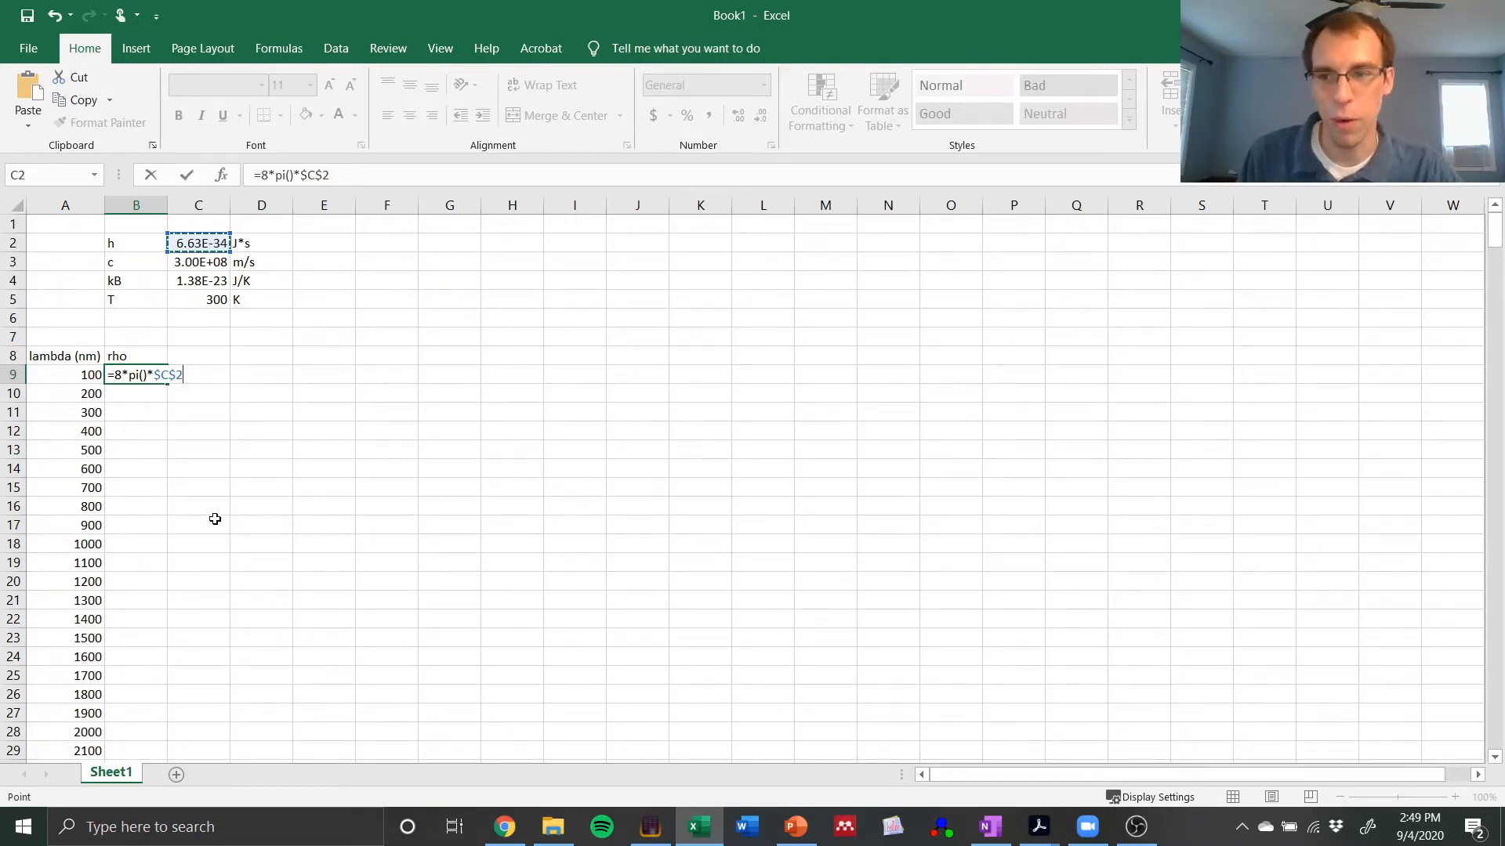
key("F4")
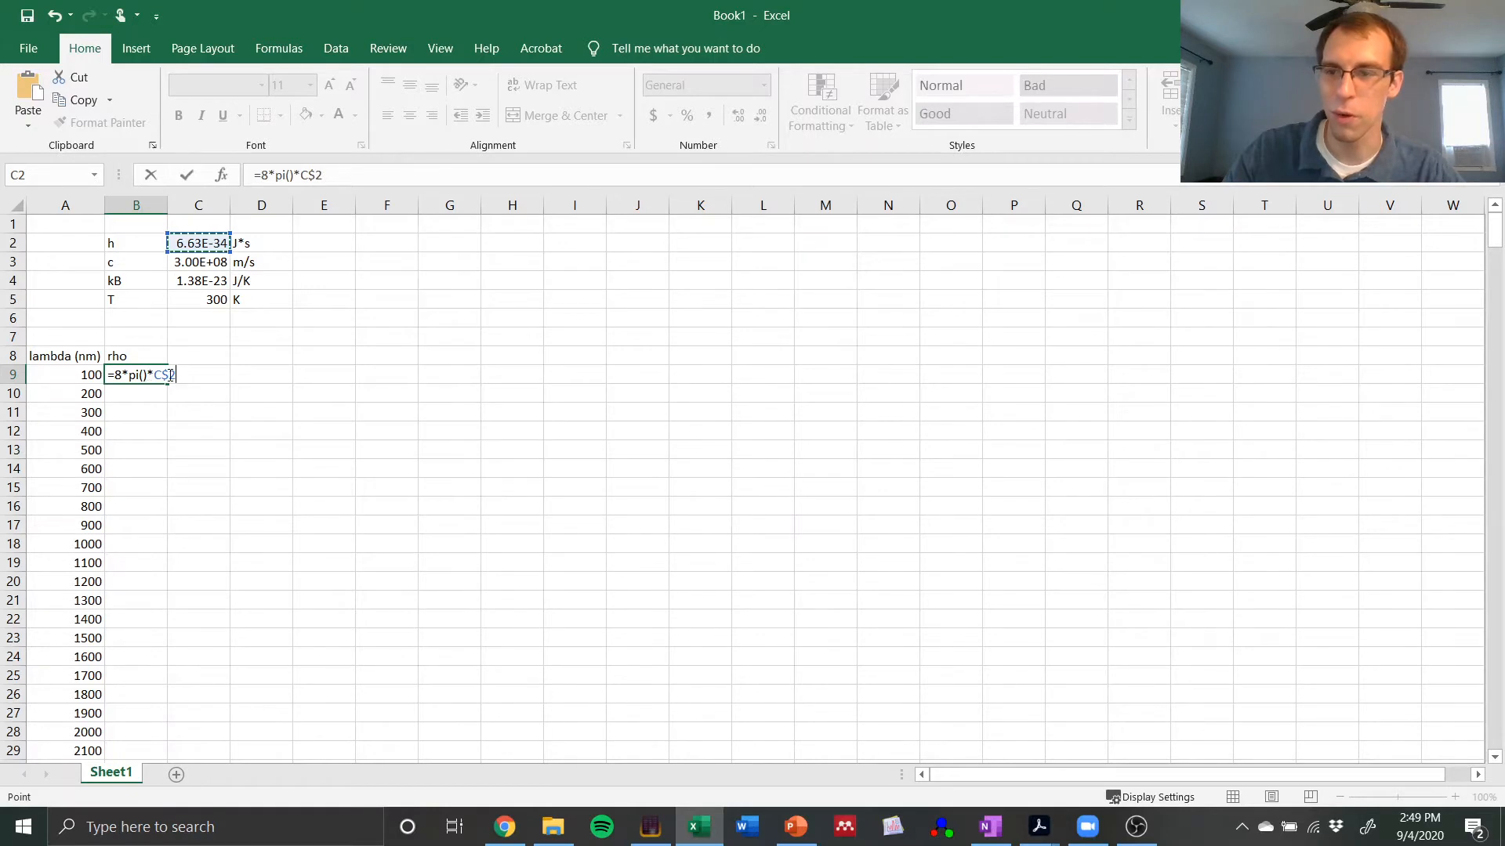
key("F4")
key("F4")
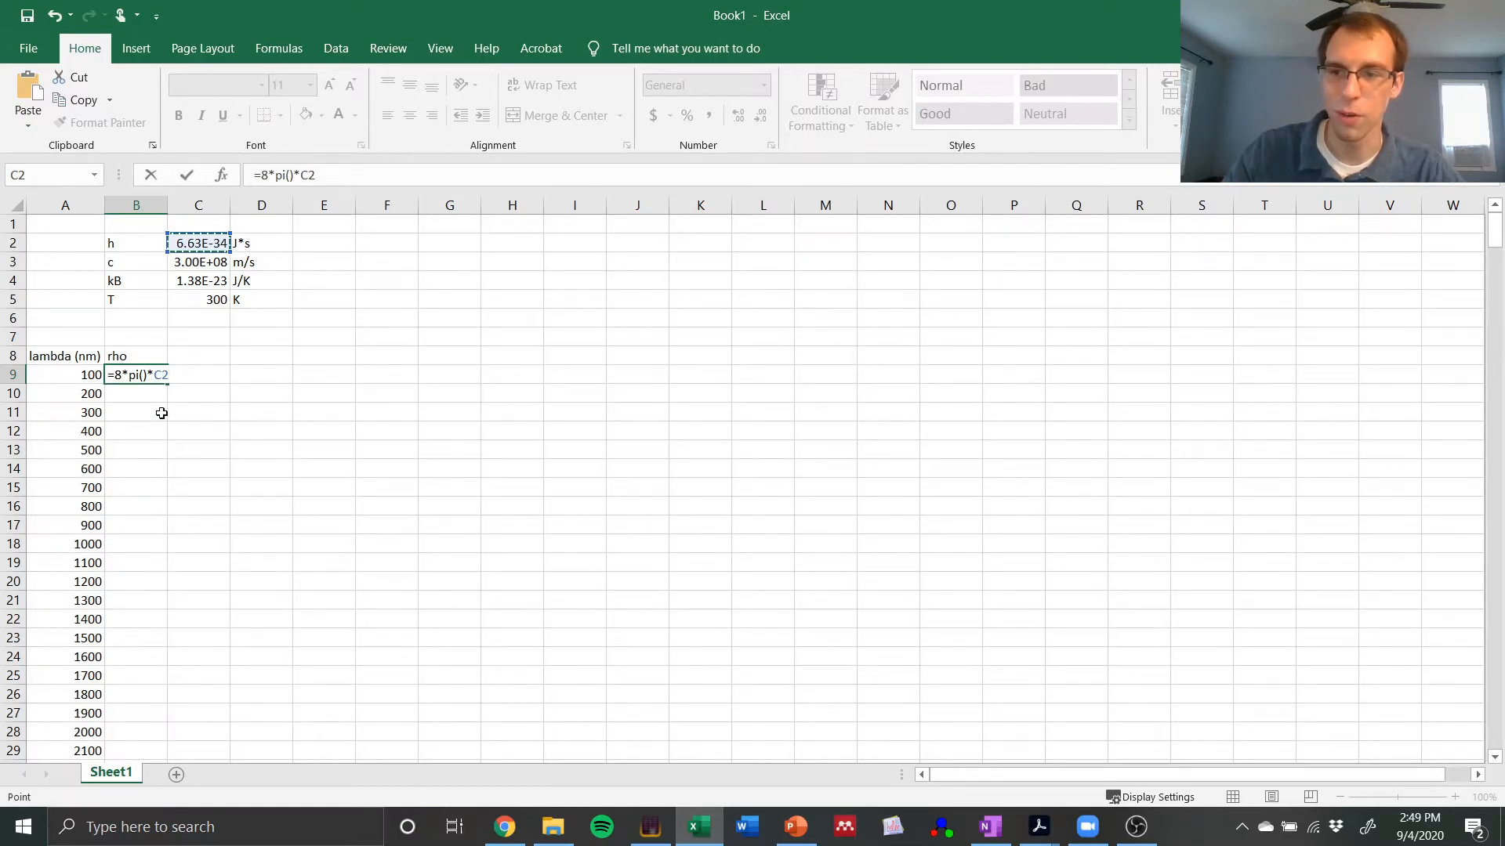
key("F4")
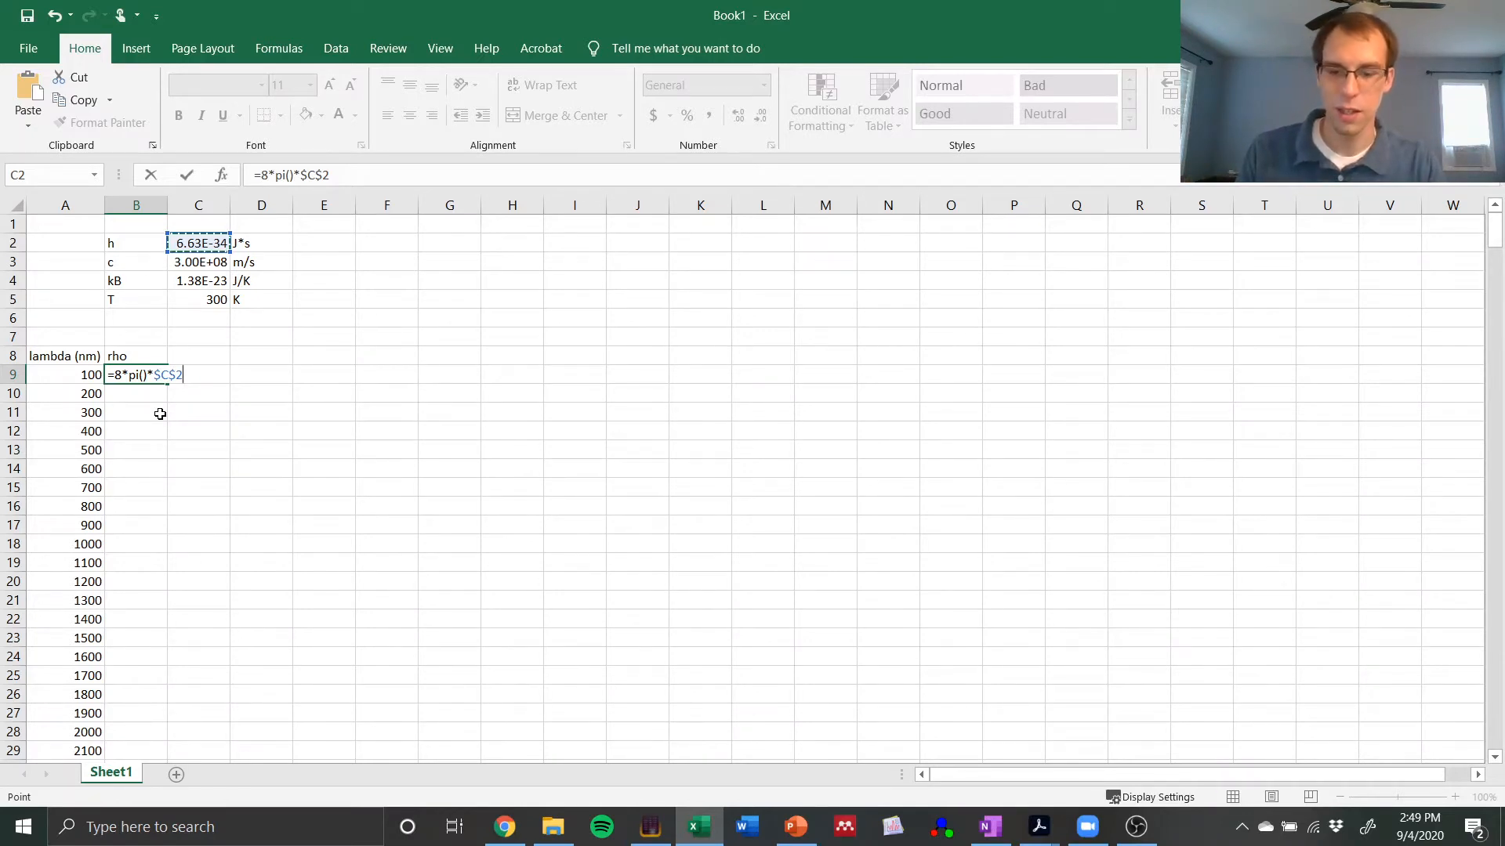
Step: Continue the B9 formula with *$C$3/A9, multiplying by c as an absolute reference and dividing by the first wavelength
type("*")
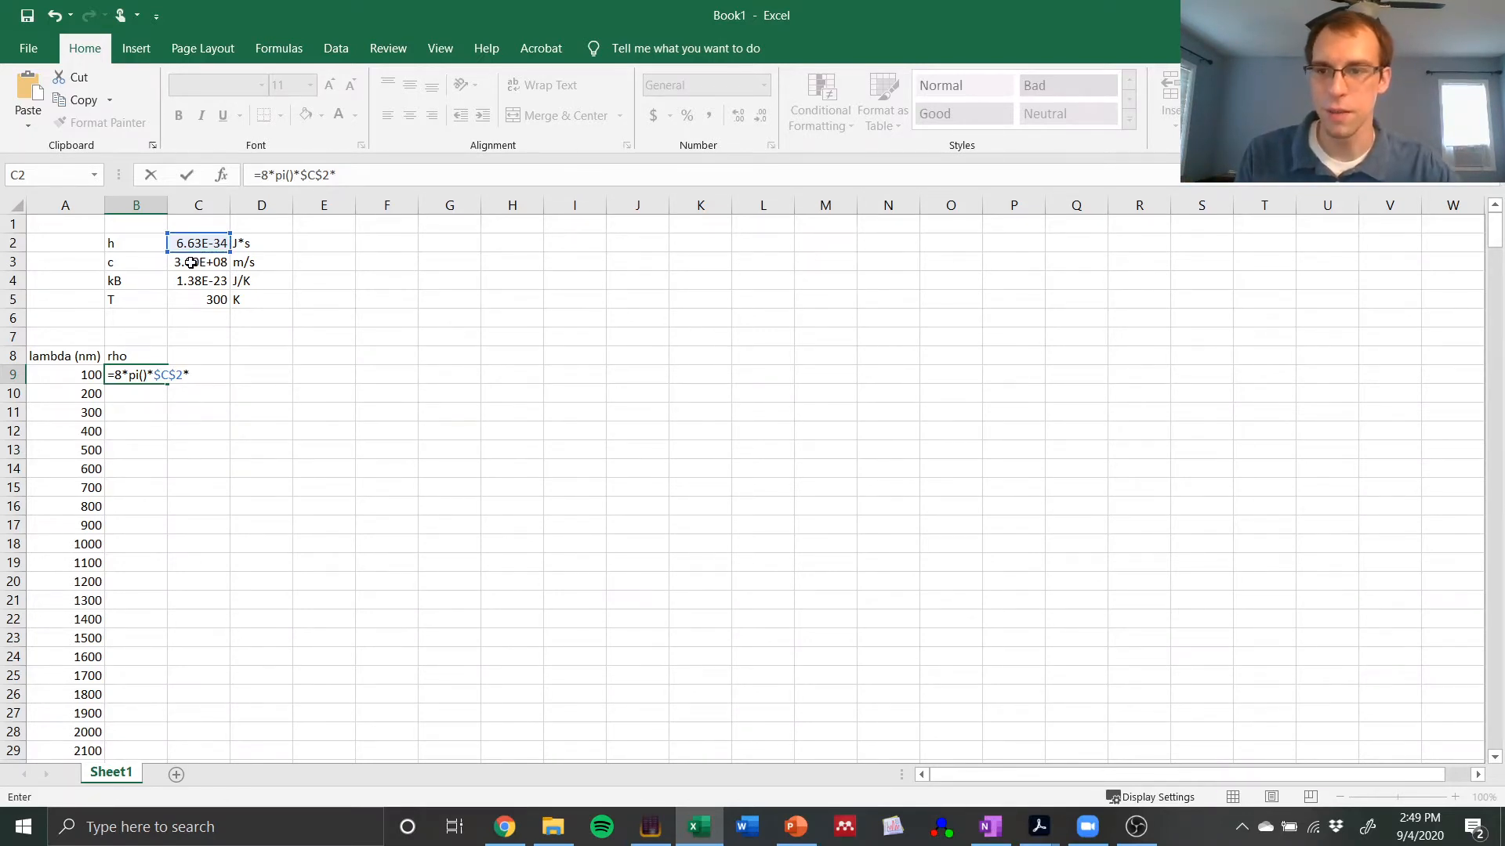
left_click(190, 263)
key("F4")
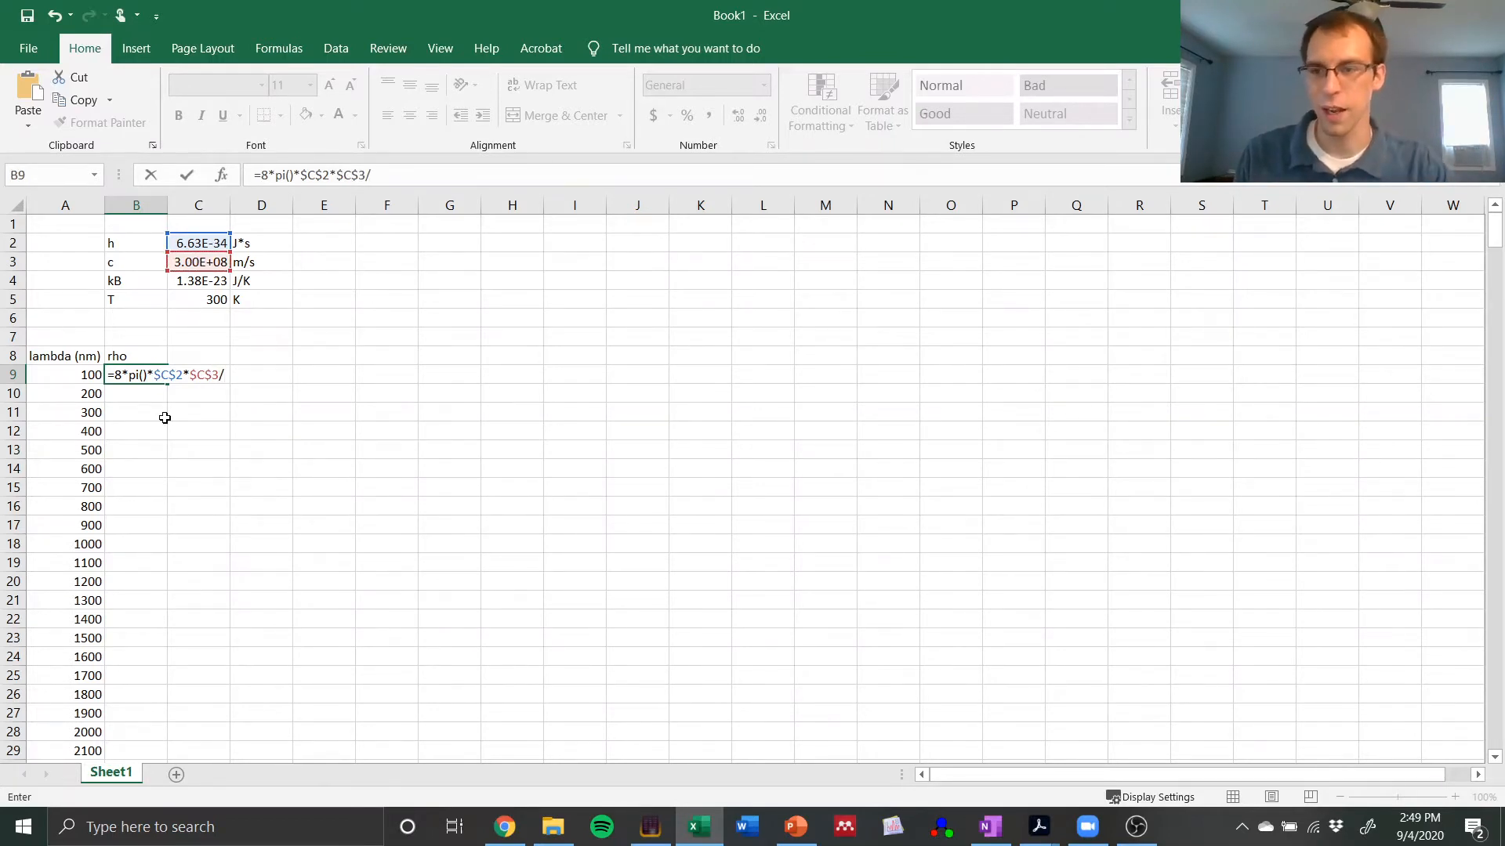
type("/")
left_click(78, 374)
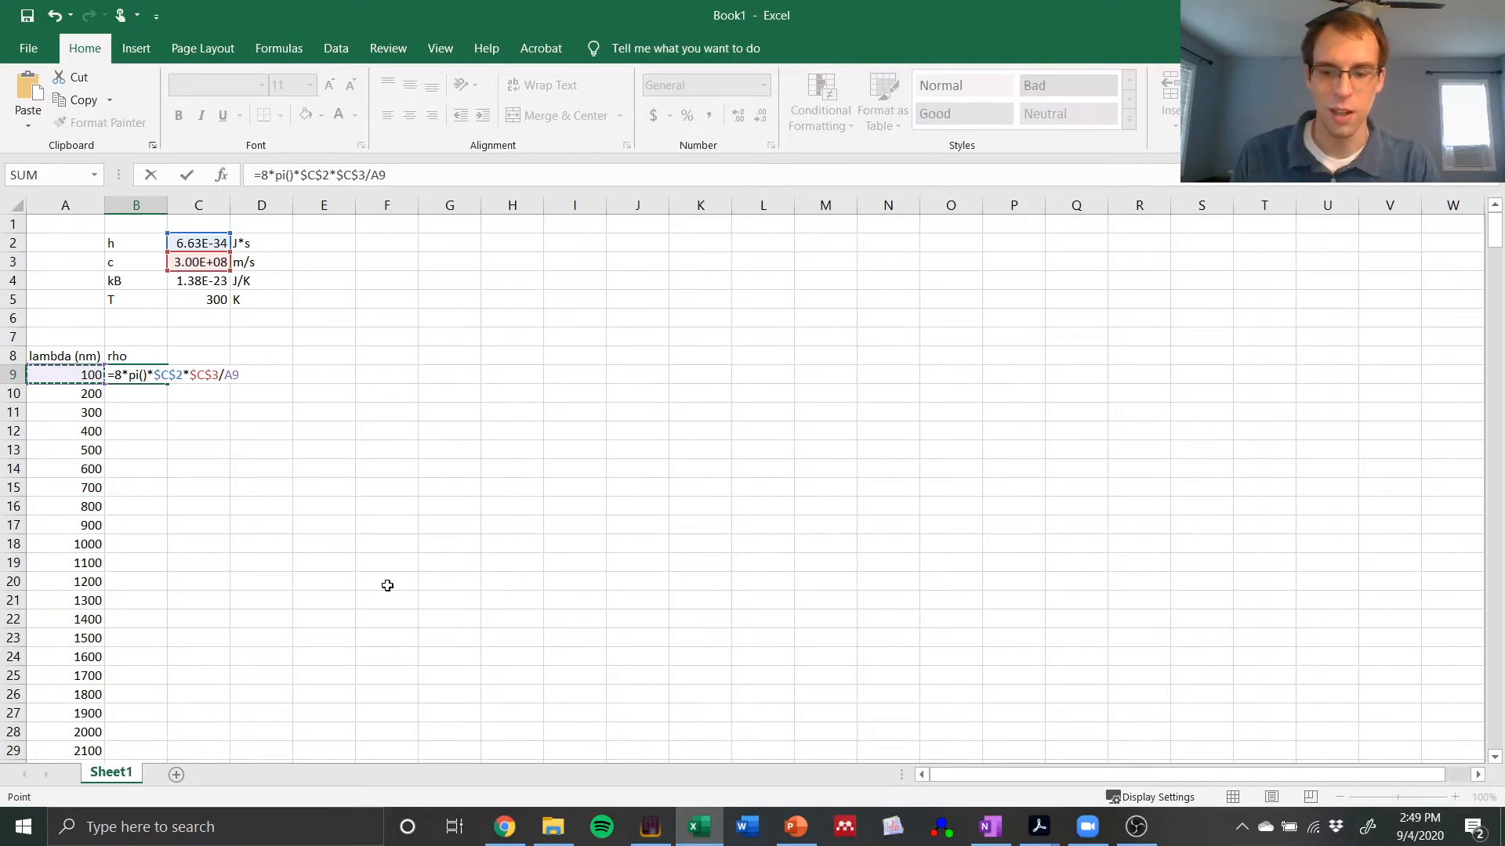
key("F2")
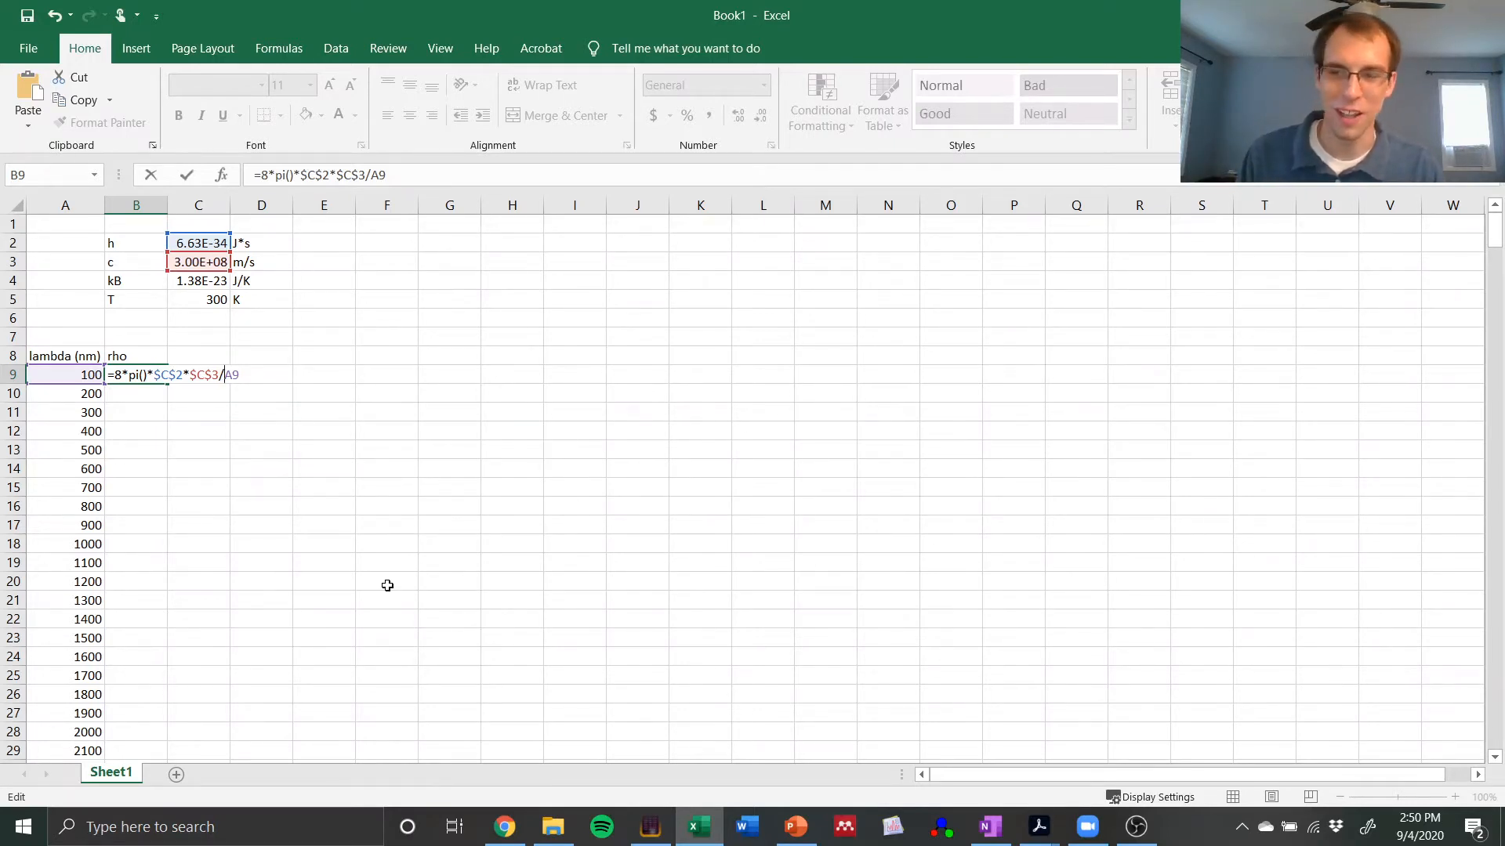
left_click(434, 367)
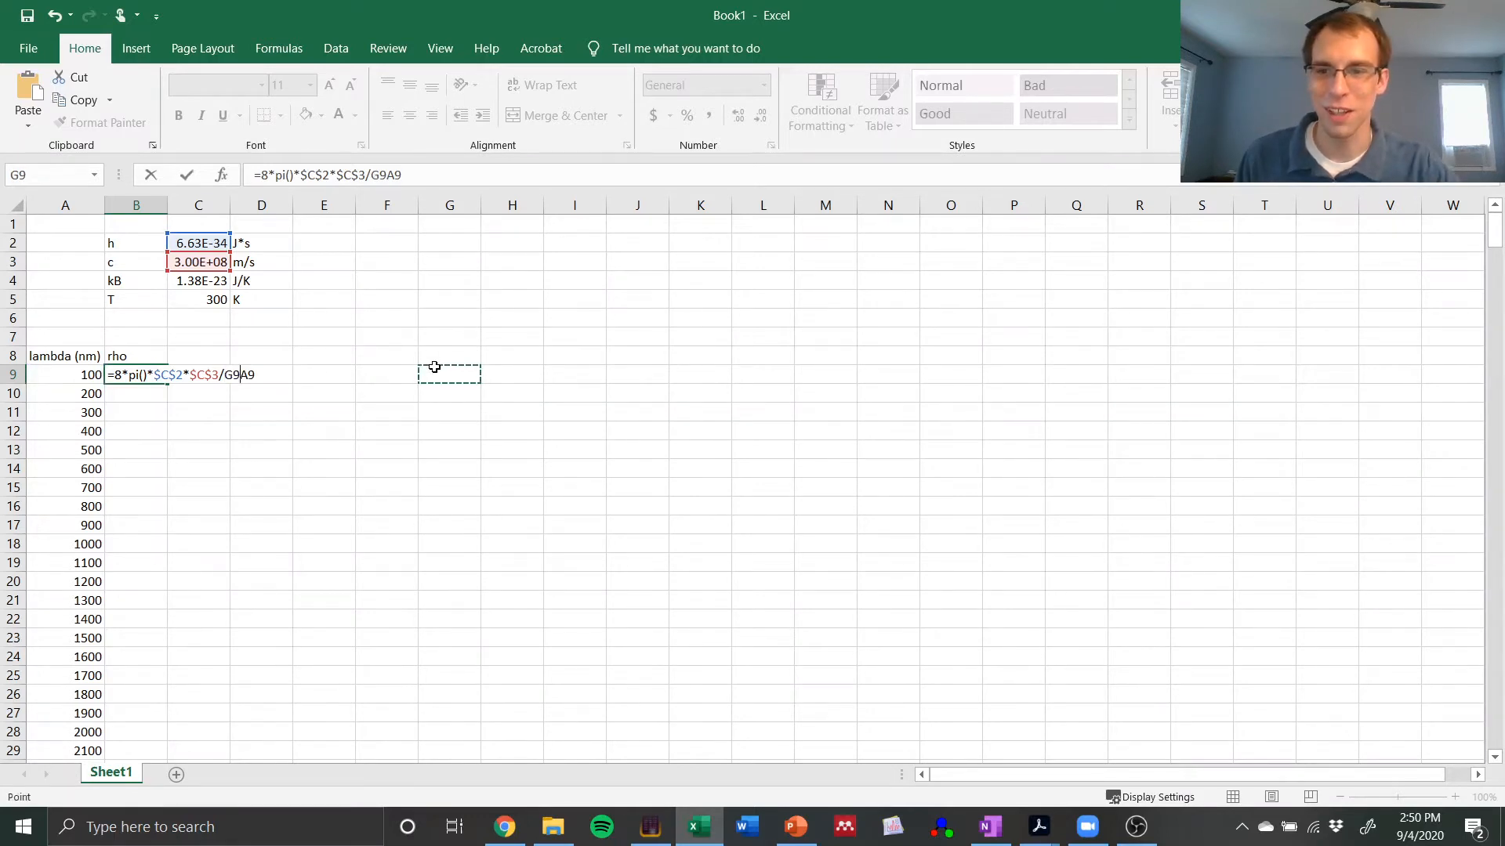
key("ctrl+z")
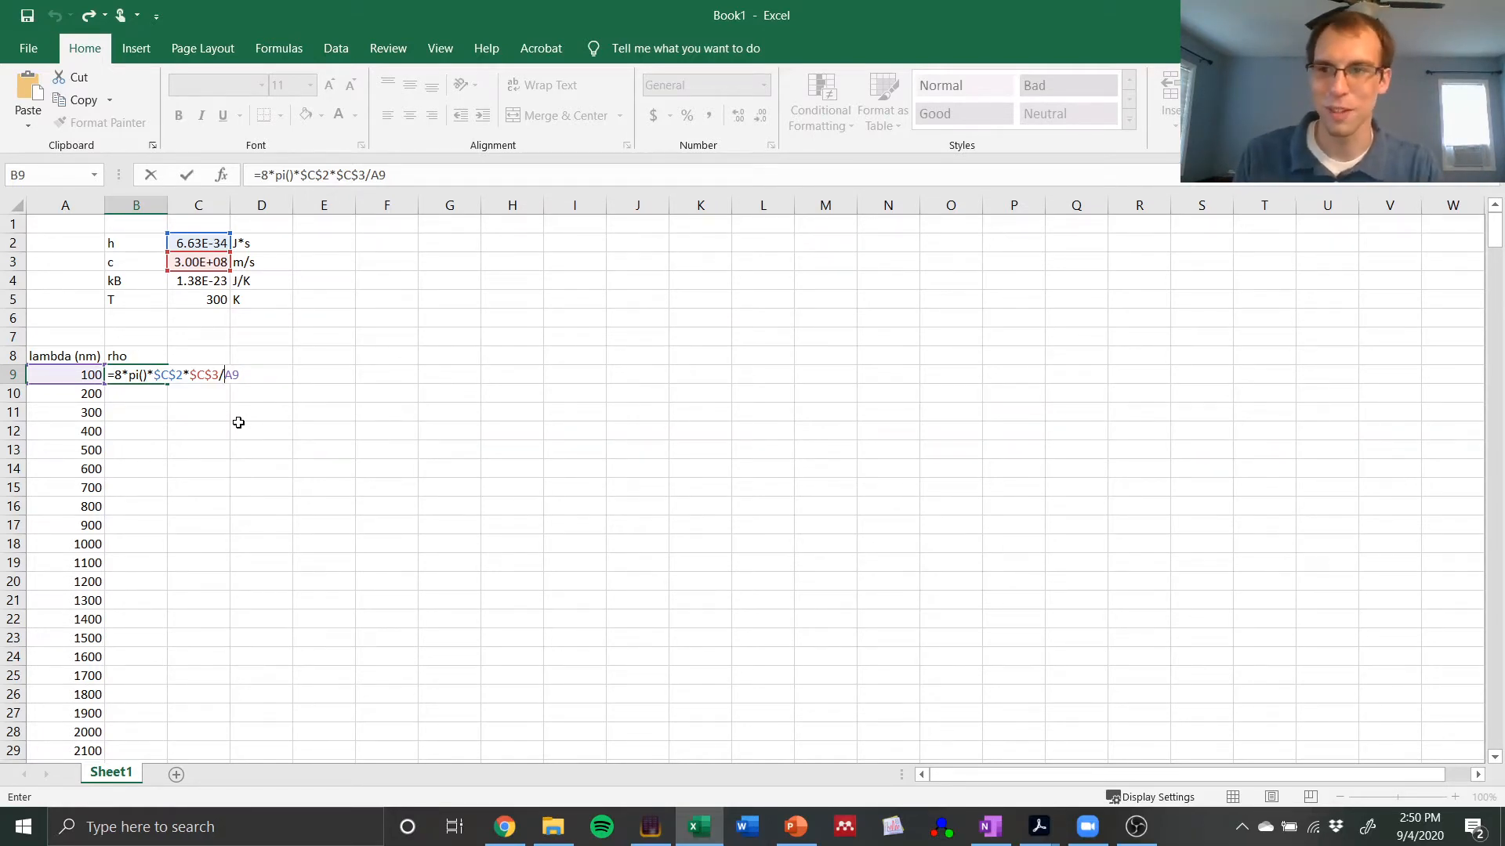
key("Right")
key("Right")
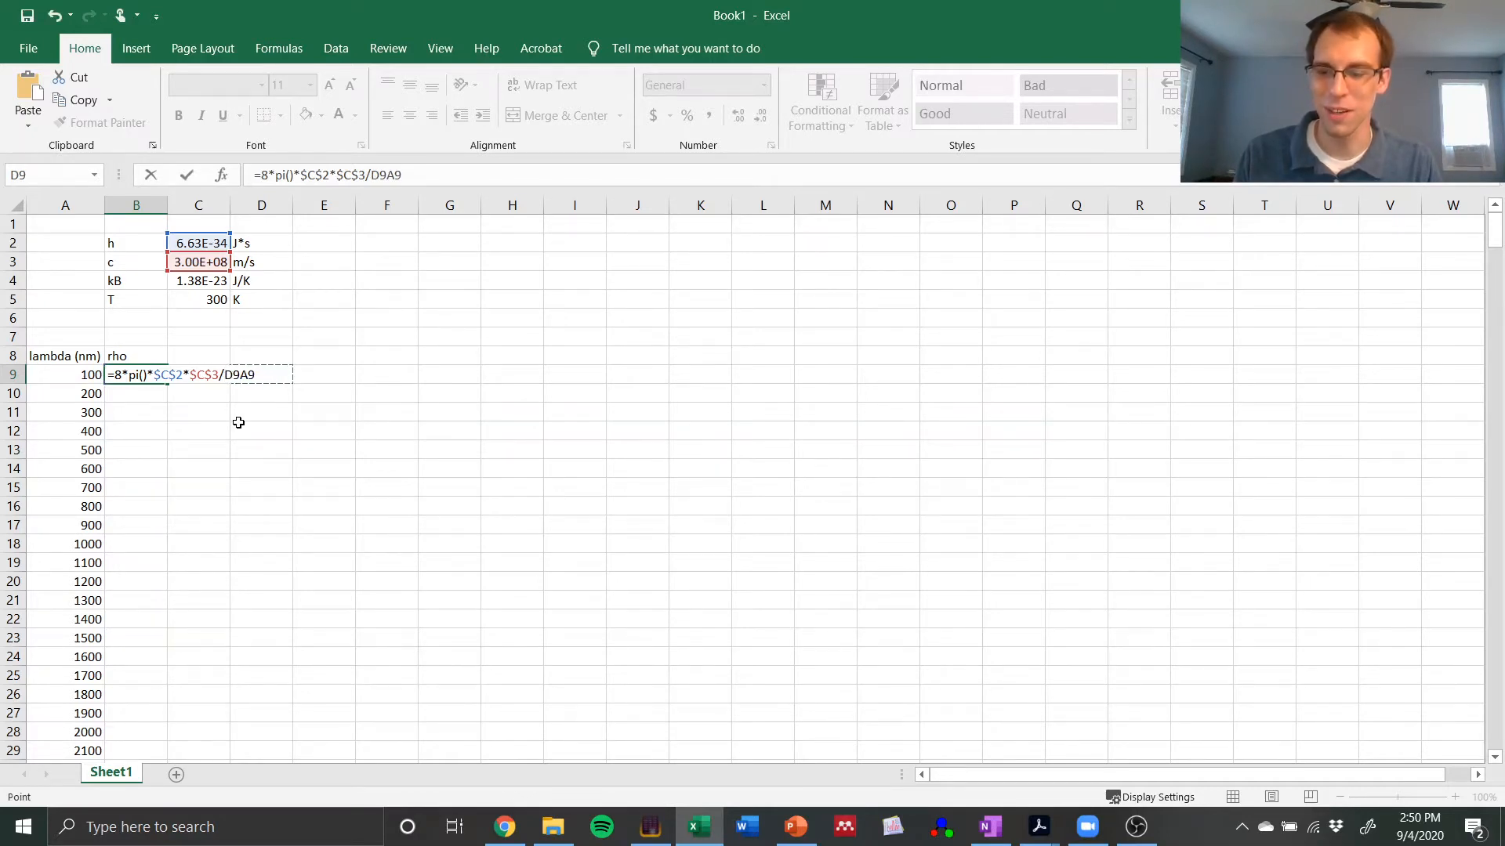
key("ctrl+z")
key("BackSpace")
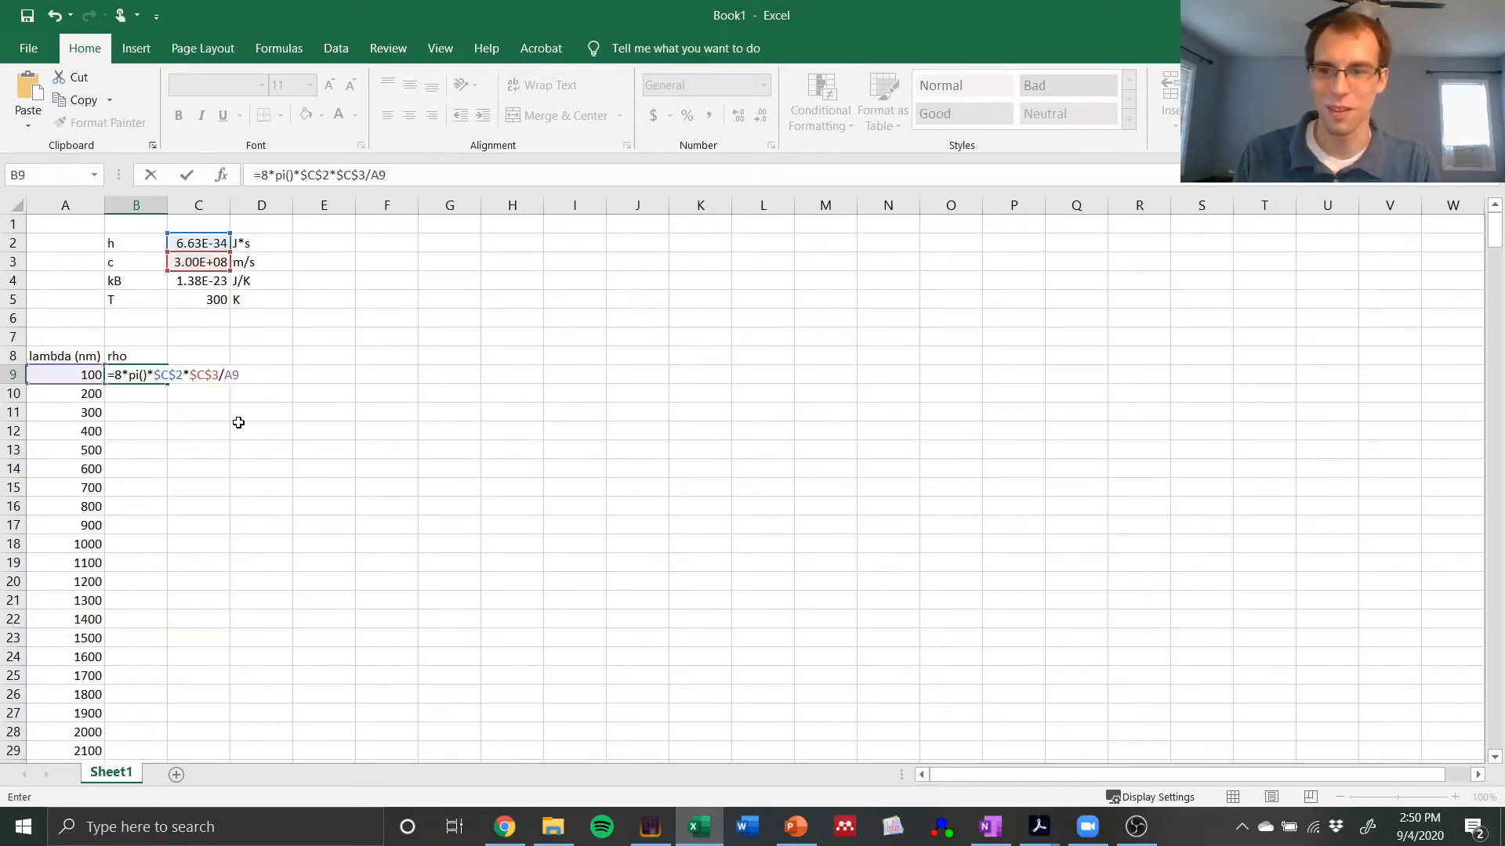
key("Right")
key("Right")
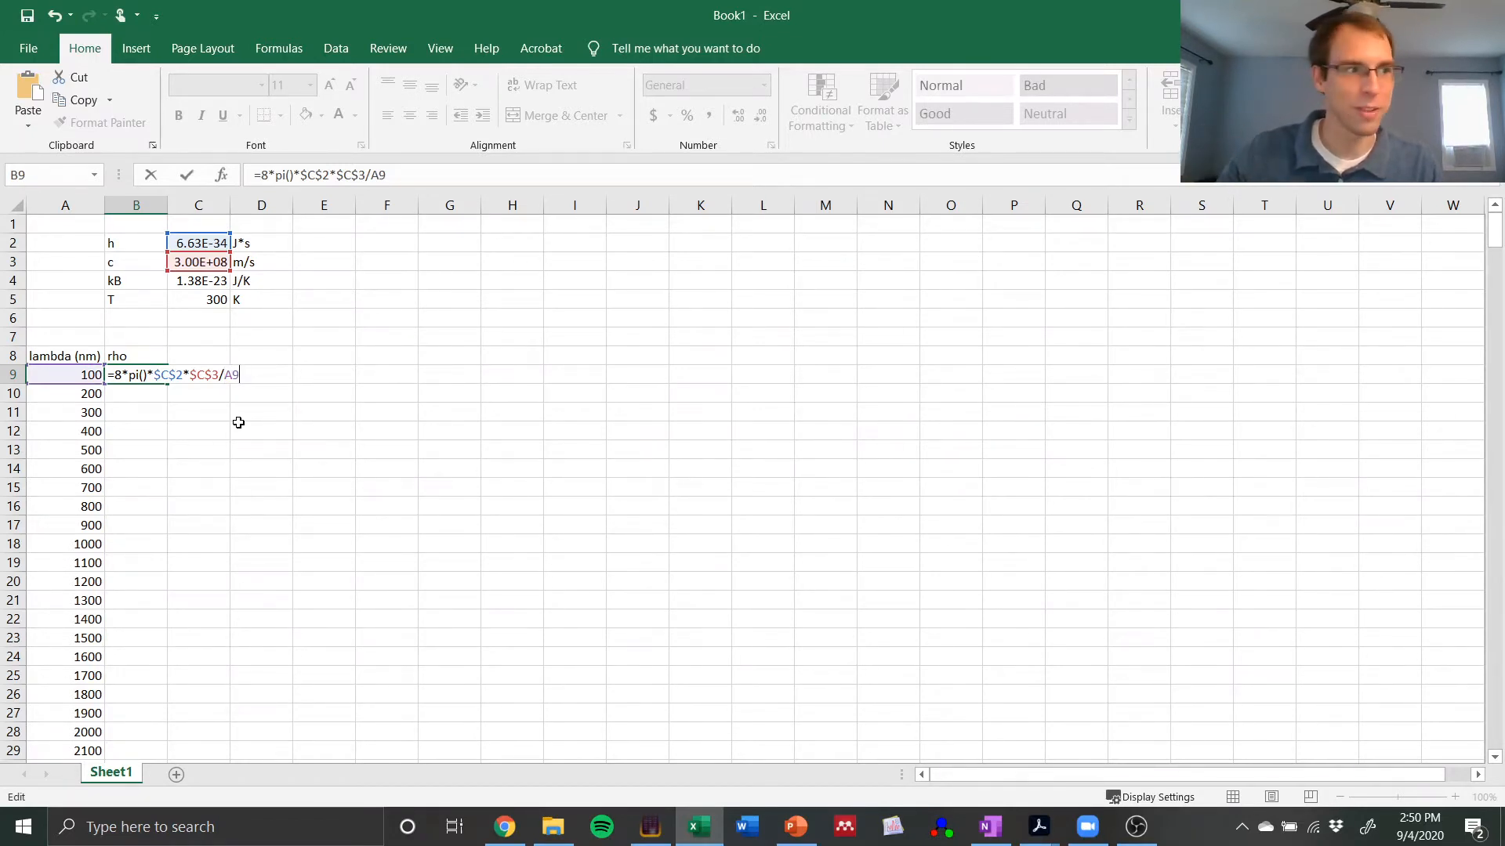
key("F2")
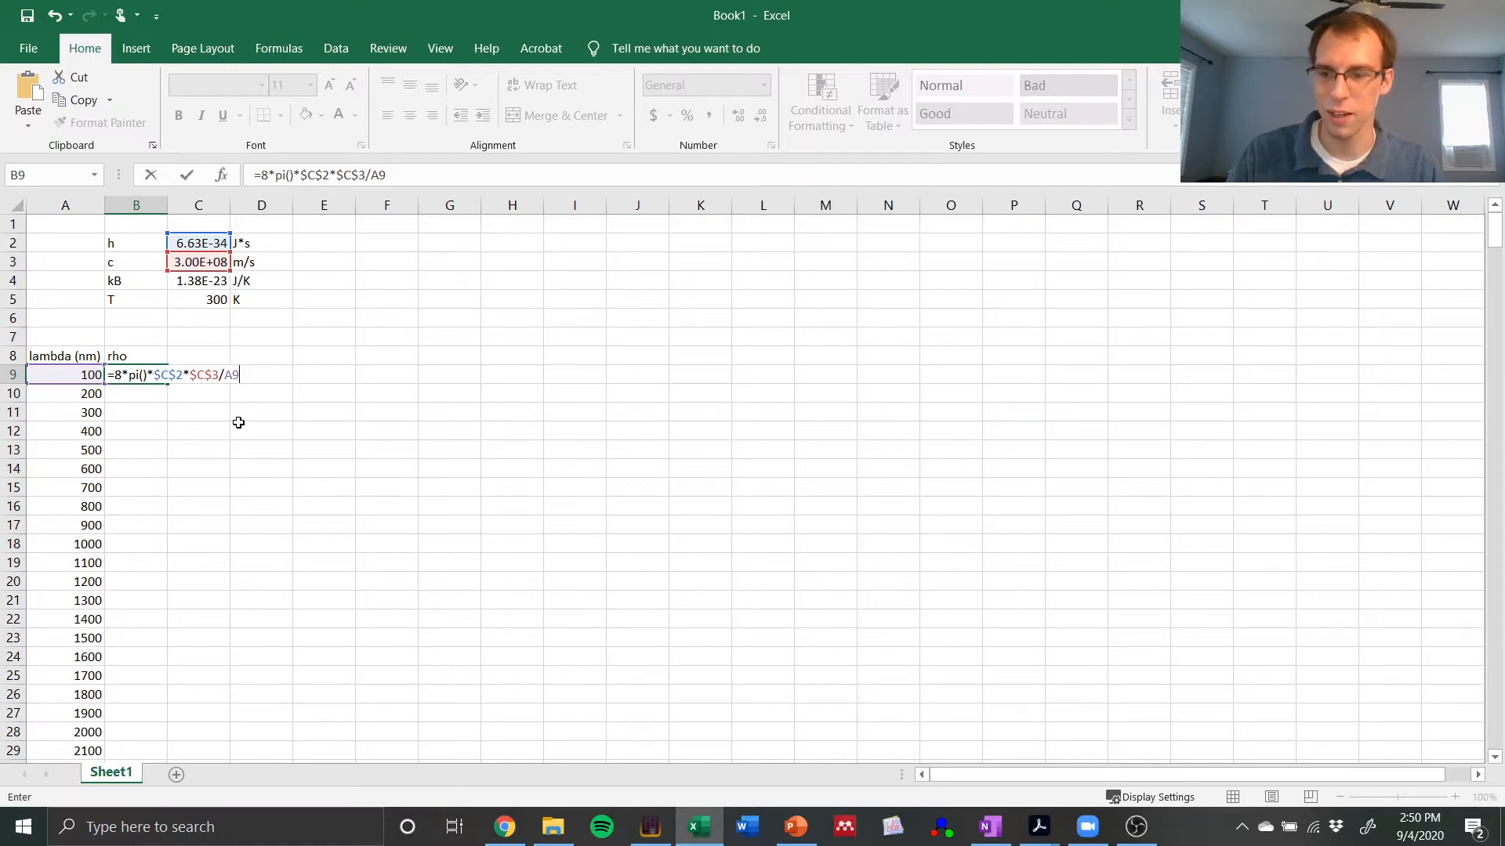
key("F2")
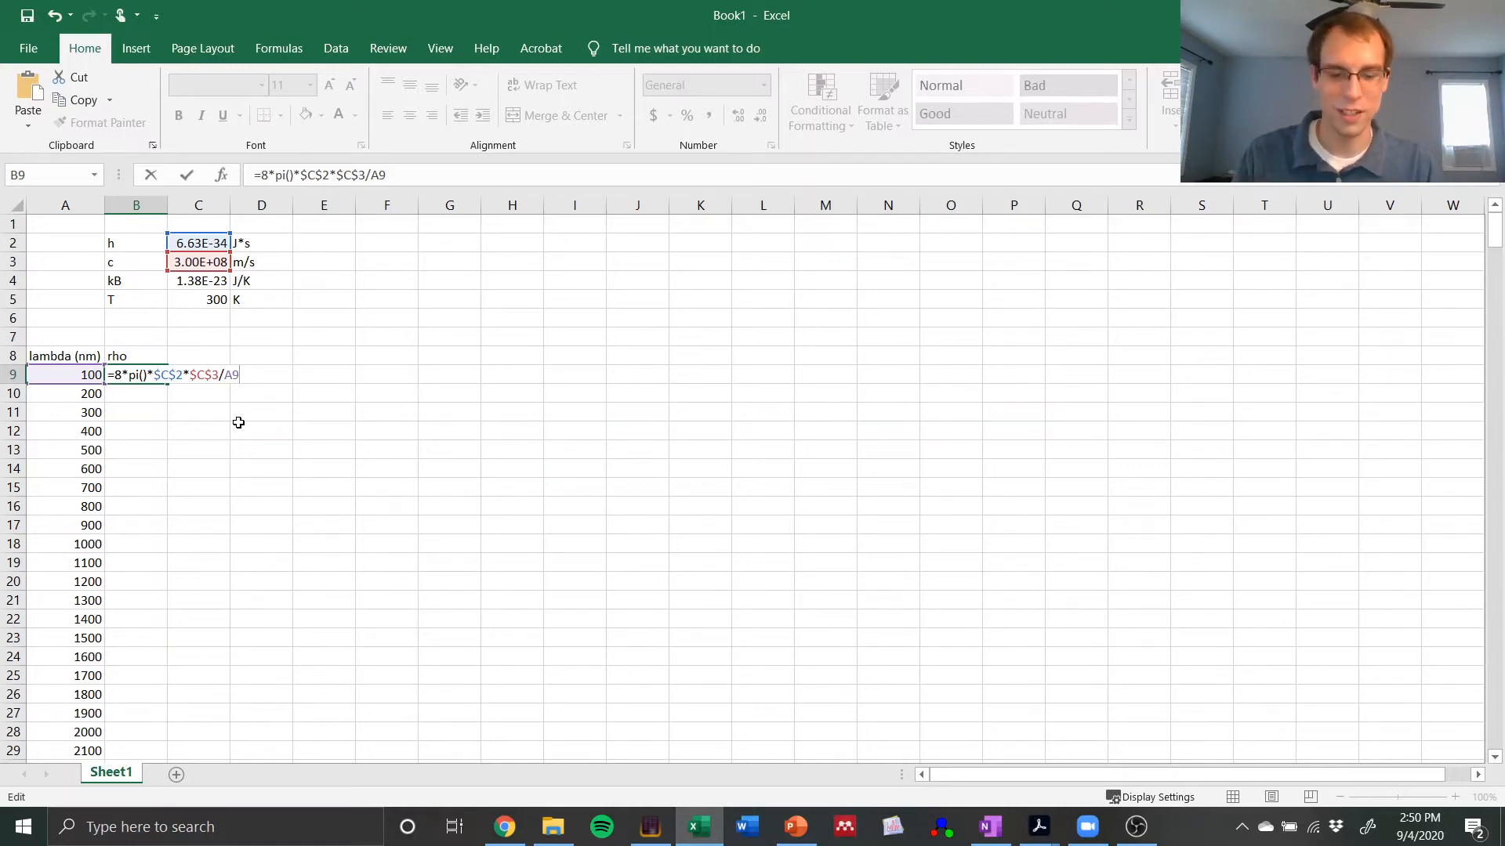
key("Right")
key("Right")
key("Right")
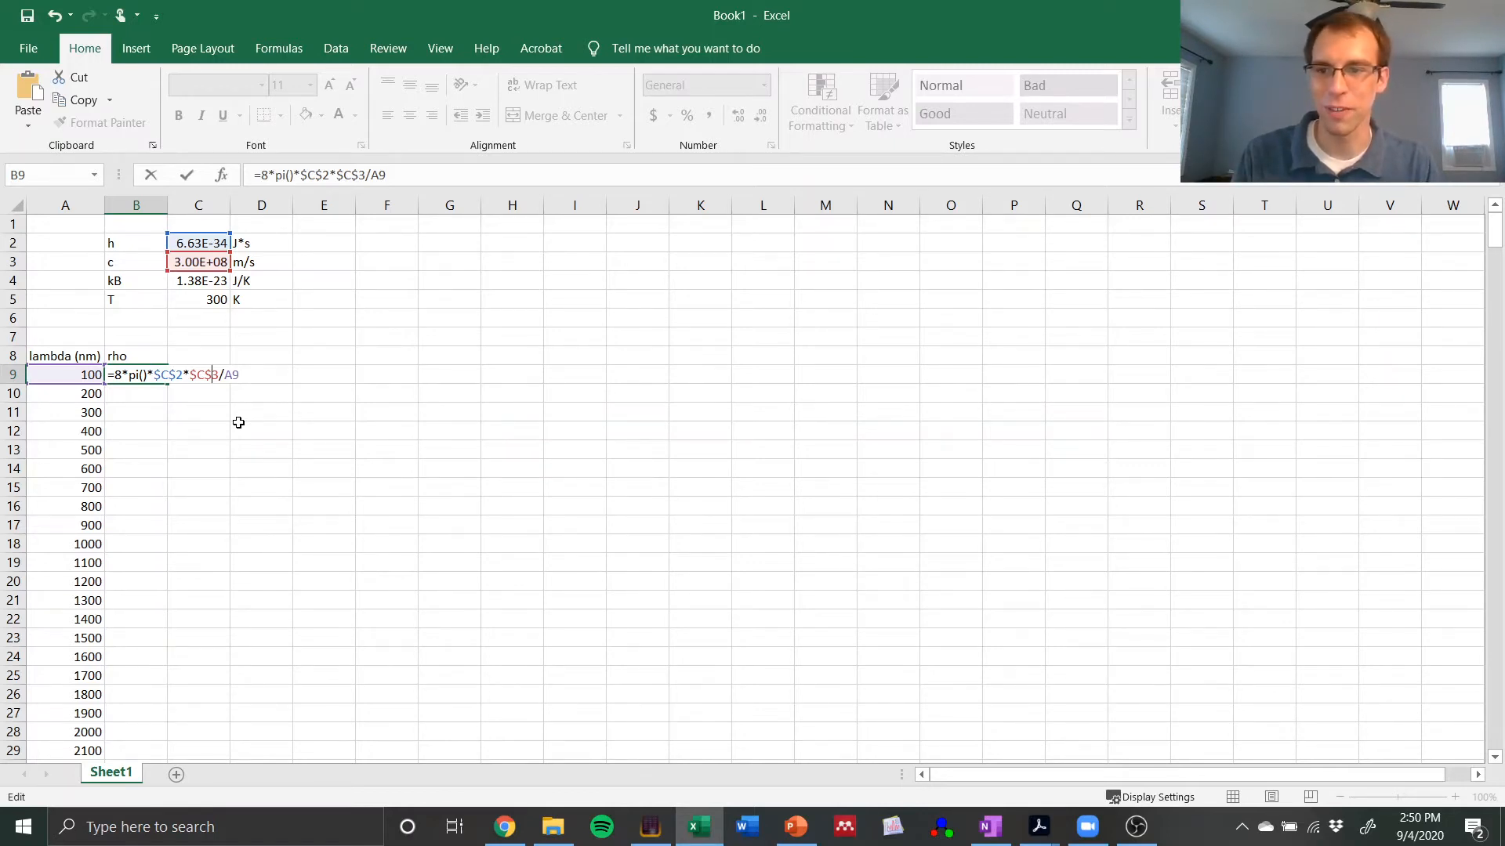
key("F2")
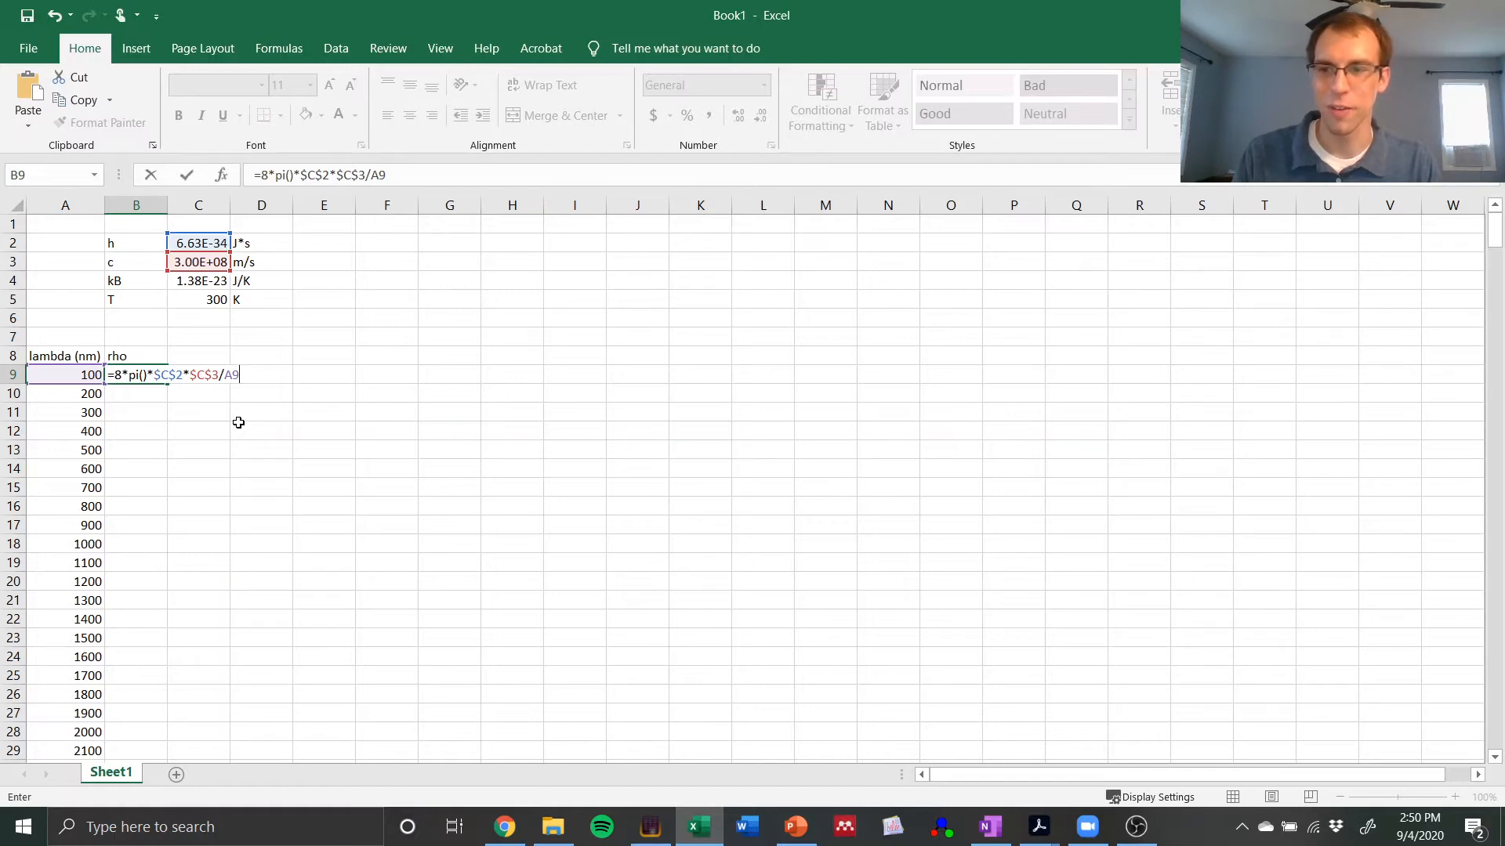
key("Right")
key("Right")
key("Right")
key("Right")
key("Right")
key("Left")
key("Left")
key("Left")
key("Left")
key("Left")
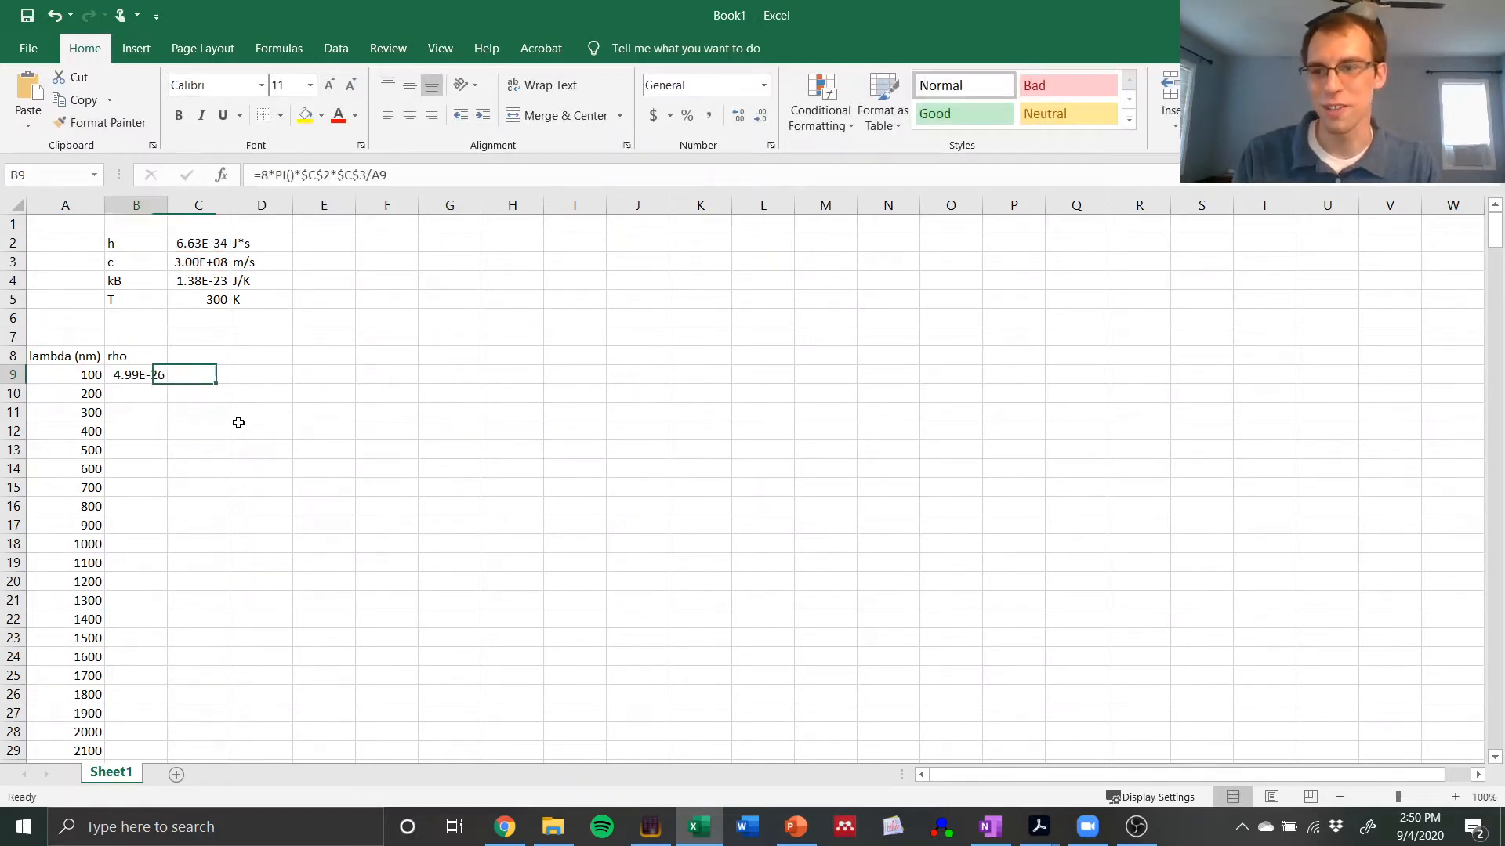
Step: Change the divisor in the B9 formula to (A9*10^-9)^5, converting the wavelength from nanometres and raising it to the fifth power
key("F2")
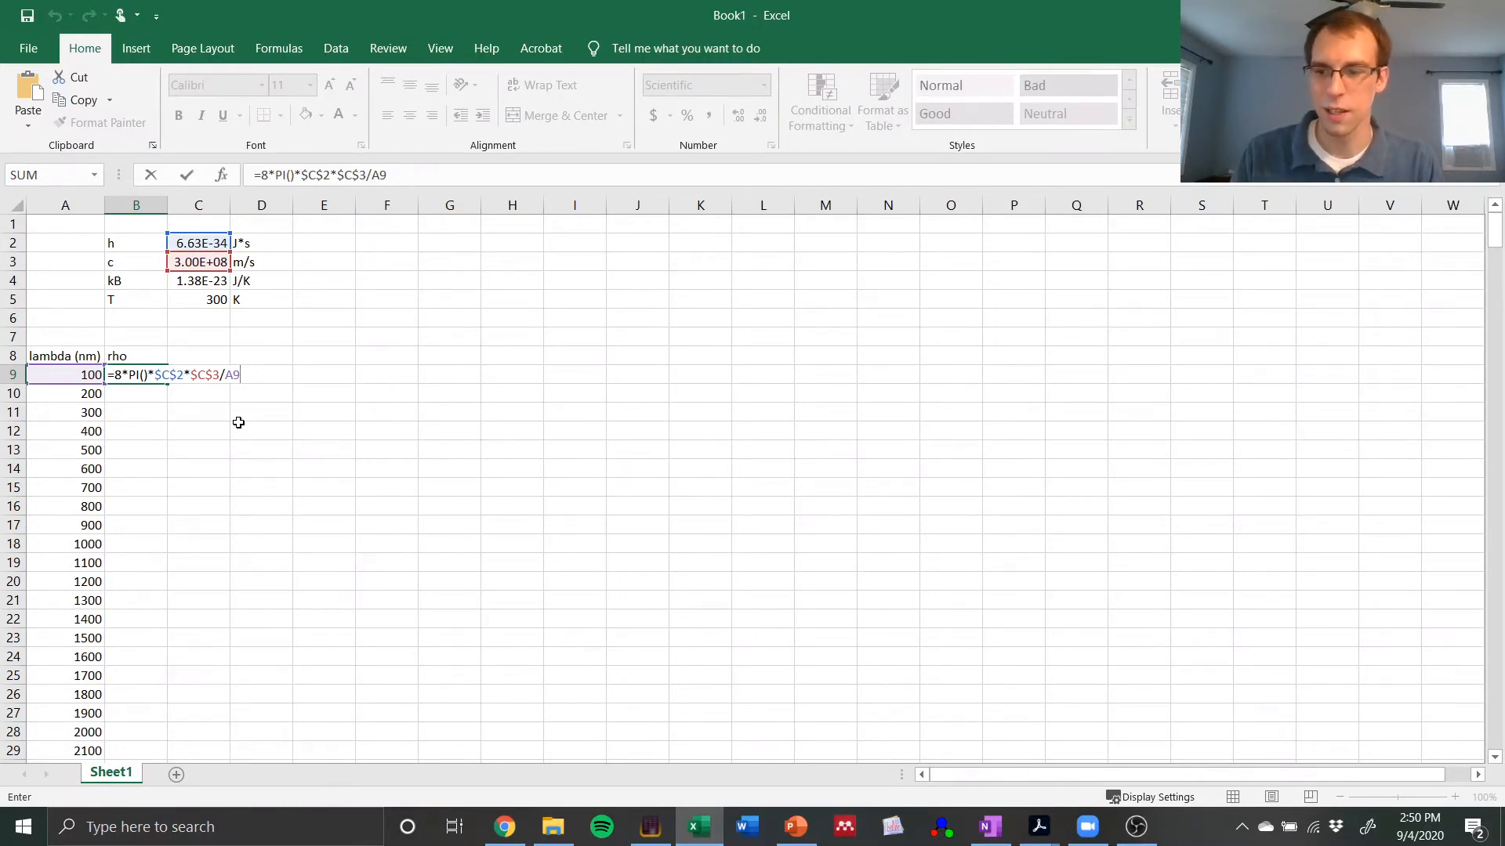
key("Left")
key("Left")
type("(A9")
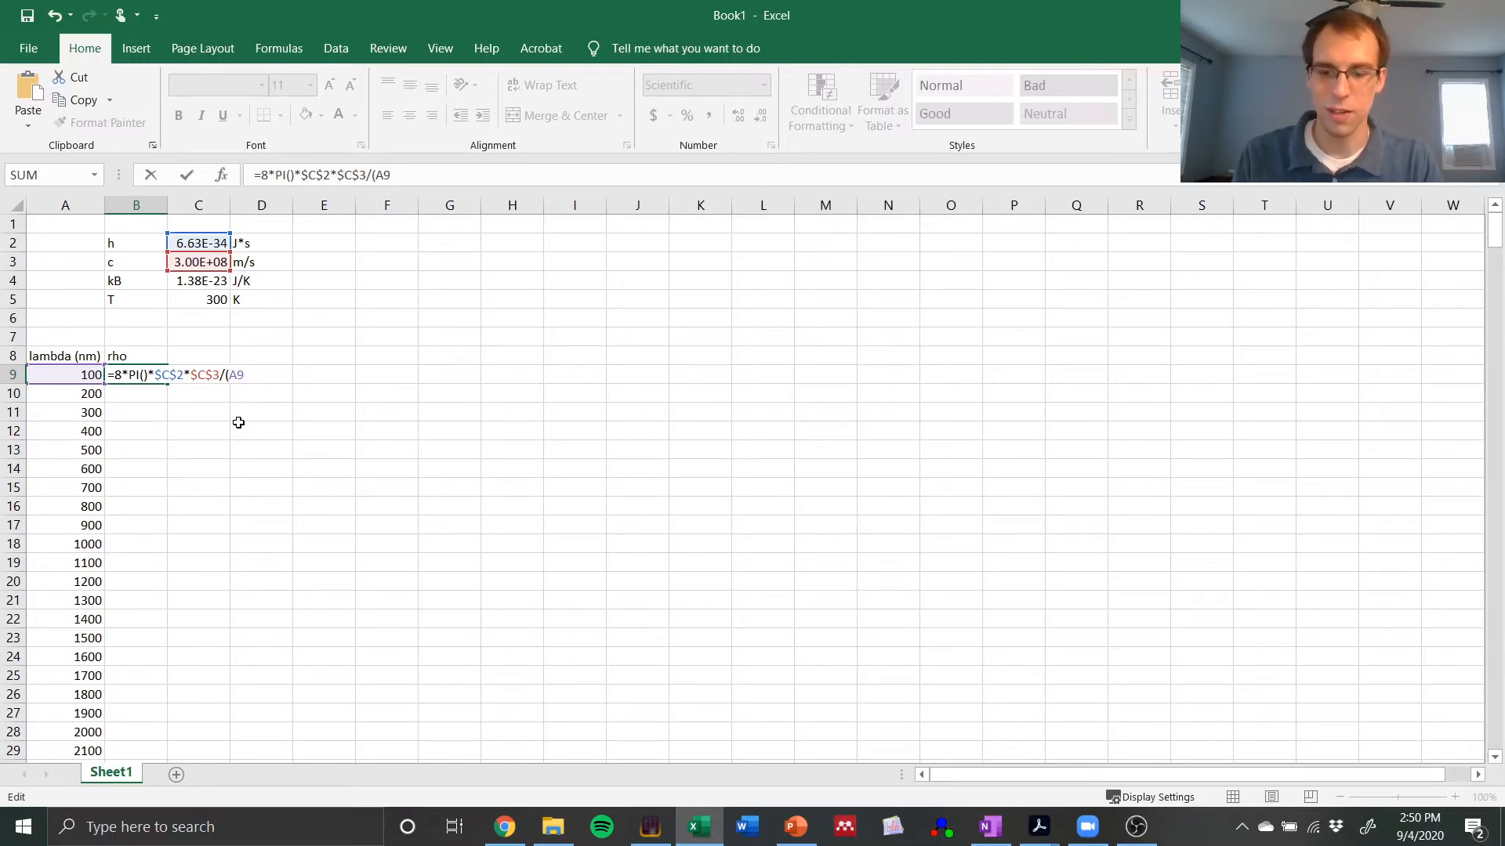
type("*")
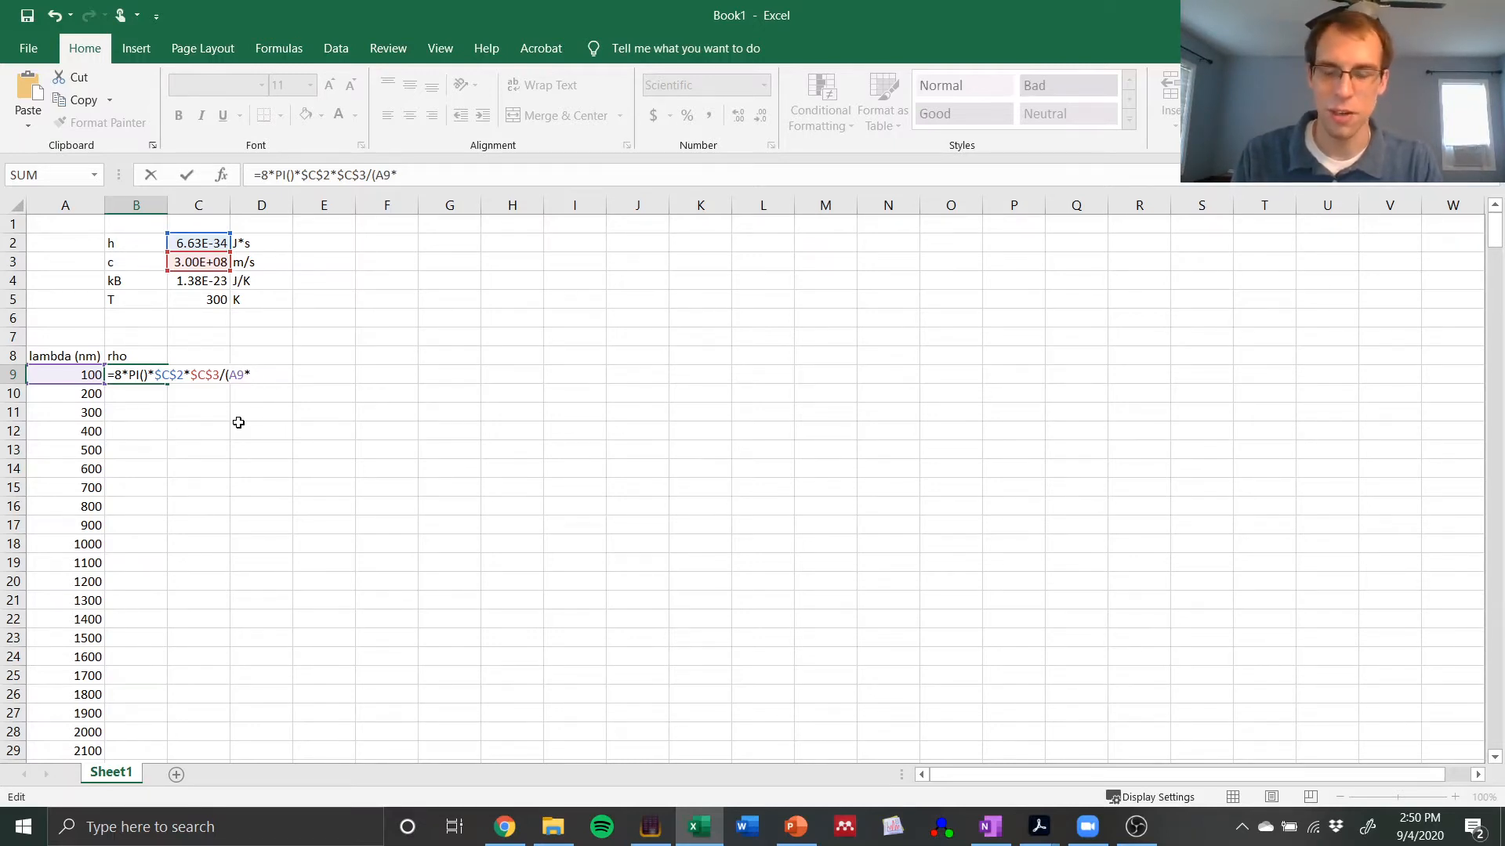
type("10^-")
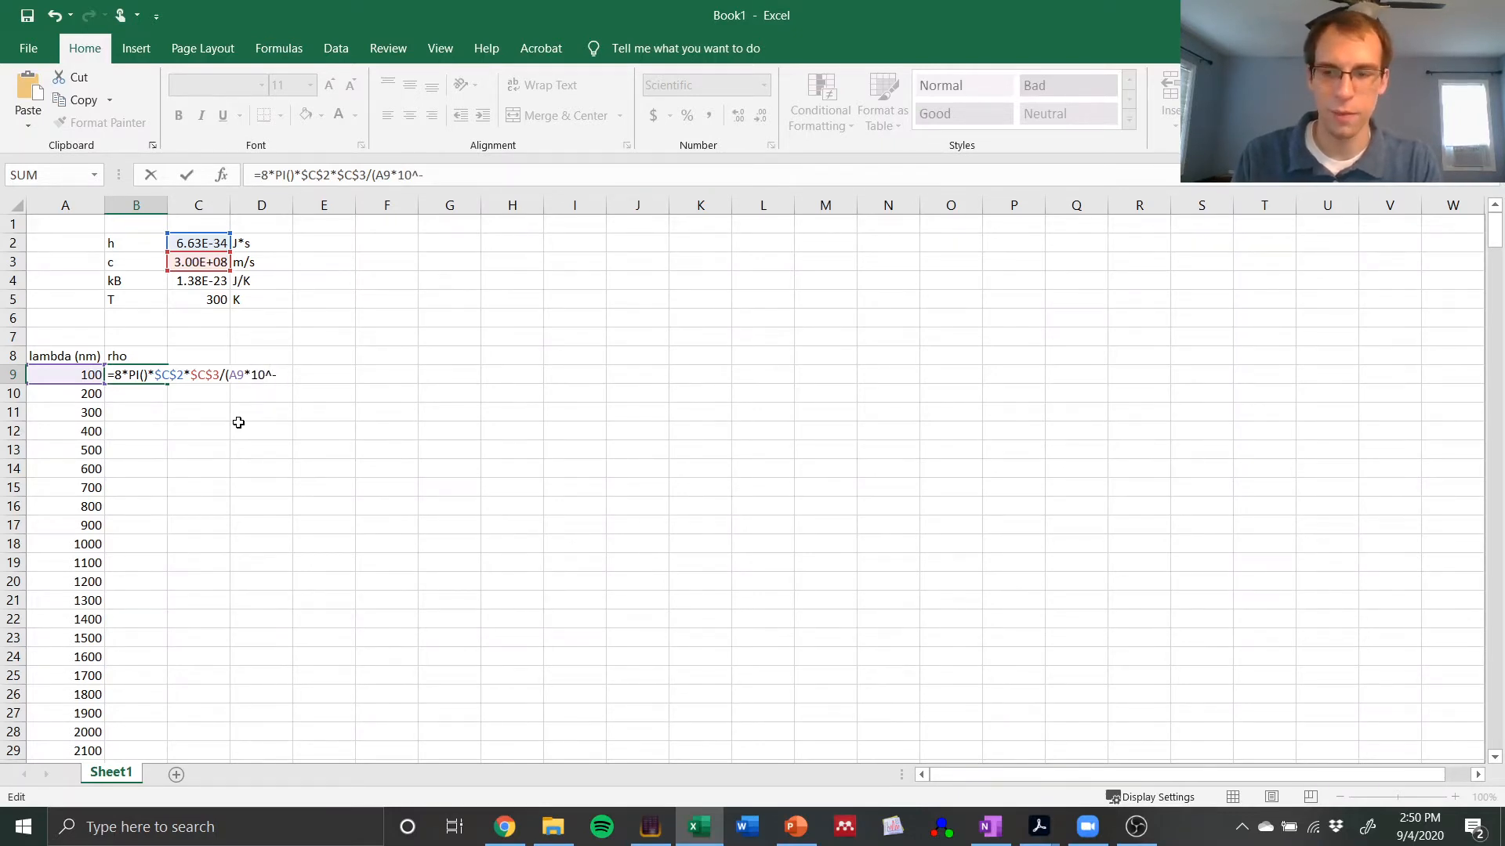
type("9")
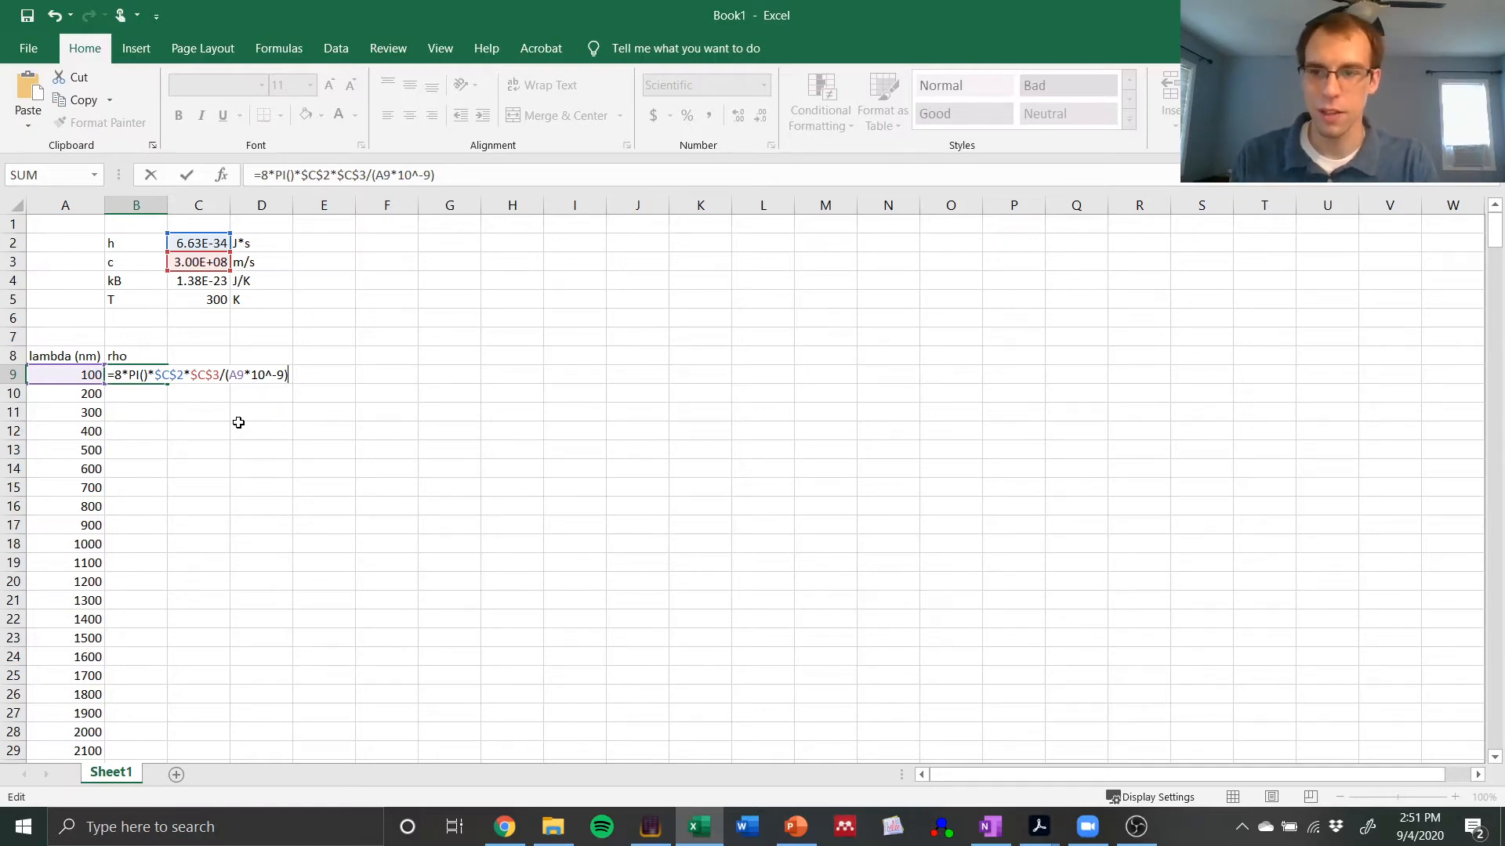
type("^5")
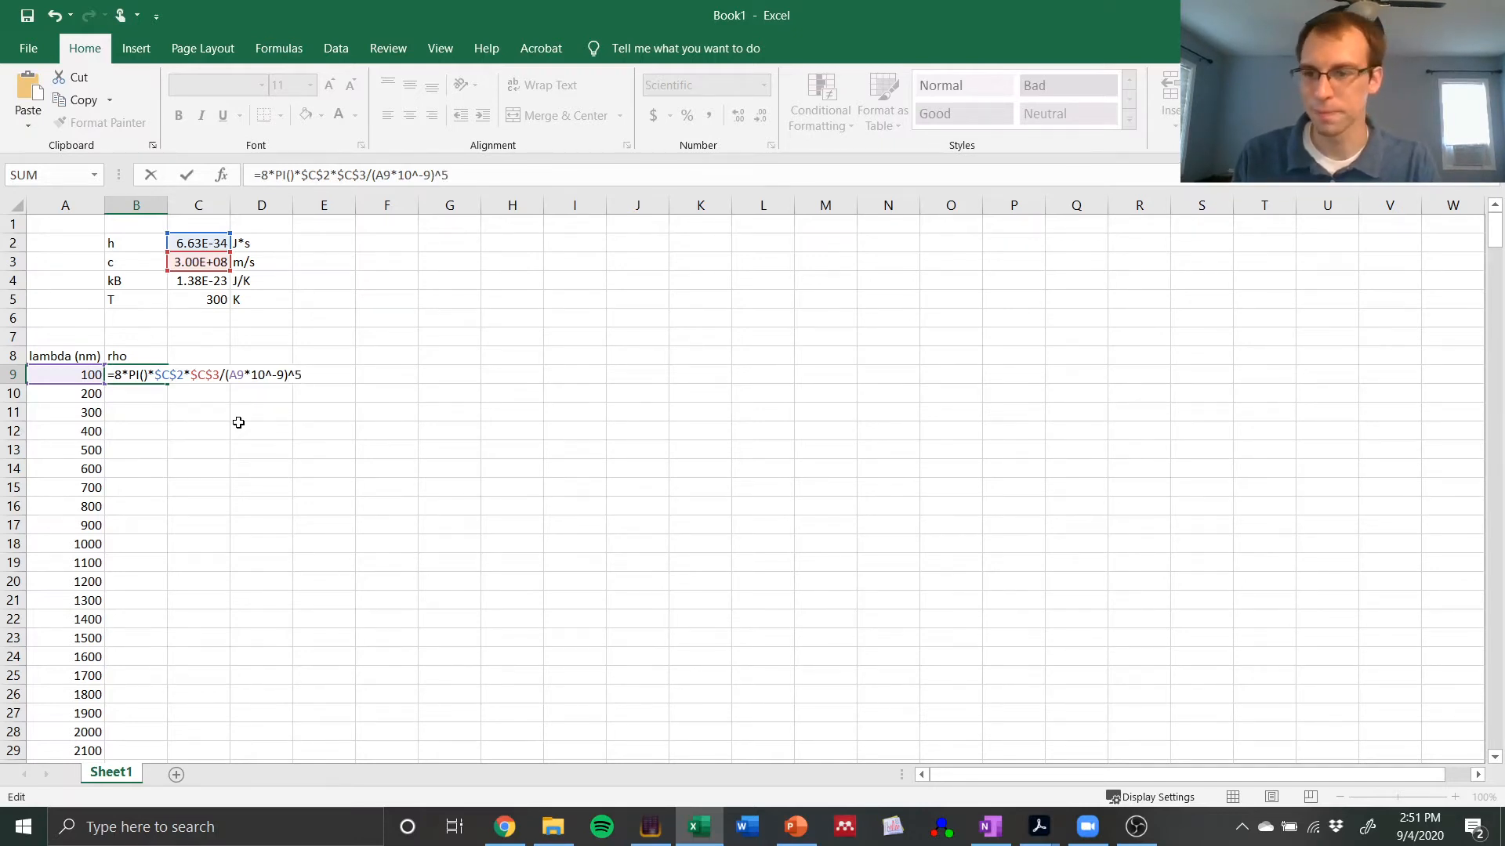
key("Return")
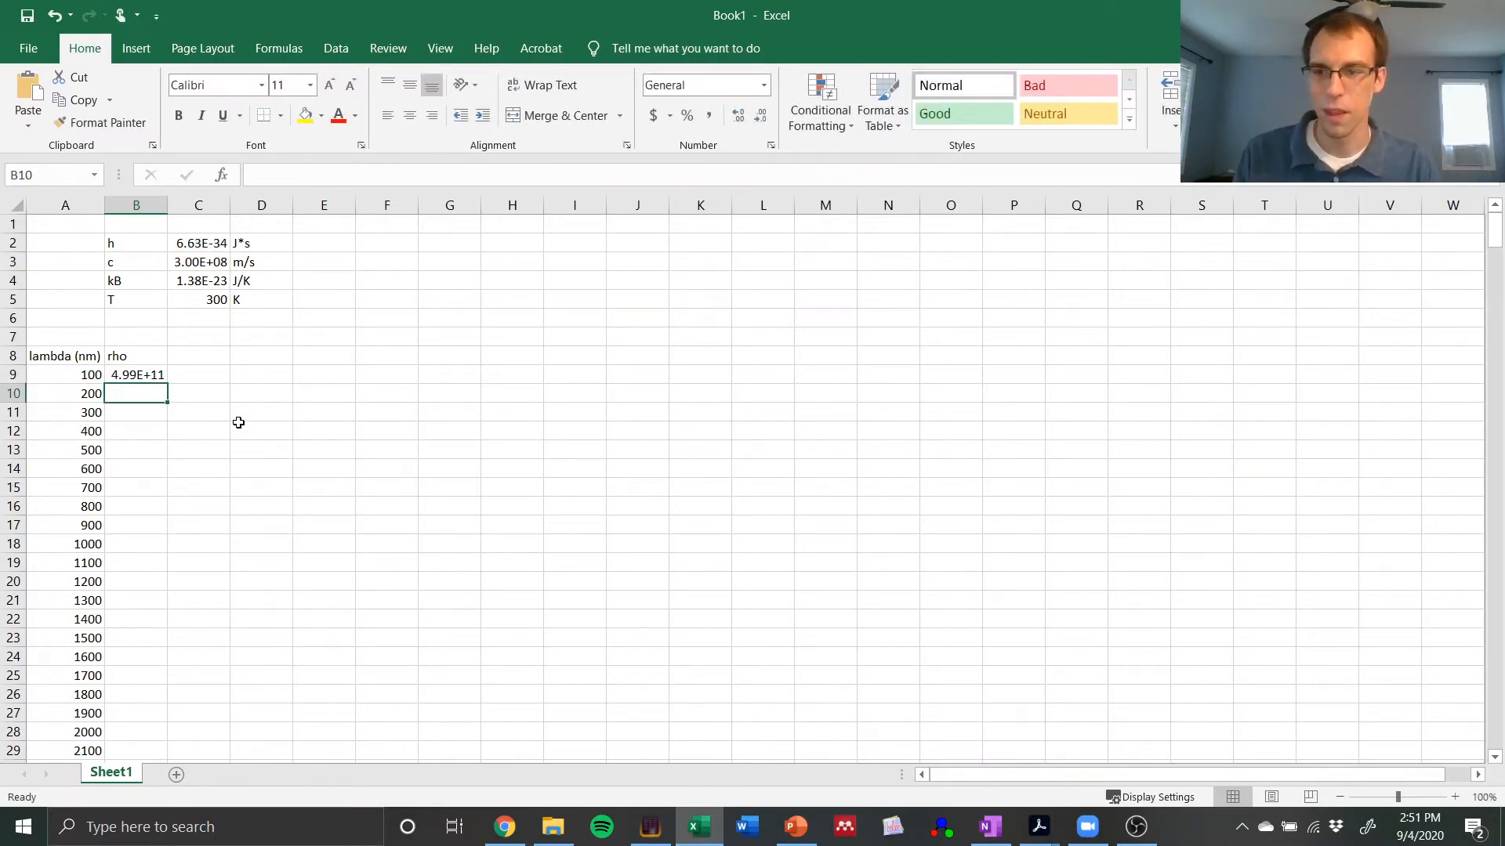
Step: Reopen the rho formula in B9 and append *1/(exp( to start the exponential term
key("Up")
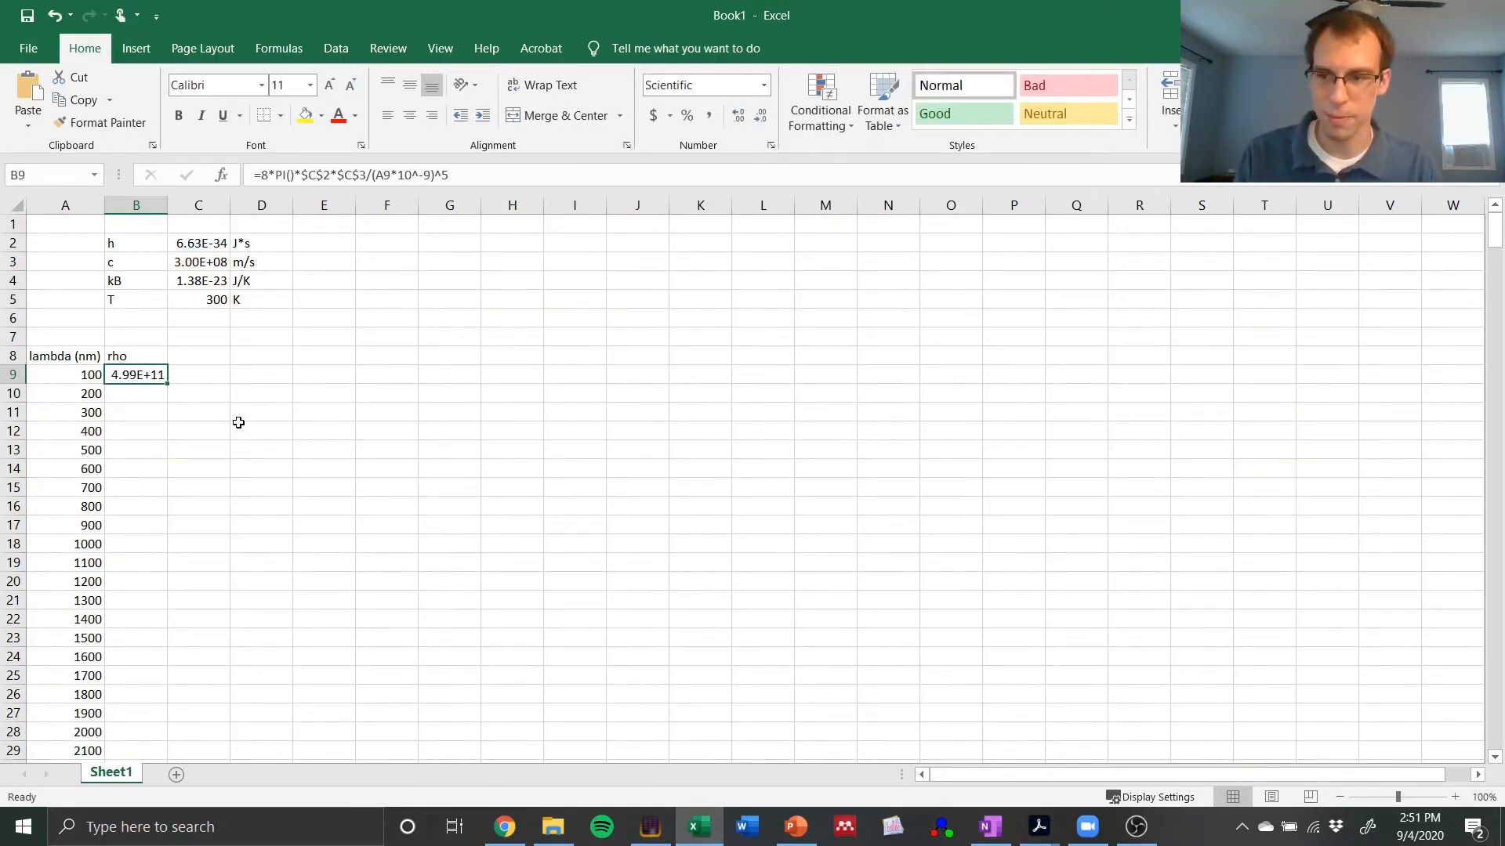
key("F2")
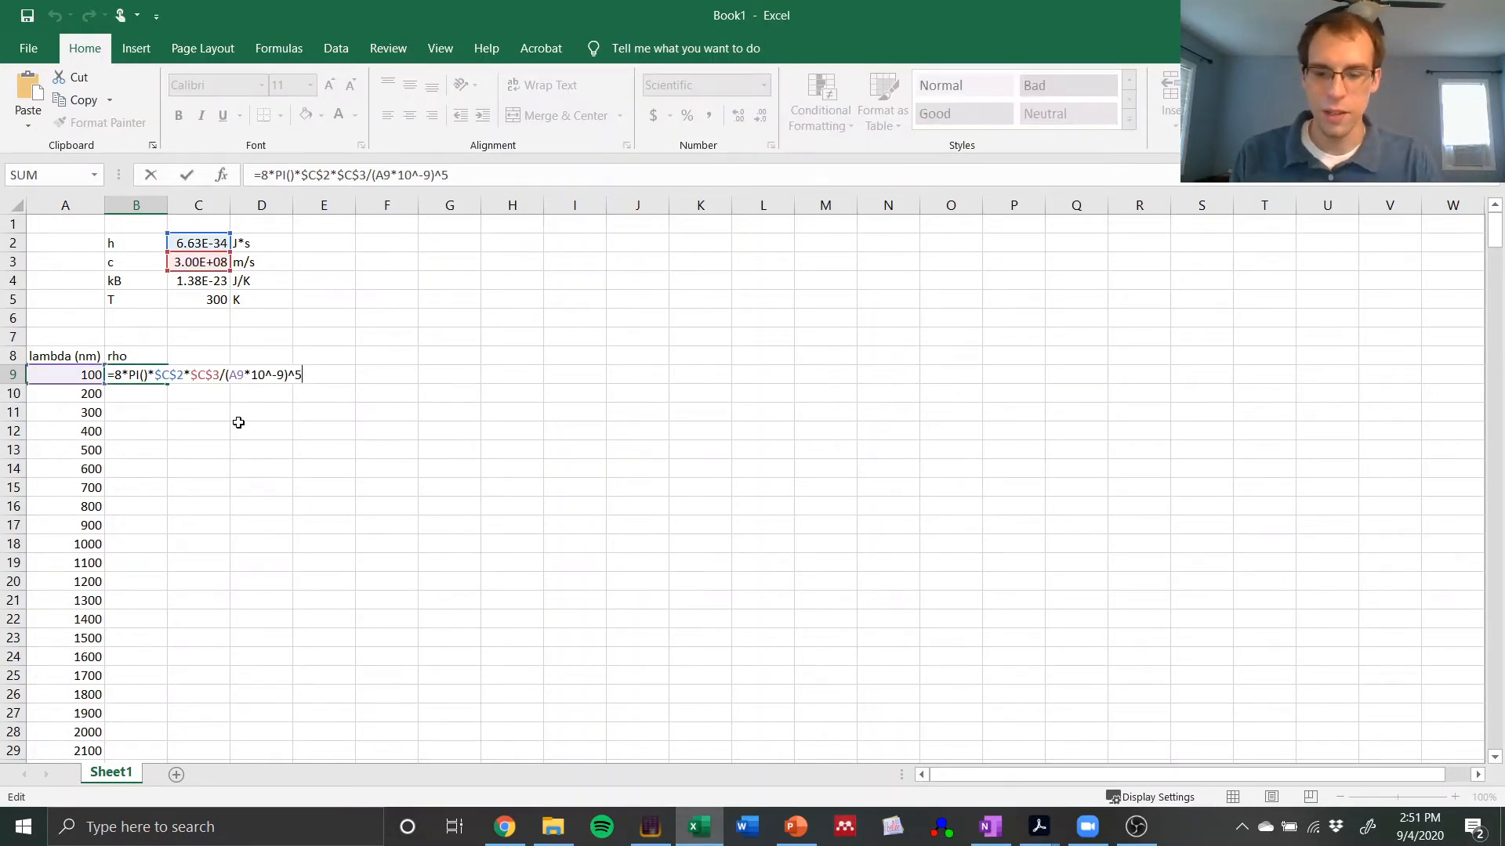
type("*")
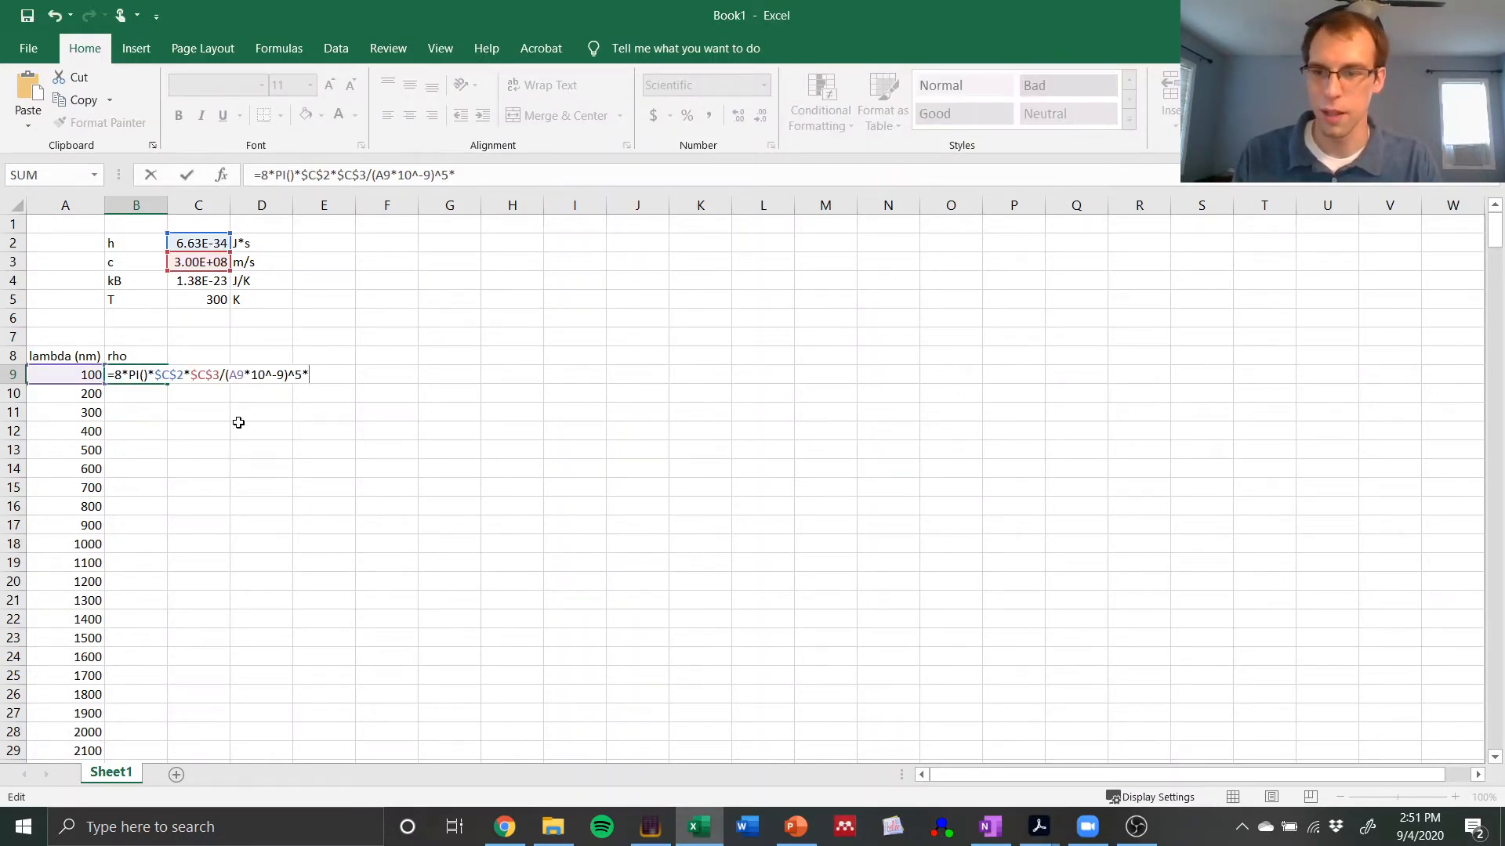
type("1/")
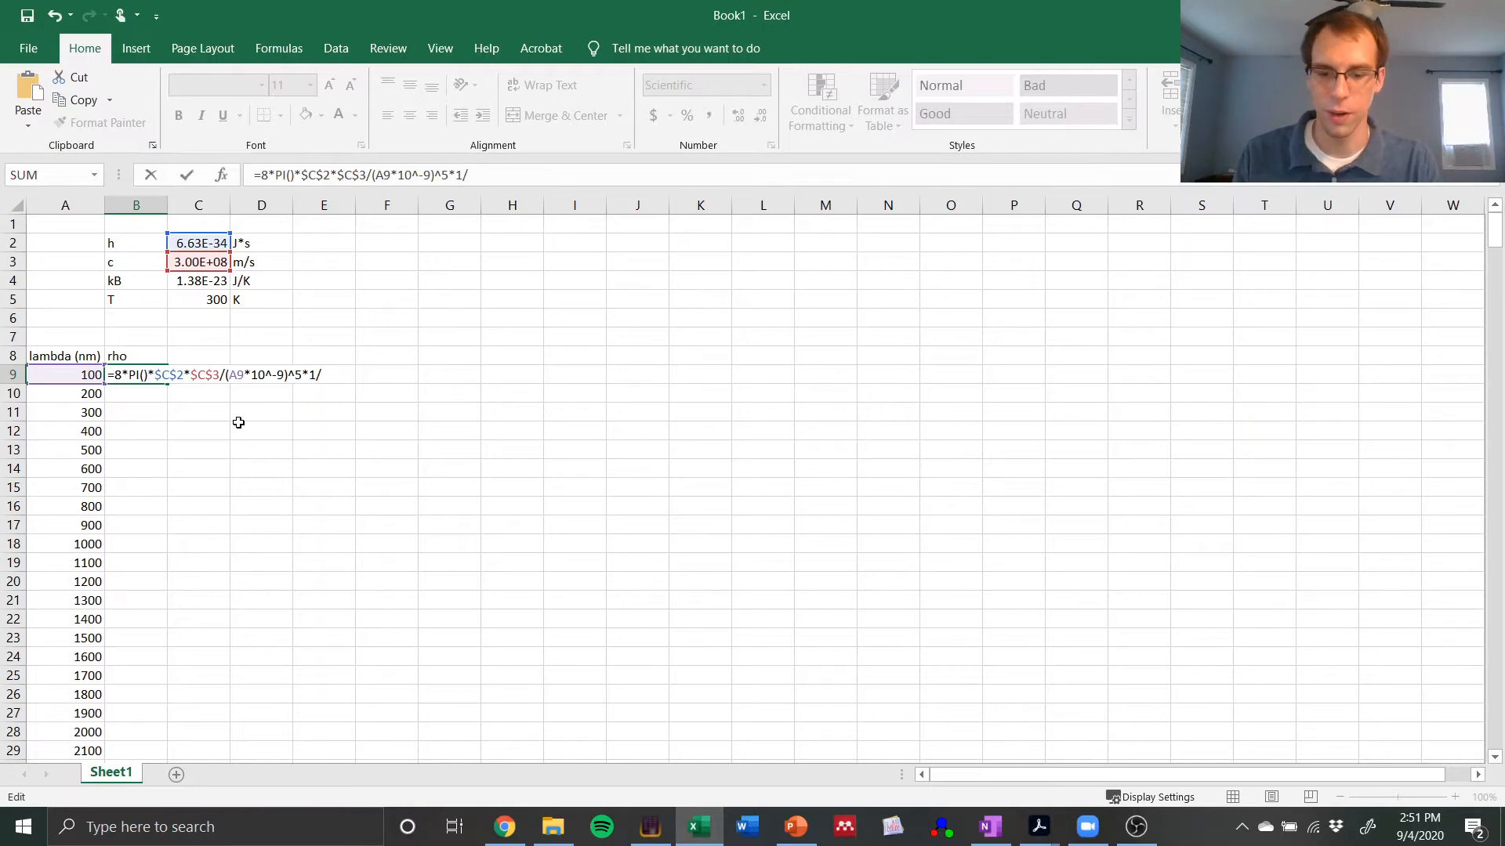
type("(exp")
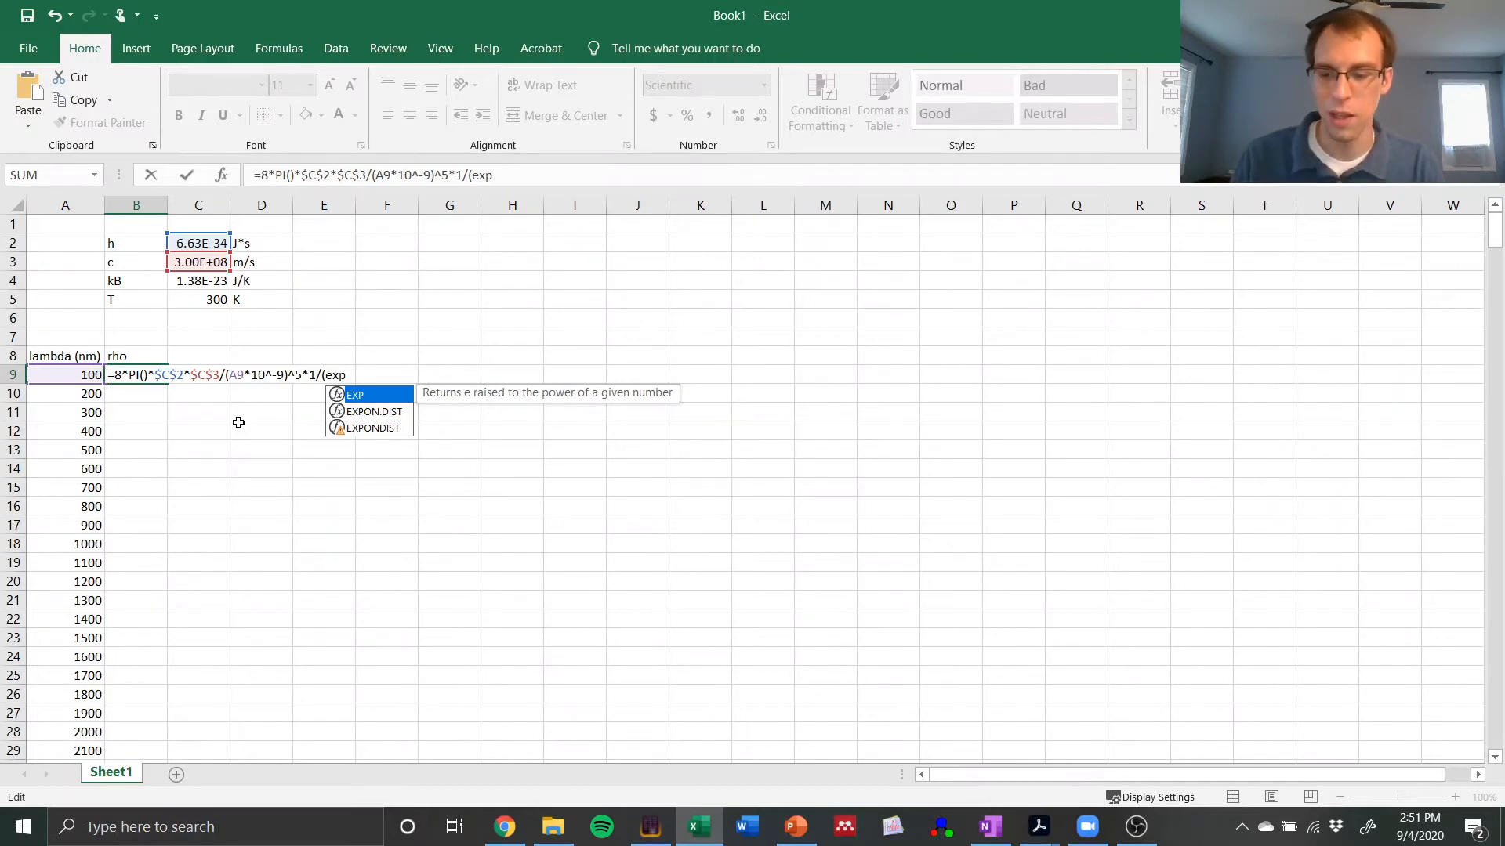
type("(")
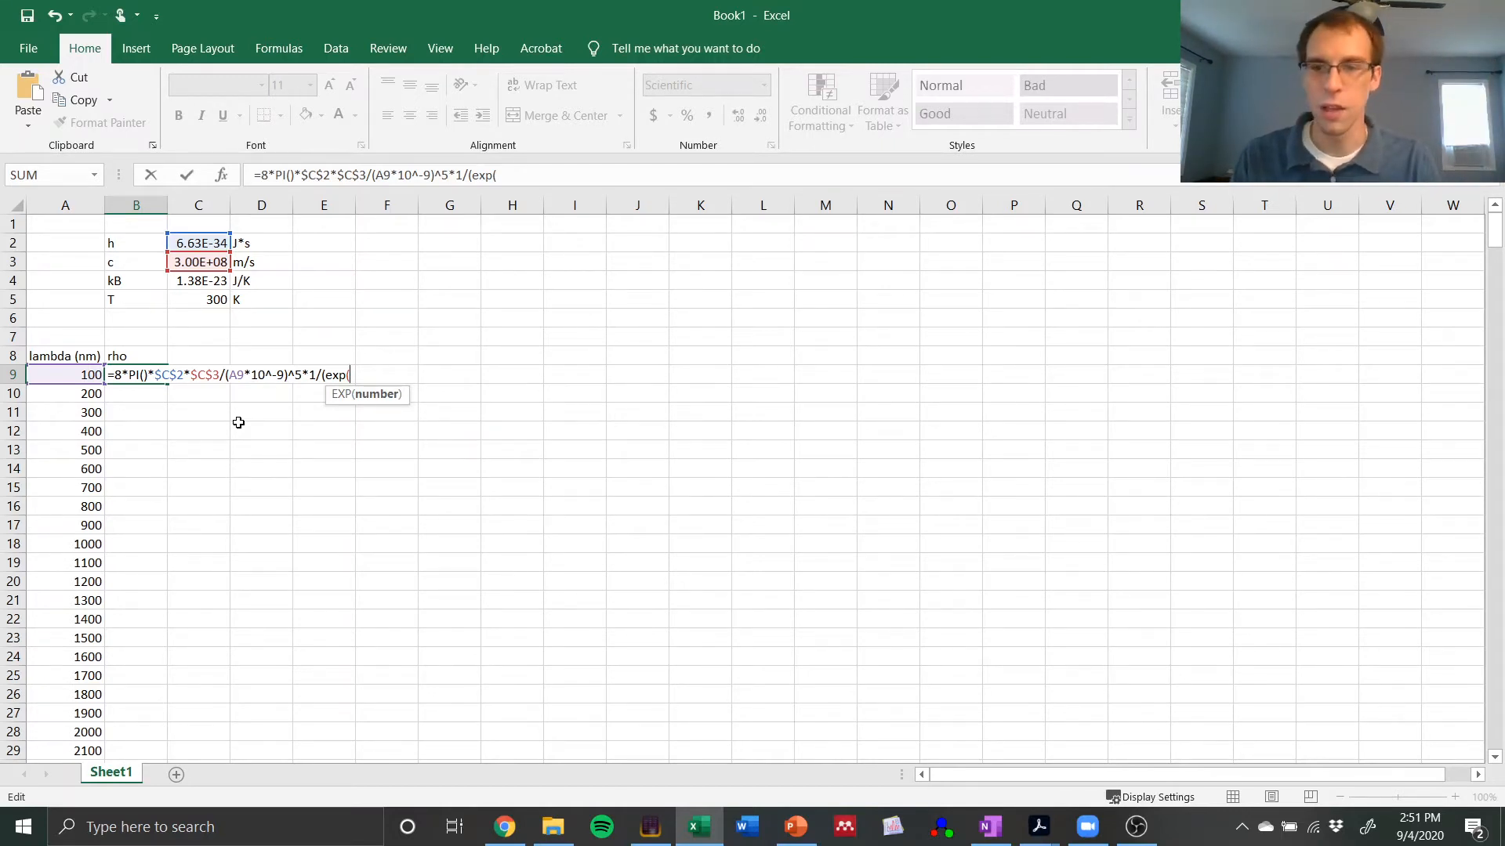
Step: Start the EXP argument in the B9 formula with $C$2*$C$3/, multiplying absolute references to h and c
left_click(189, 246)
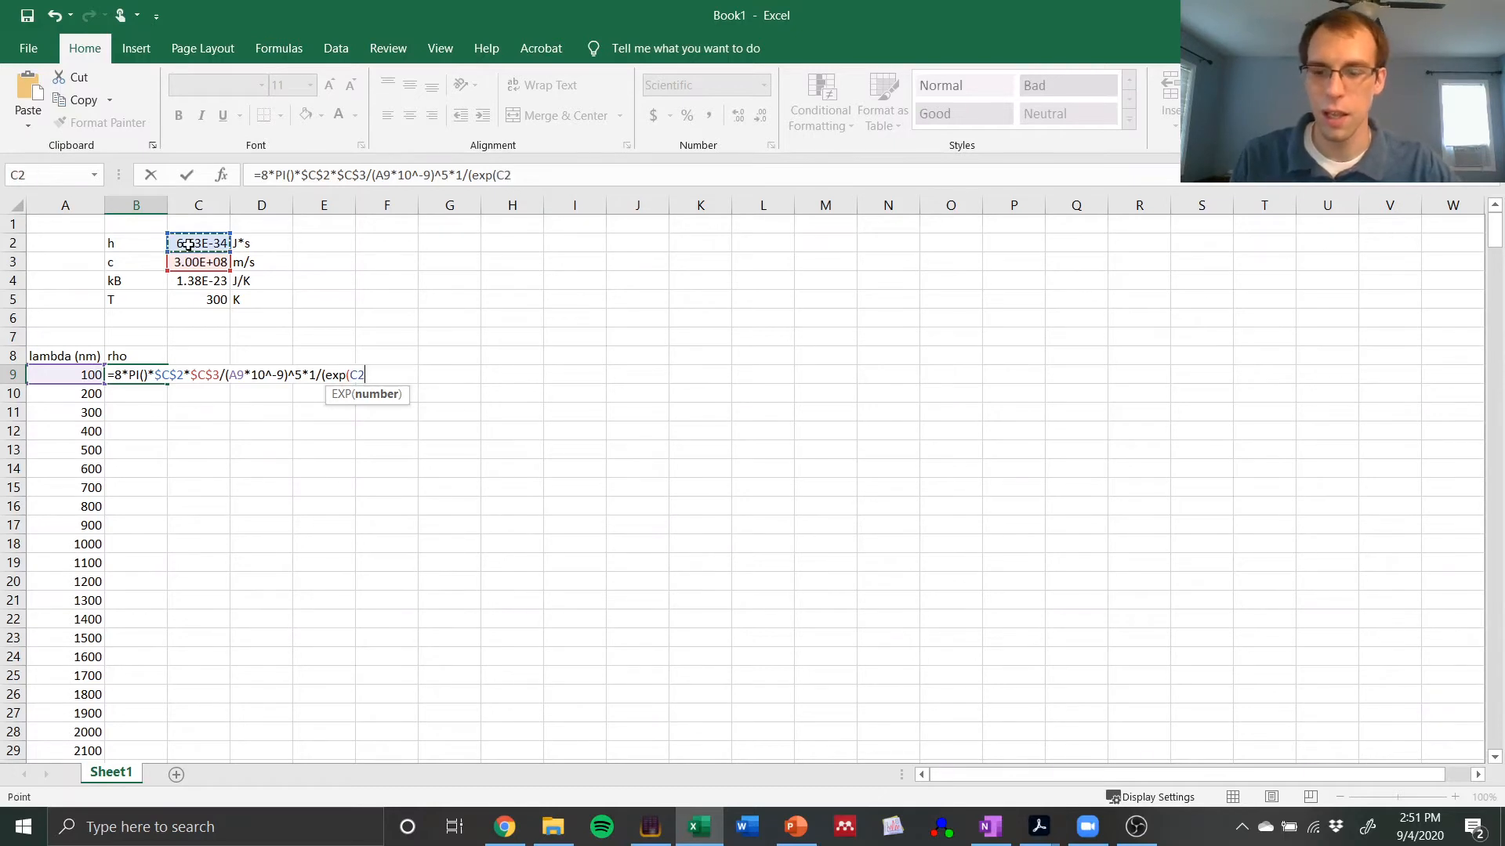
key("F4")
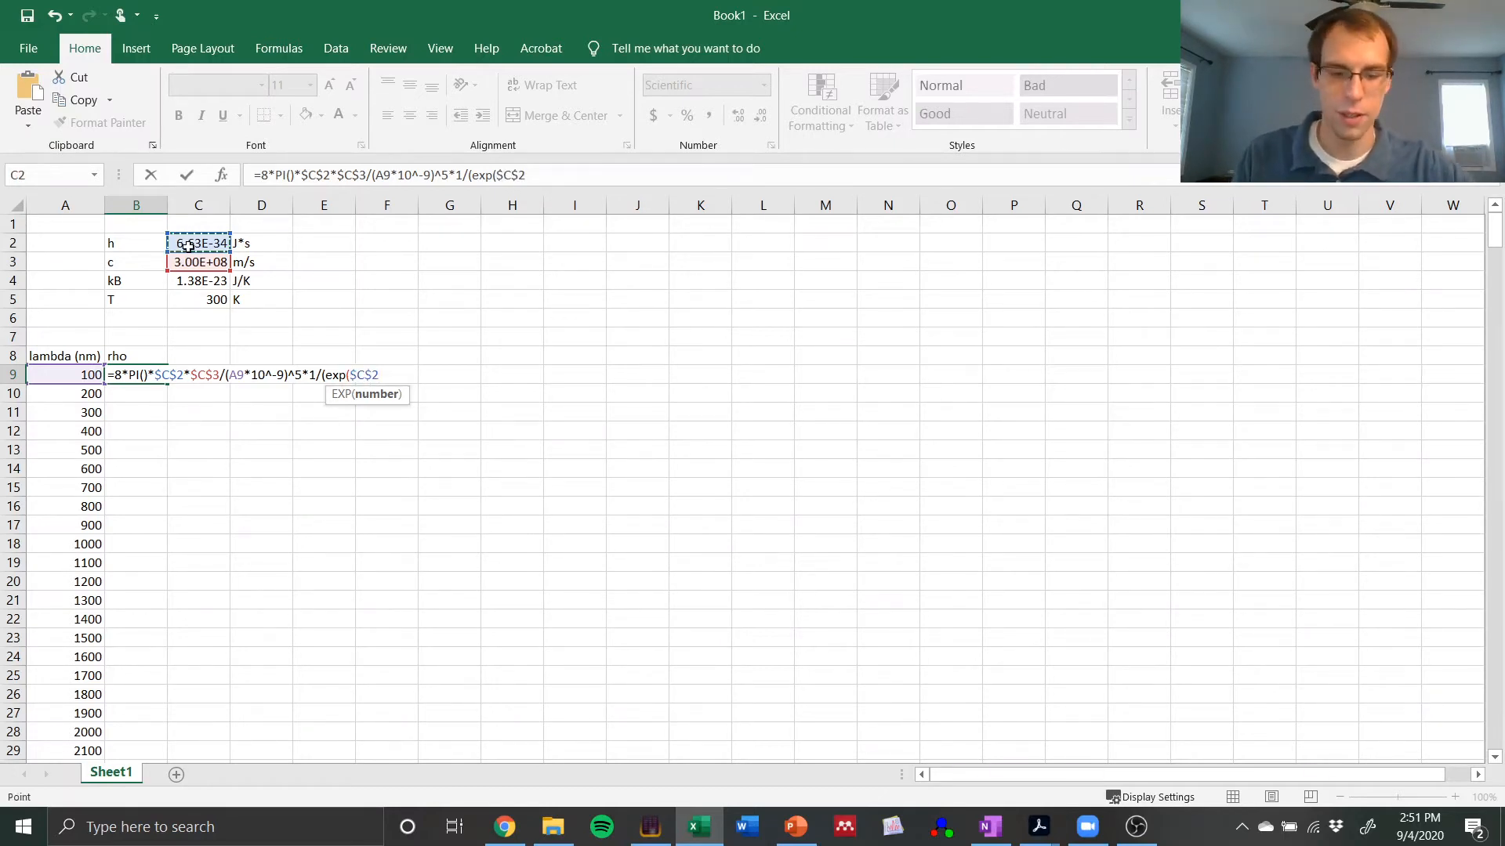
type("*")
left_click(193, 260)
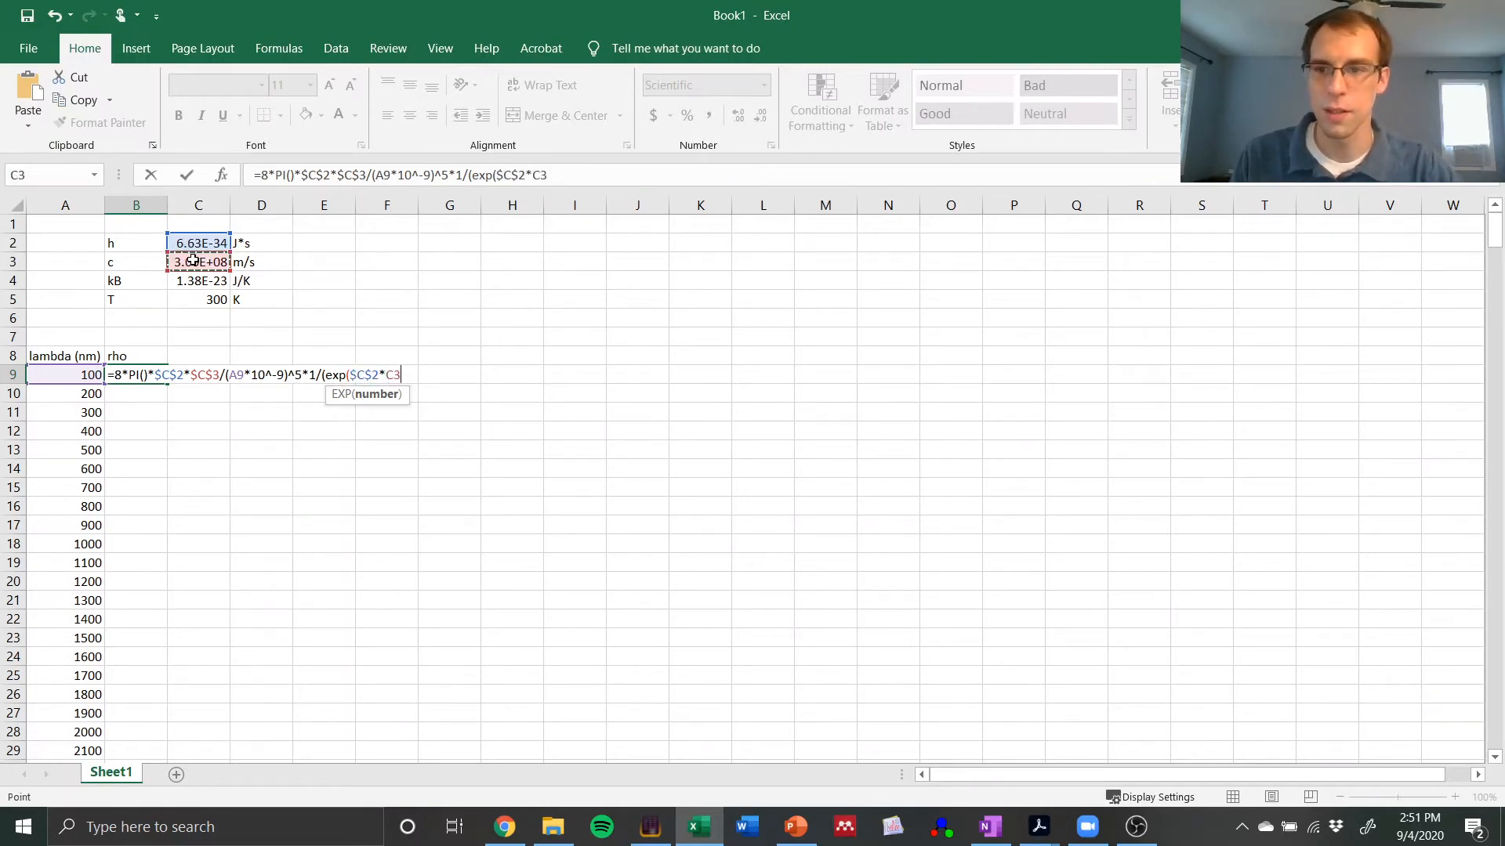
key("F4")
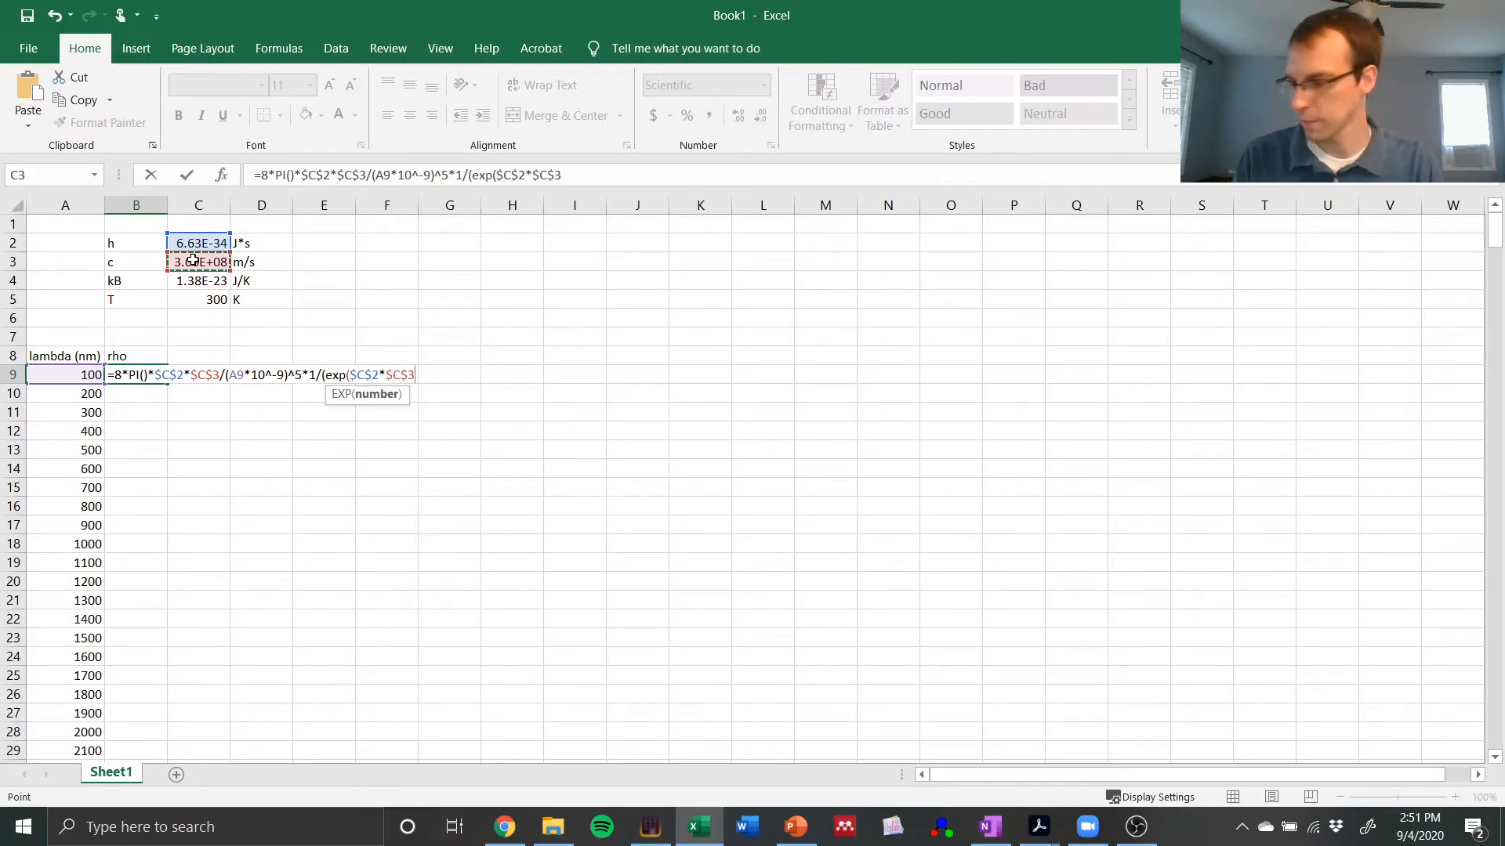
type("/")
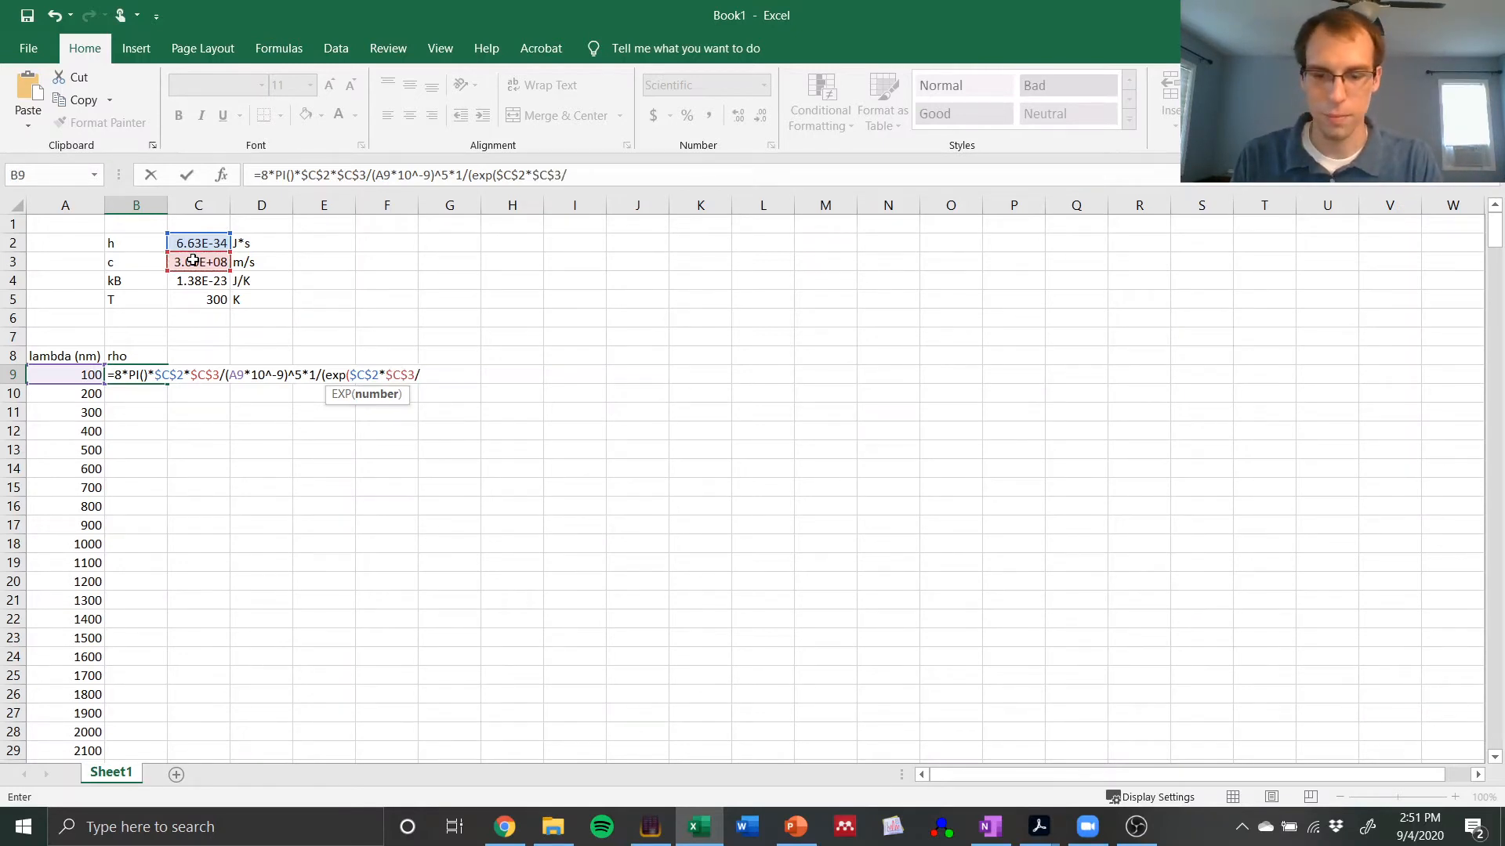
type("(")
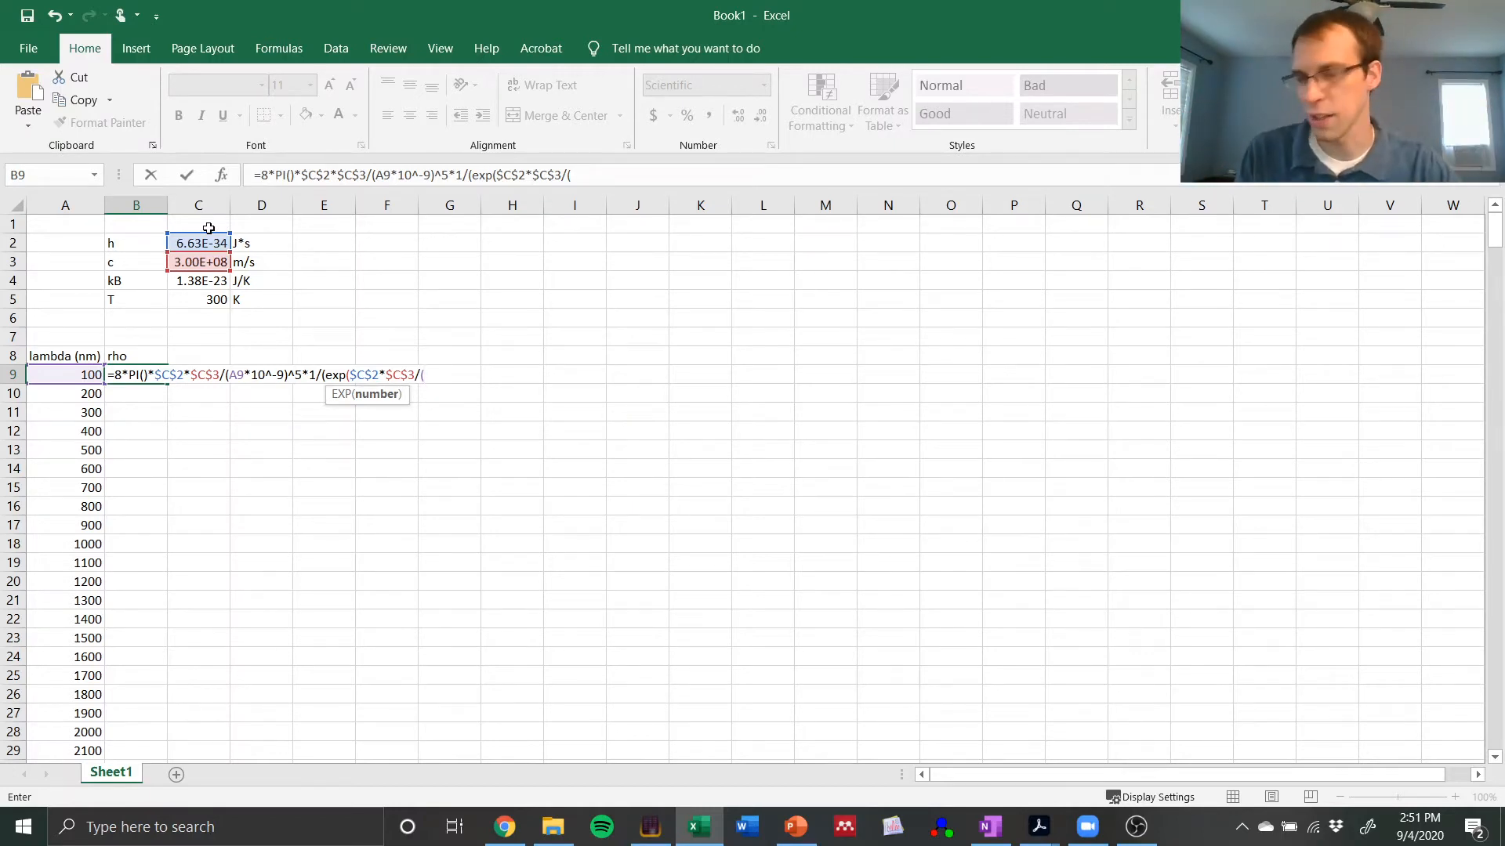
Step: Begin the denominator of the EXP argument with ((A9*10^9), referencing the first wavelength
left_click(87, 374)
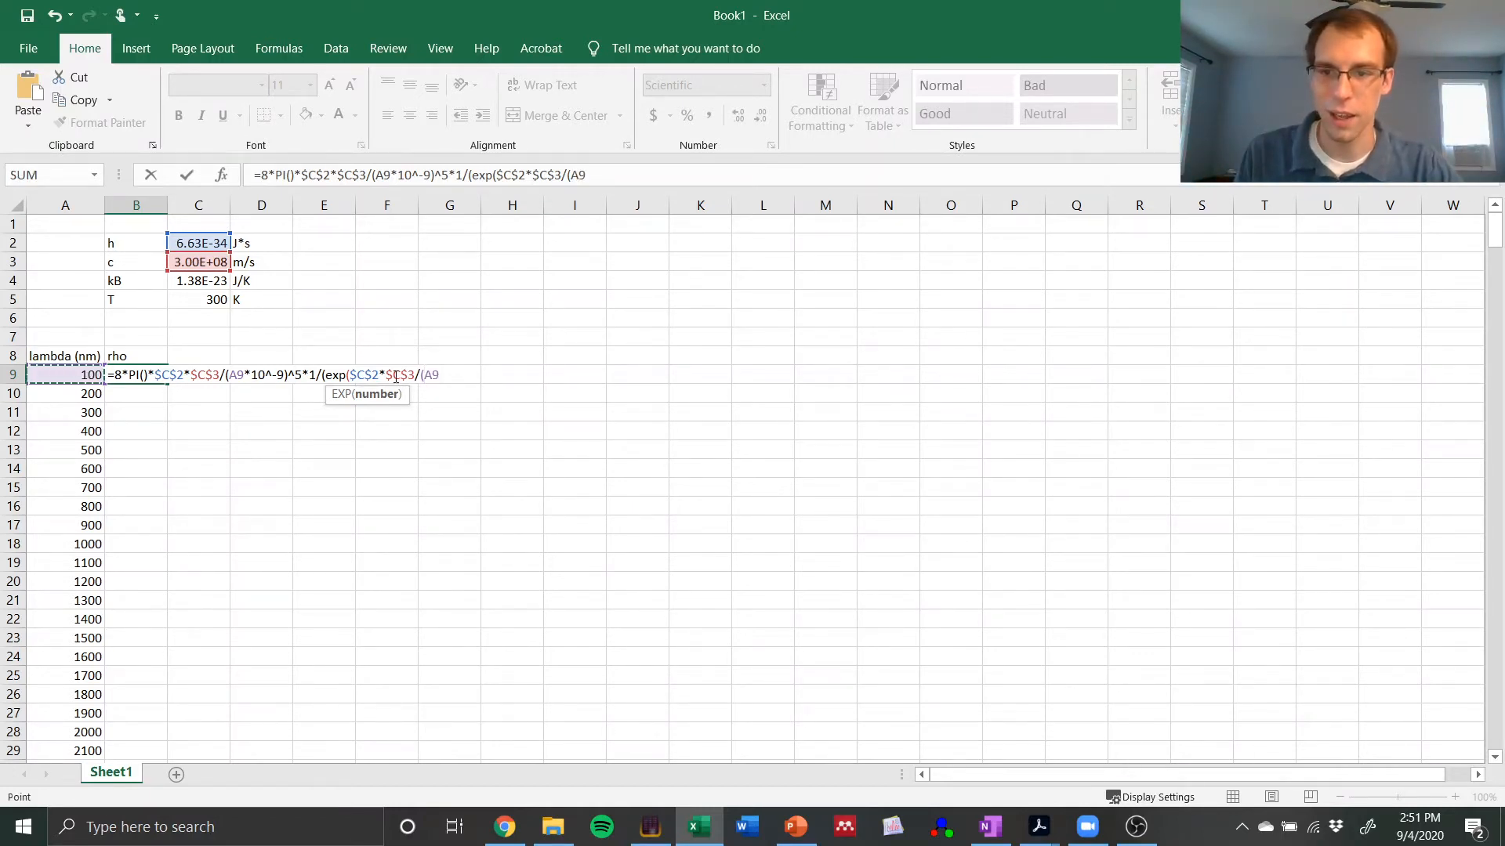
key("F2")
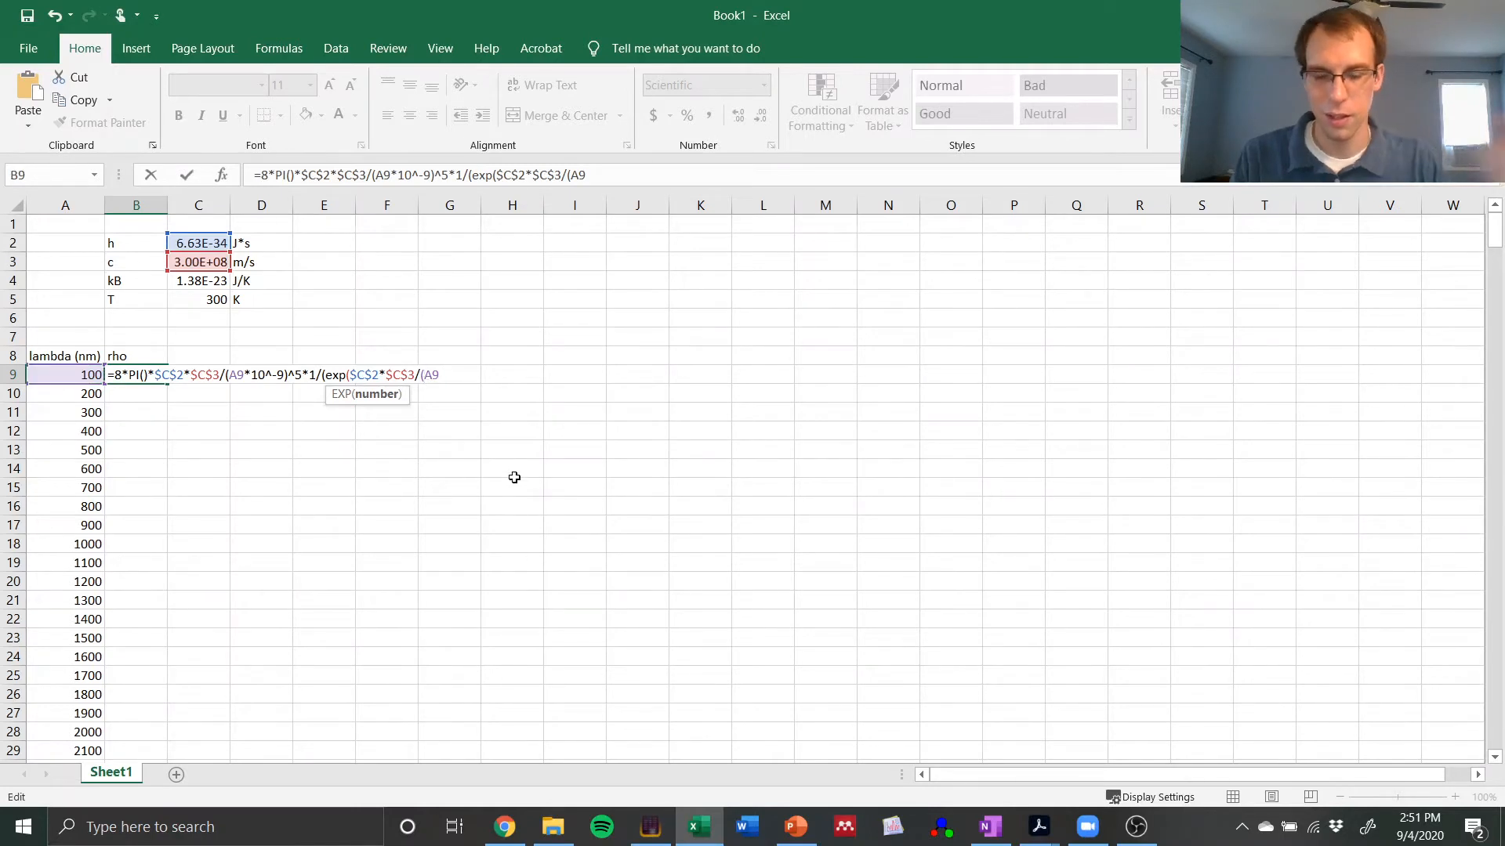
type("(A9")
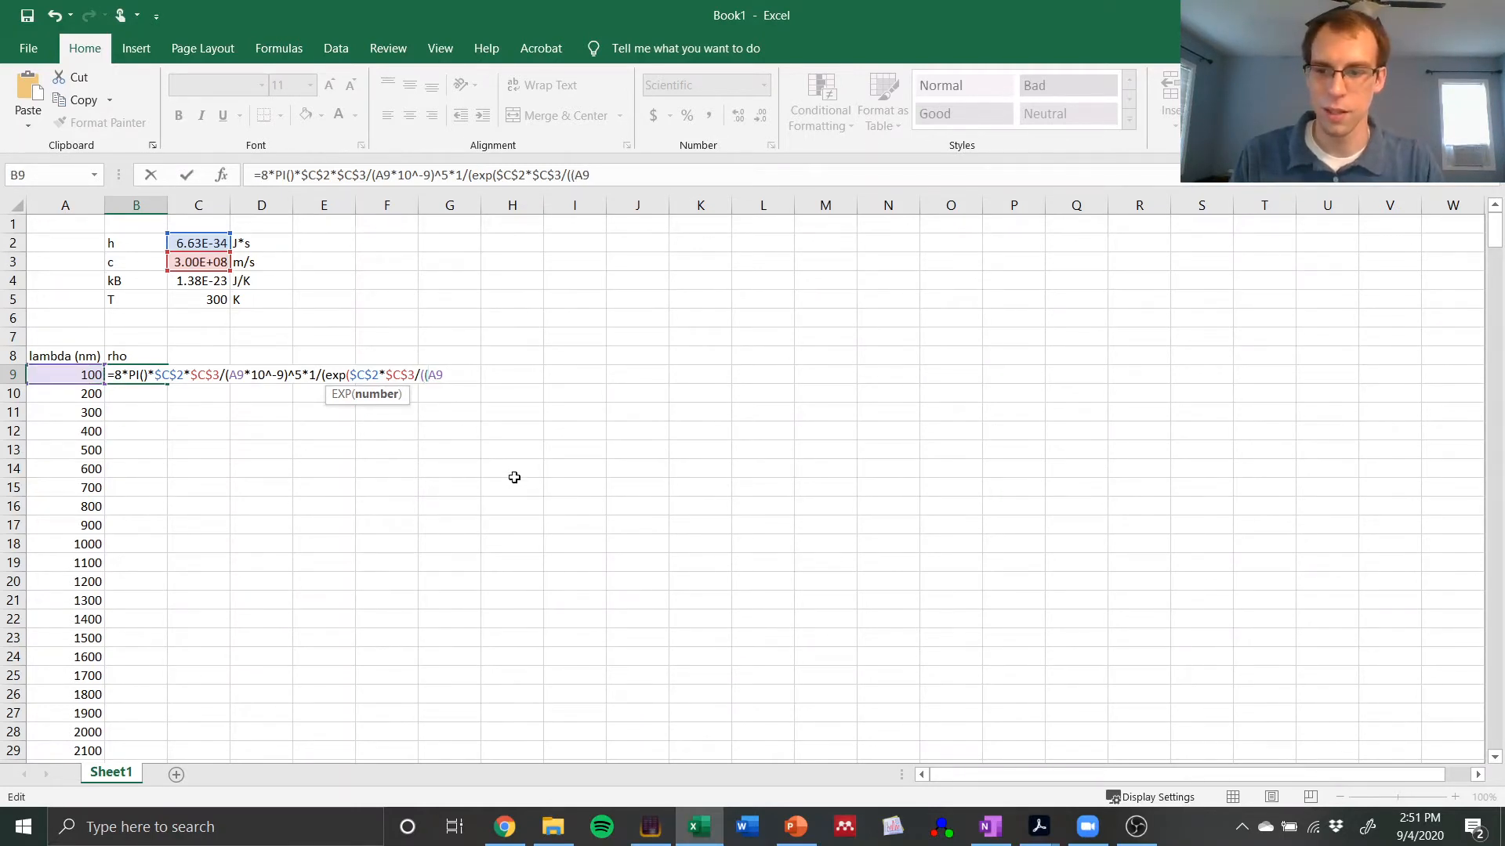
type("*10")
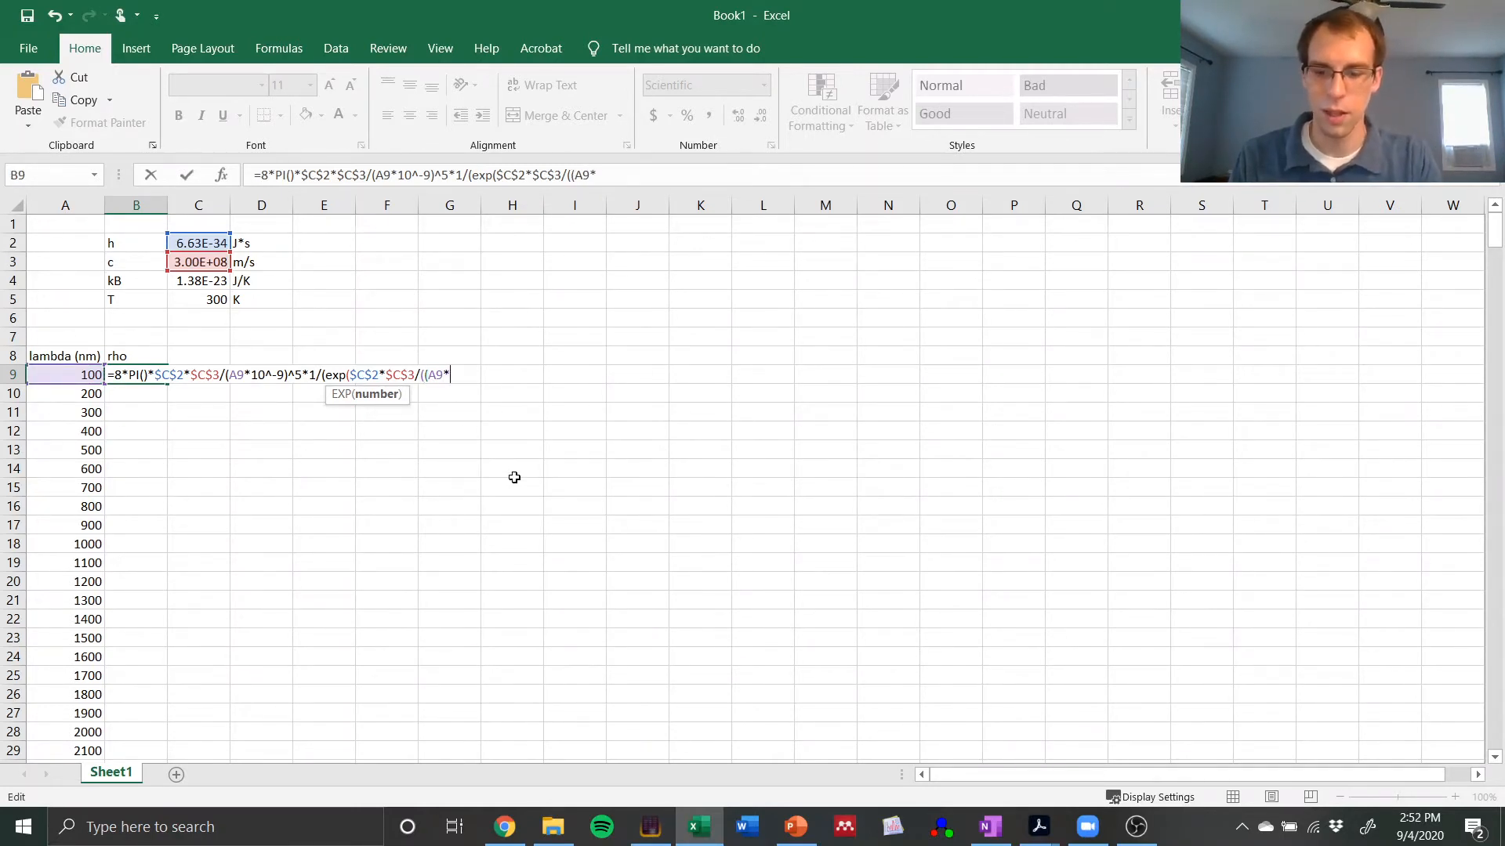
type("^-9")
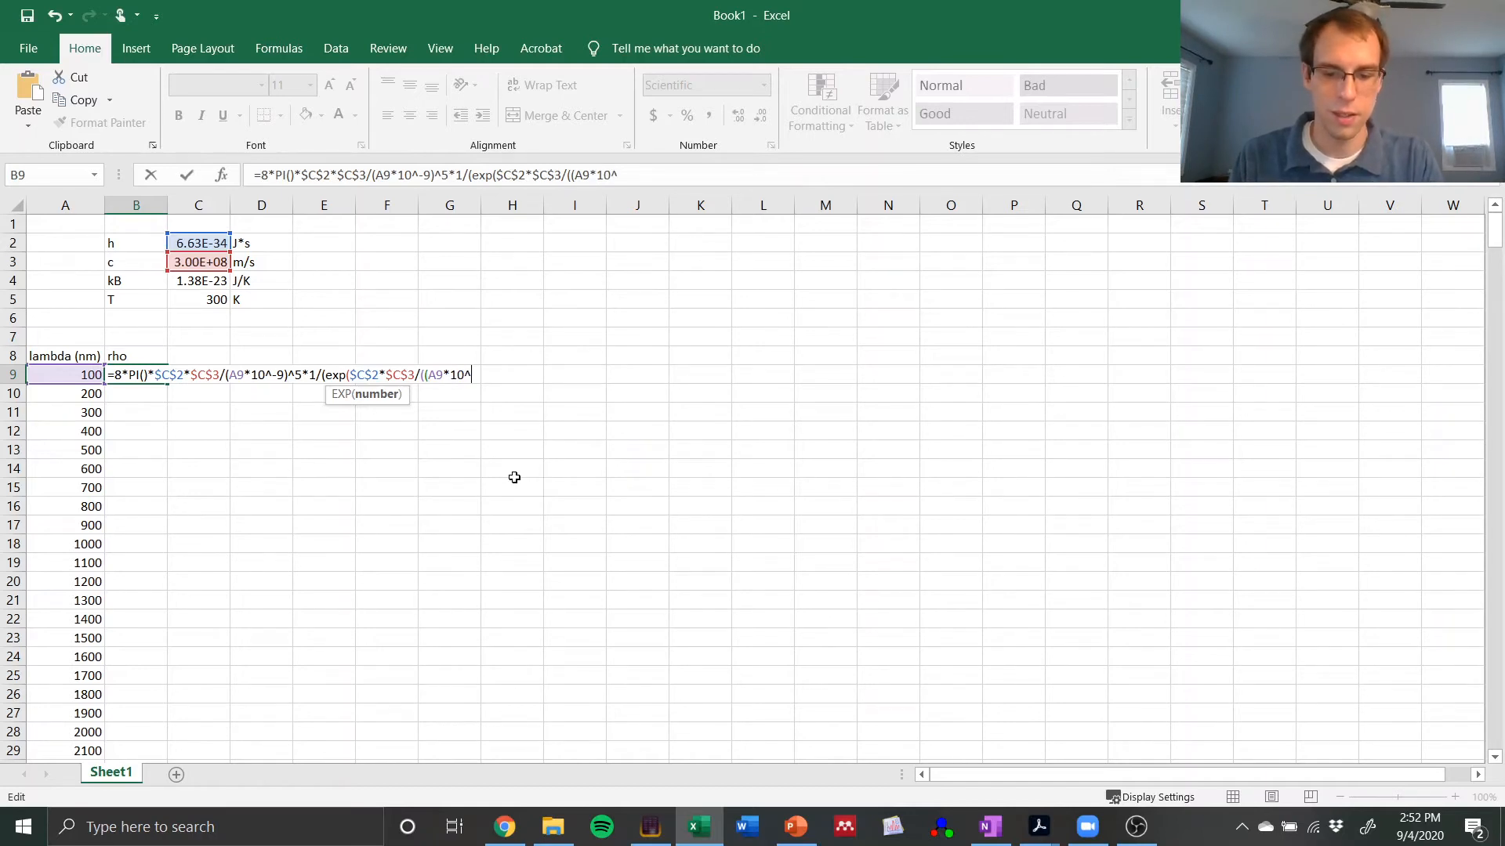
key("BackSpace")
key("BackSpace")
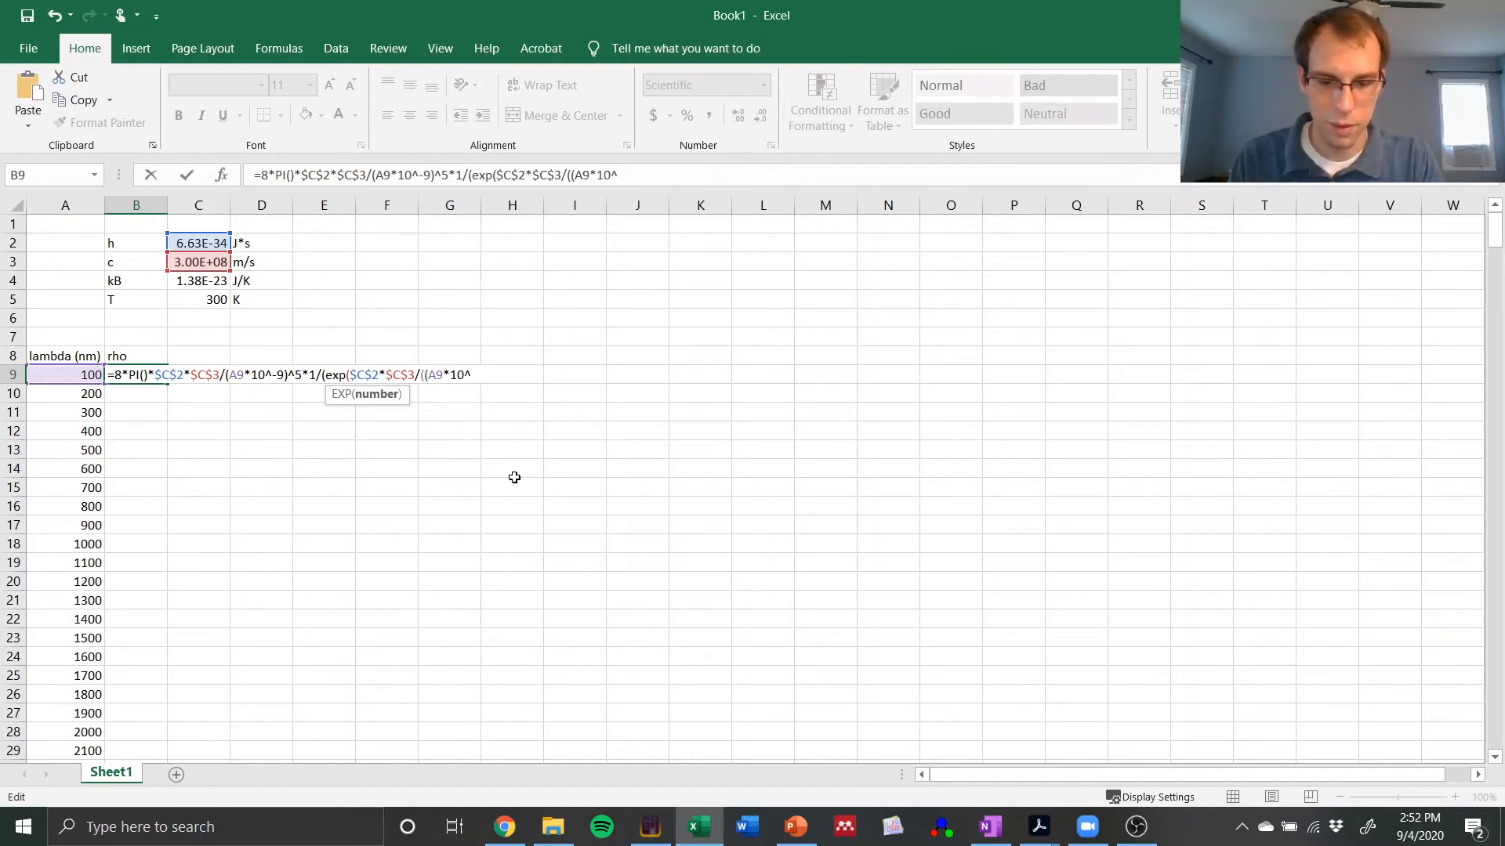
type("9)")
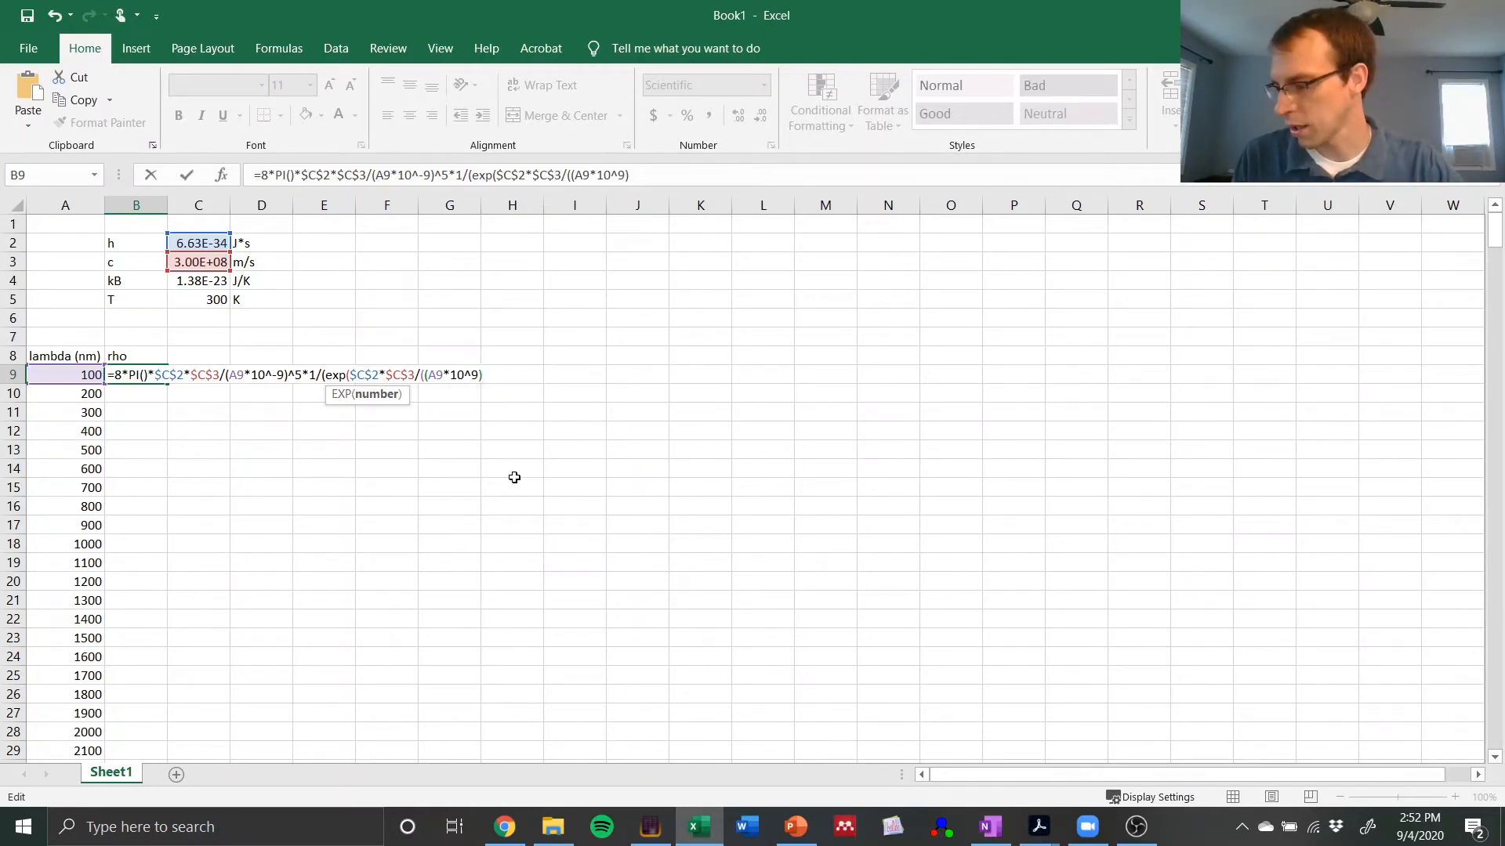
Step: Multiply the denominator by absolute references to kB and T, *$C$4*$C$5, and close the parentheses of the EXP function
type("*")
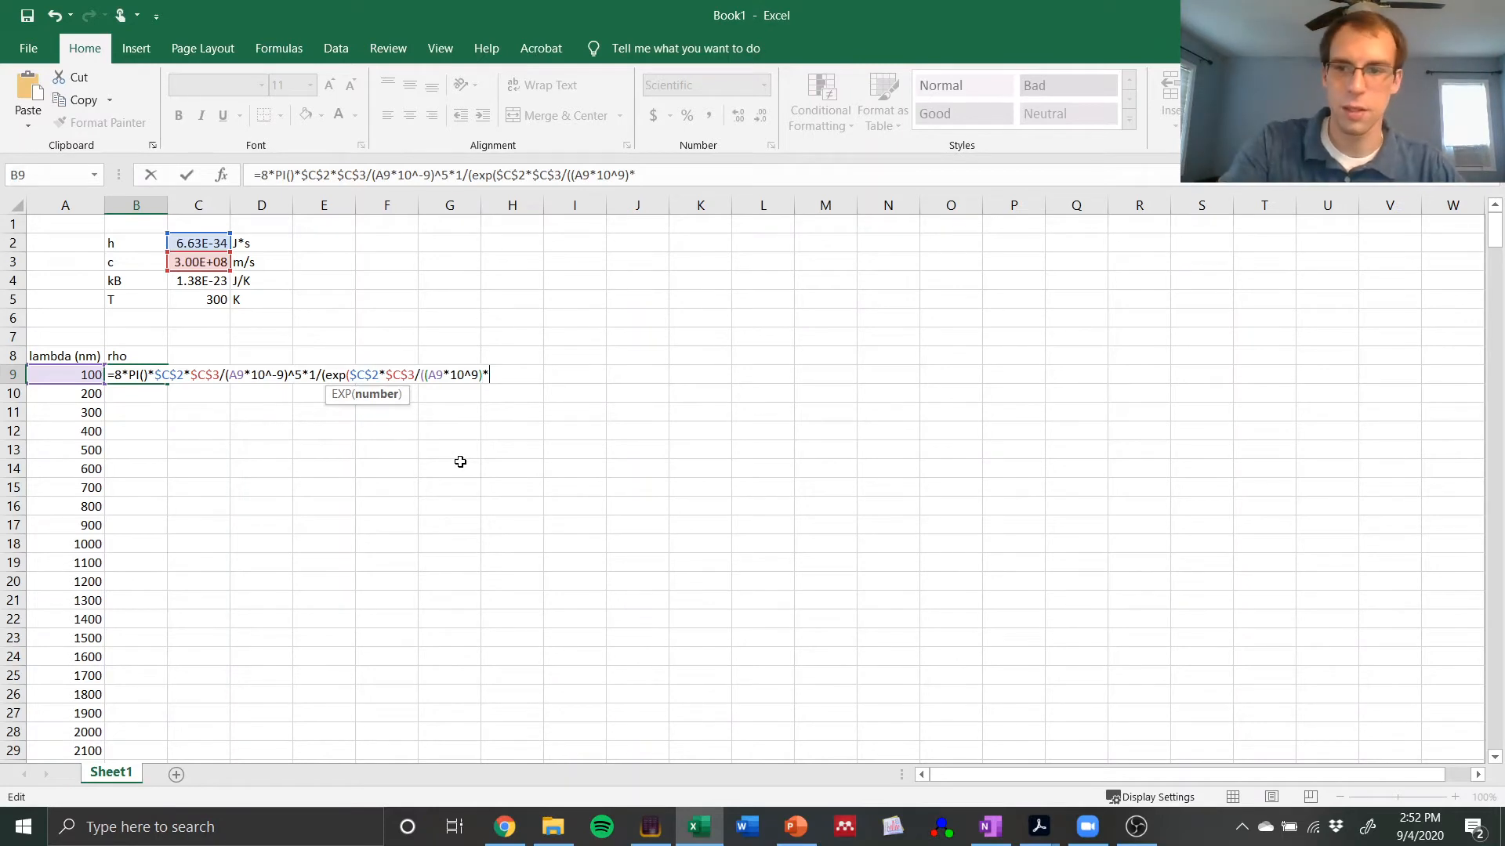
left_click(191, 283)
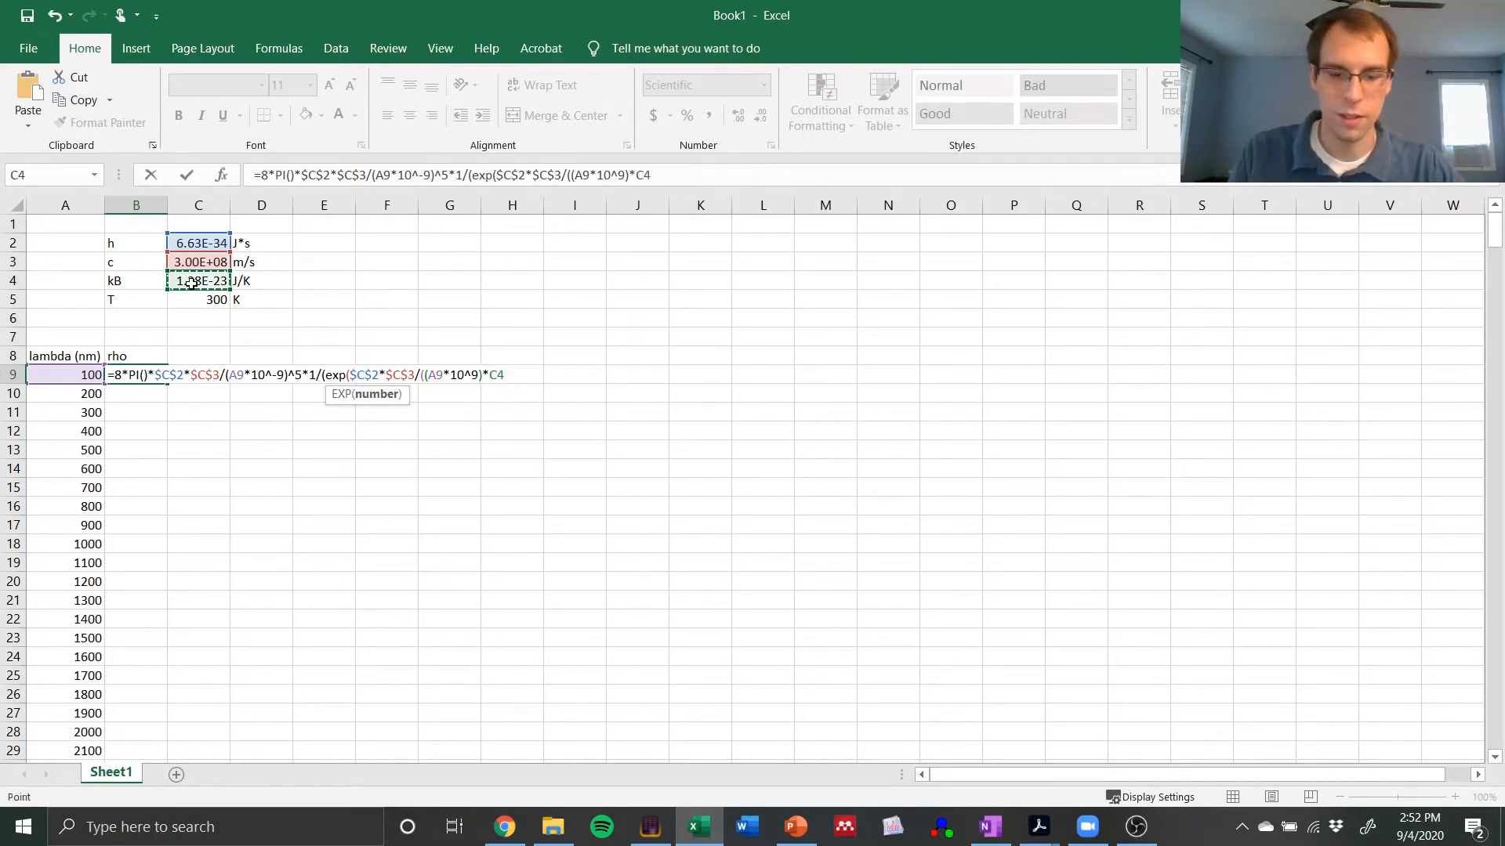
key("F4")
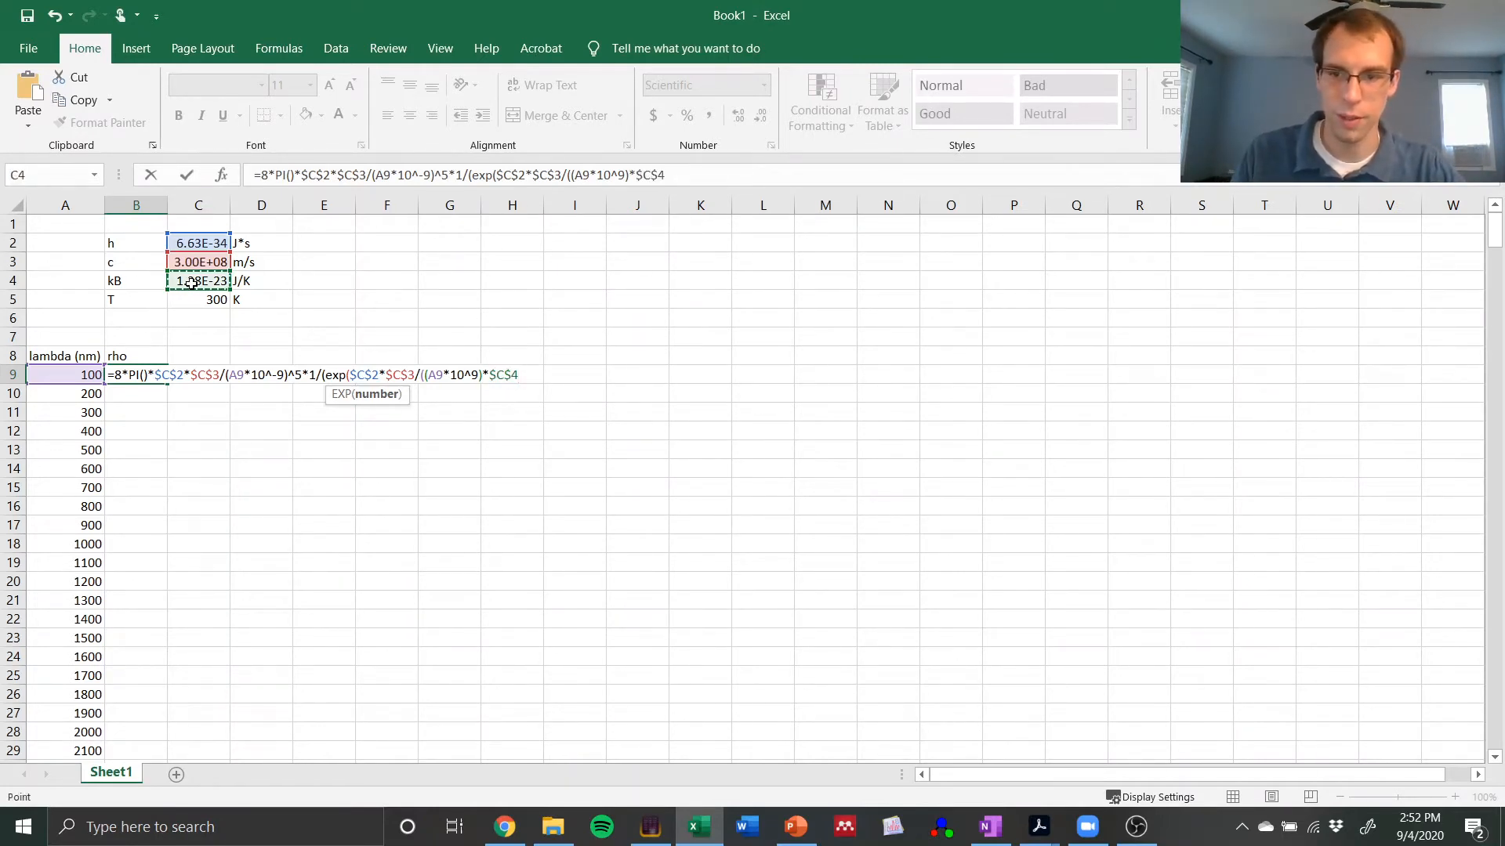
type("*")
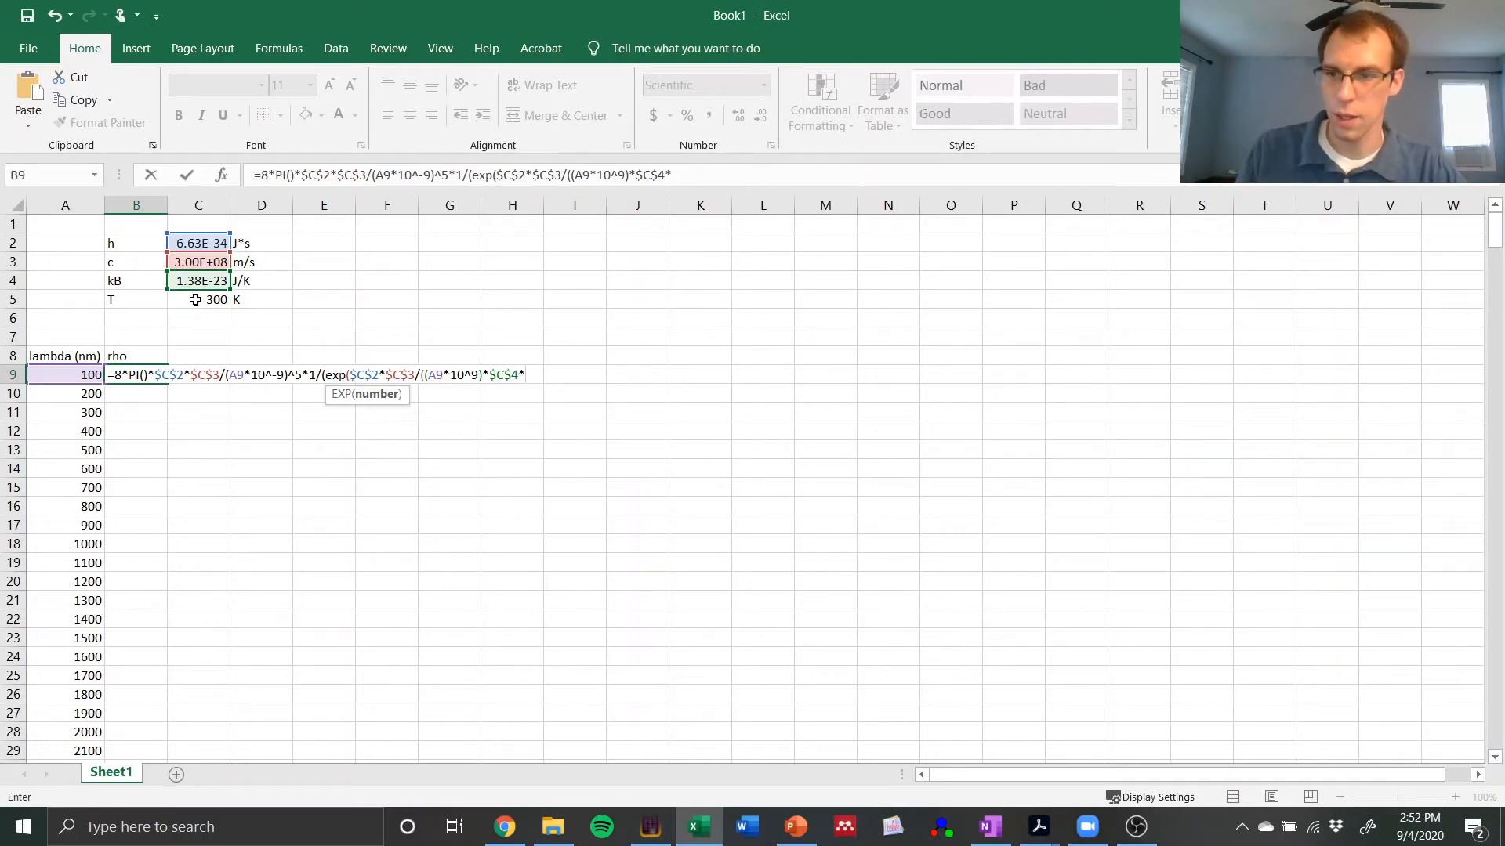
left_click(195, 300)
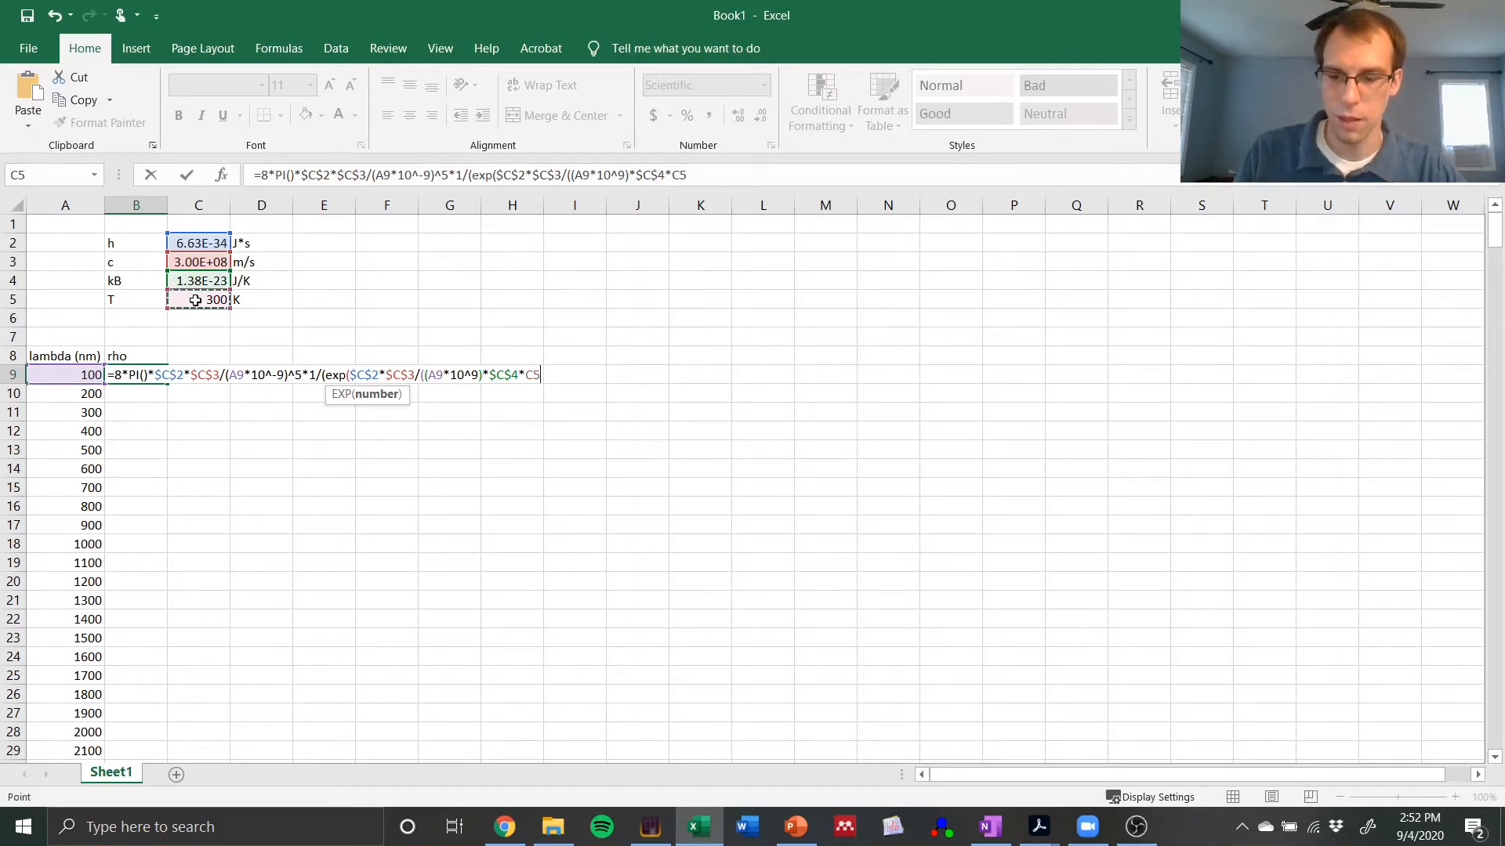
key("F4")
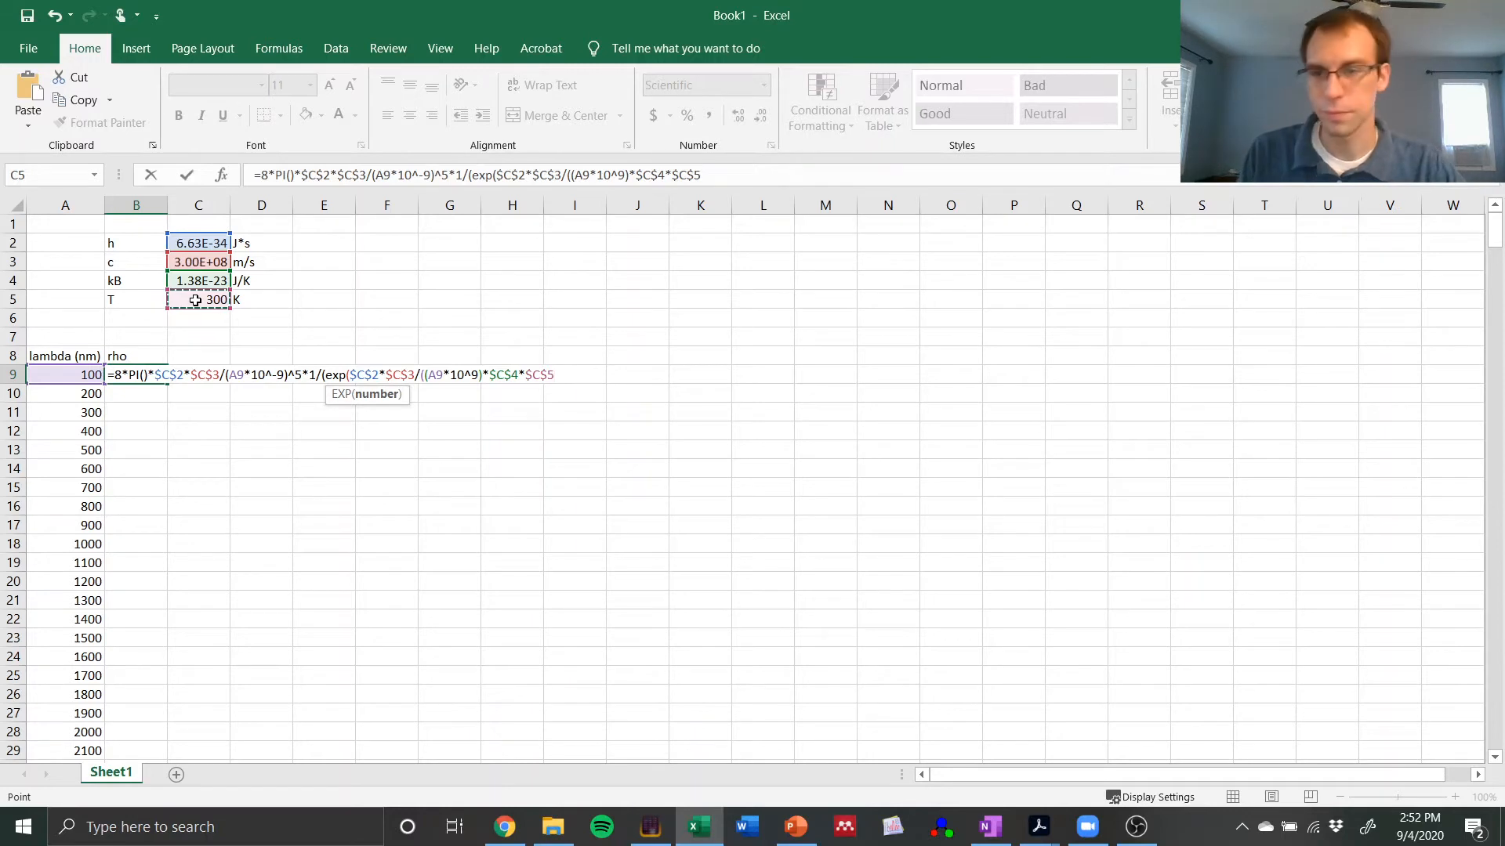
type(")")
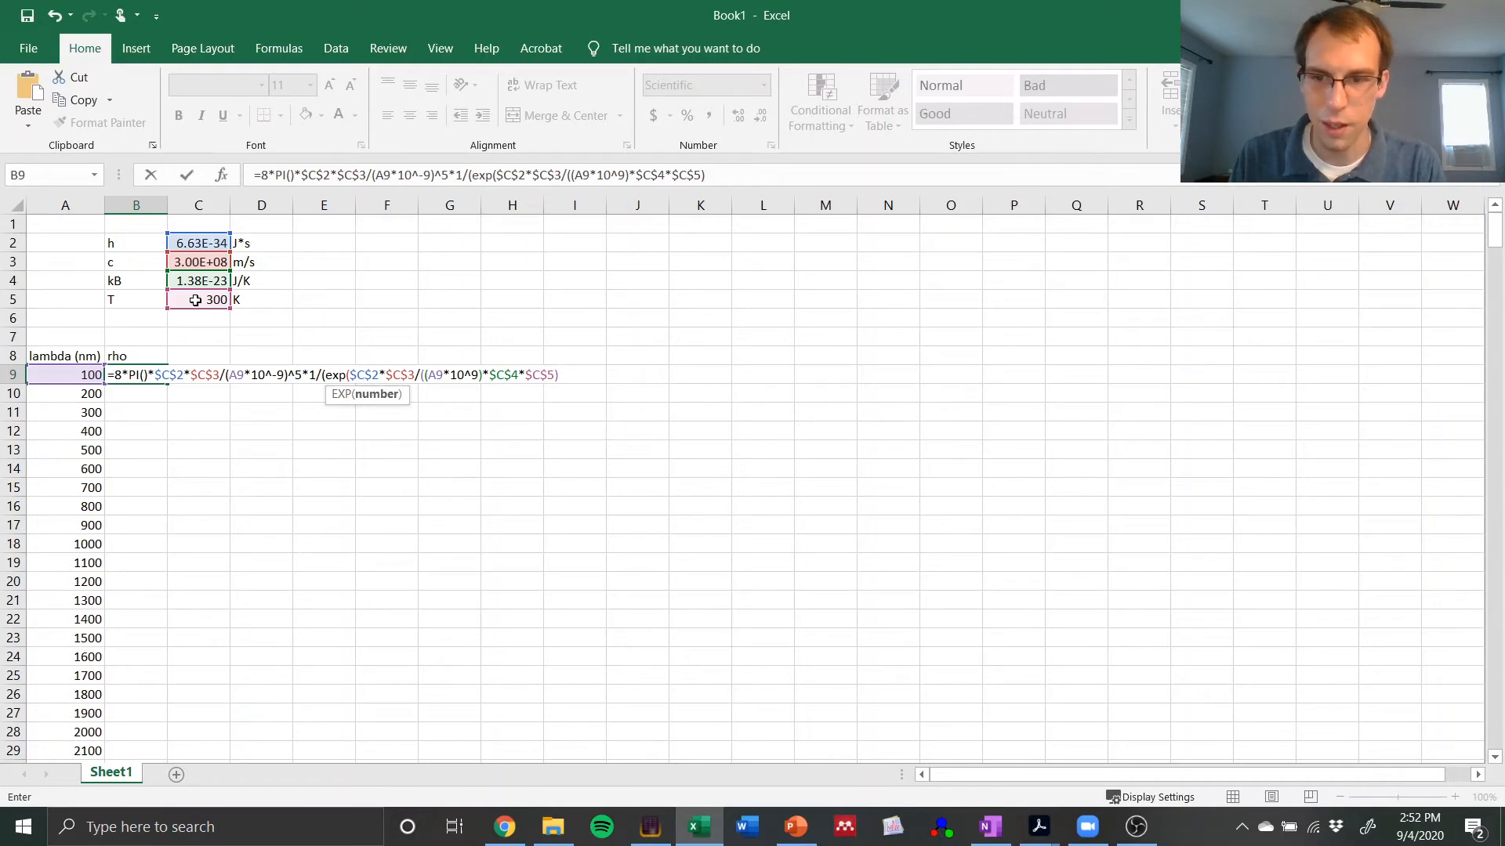
type(")")
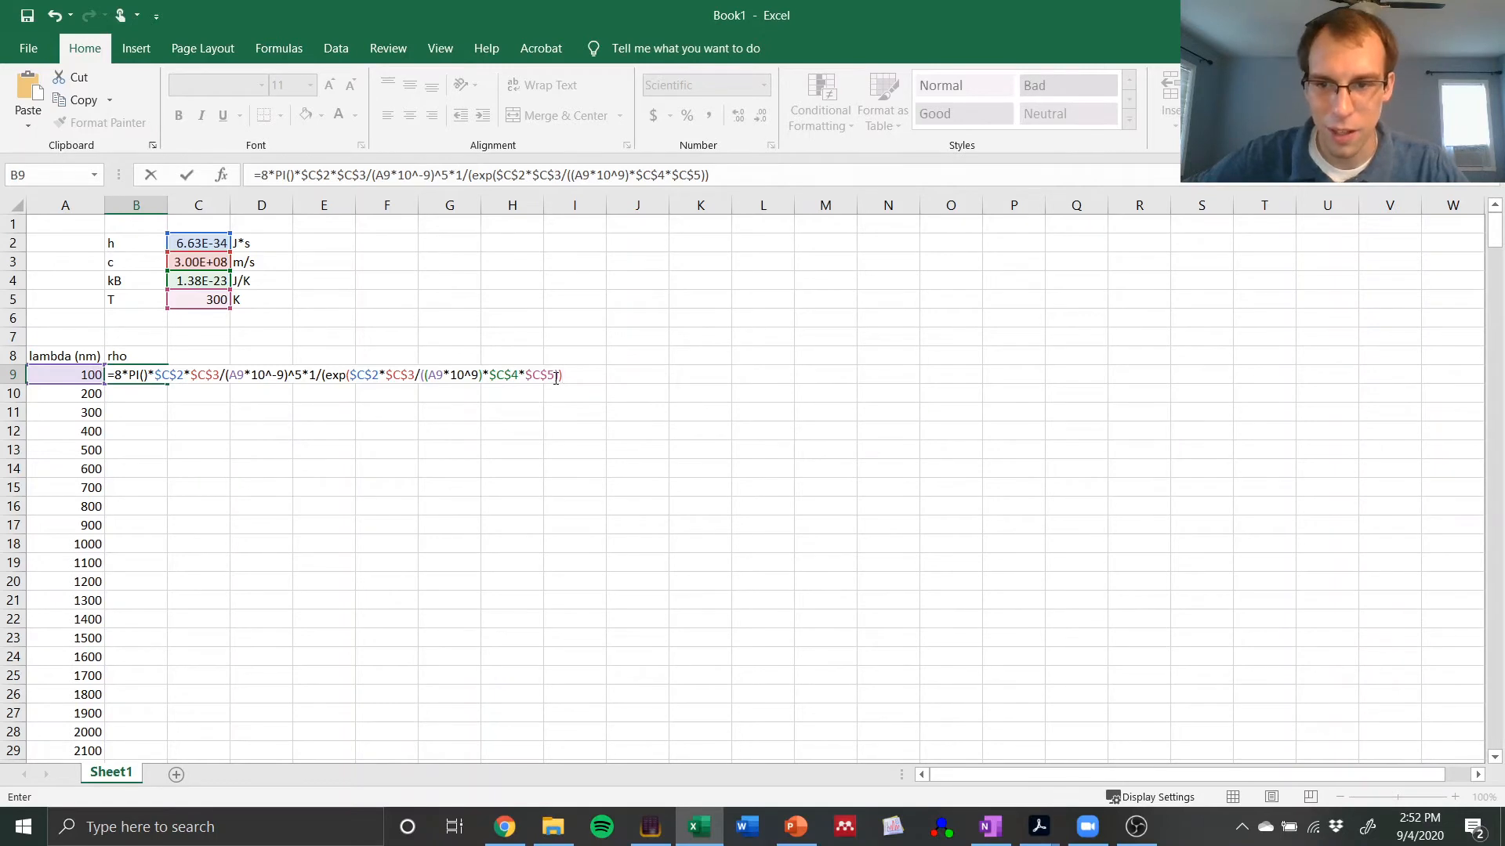
Step: Finish the B9 formula by subtracting 1 from the exponential, closing the outer parenthesis, and enter it
left_click(423, 375)
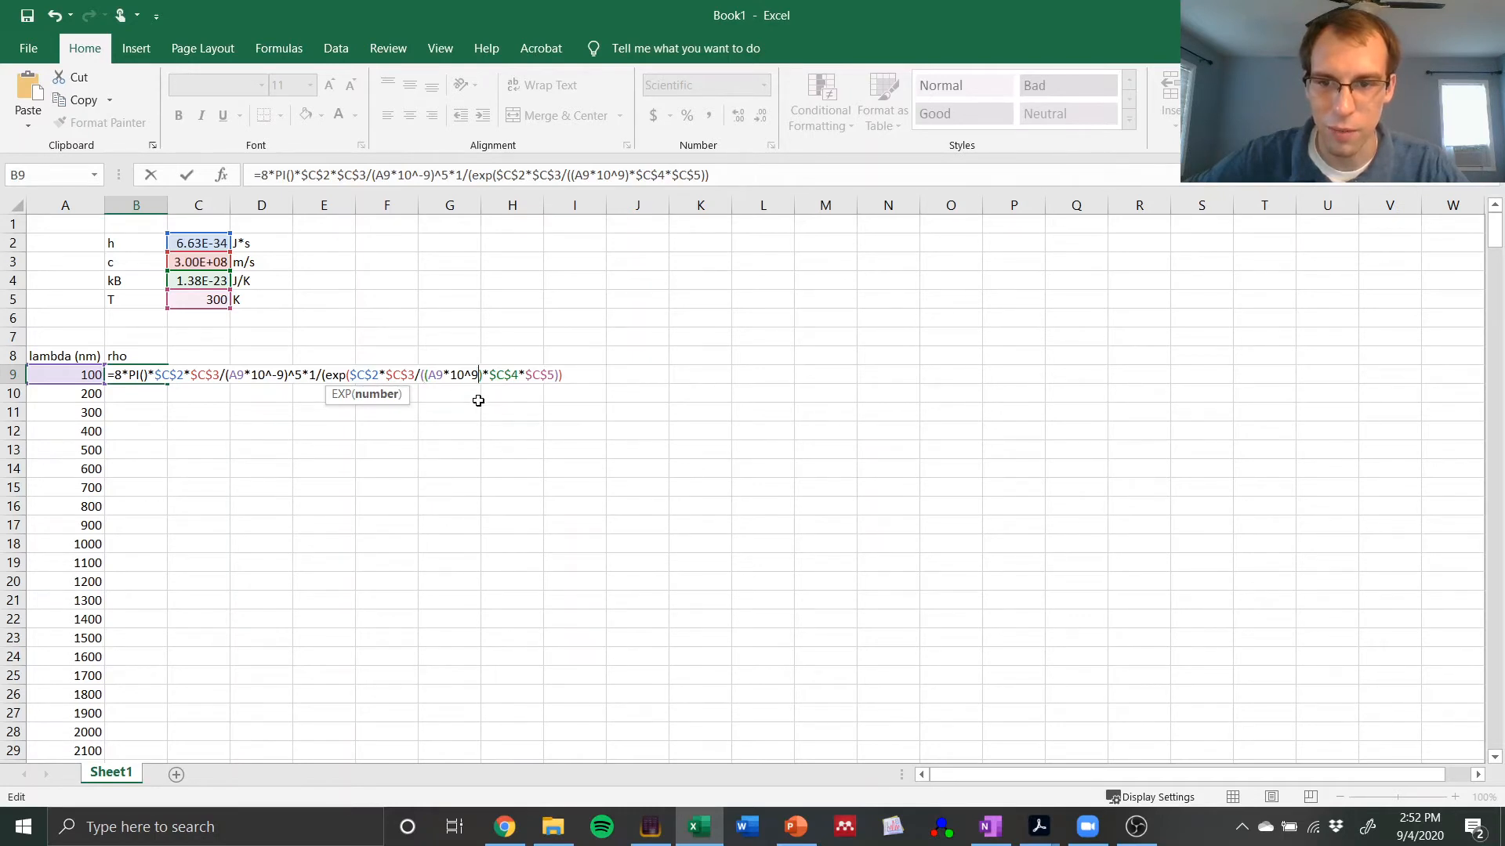
left_click(580, 374)
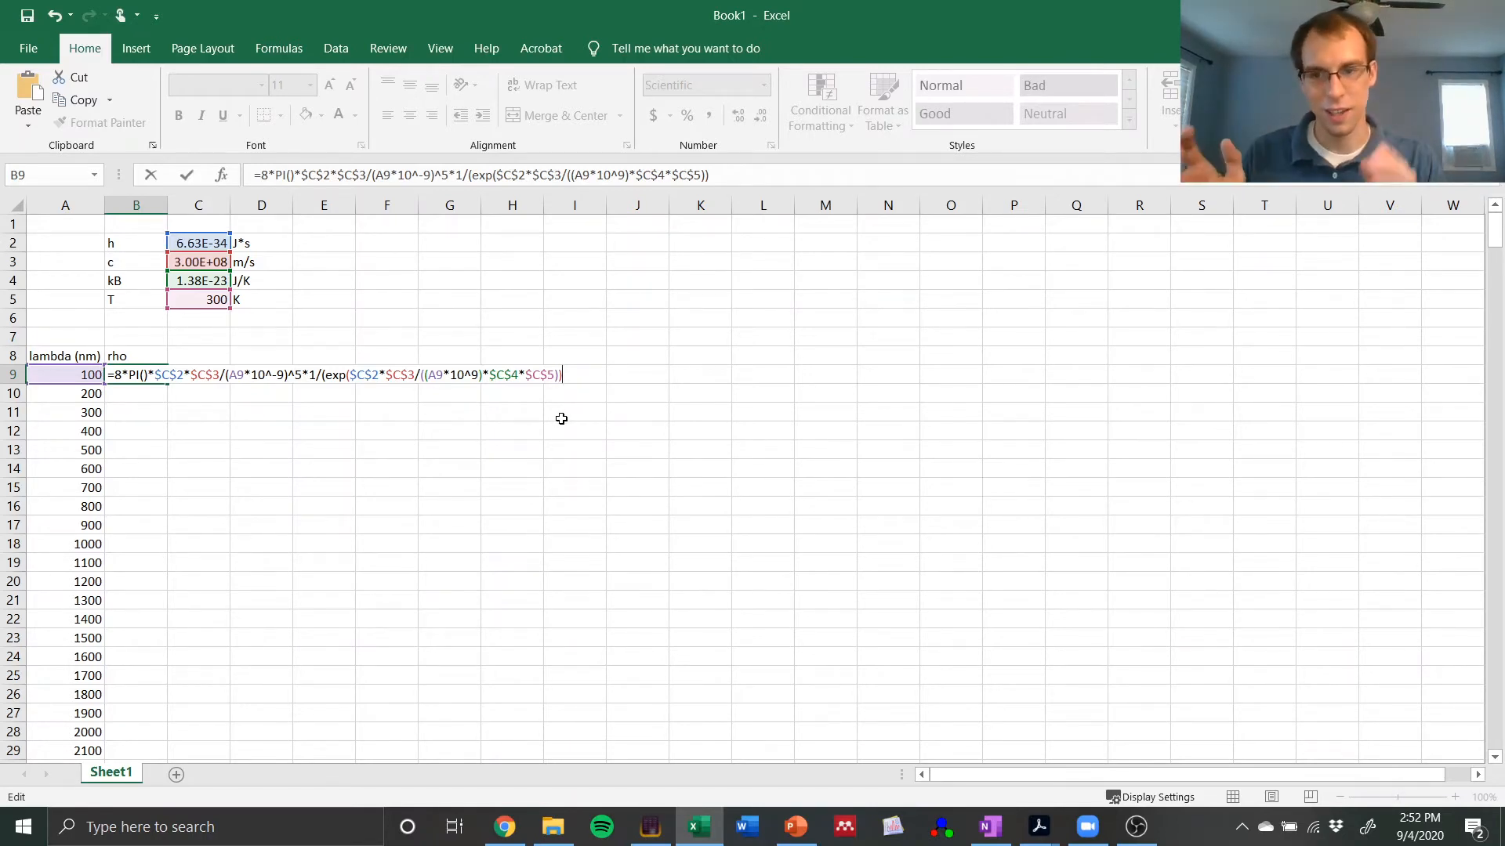
type("-1")
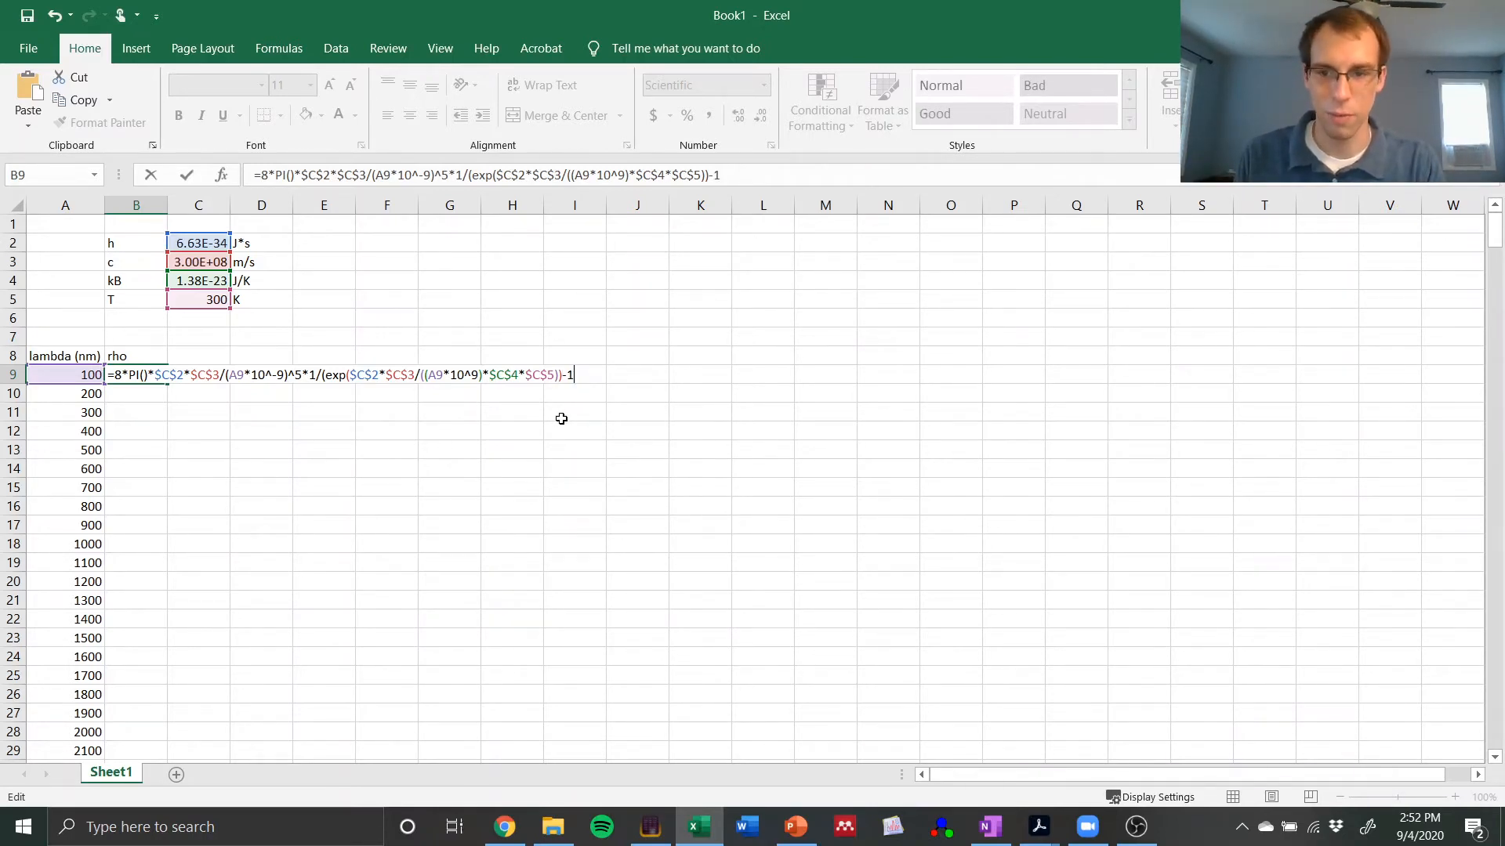
type(")")
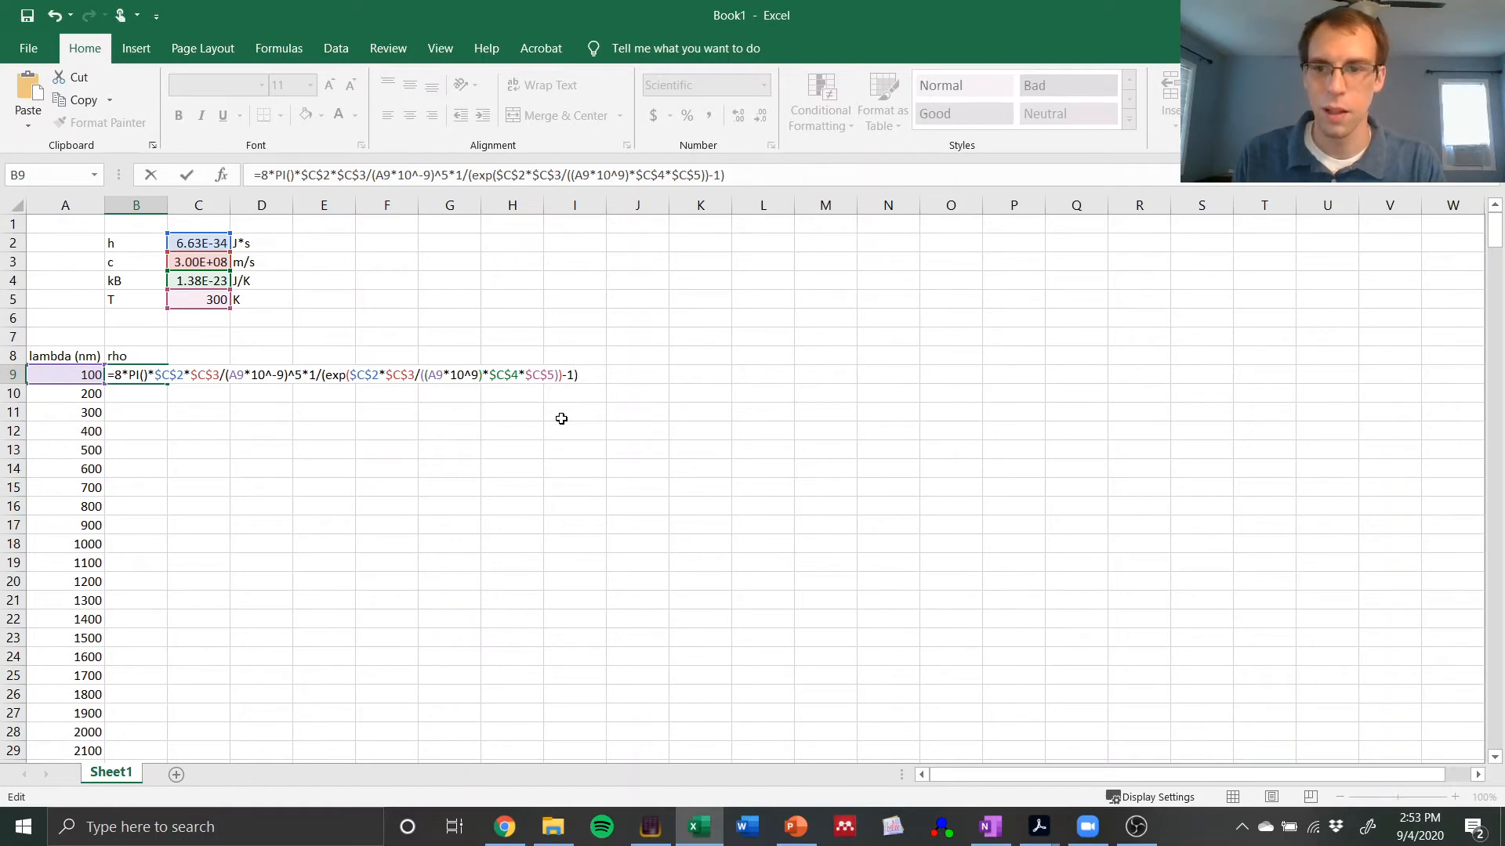
key("Return")
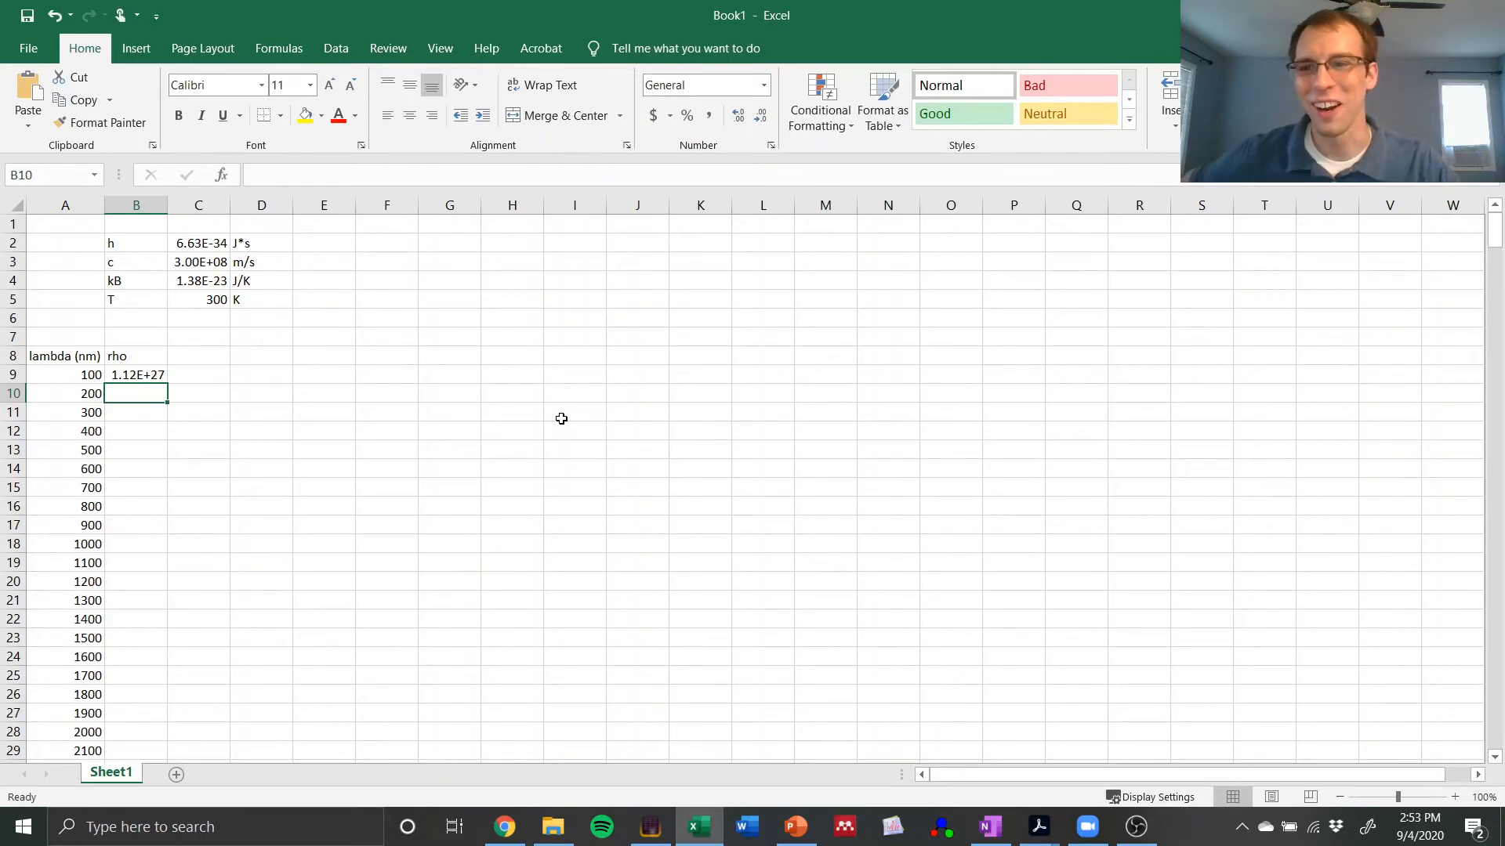
Step: Correct the power of ten inside the B9 formula's exponential to 10^-9 and fill the formula down the rho column for all wavelengths
left_click(149, 375)
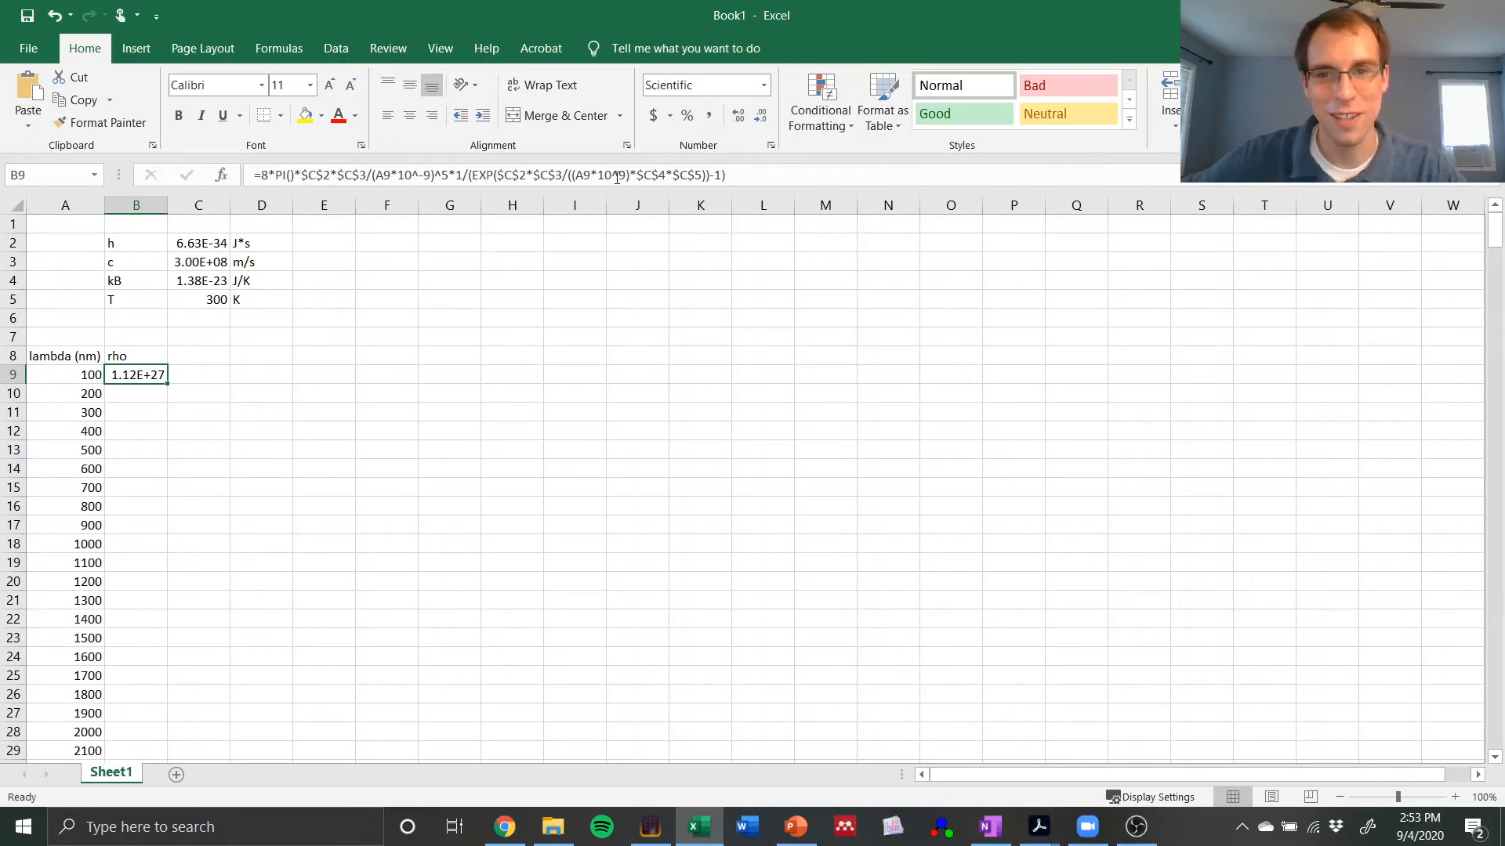
key("F2")
type("-")
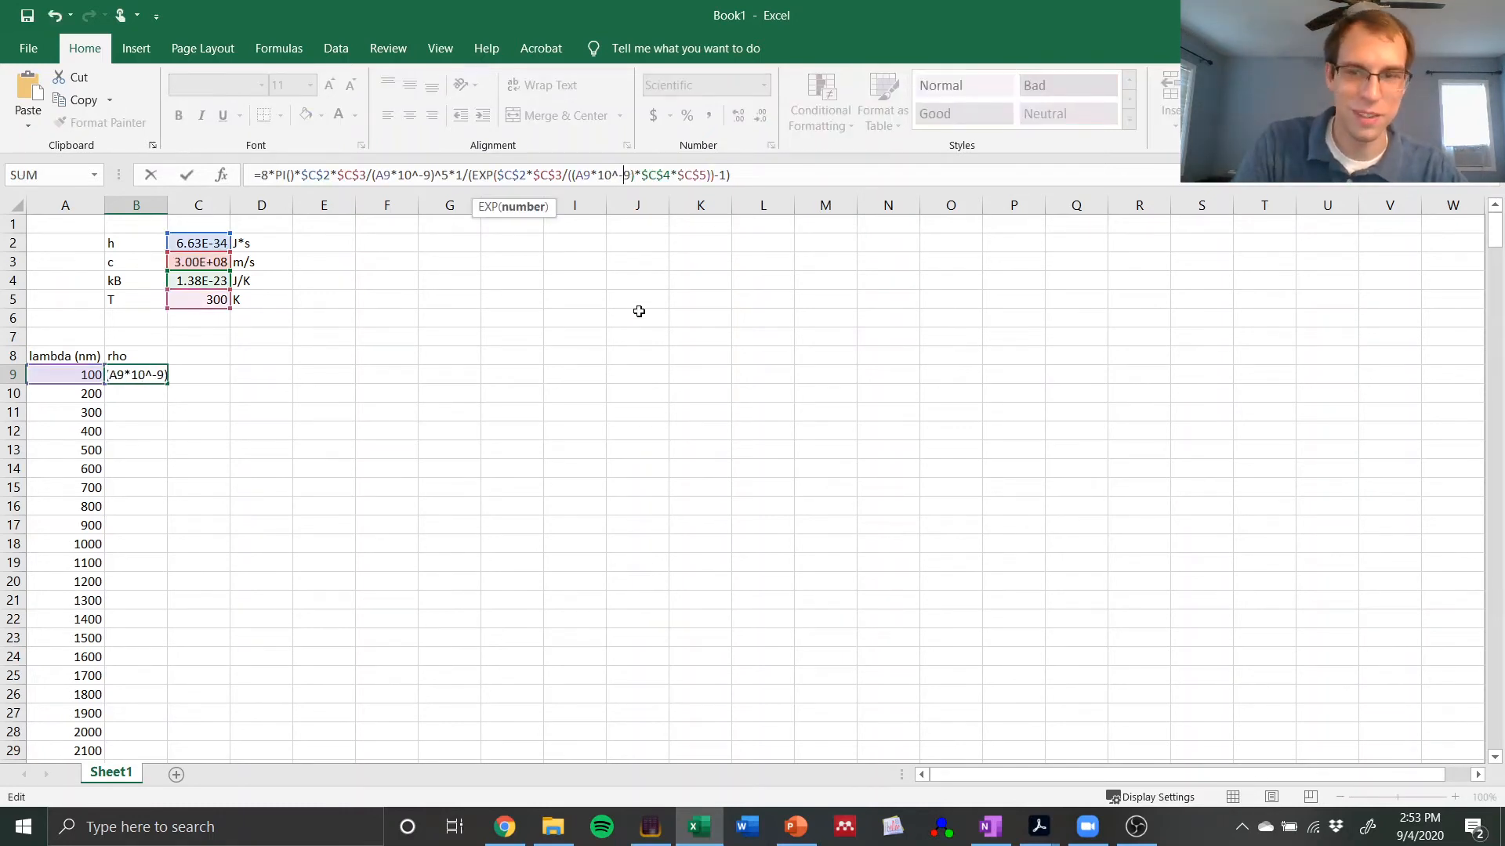
key("Return")
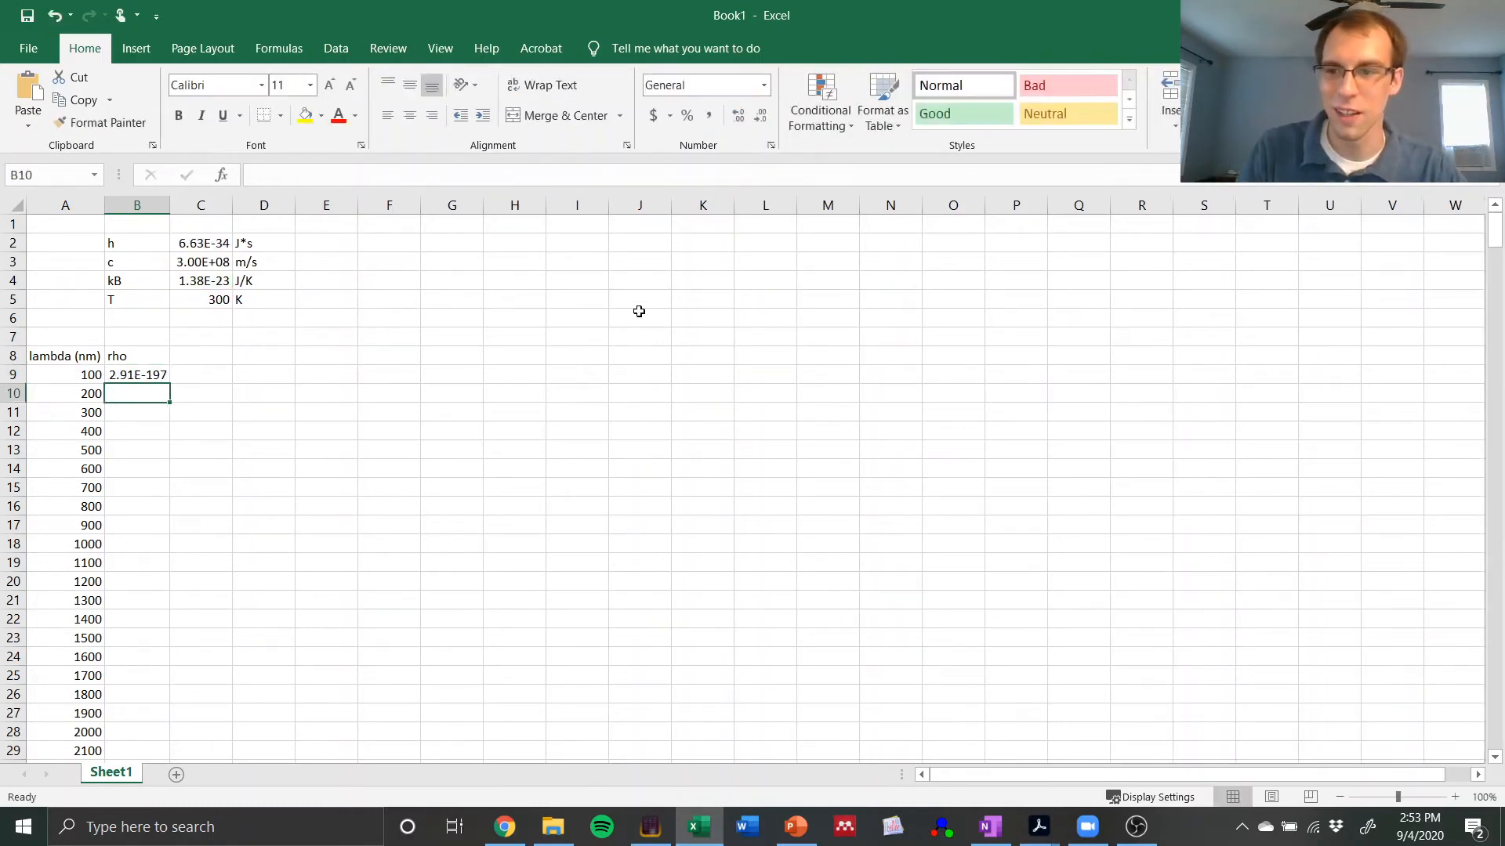
left_click(152, 376)
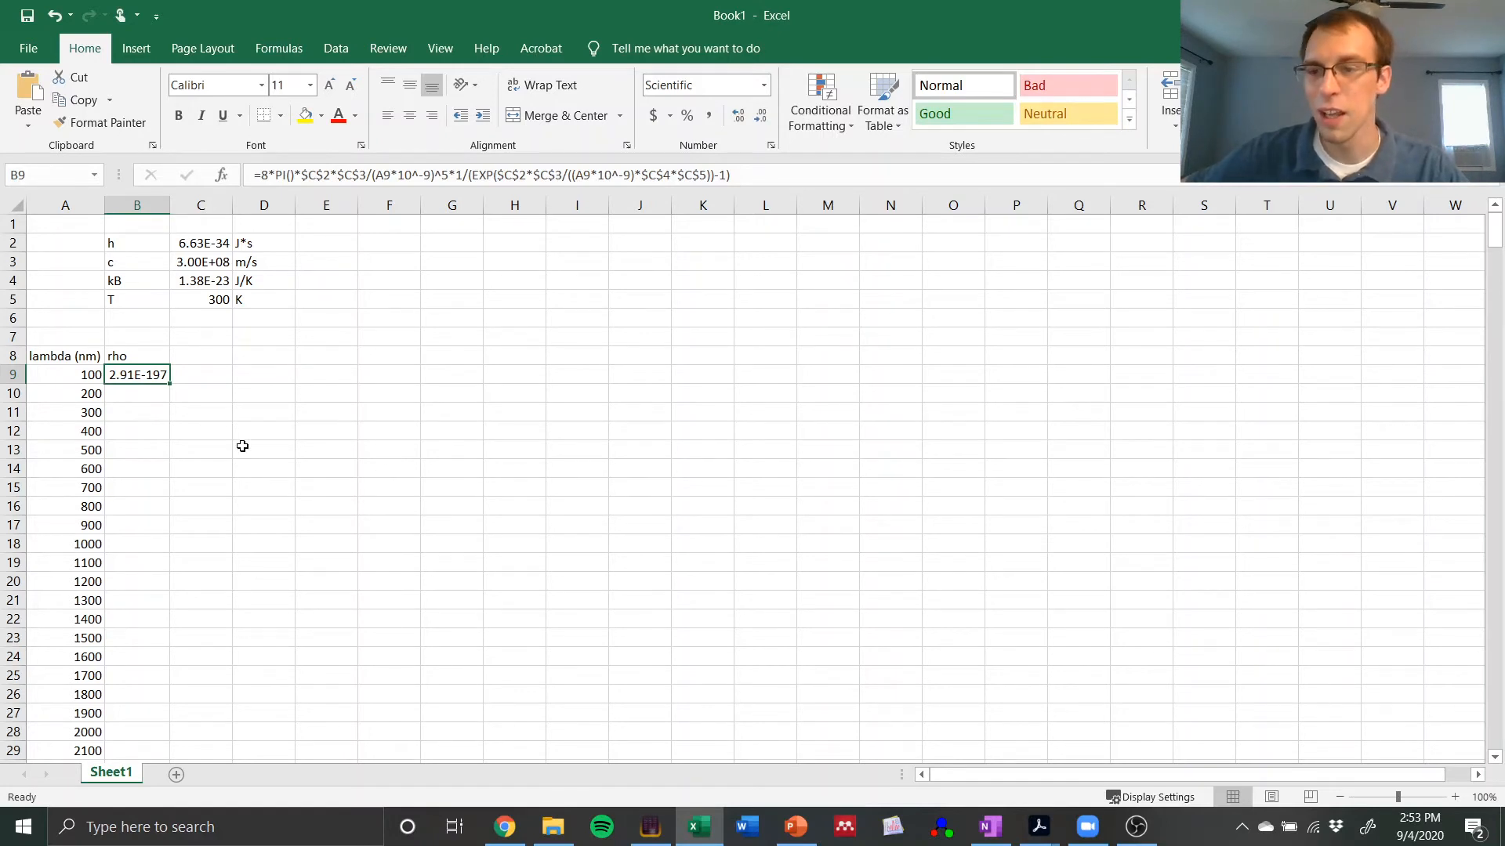
double_click(171, 384)
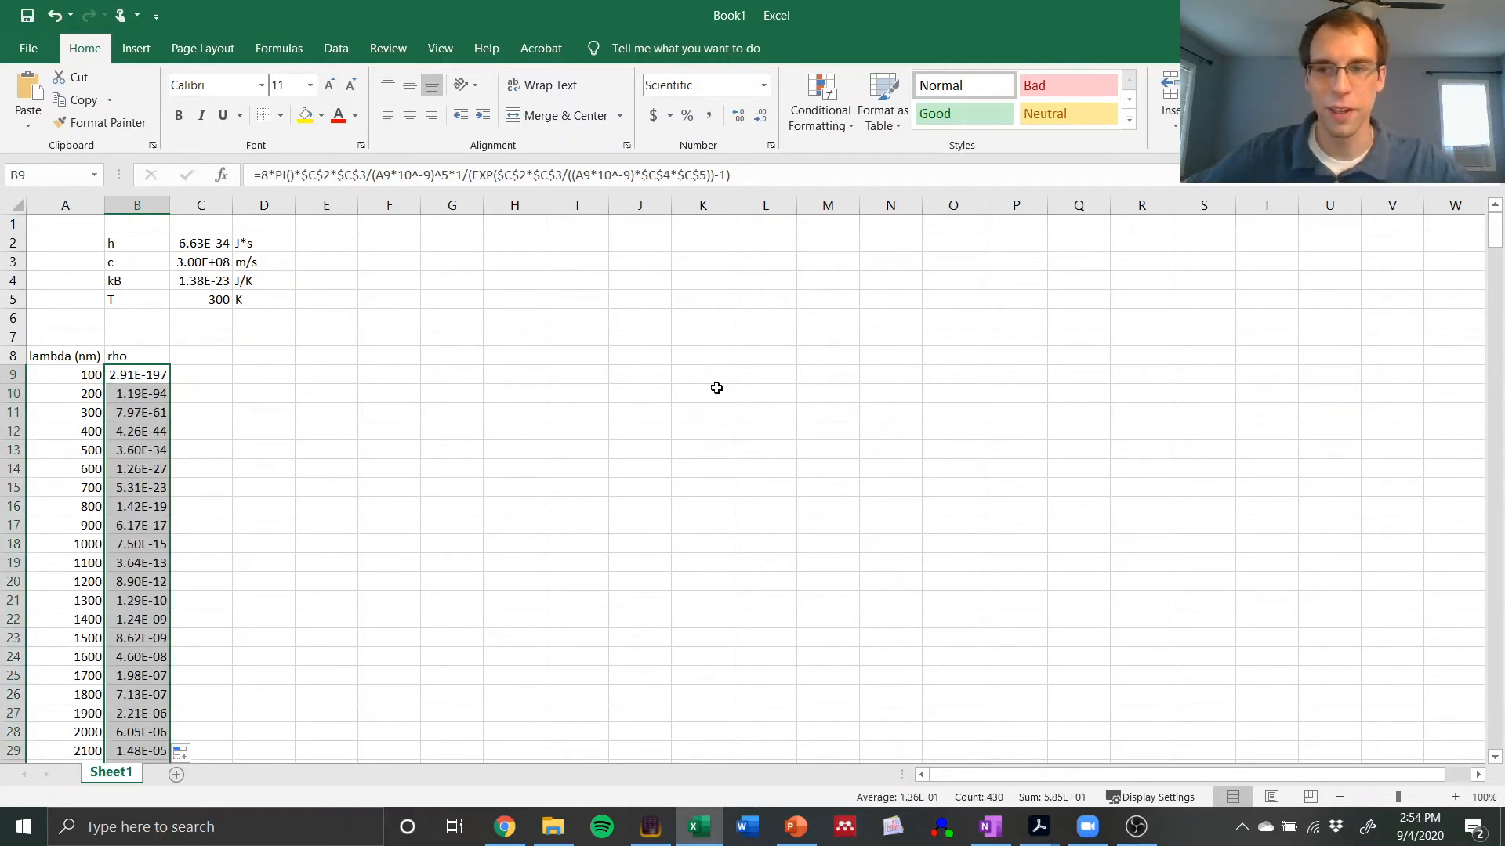
left_click(71, 375)
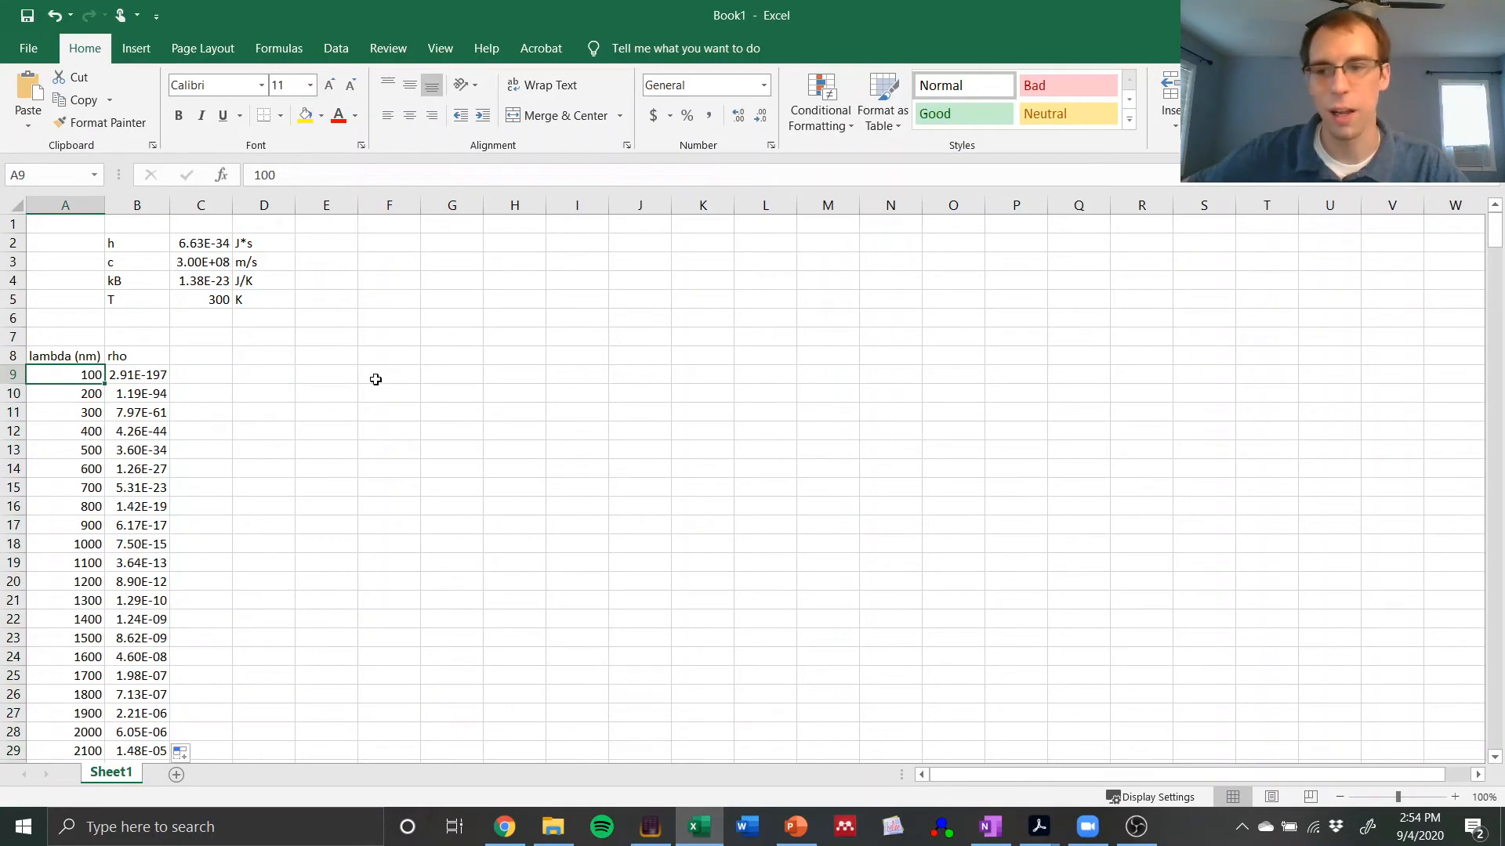
left_click(129, 376)
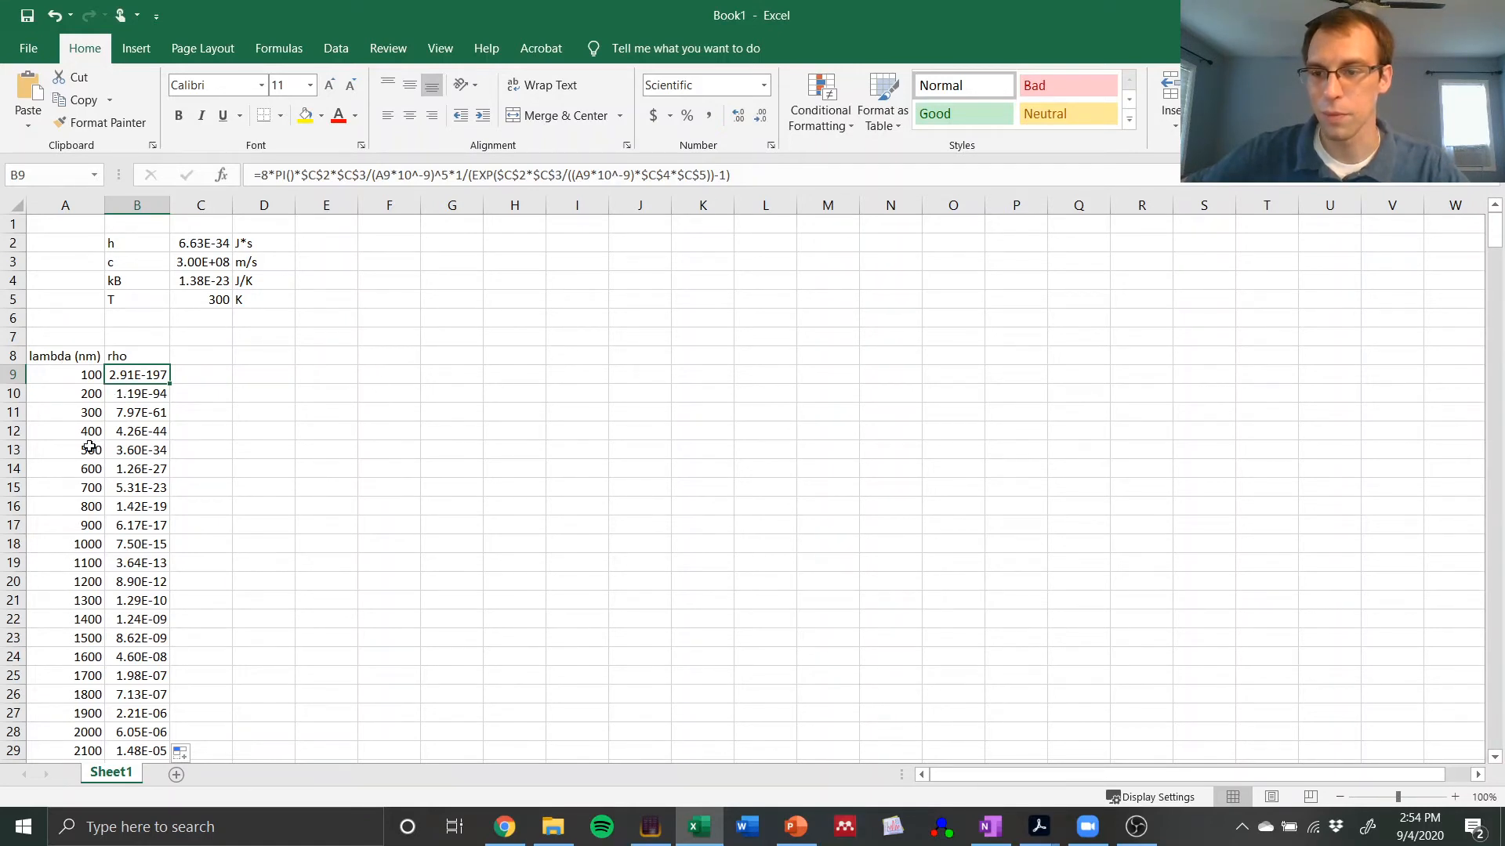
scroll(258, 482, "down", 6)
scroll(272, 485, "up", 6)
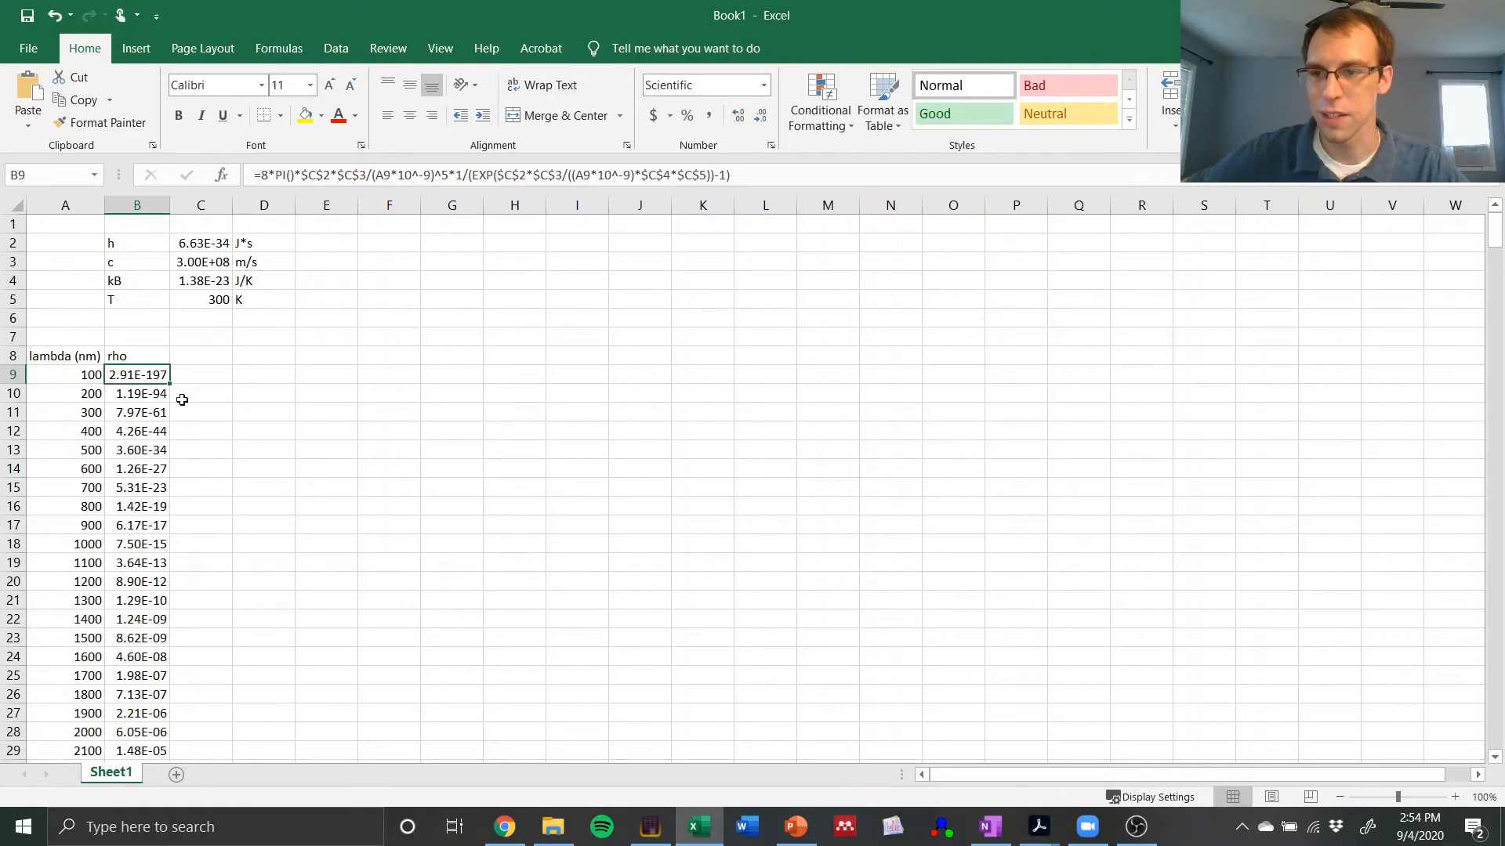
left_click(199, 378)
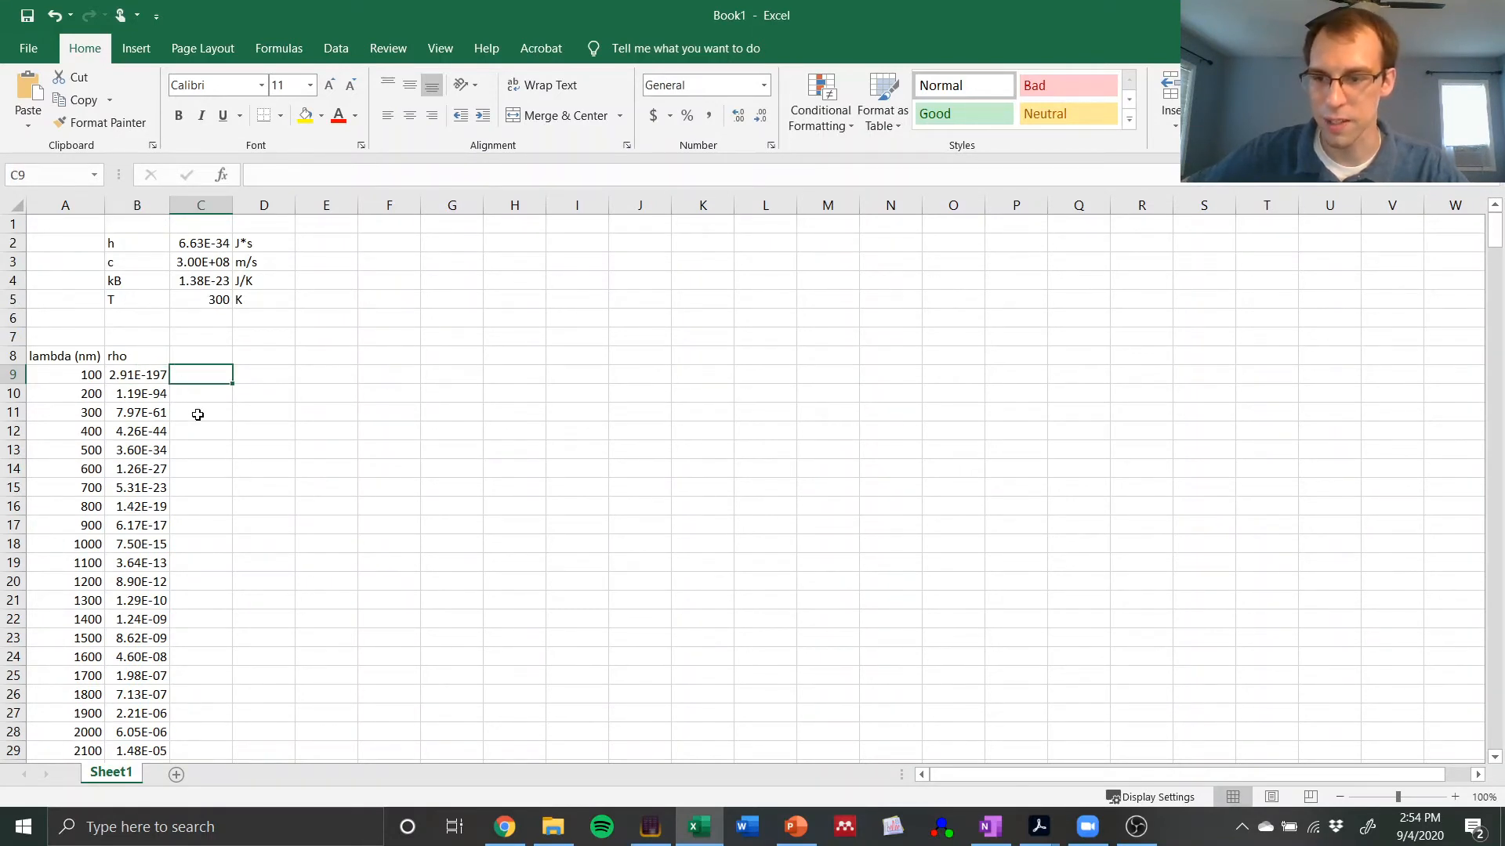
Step: Examine the calculated rho values down the column across the range of wavelengths, then return to the first wavelength
scroll(190, 408, "down", 3)
scroll(190, 409, "down", 15)
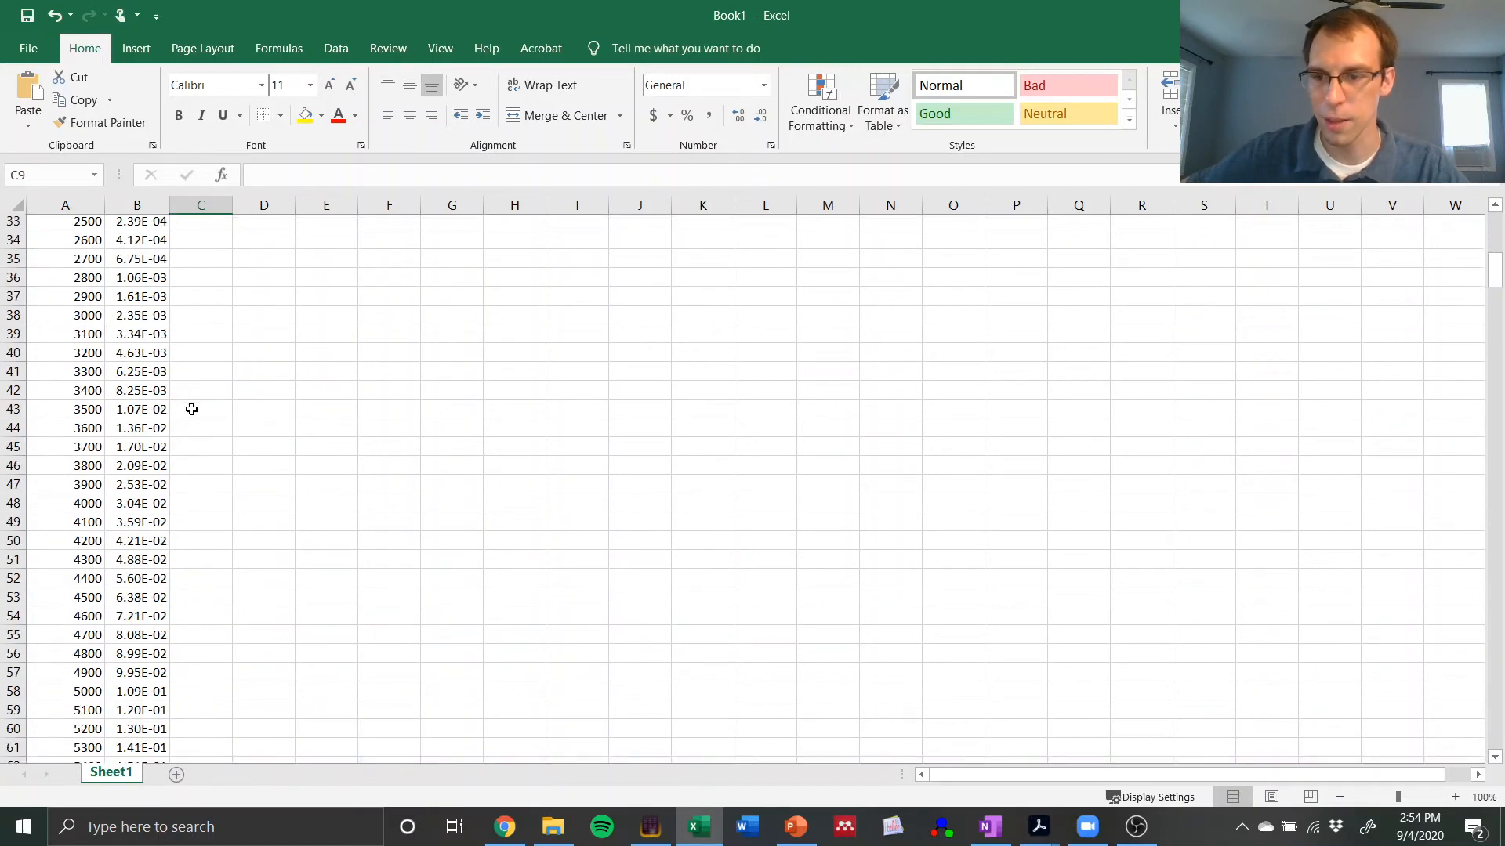
scroll(175, 421, "down", 20)
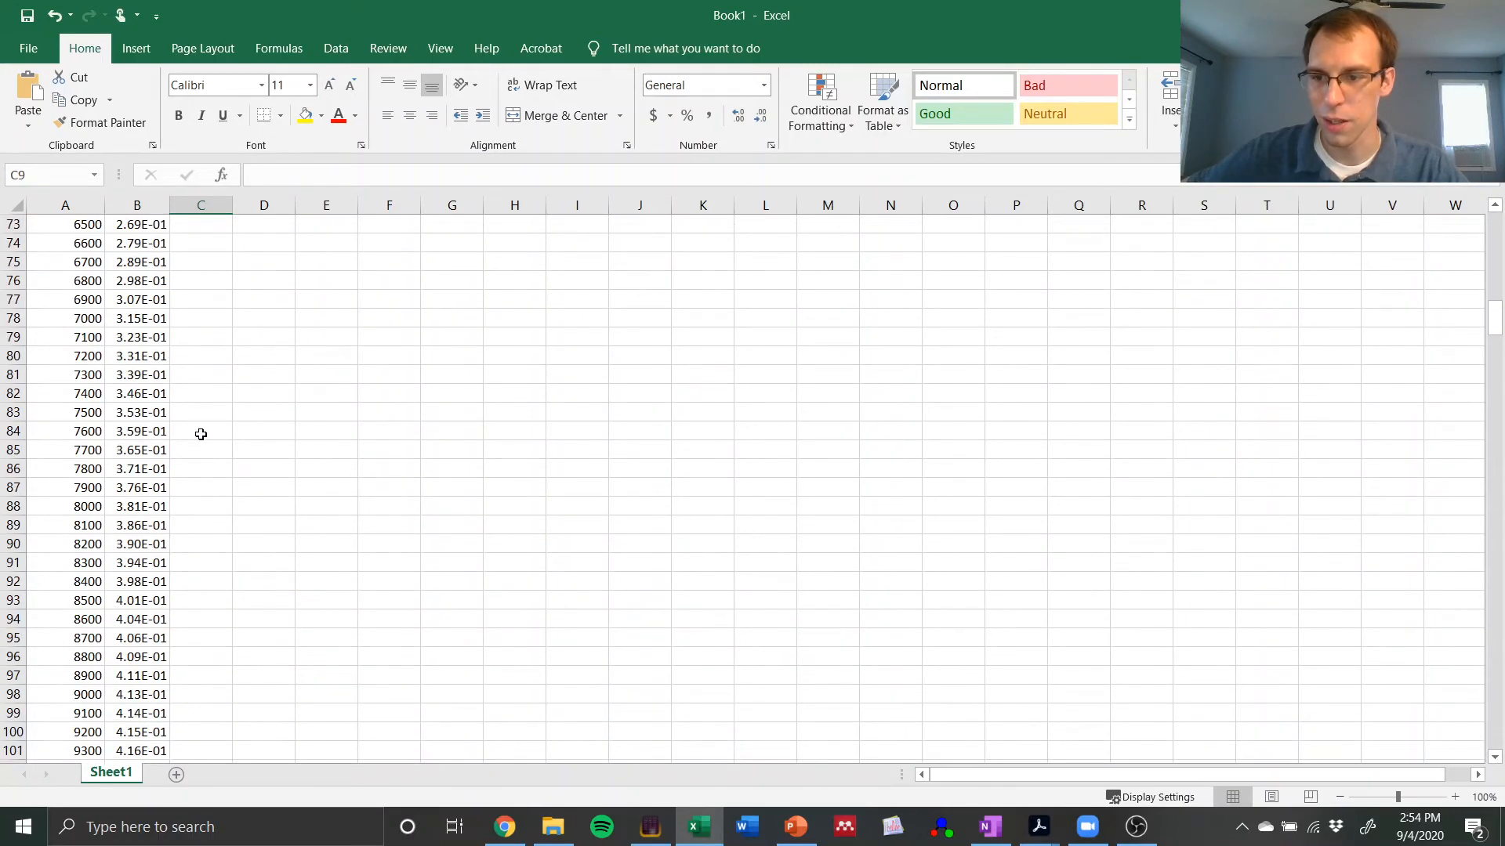
scroll(200, 434, "down", 20)
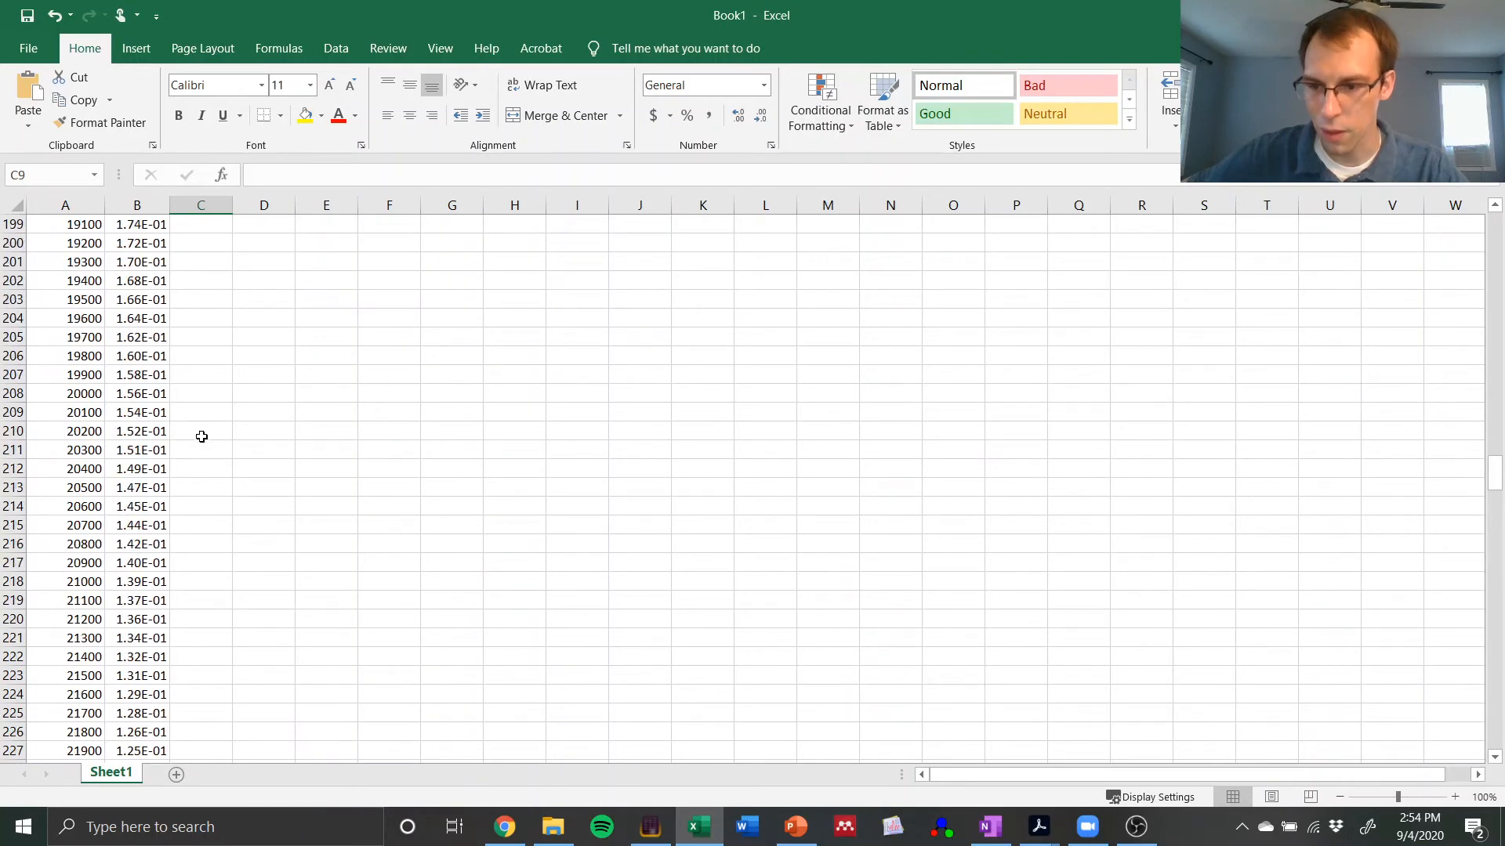
scroll(201, 435, "down", 7)
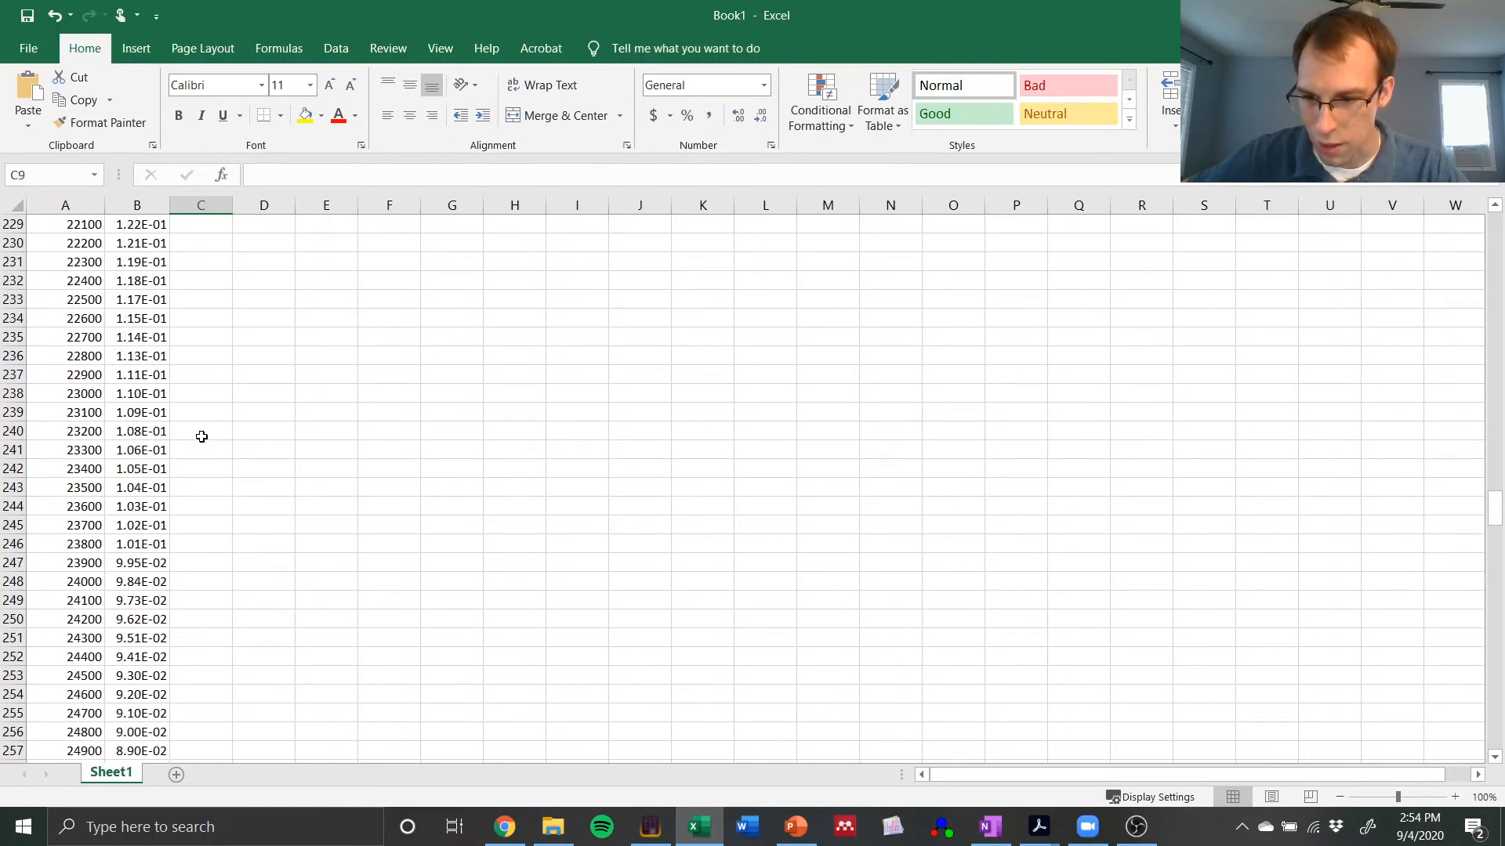
scroll(201, 437, "up", 4)
scroll(201, 436, "up", 20)
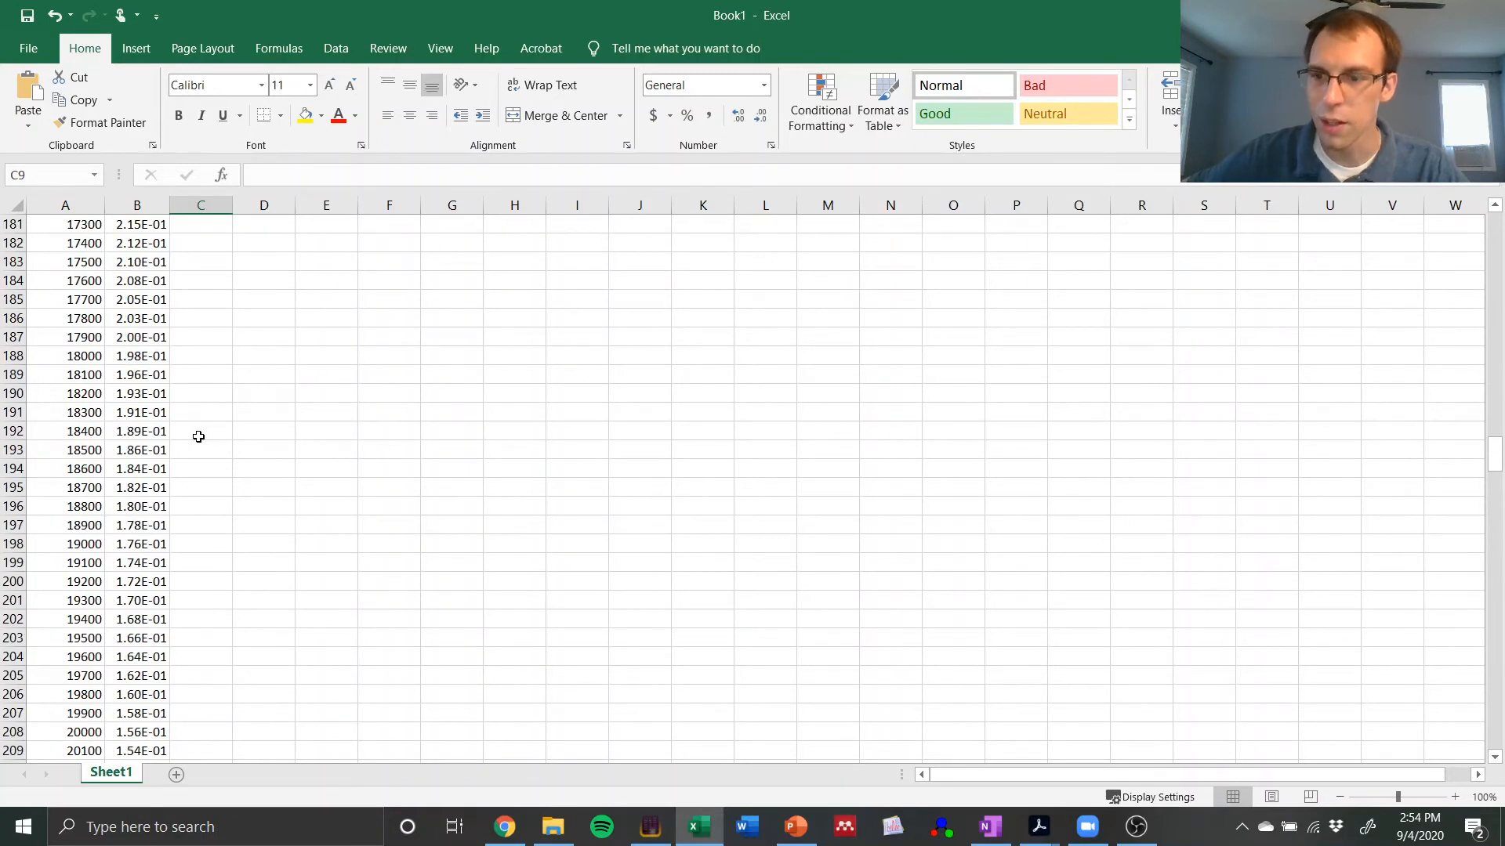
scroll(198, 436, "up", 20)
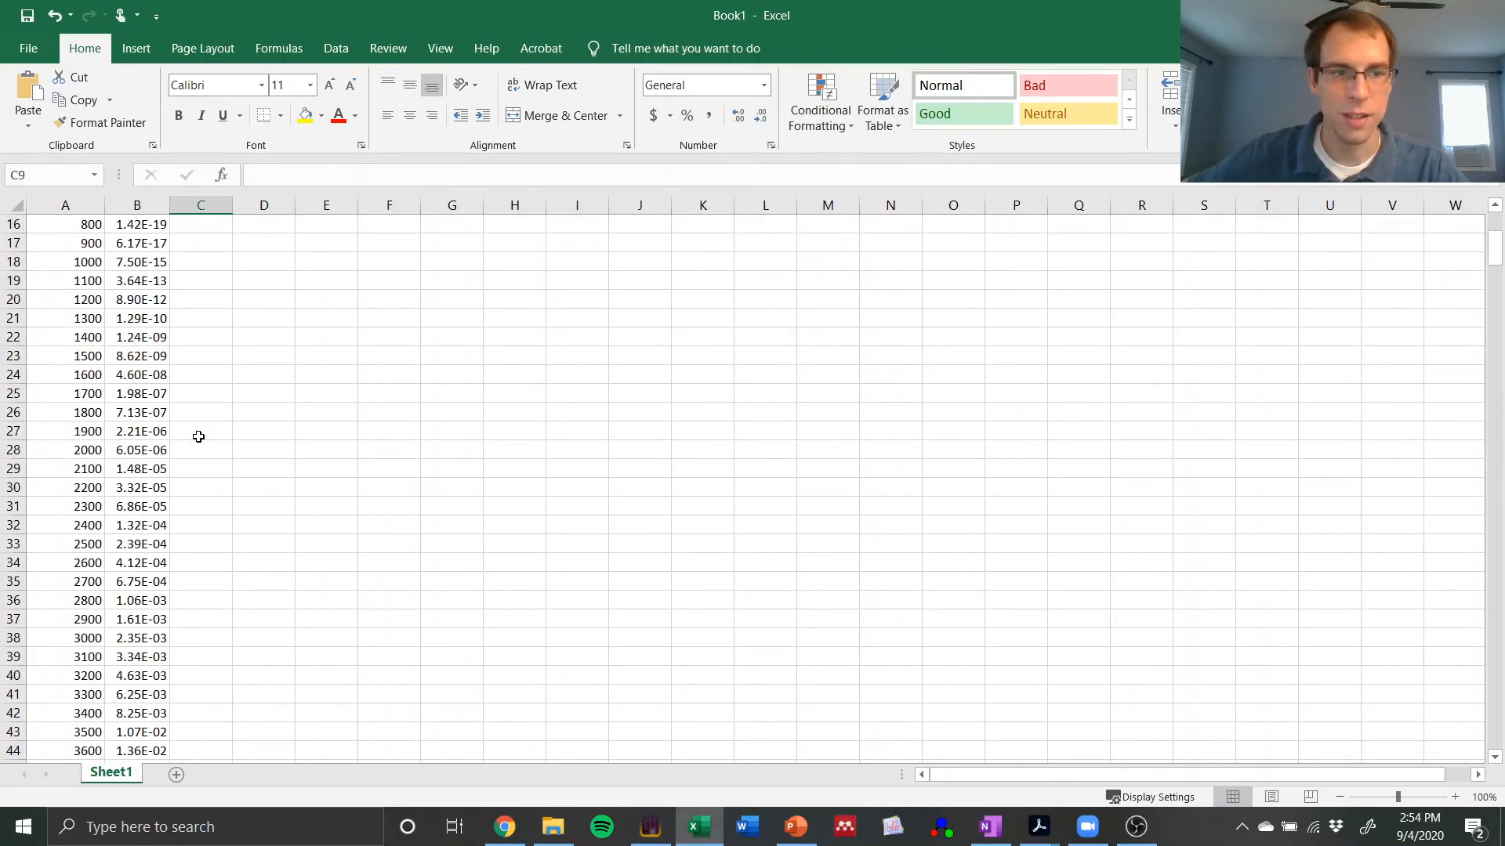
scroll(198, 436, "up", 5)
left_click(80, 377)
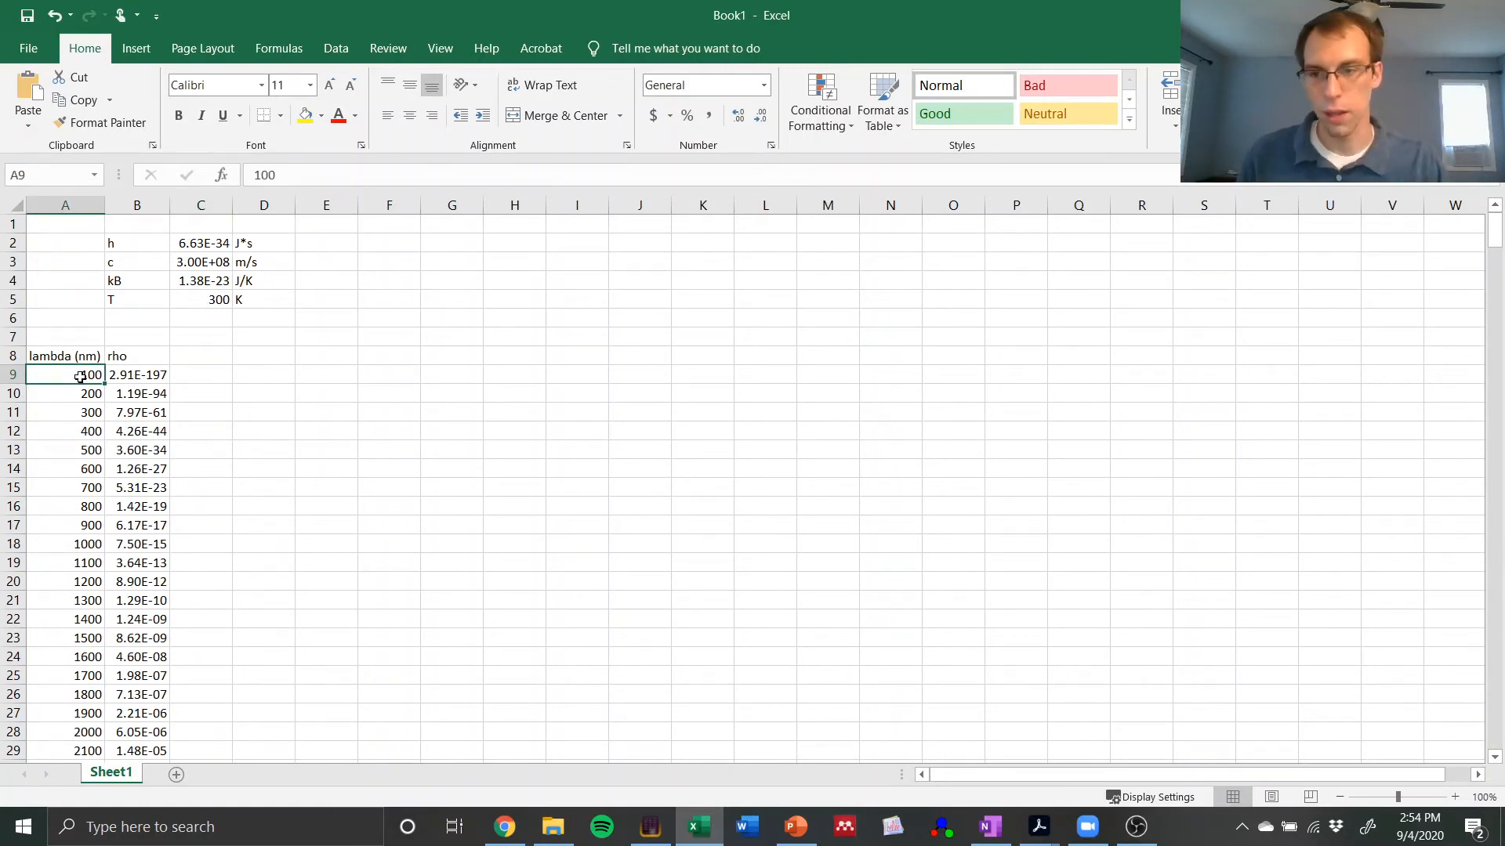
Step: Insert an empty Scatter with Straight Lines chart beside the data and enlarge it to span about columns F to O
left_click(276, 353)
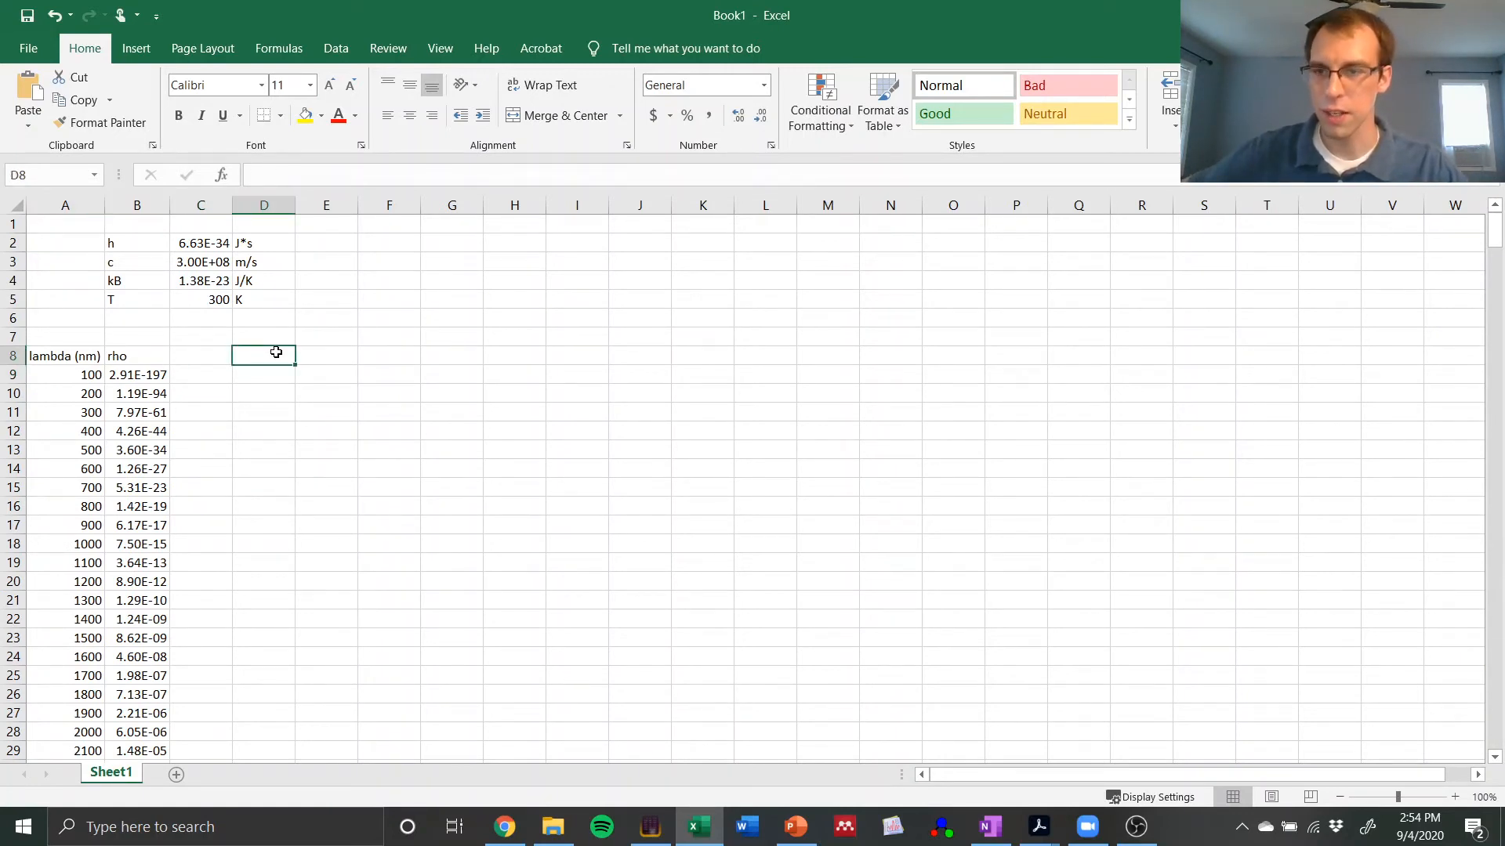
left_click(135, 51)
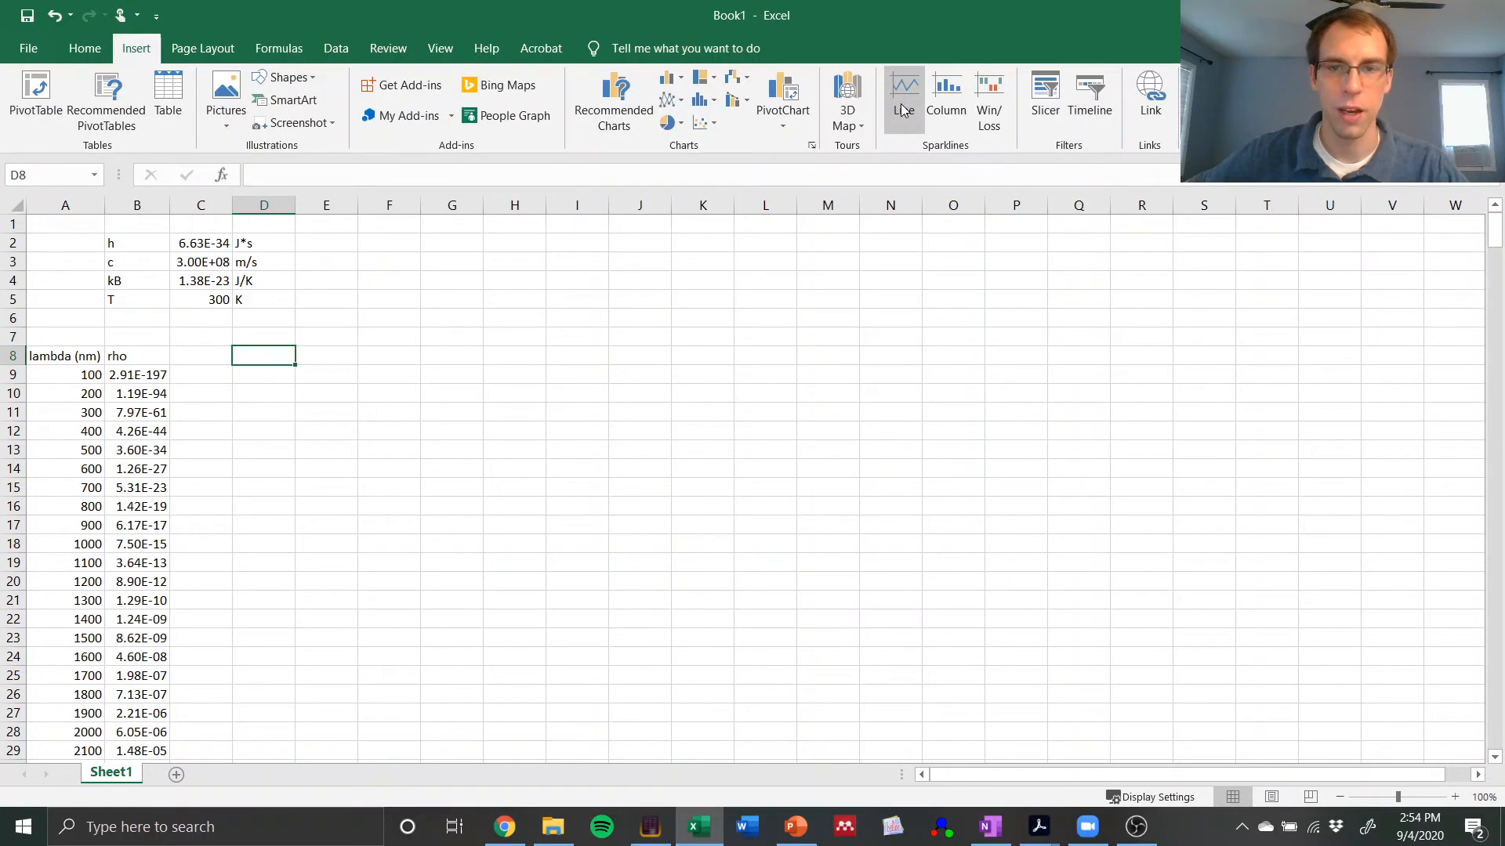
left_click(704, 124)
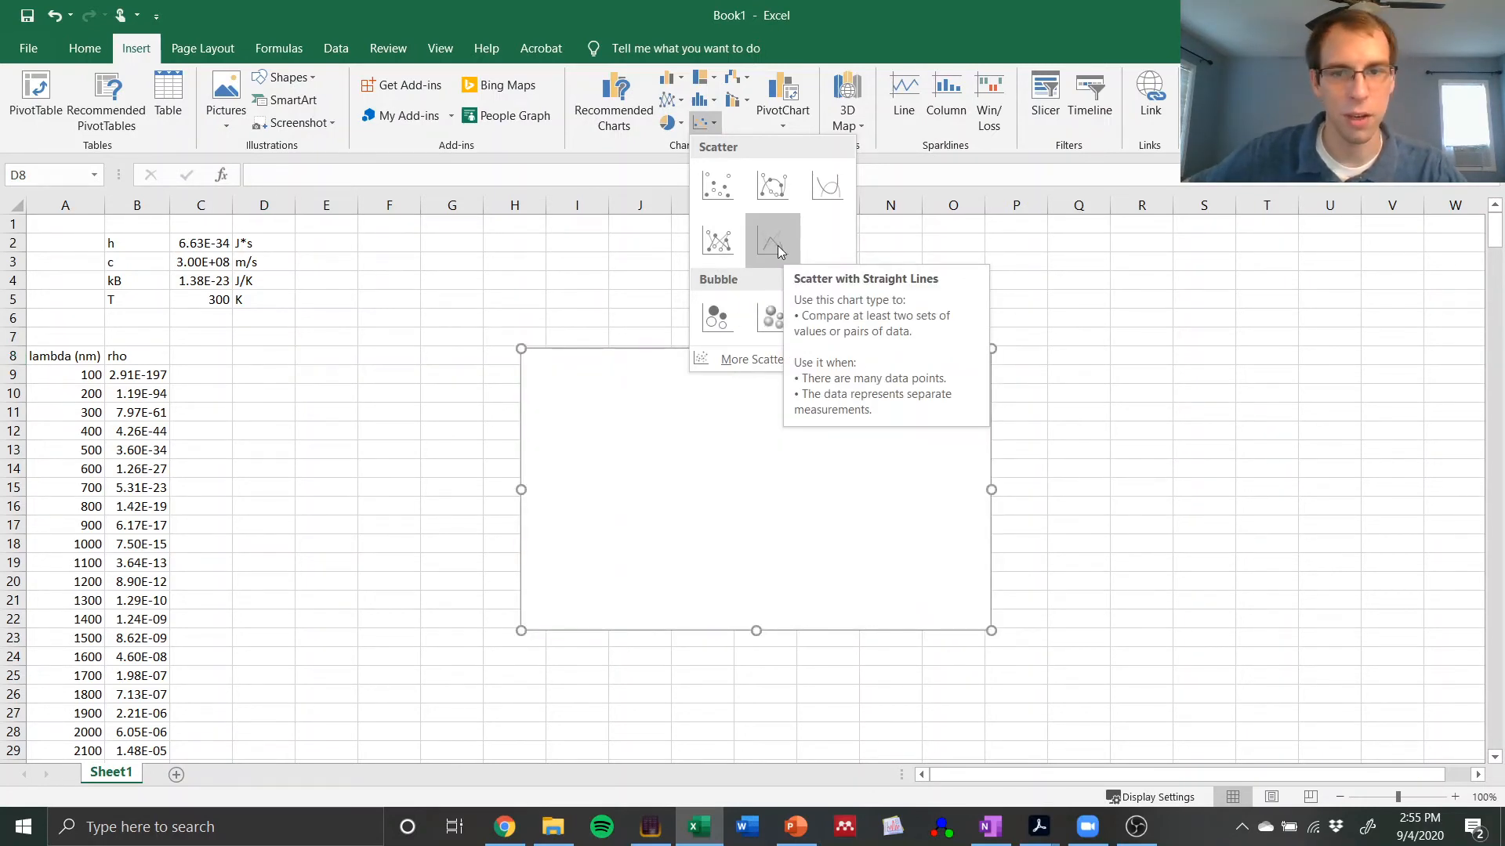
left_click(777, 246)
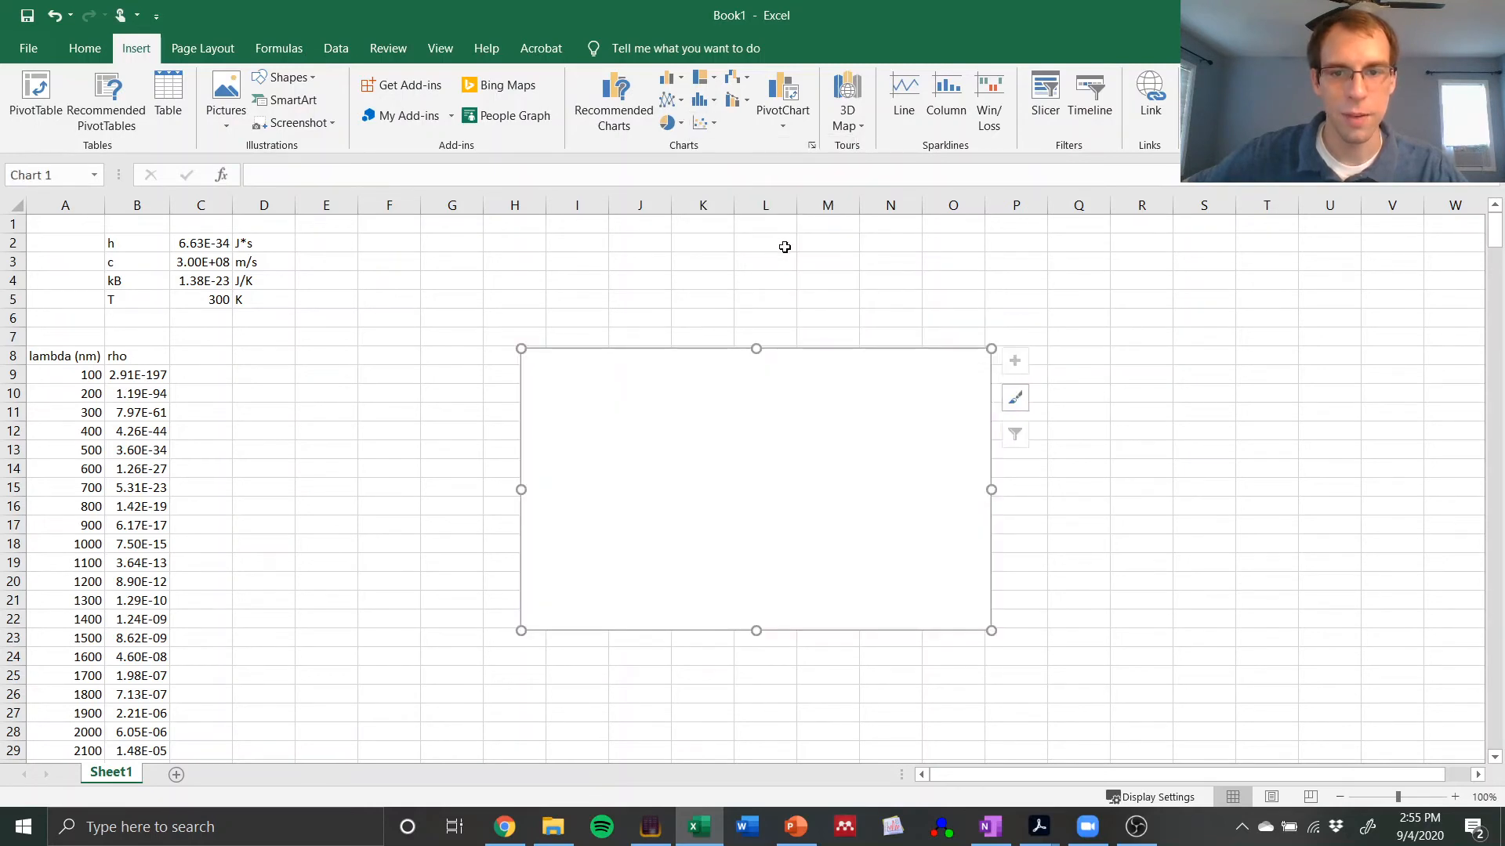
left_click_drag(517, 343, 364, 282)
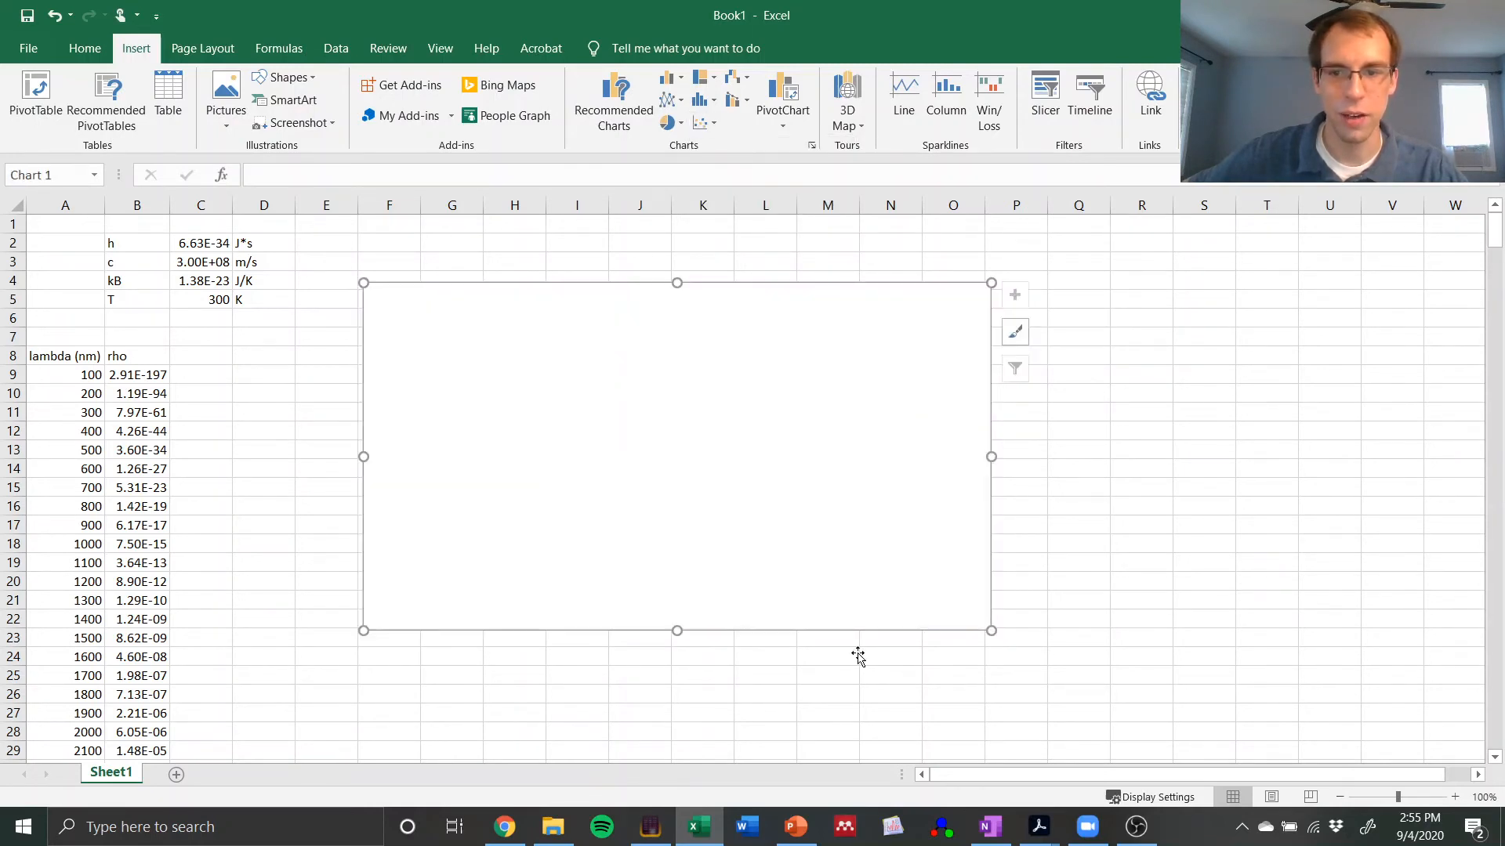
Step: Add a data series named Blackbody to the empty chart
right_click(633, 379)
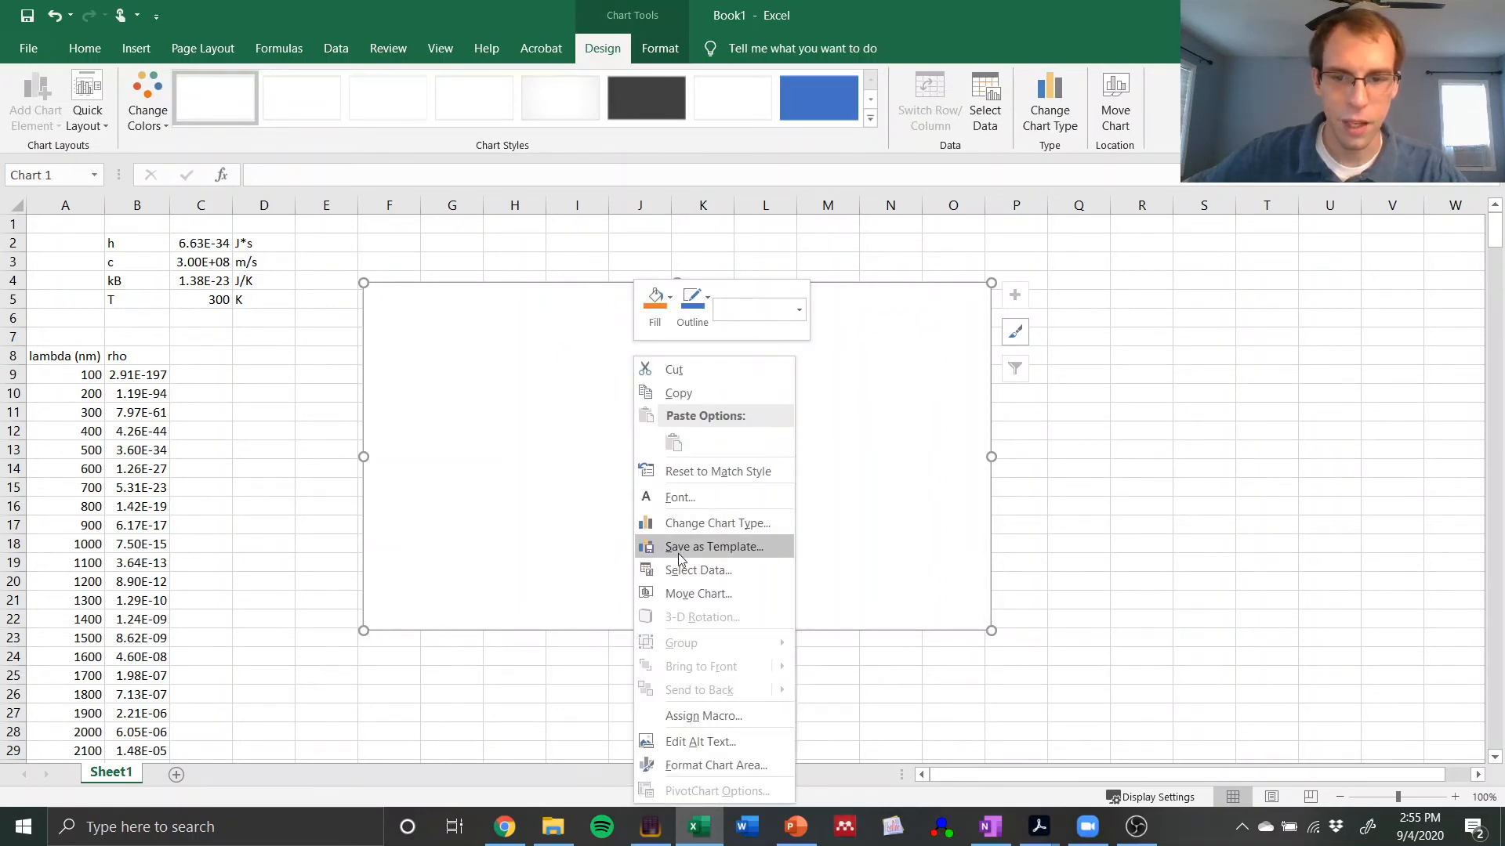
left_click(693, 570)
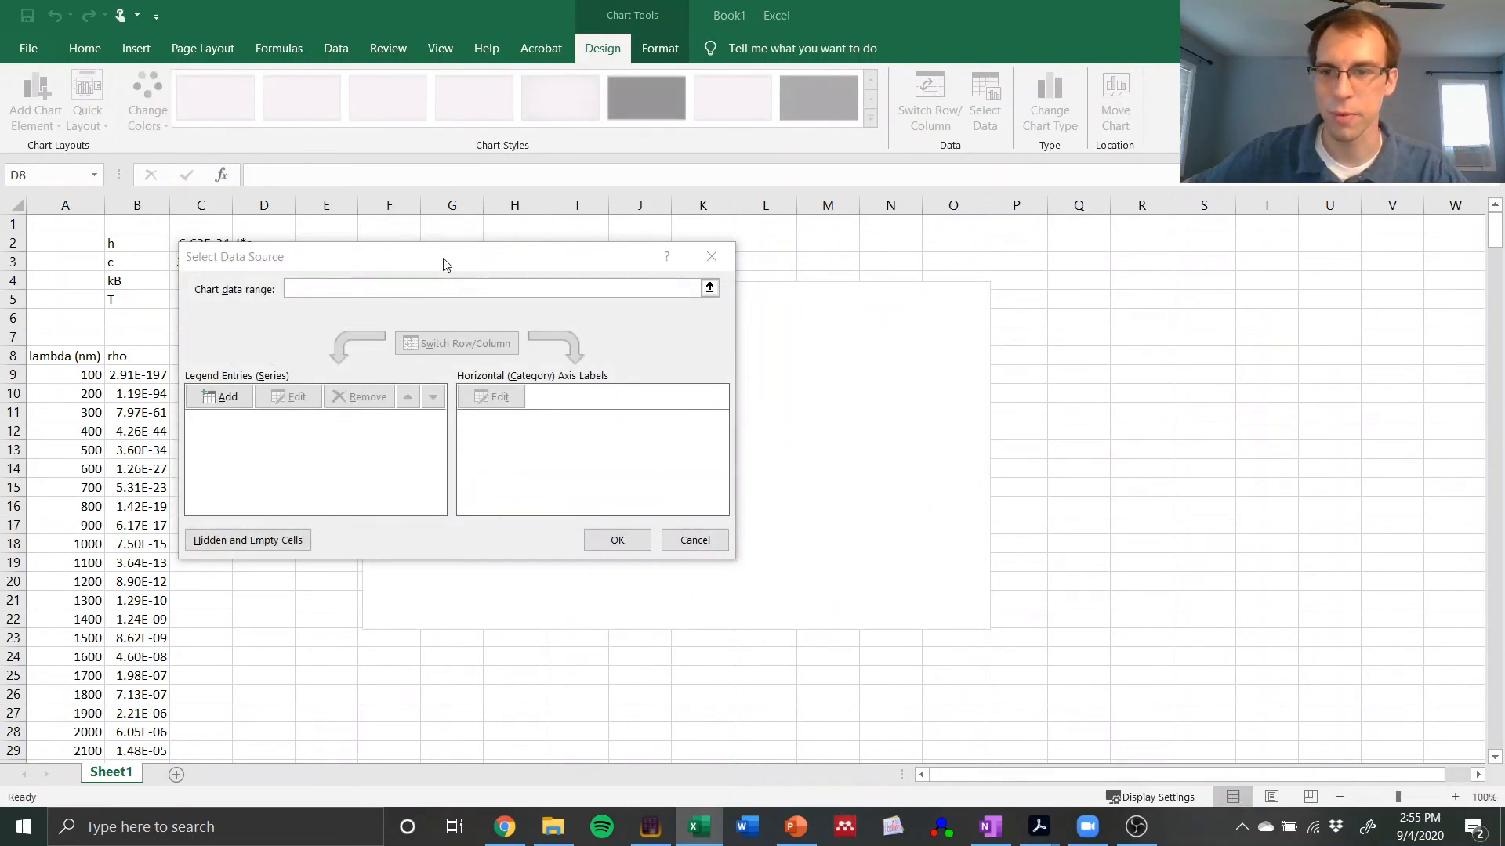
left_click_drag(443, 262, 636, 243)
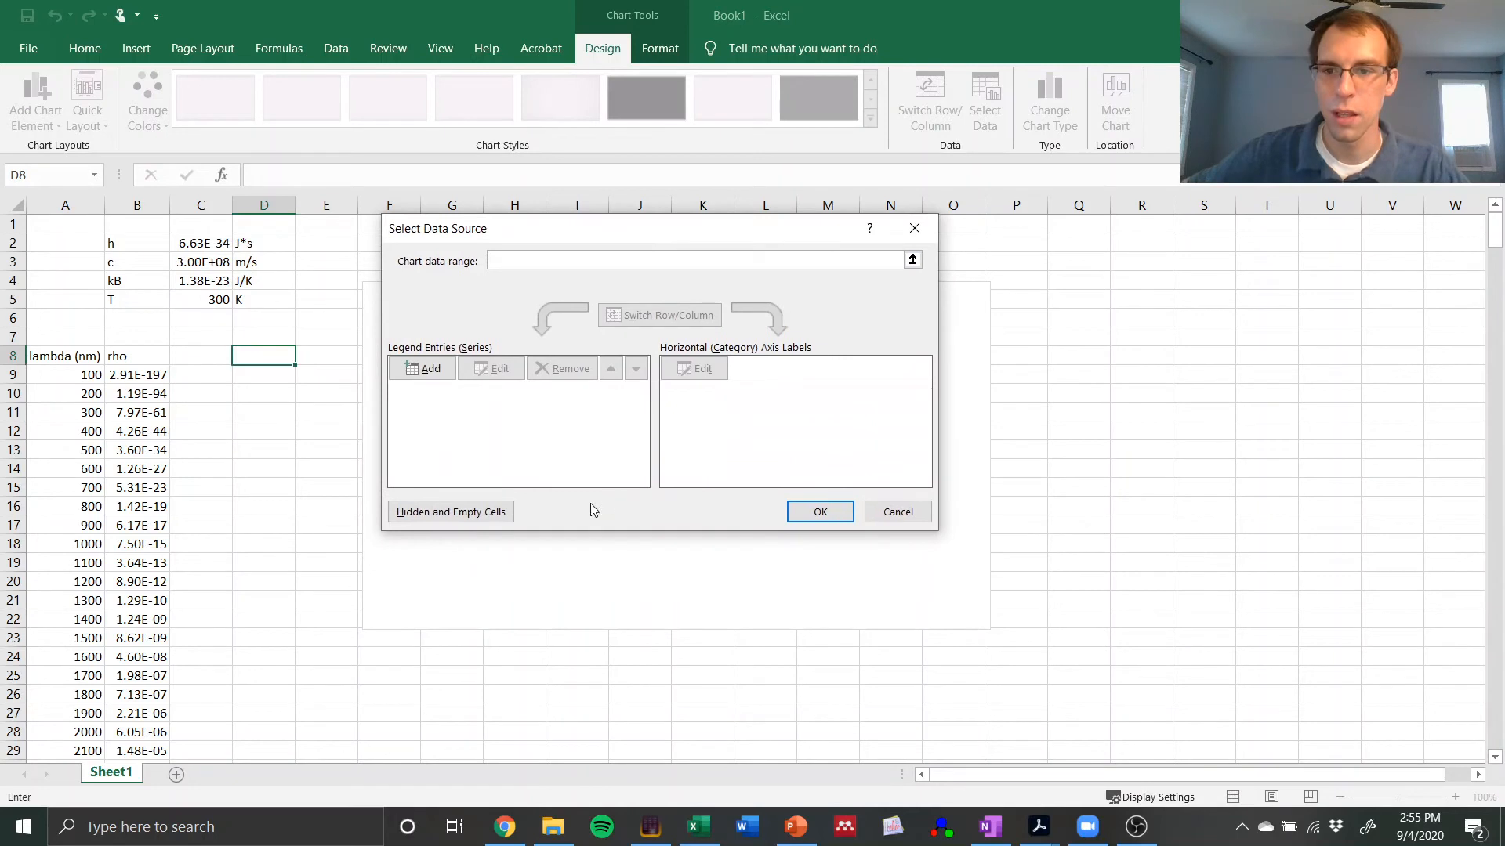
left_click(422, 370)
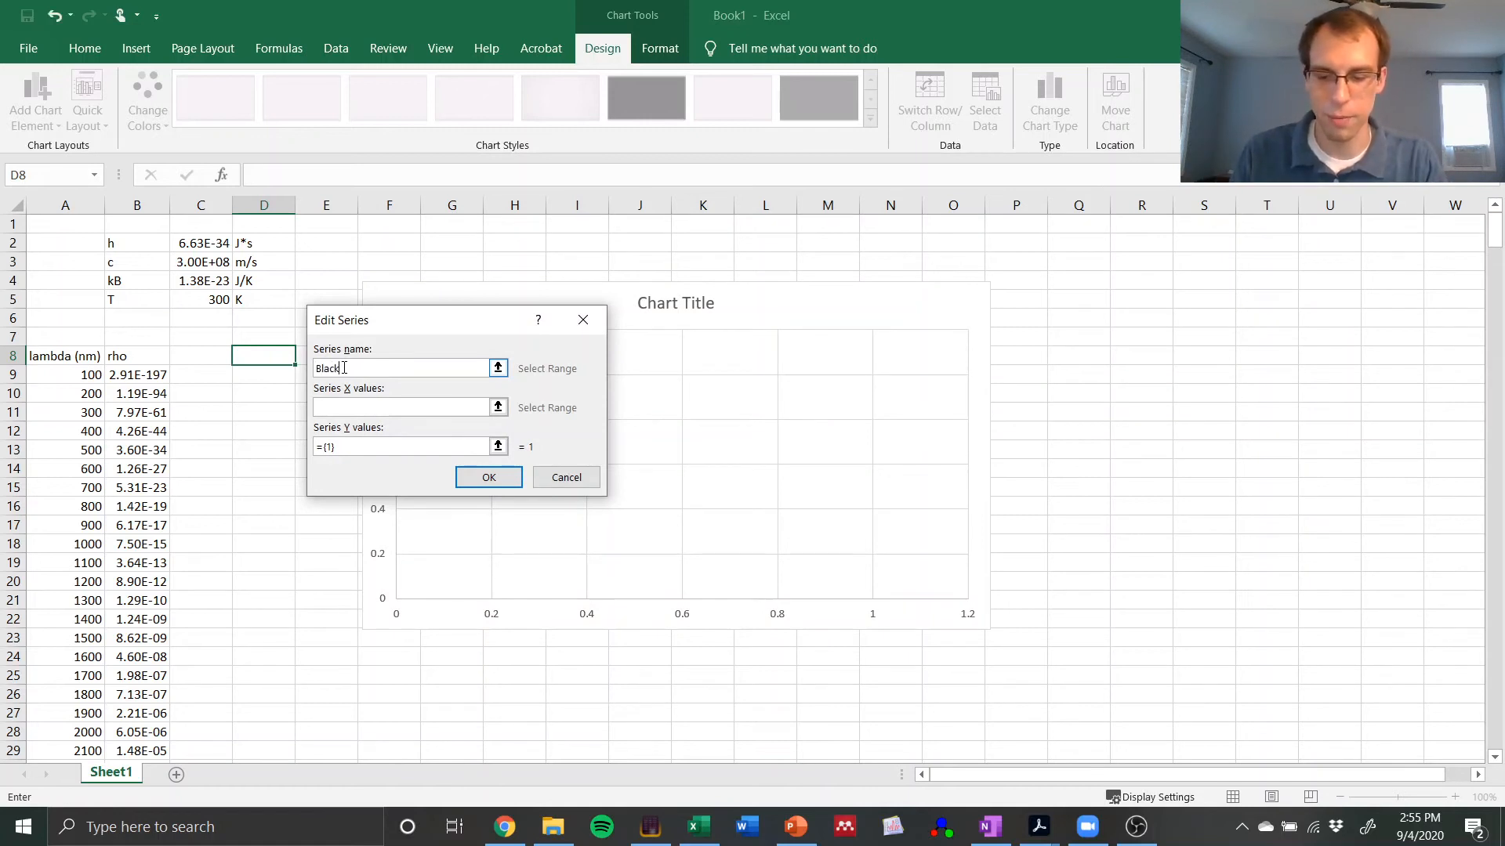
type("Blackbody")
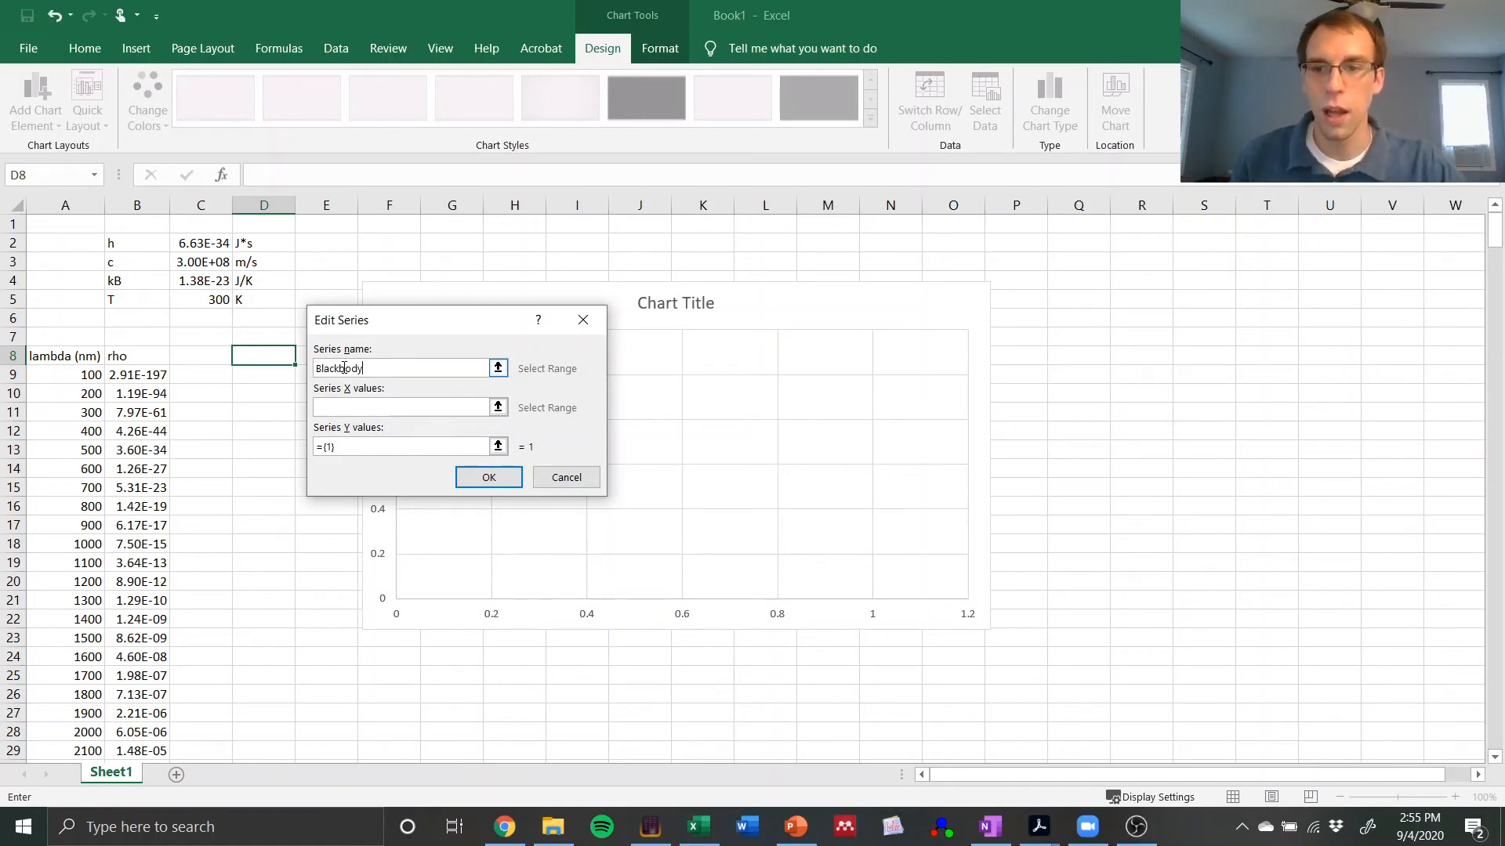
Step: Start the range for the series X values at the first wavelength, cell A9
left_click(362, 406)
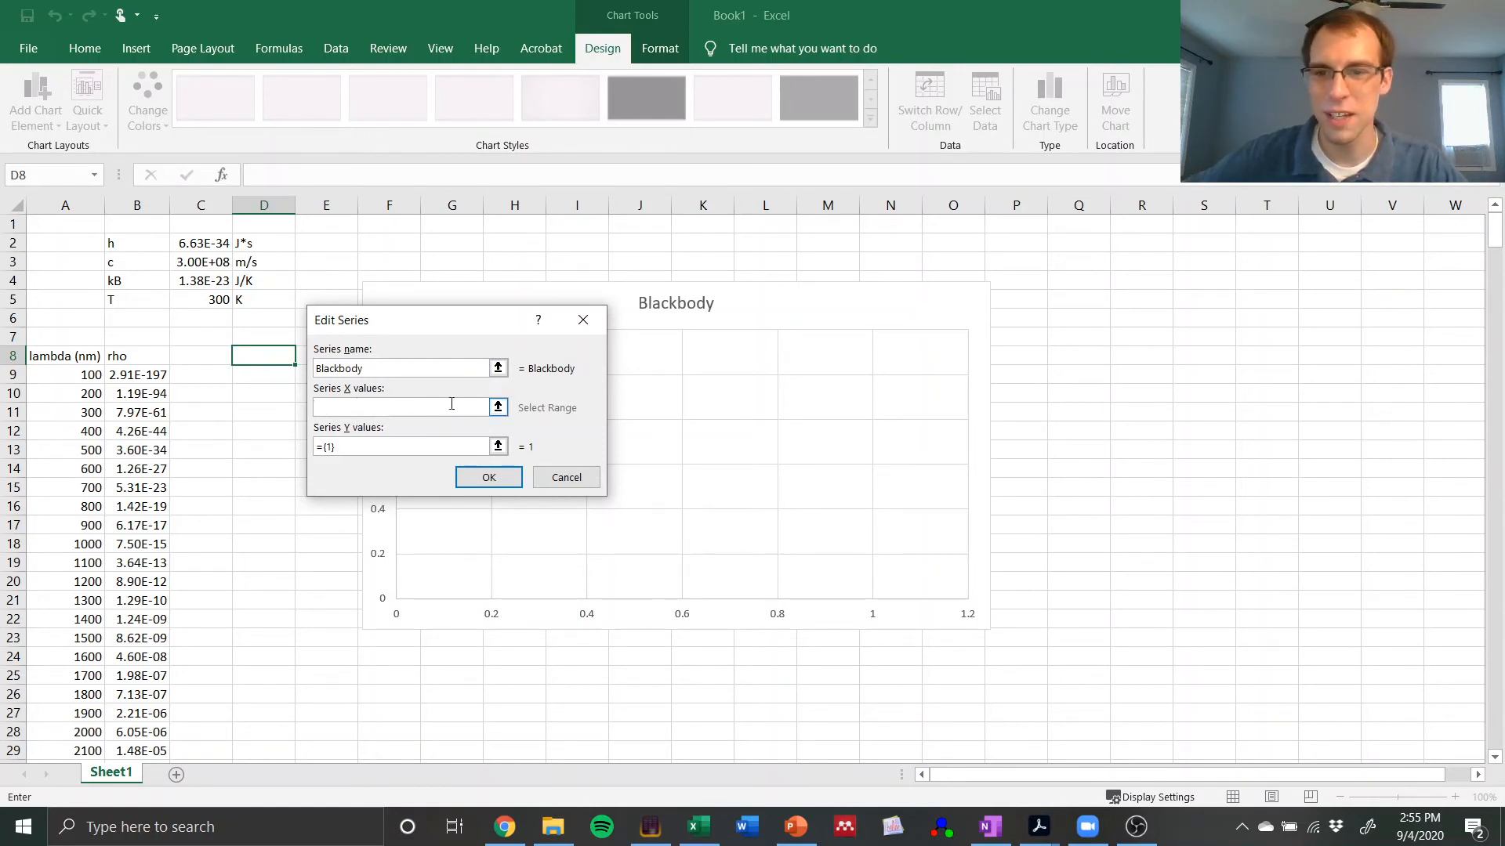
left_click(497, 407)
left_click(79, 376)
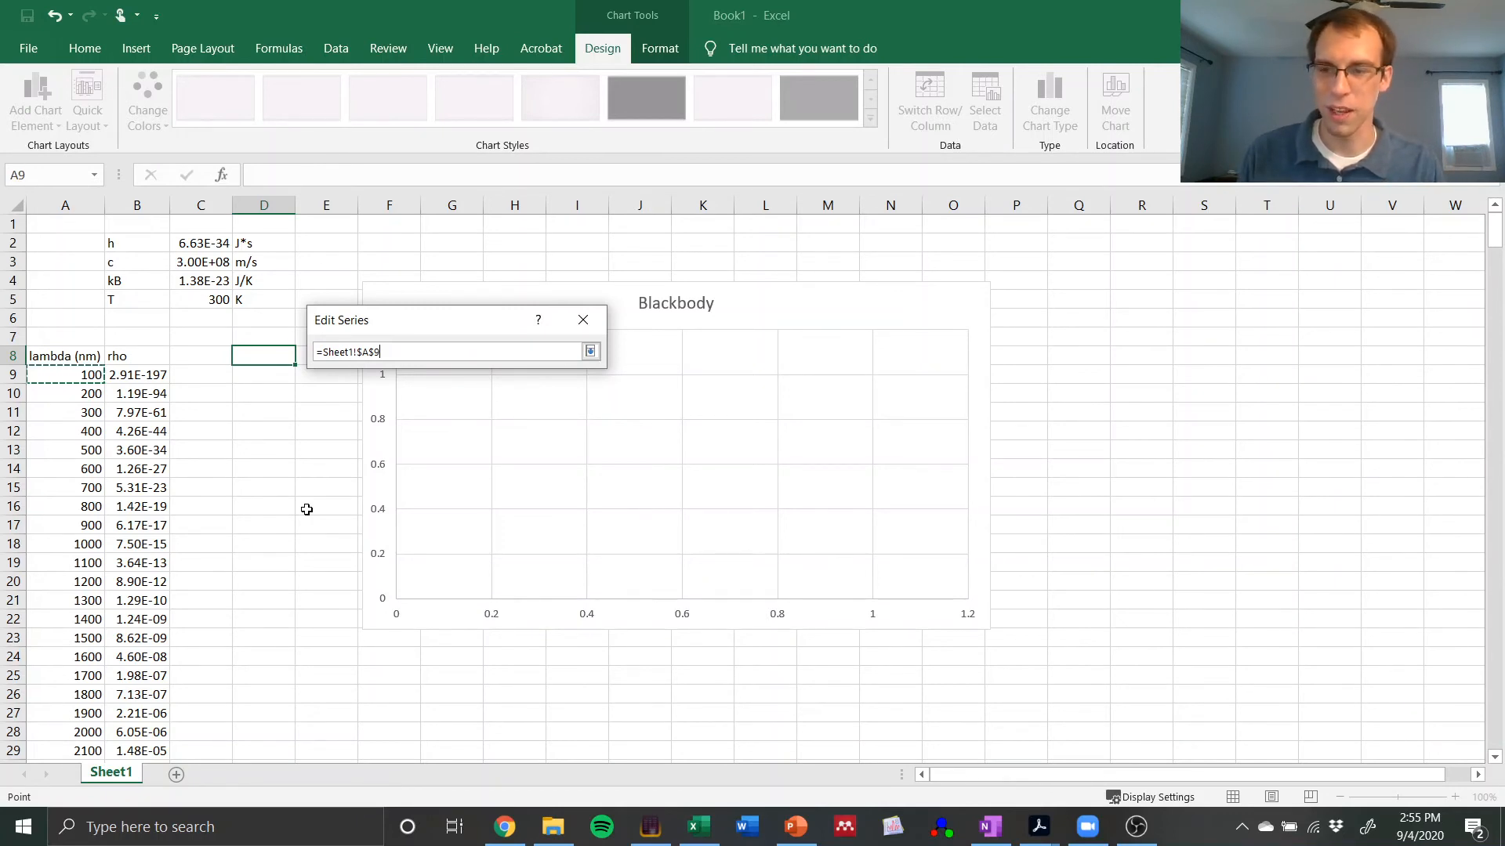
key("shift+Down")
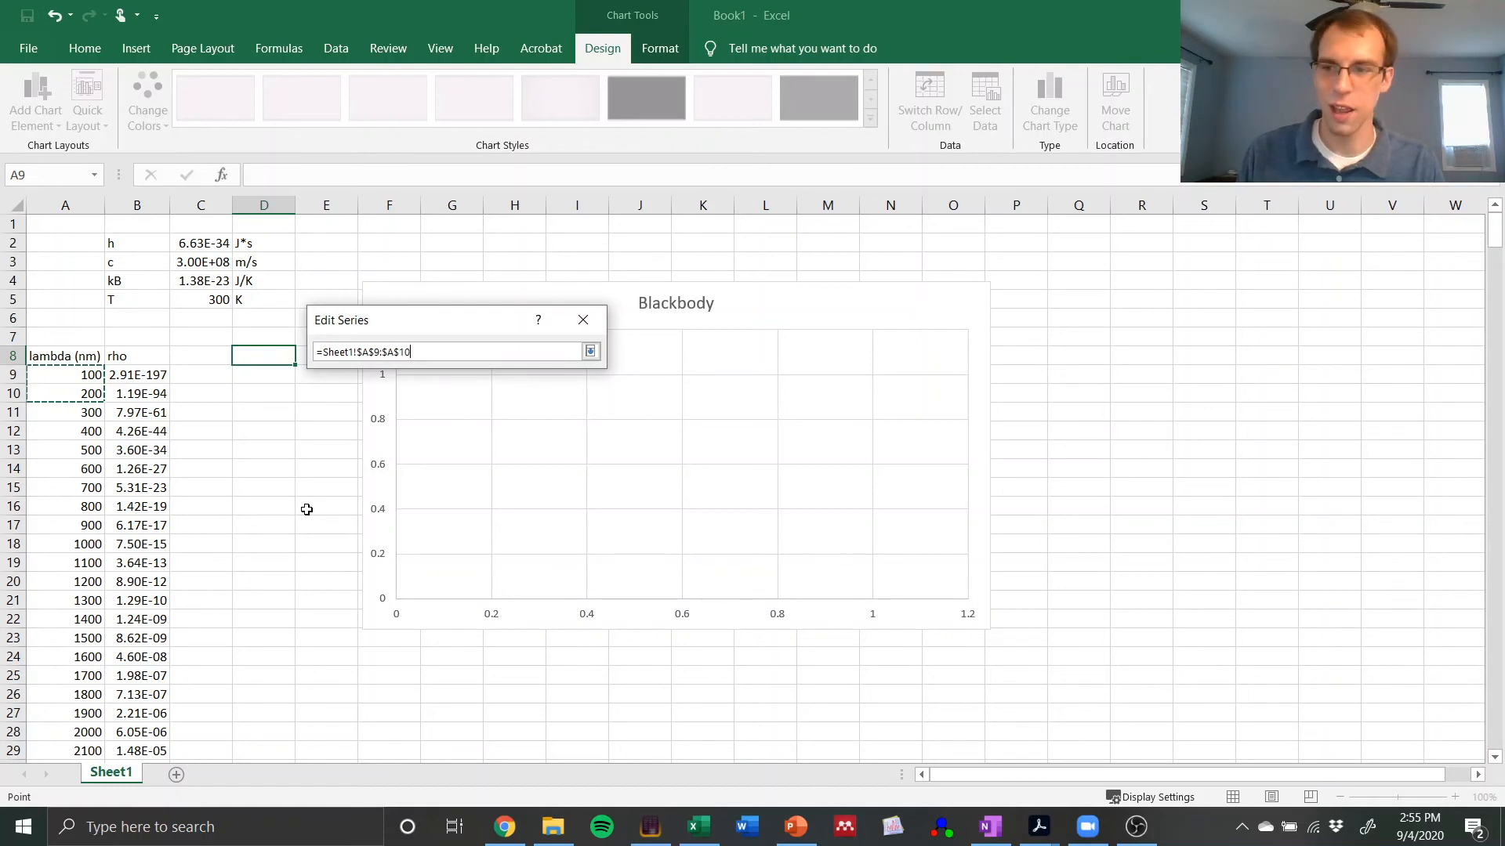
key("shift+Down")
key("shift+Down")
key("shift+Down")
key("shift+Up")
key("shift+Up")
key("shift+Up")
key("shift+Up")
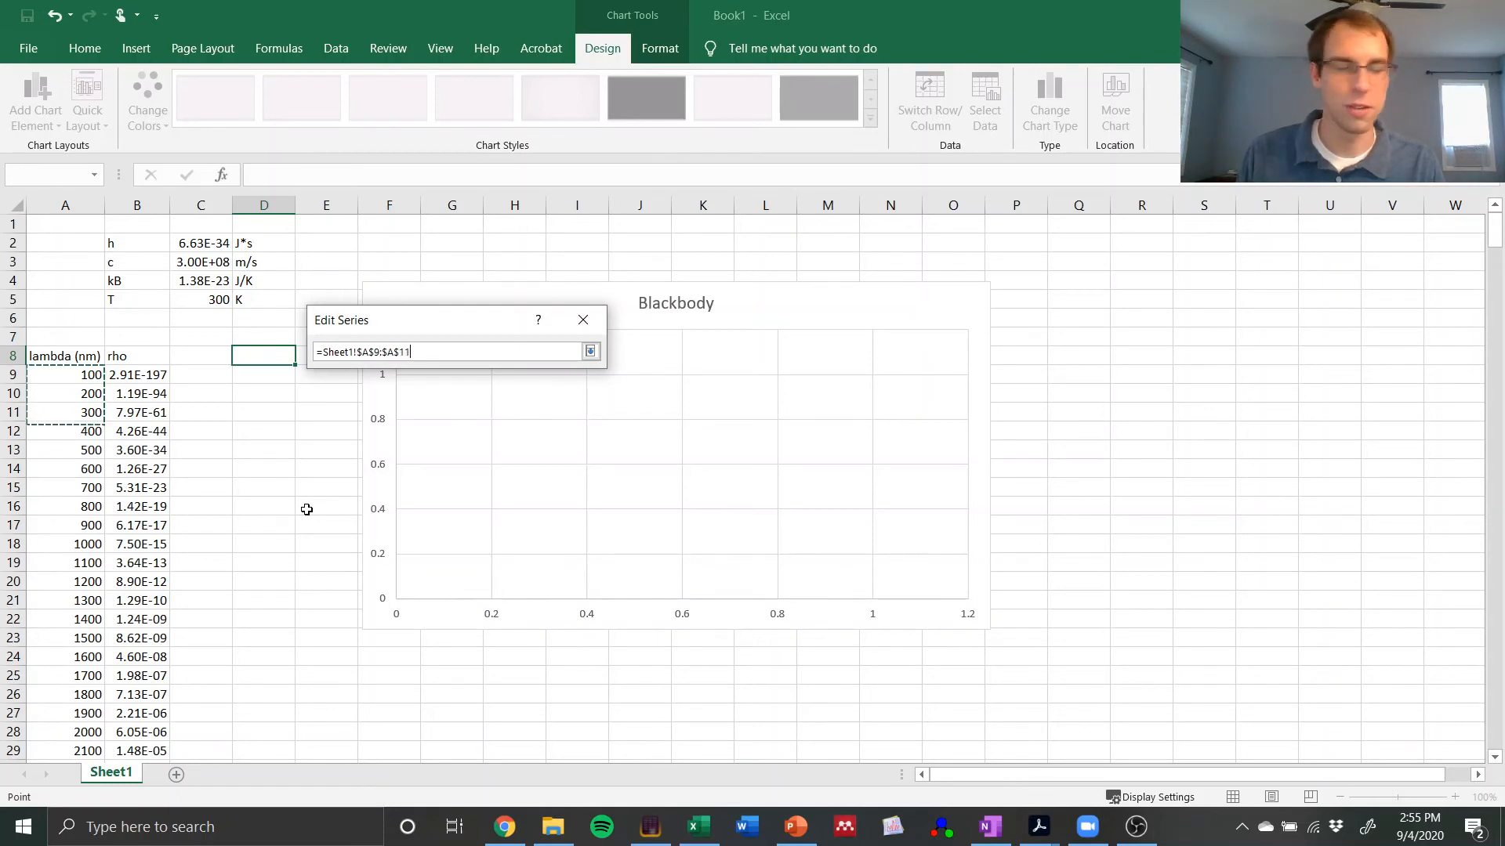
key("shift+Down")
key("shift+Down")
key("shift+Down")
key("shift+Down")
key("shift+Up")
key("shift+Up")
key("shift+Up")
key("shift+Up")
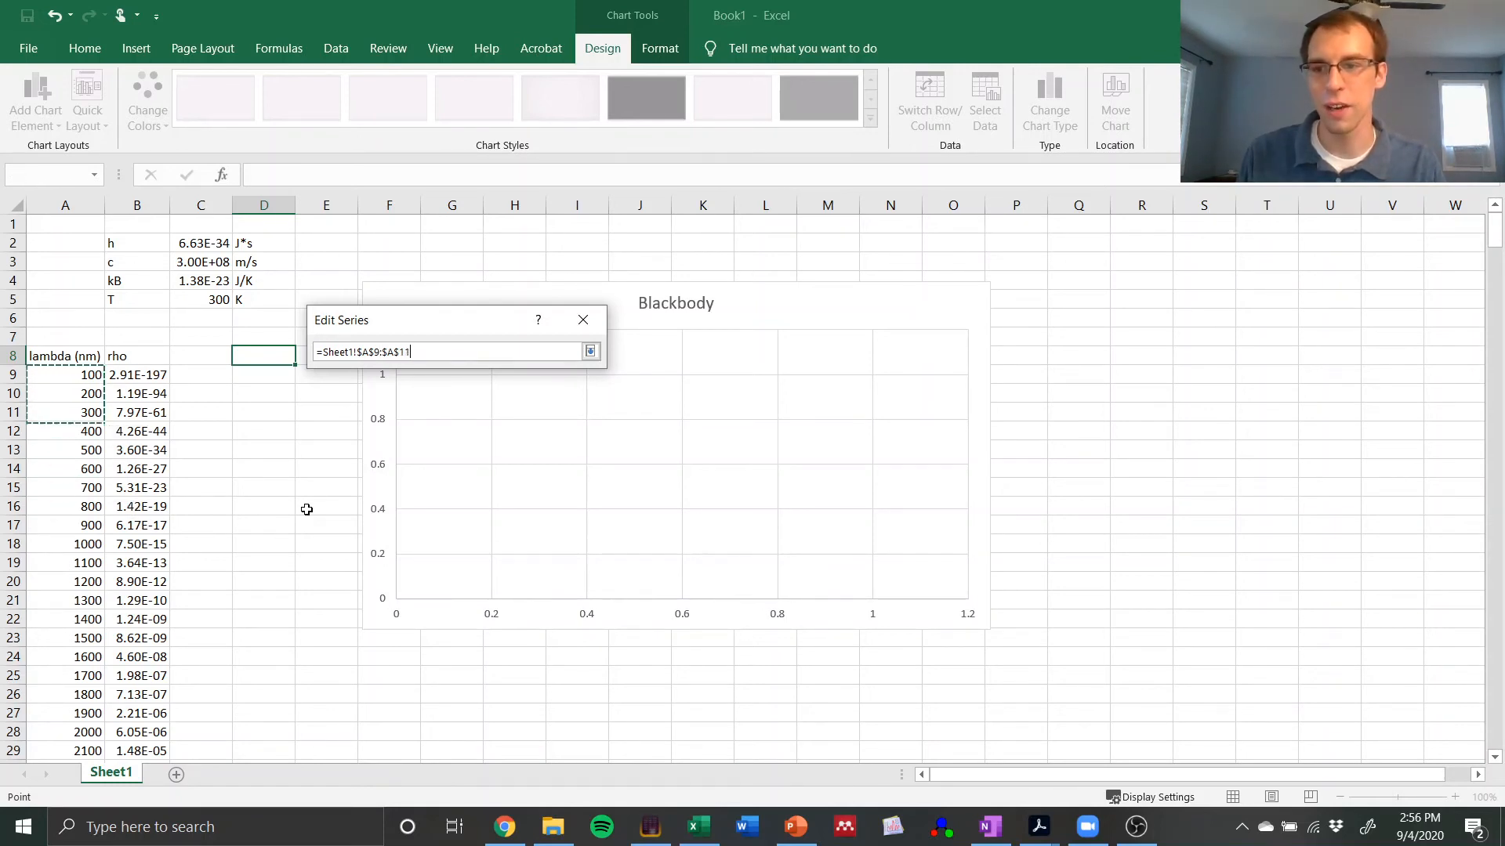
key("shift+Up")
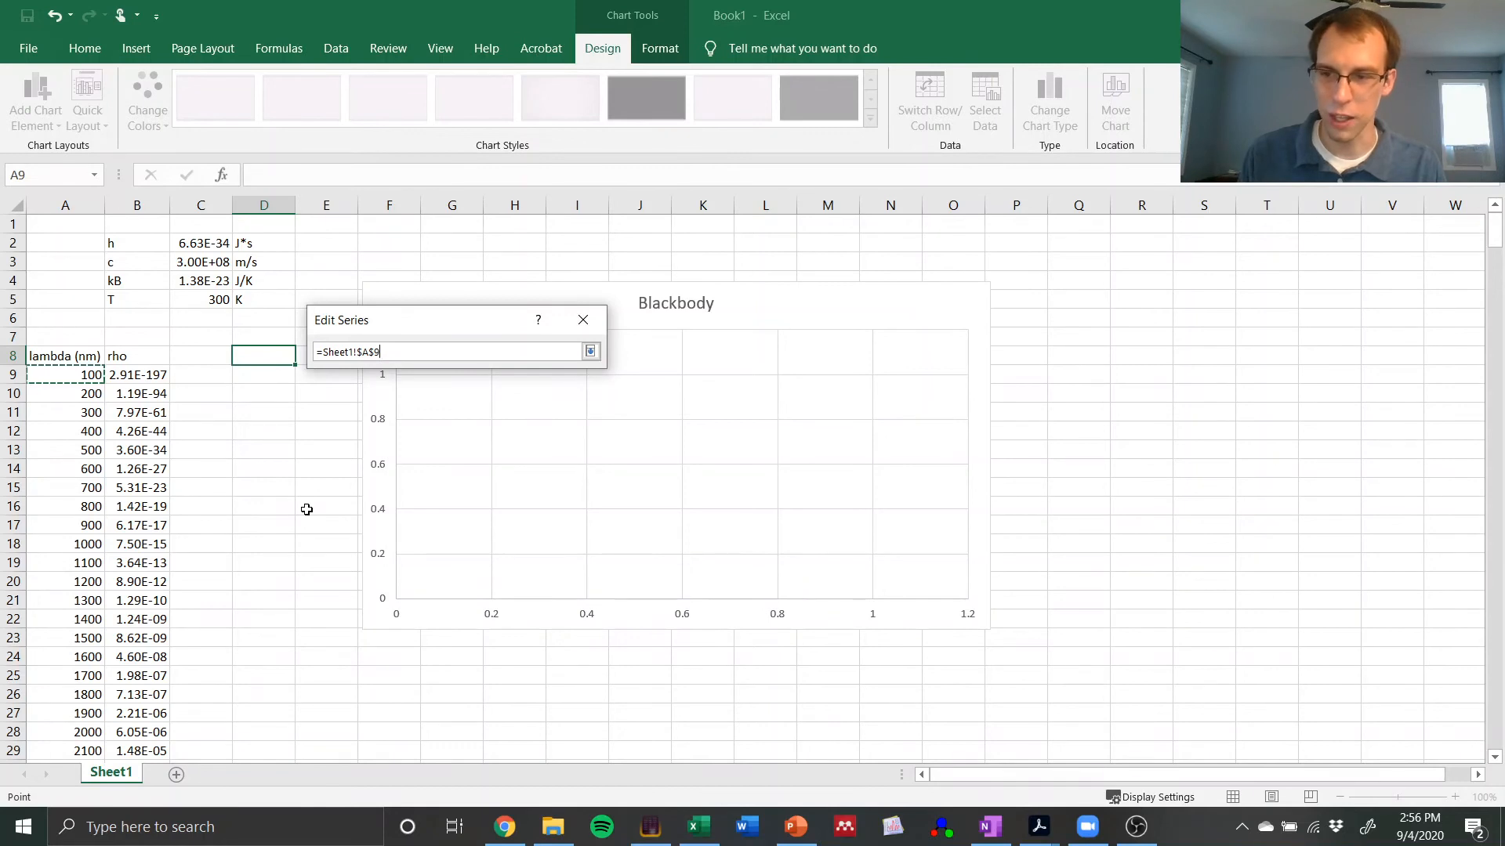
key("ctrl+Down")
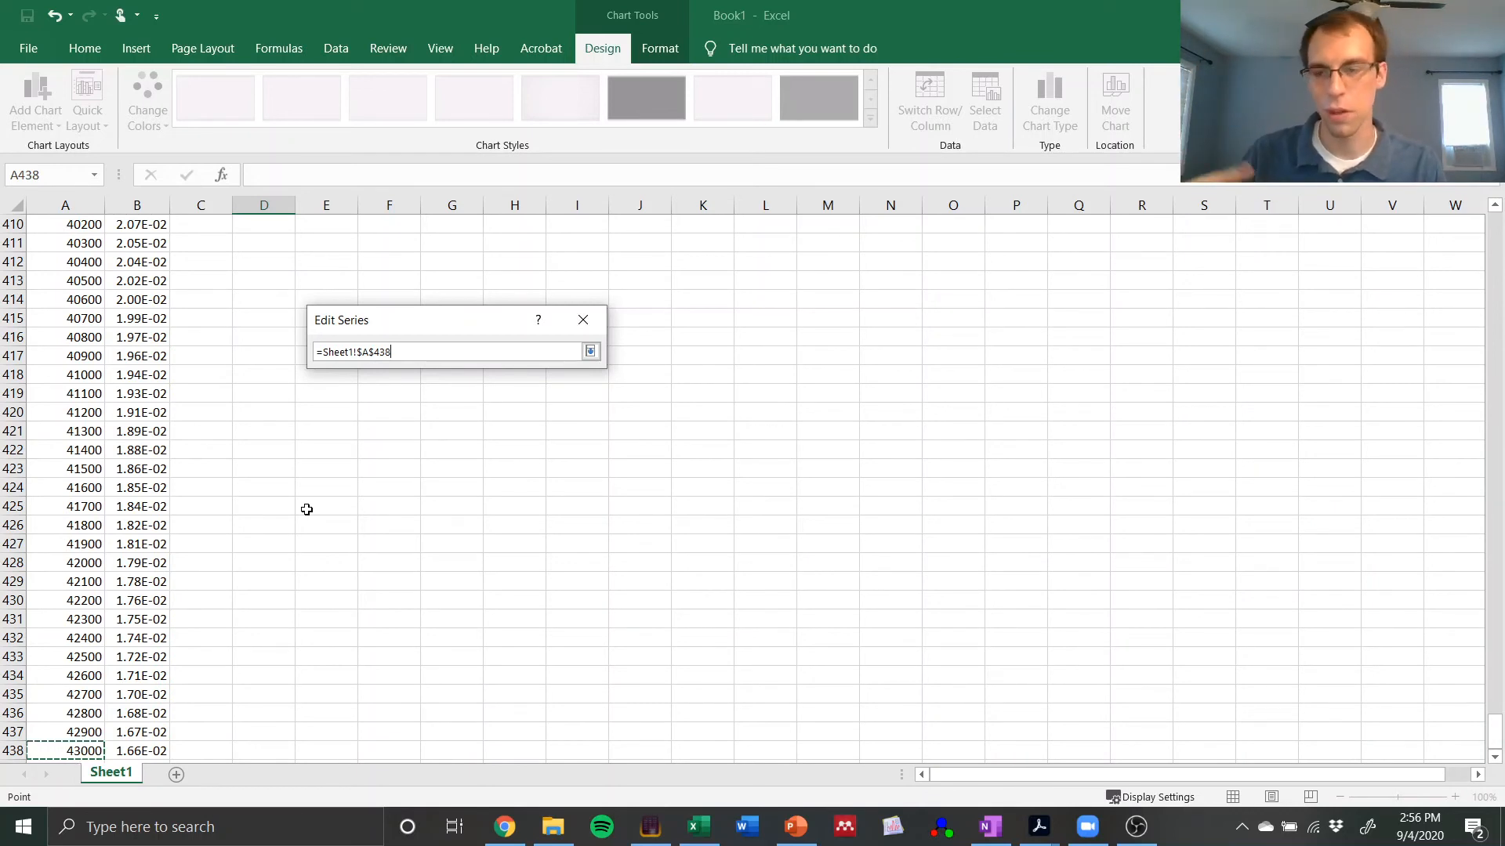
key("ctrl+Up")
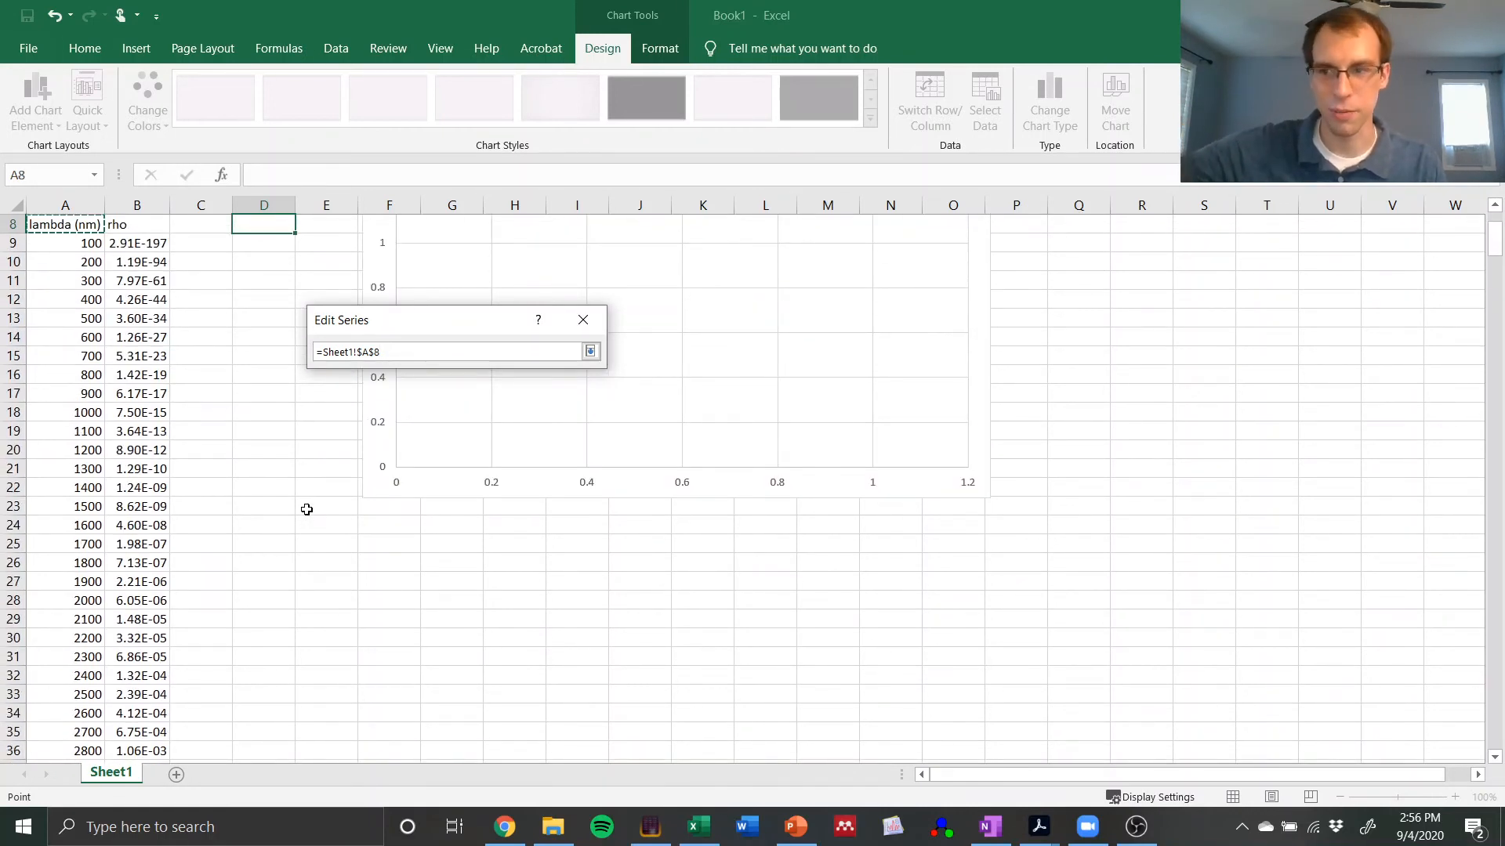
key("Down")
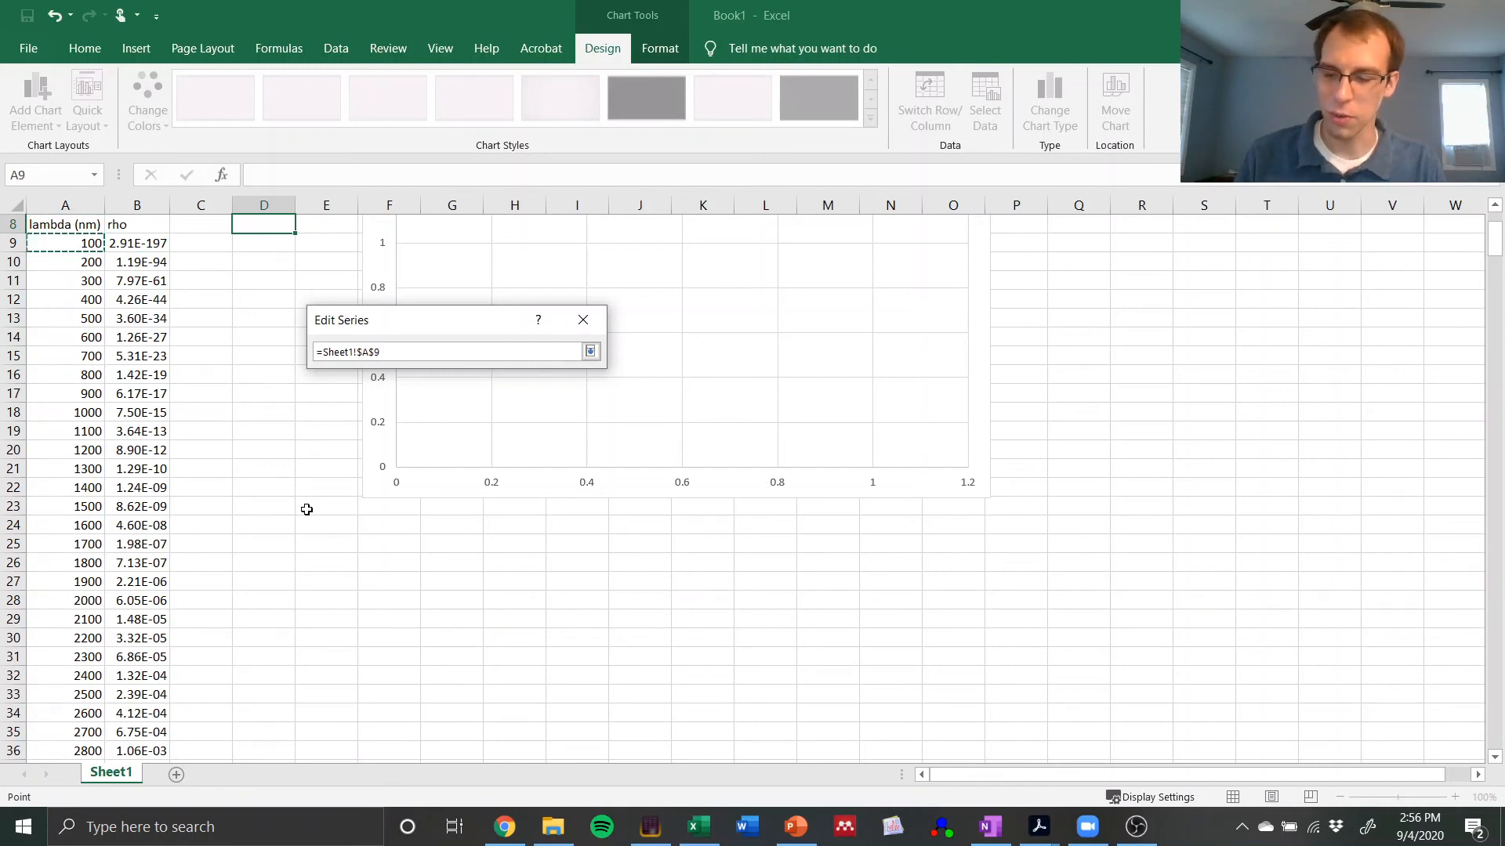
Step: Extend the series X values to cover all wavelengths, A9:A438, and accept the range
key("ctrl+shift+Down")
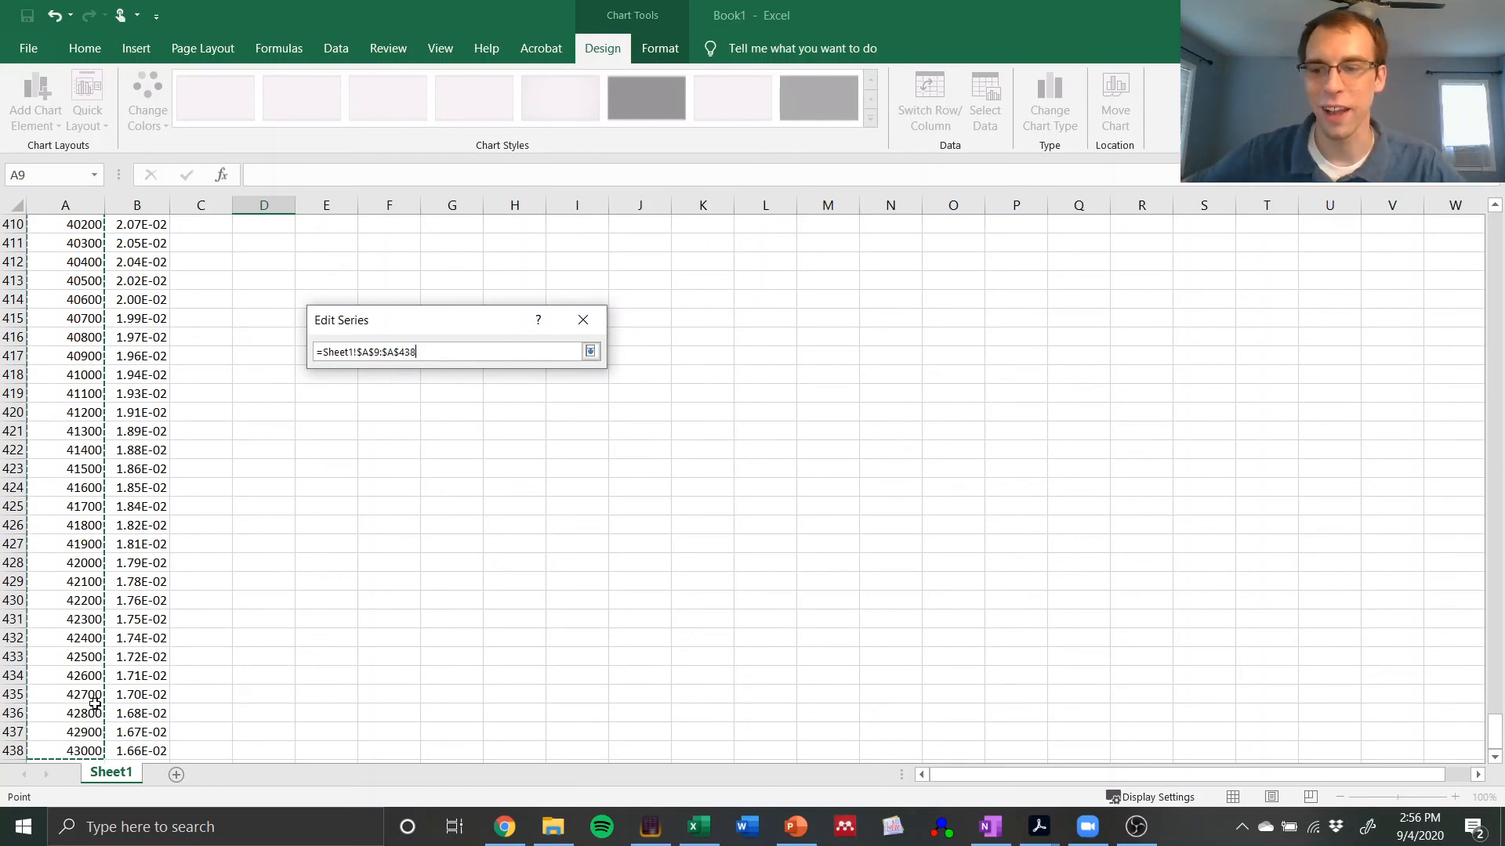
left_click(592, 347)
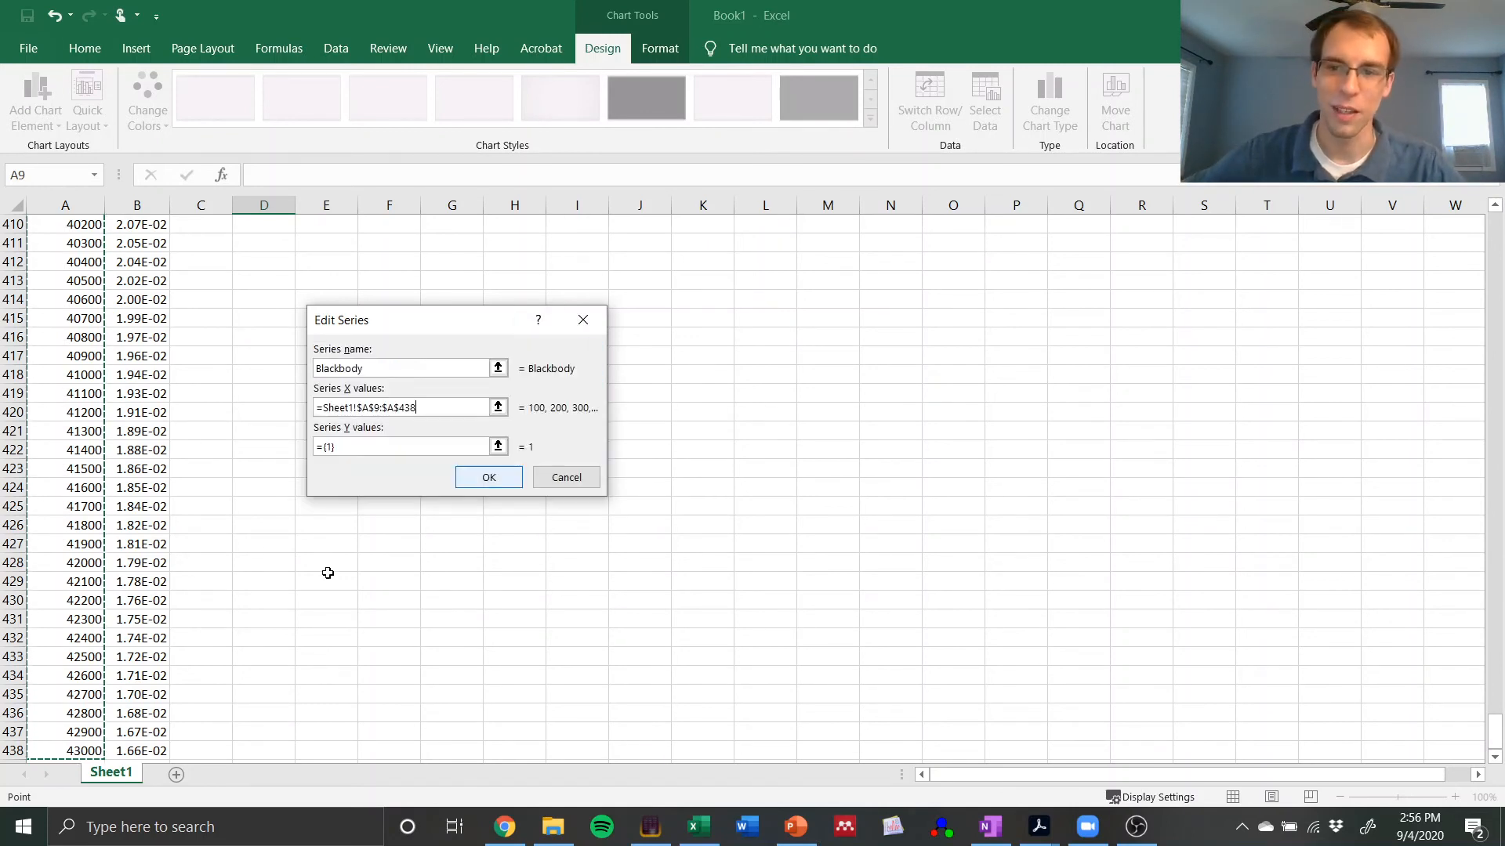
key("Tab")
Step: Set the series Y values to the rho range B9:B438 and apply the data source to the chart
left_click(498, 447)
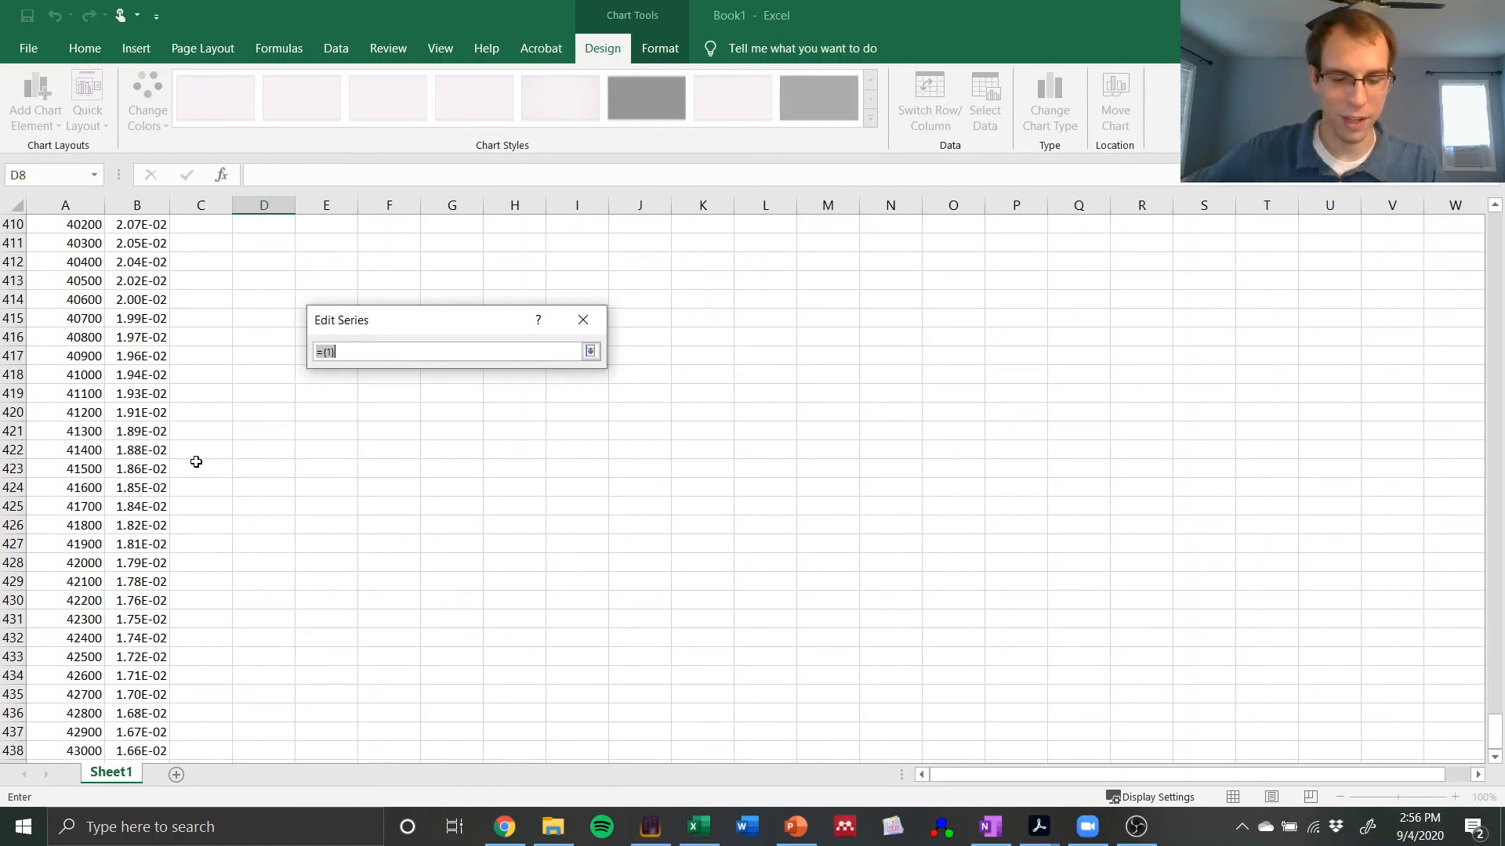
key("Right")
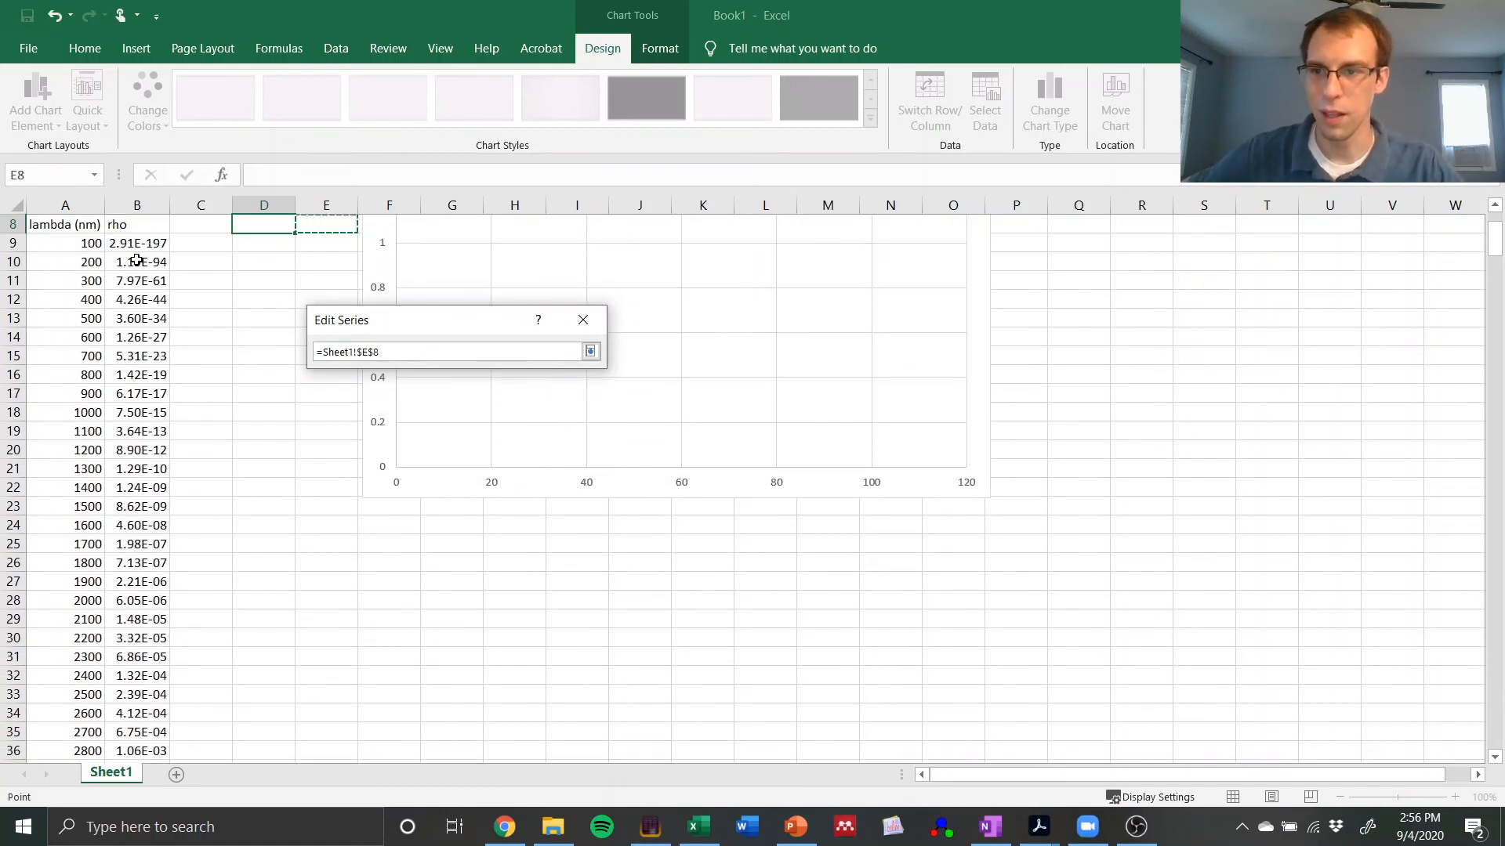
left_click(138, 244)
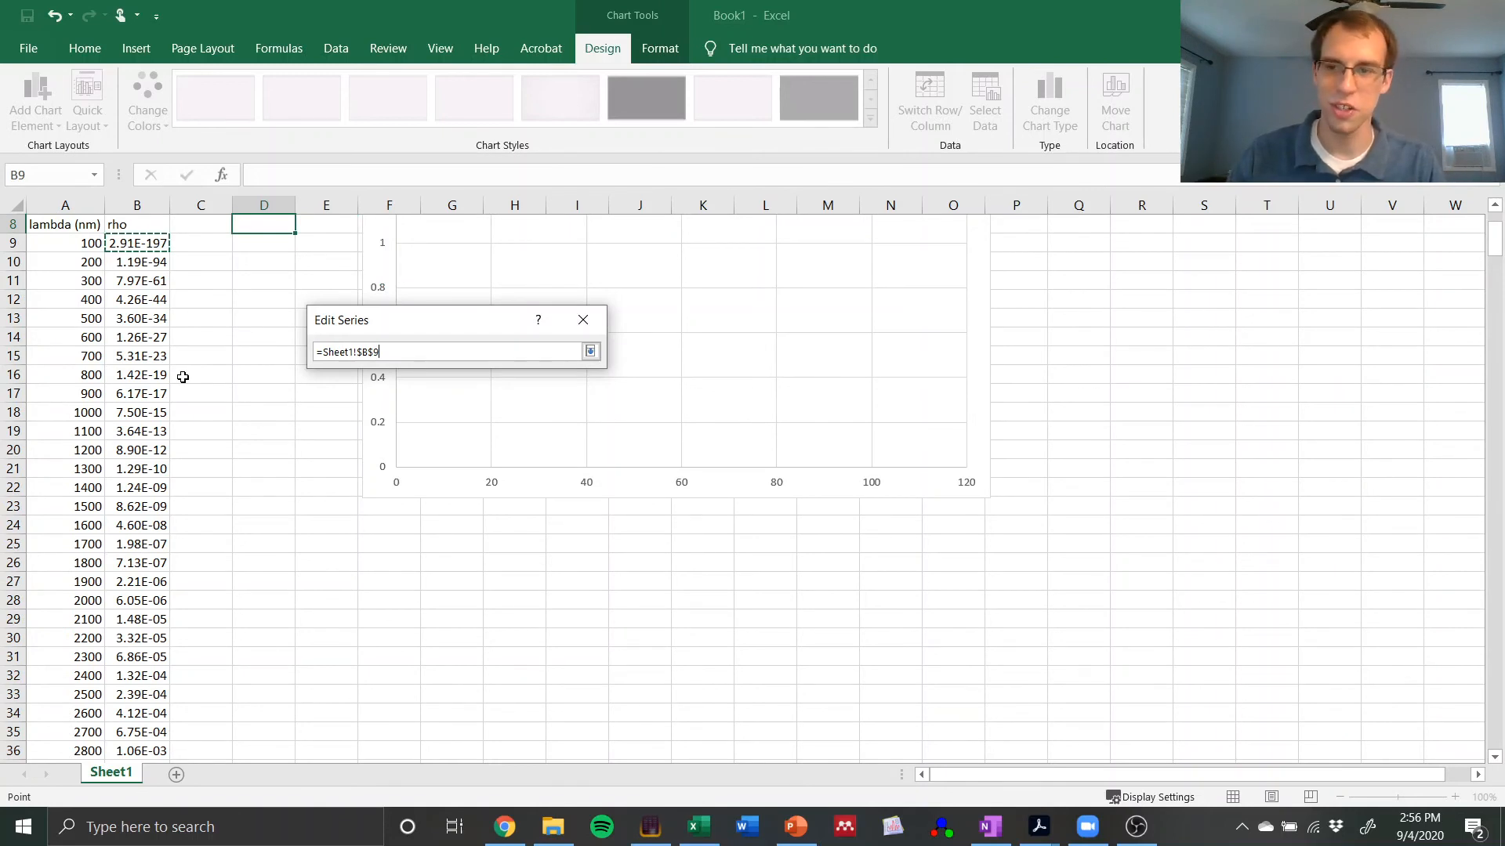
key("ctrl+shift+Down")
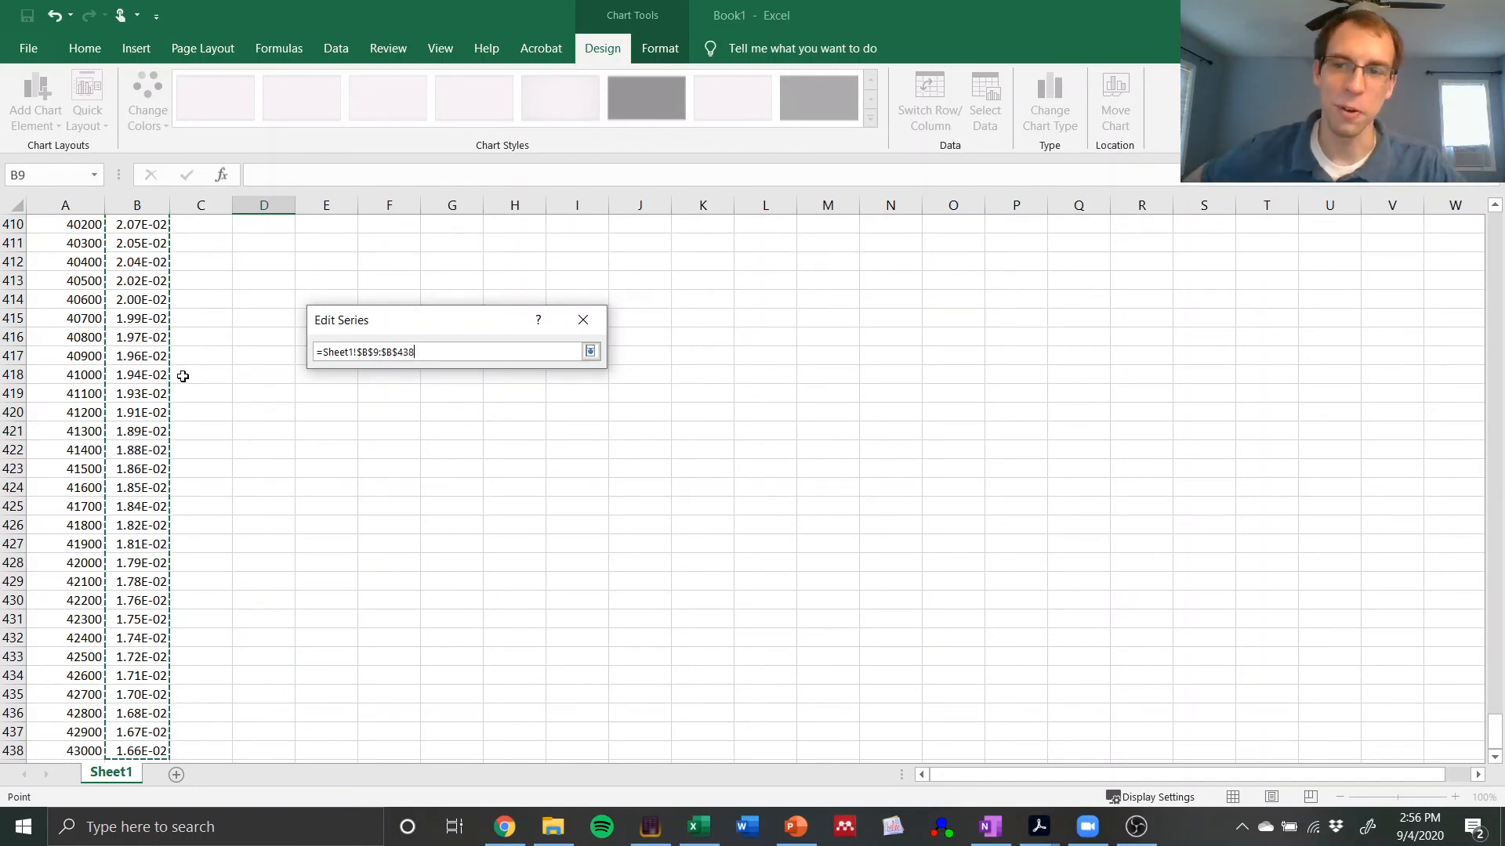
left_click(590, 352)
left_click(473, 479)
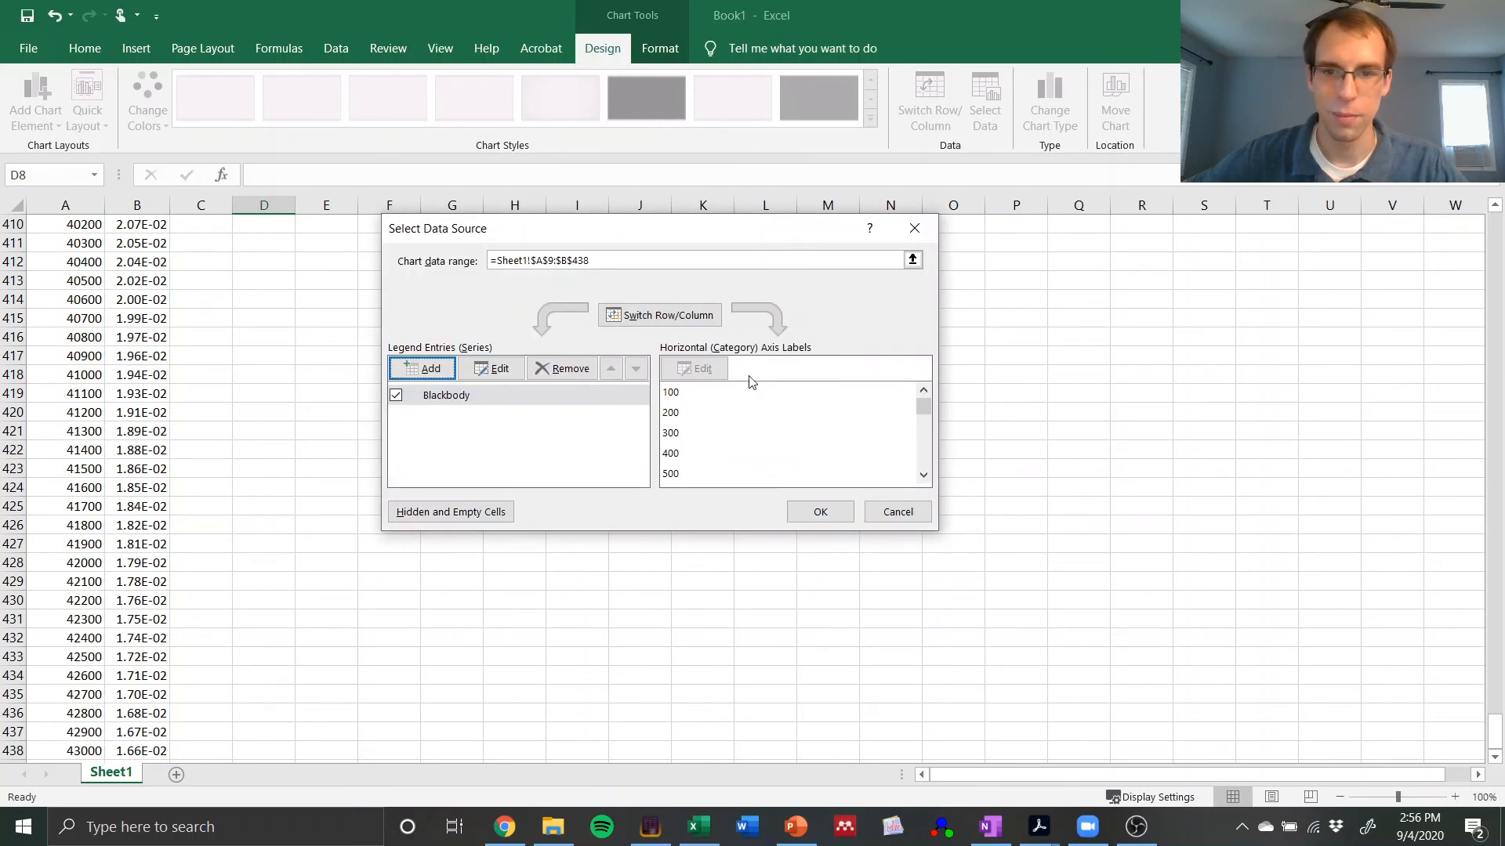
left_click(821, 514)
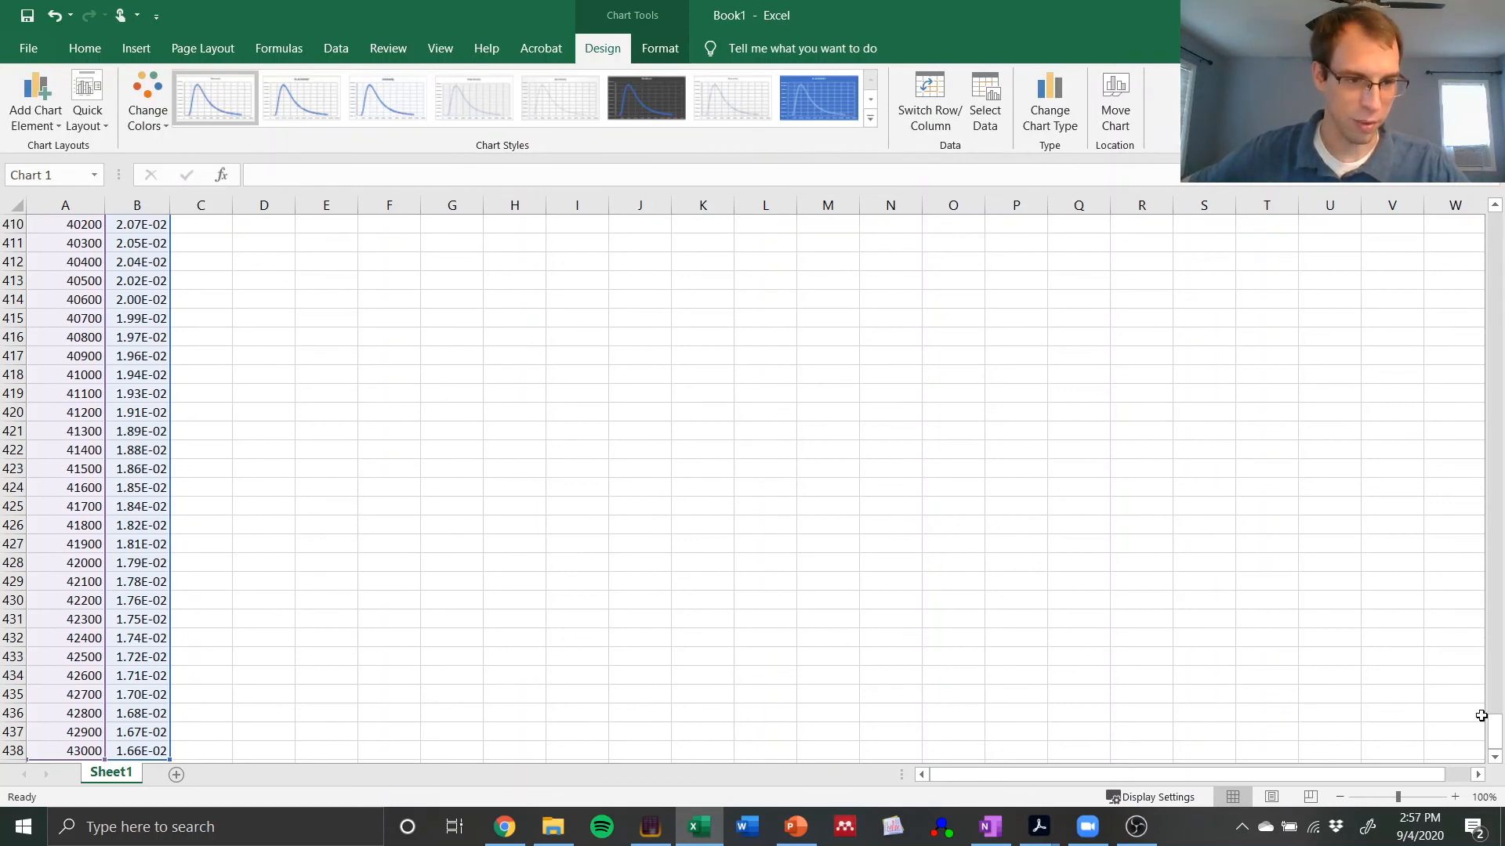
left_click_drag(1495, 717, 1498, 186)
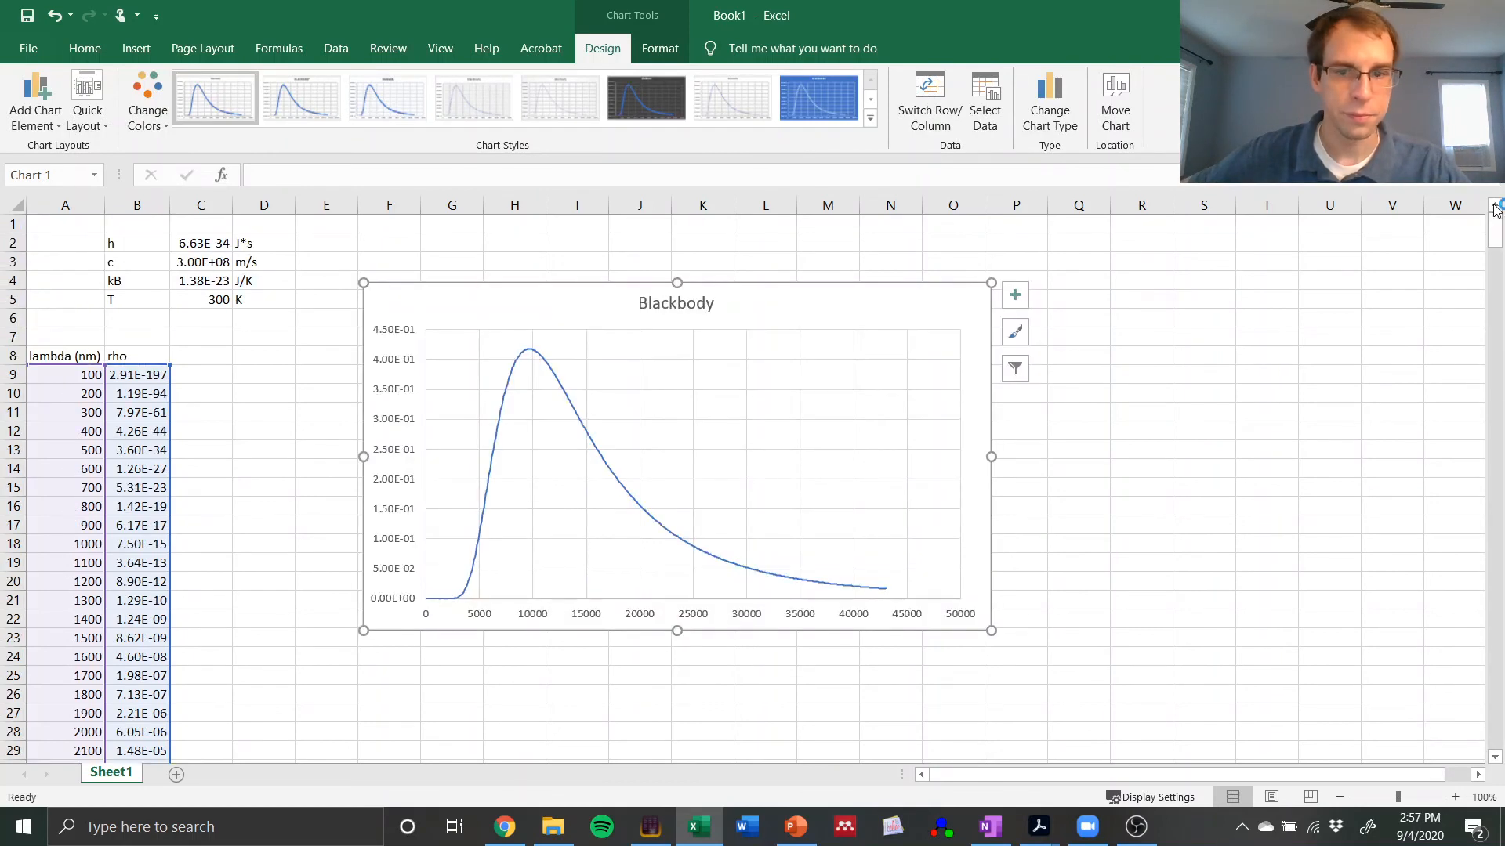
Step: Set the temperature T in cell C5 to 1000 K
left_click(271, 454)
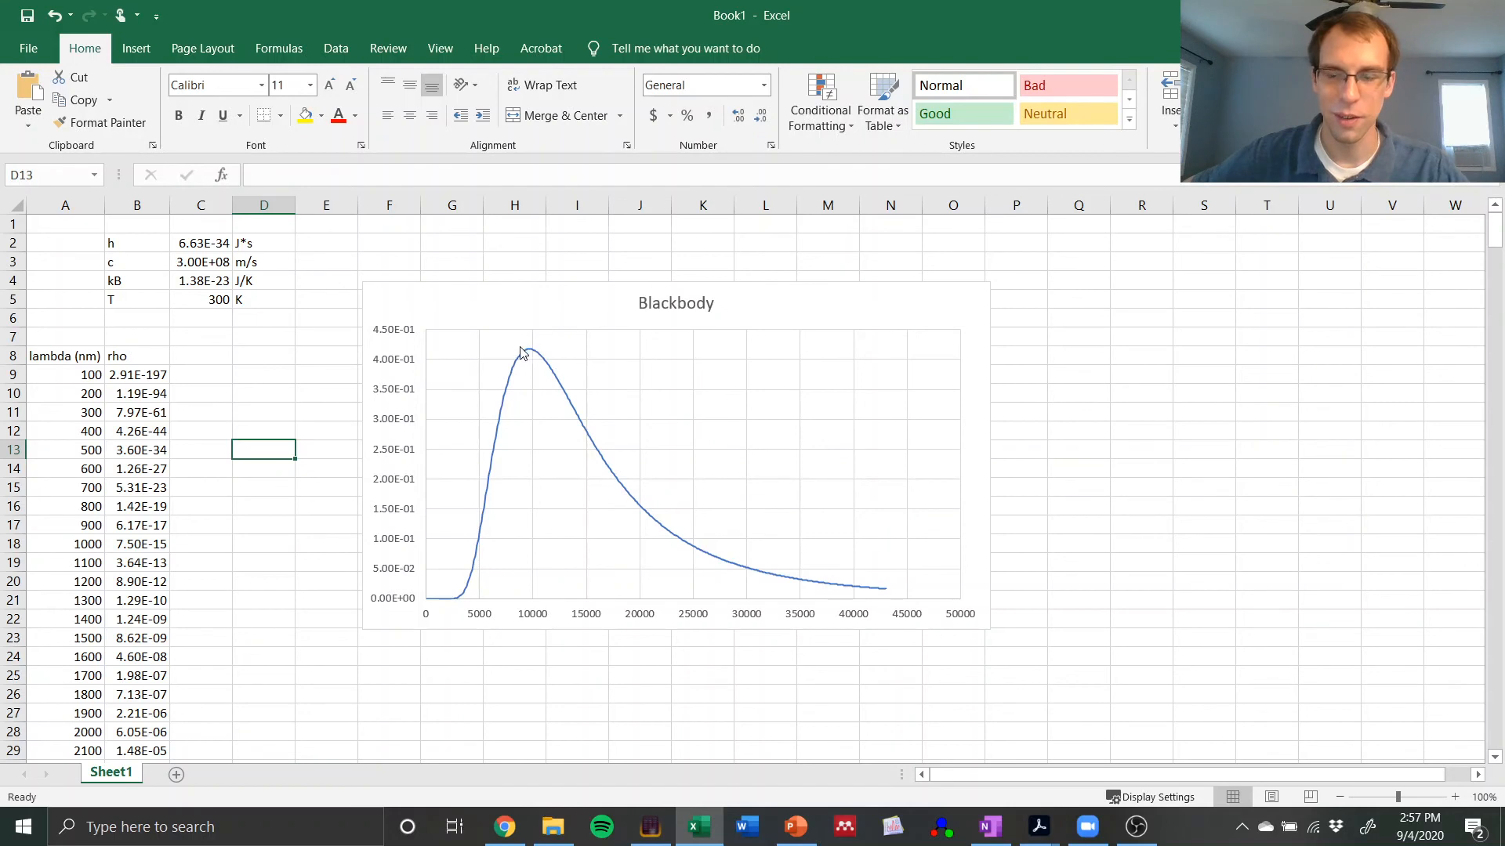
left_click(210, 298)
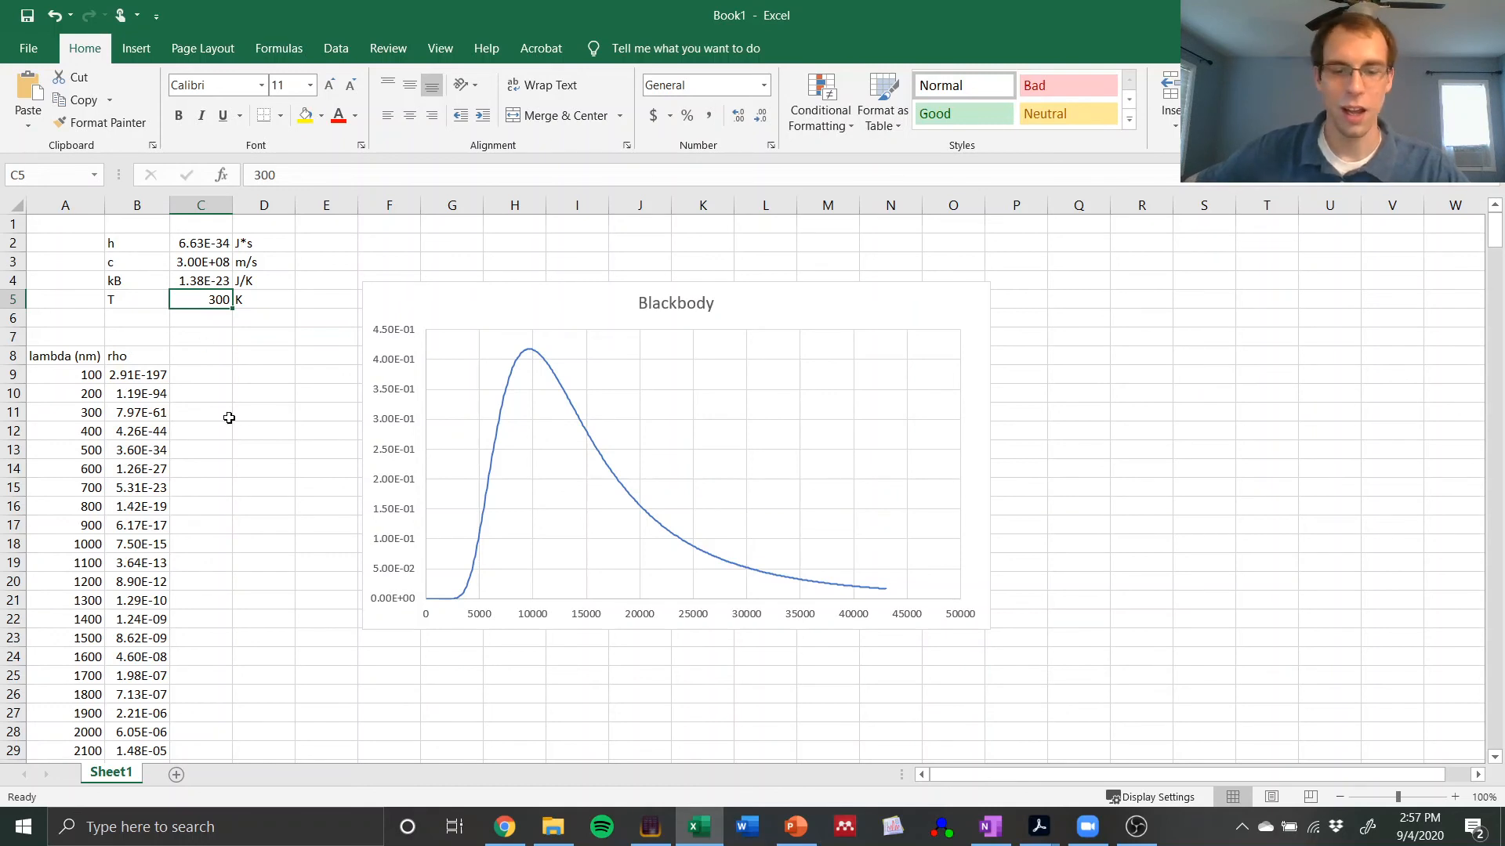
type("100")
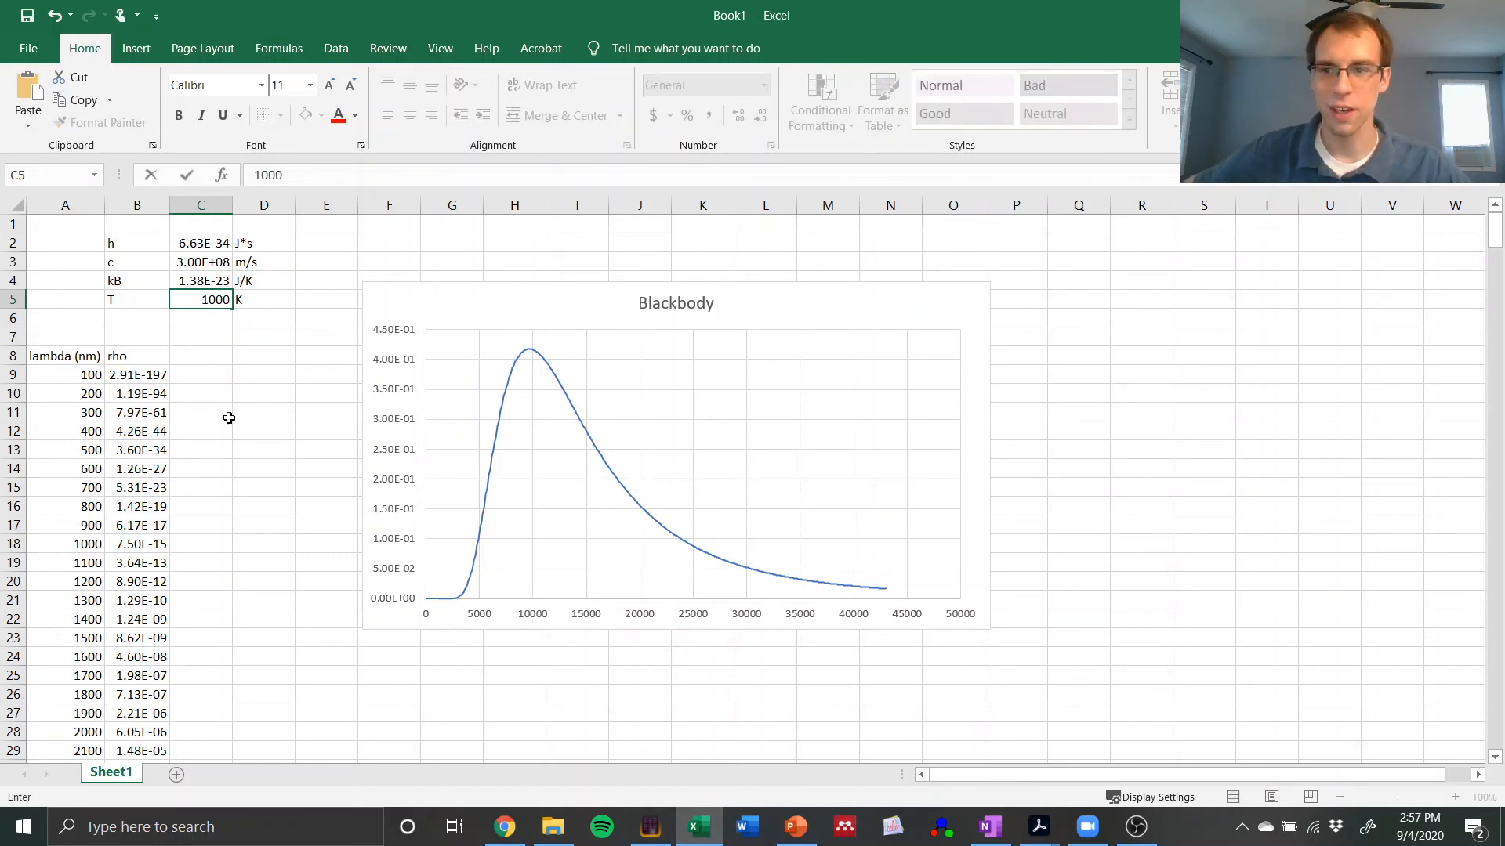
type("0")
key("Return")
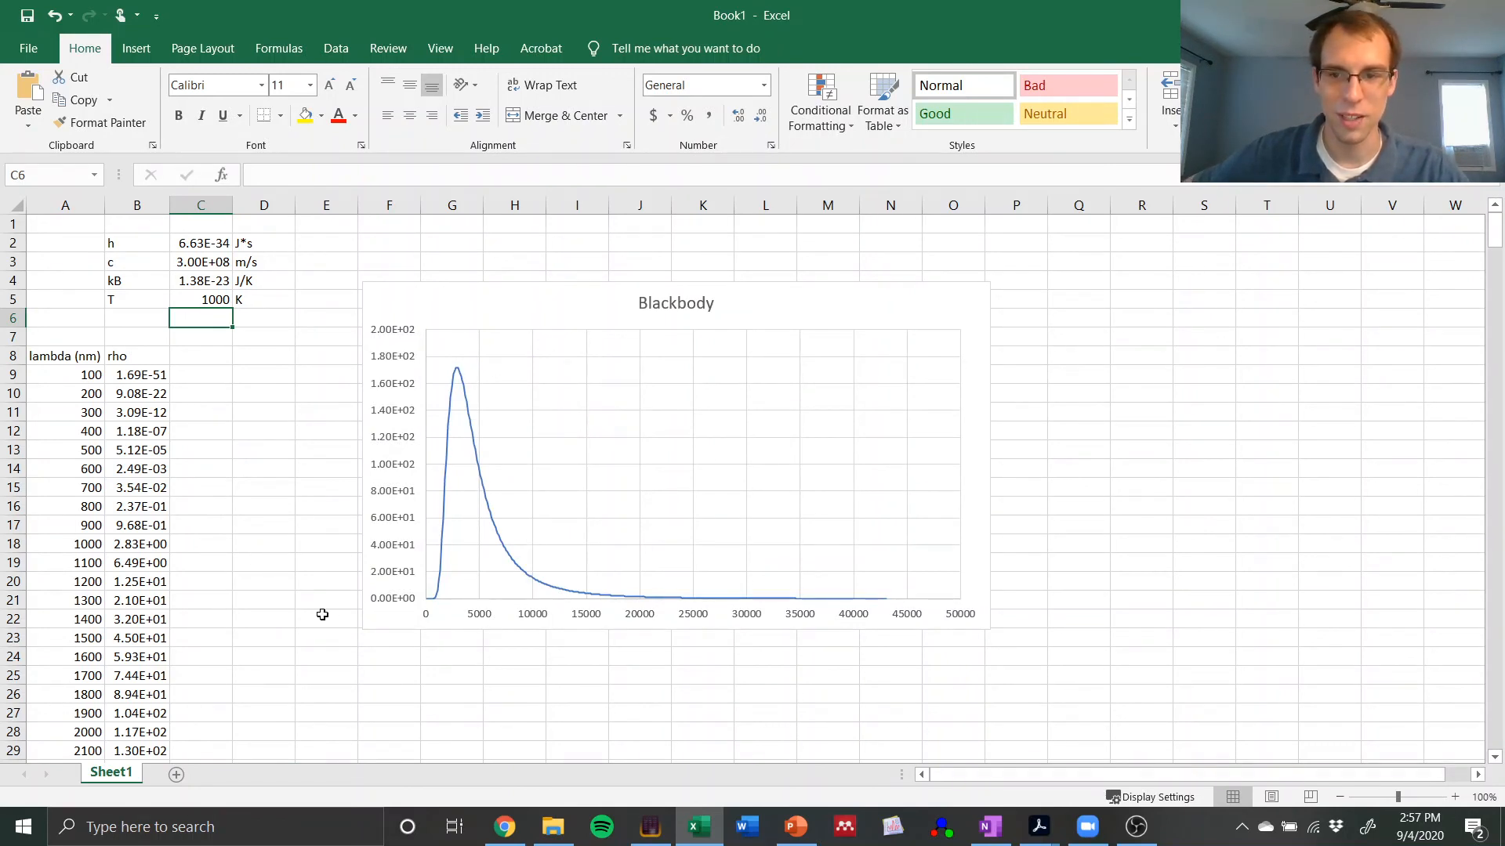
Step: Limit the chart's horizontal wavelength axis to a minimum of 350 and a maximum of 800
left_click(485, 616)
double_click(485, 616)
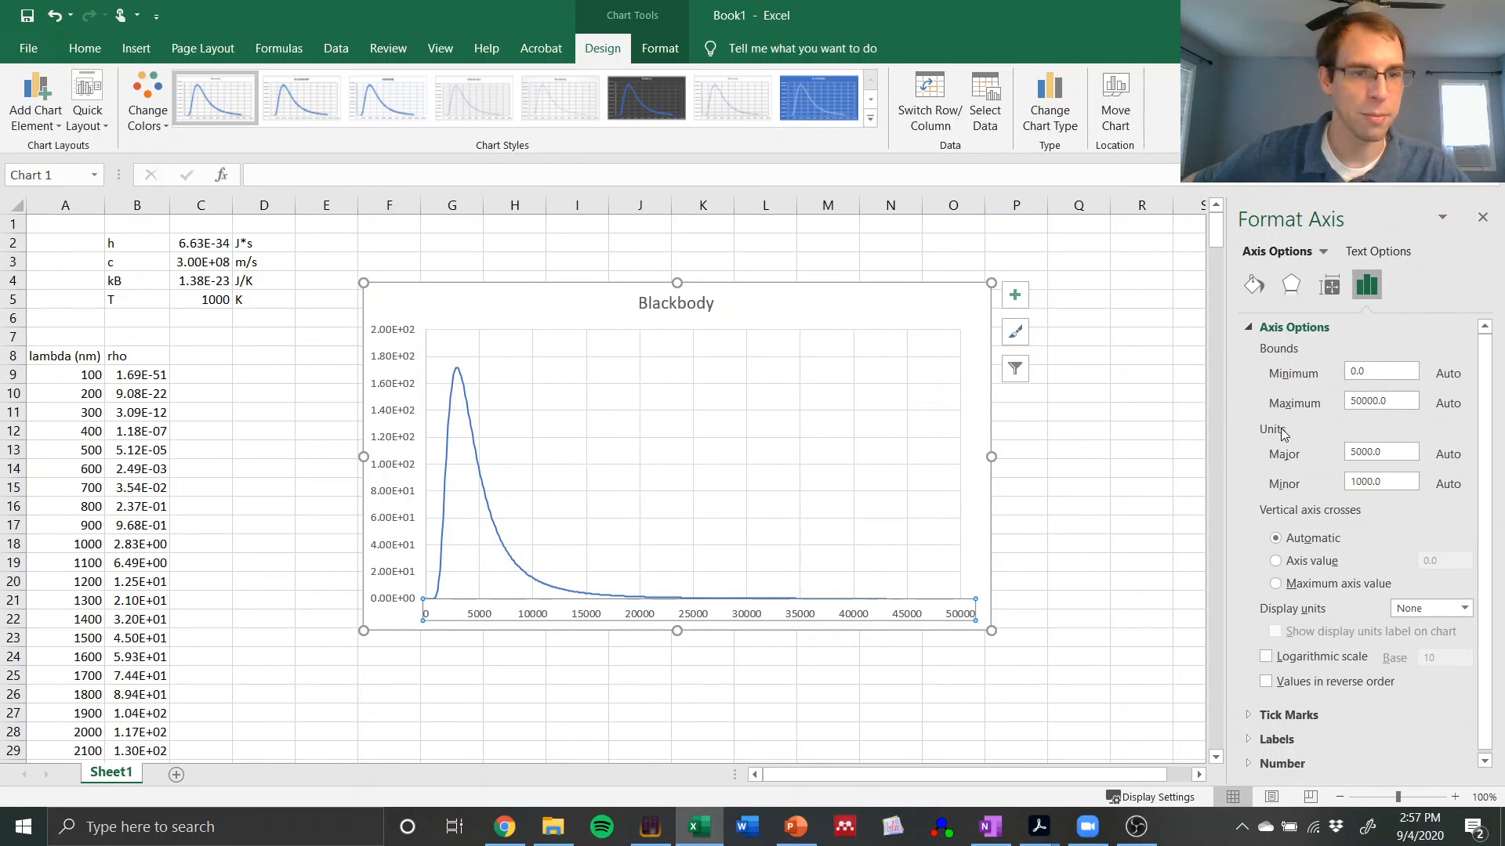
left_click_drag(1402, 403, 1332, 405)
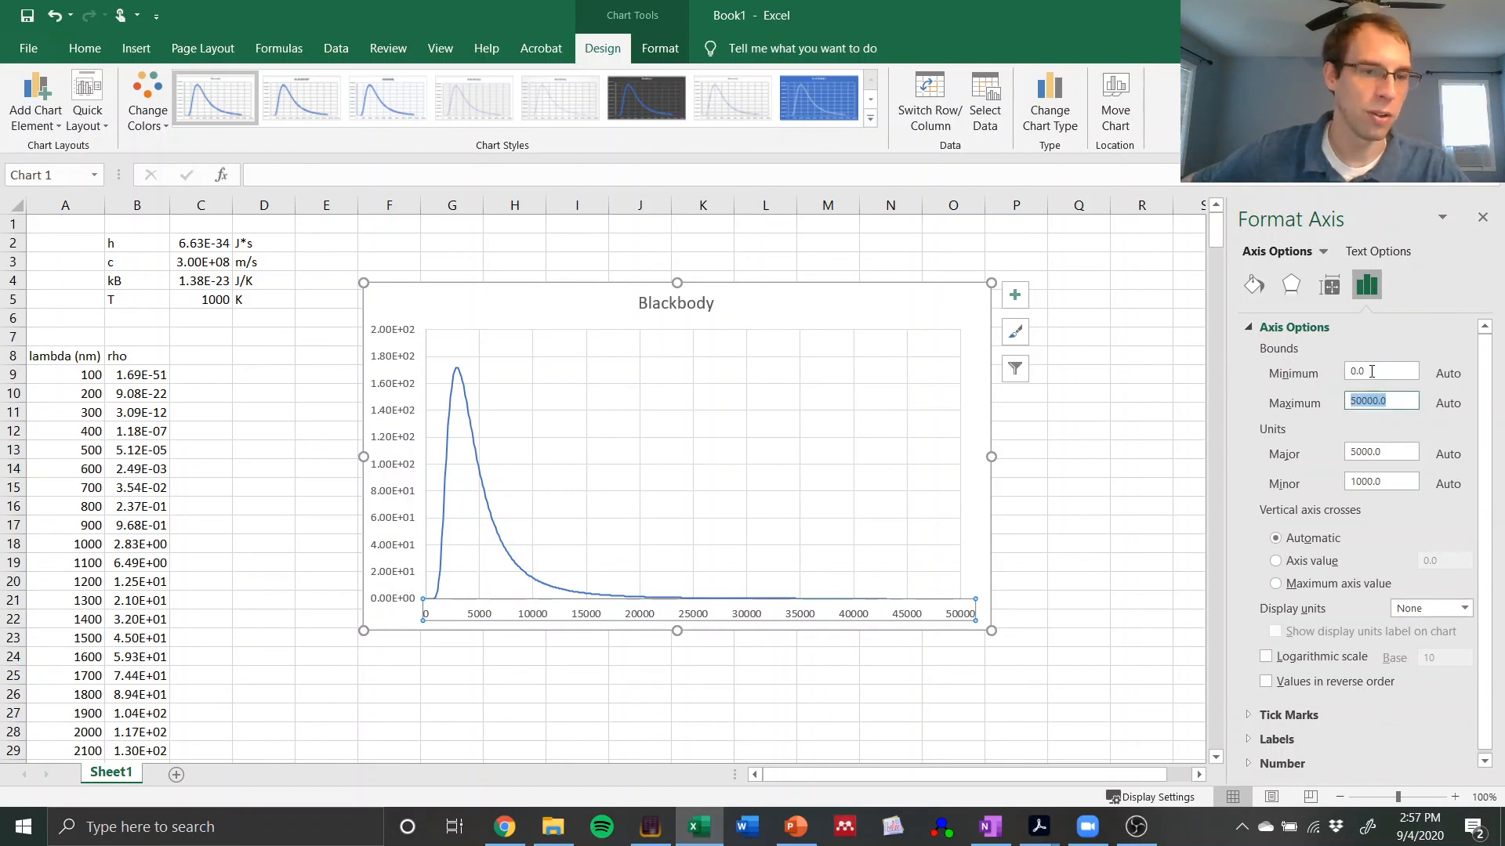
left_click_drag(1403, 372, 1330, 377)
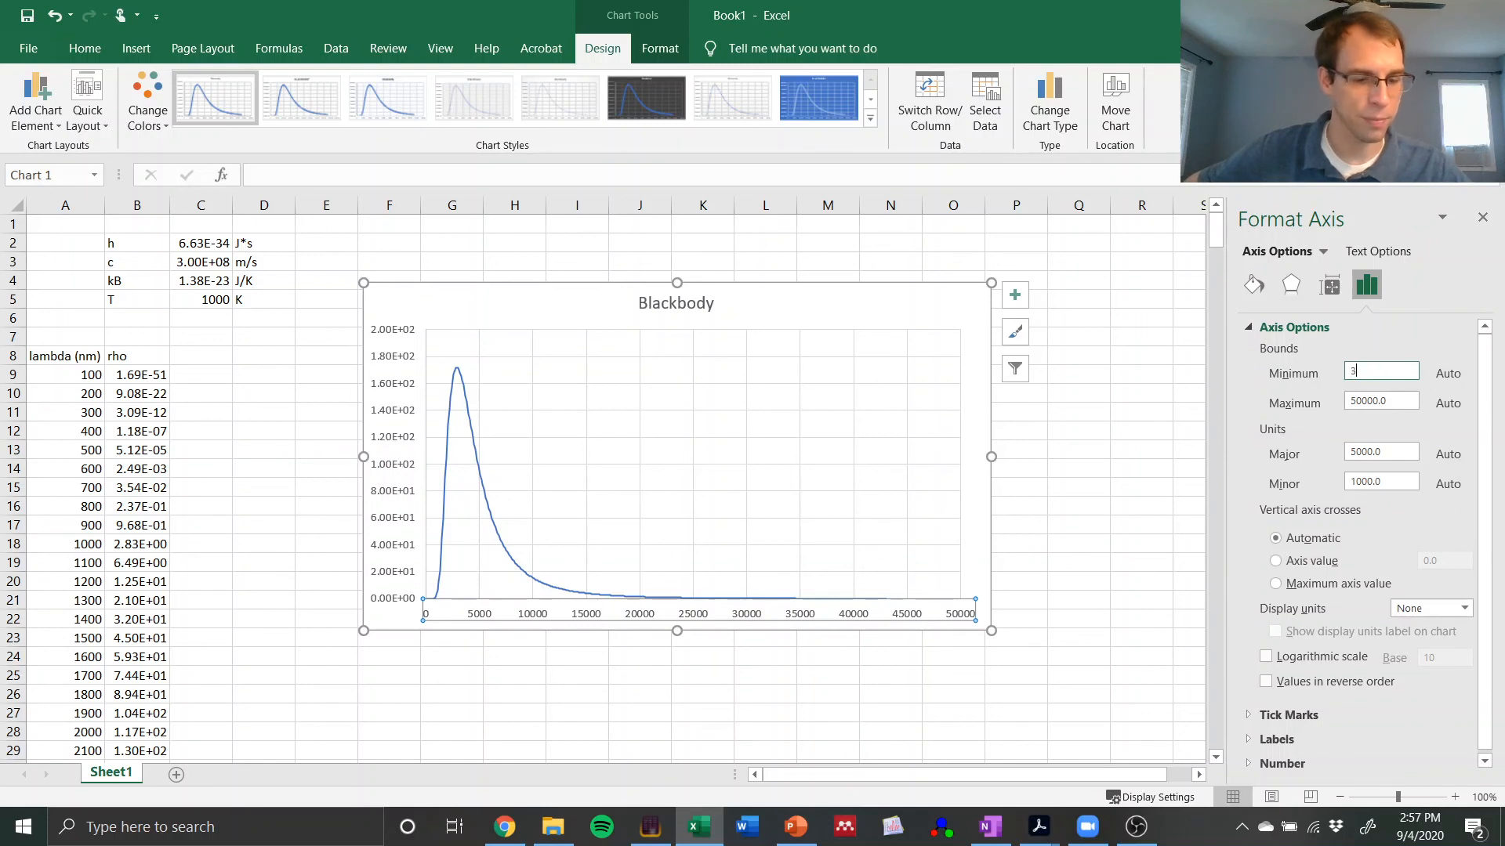
type("350")
left_click_drag(1393, 403, 1318, 398)
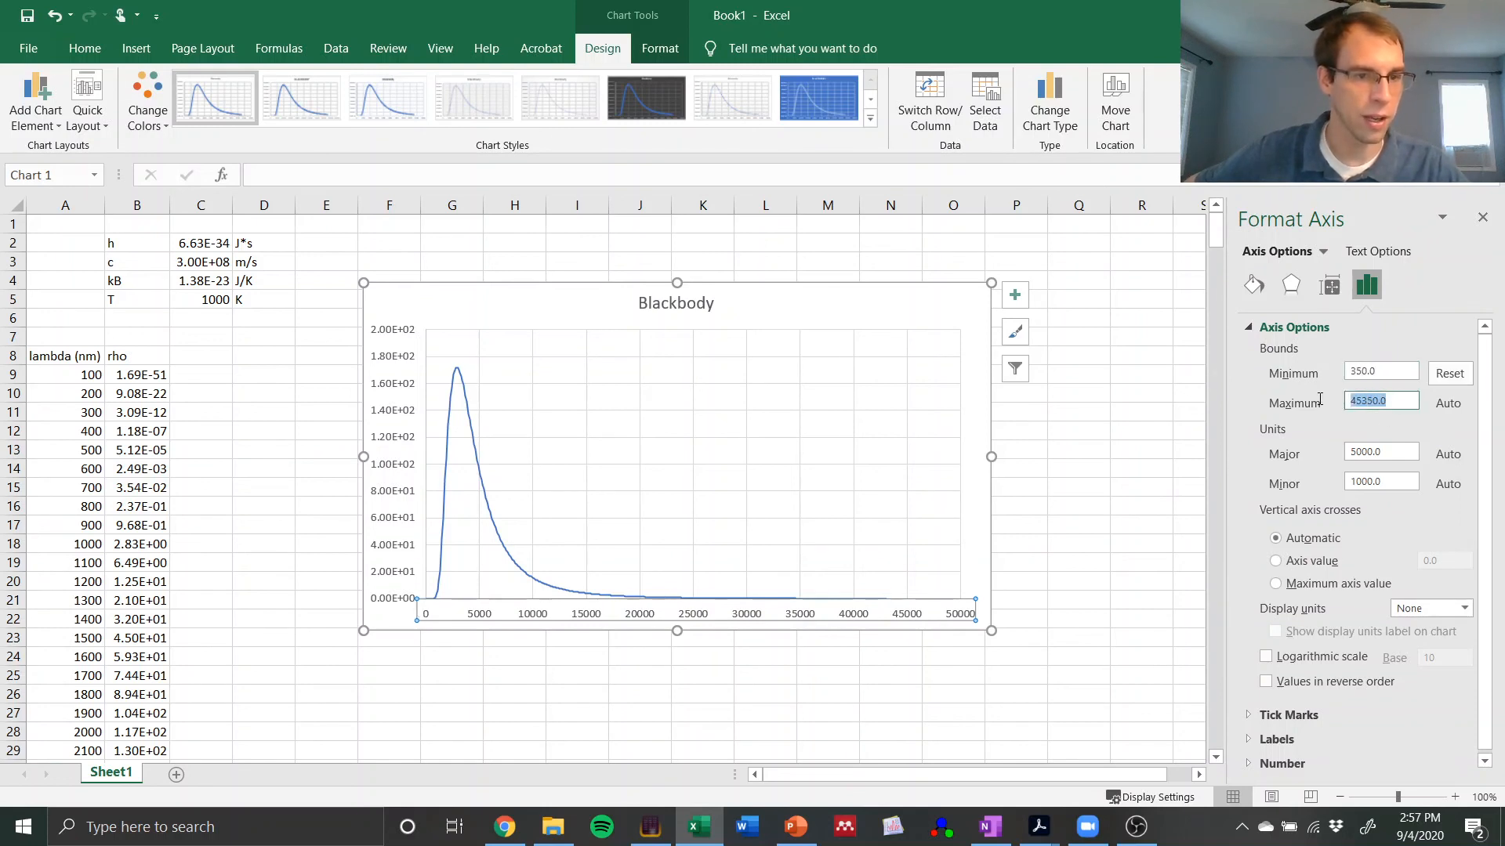
type("800")
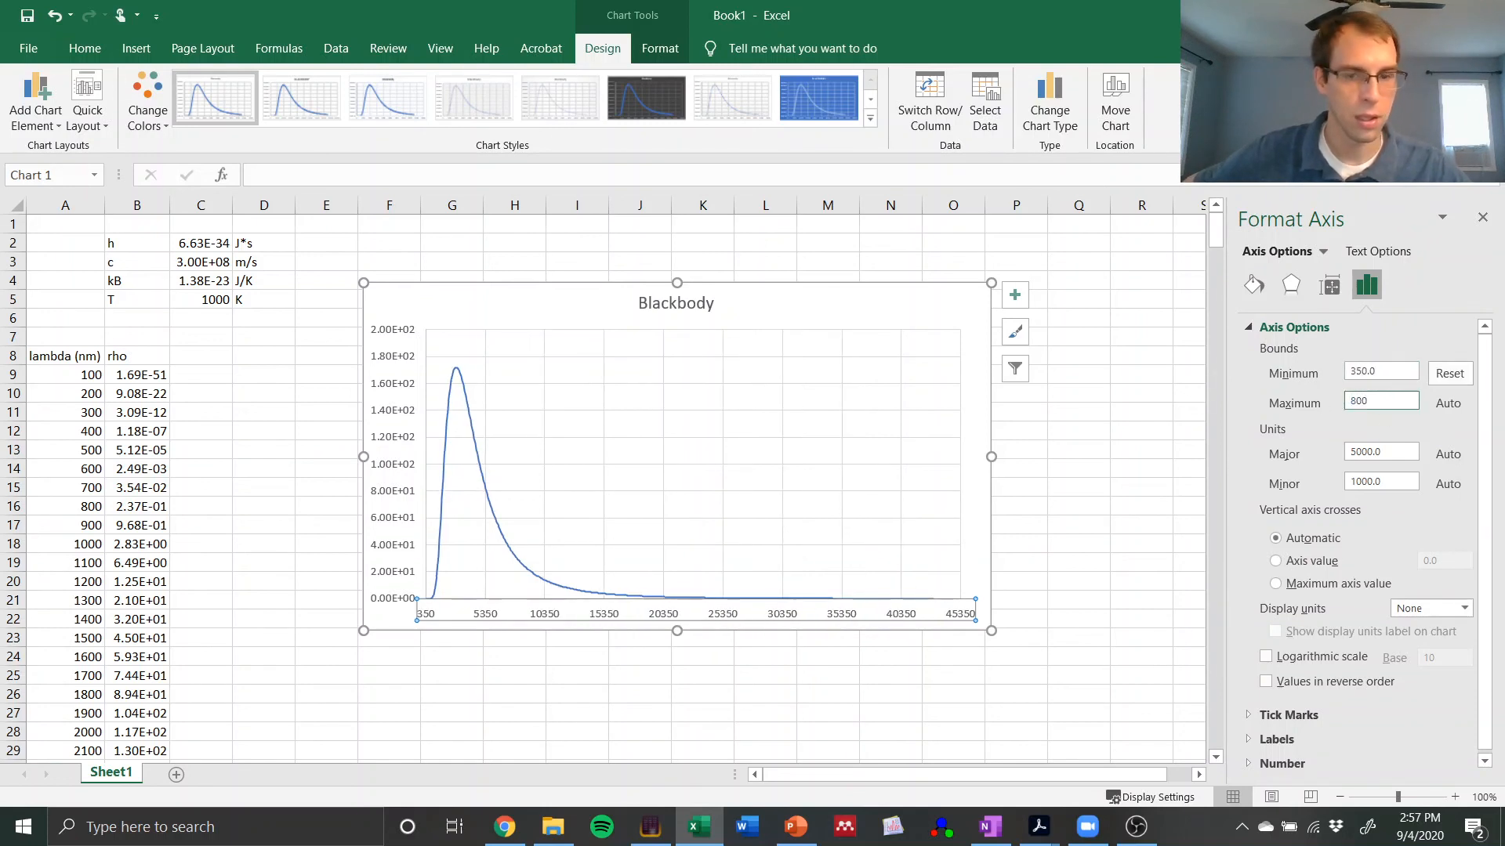
key("Return")
left_click(480, 679)
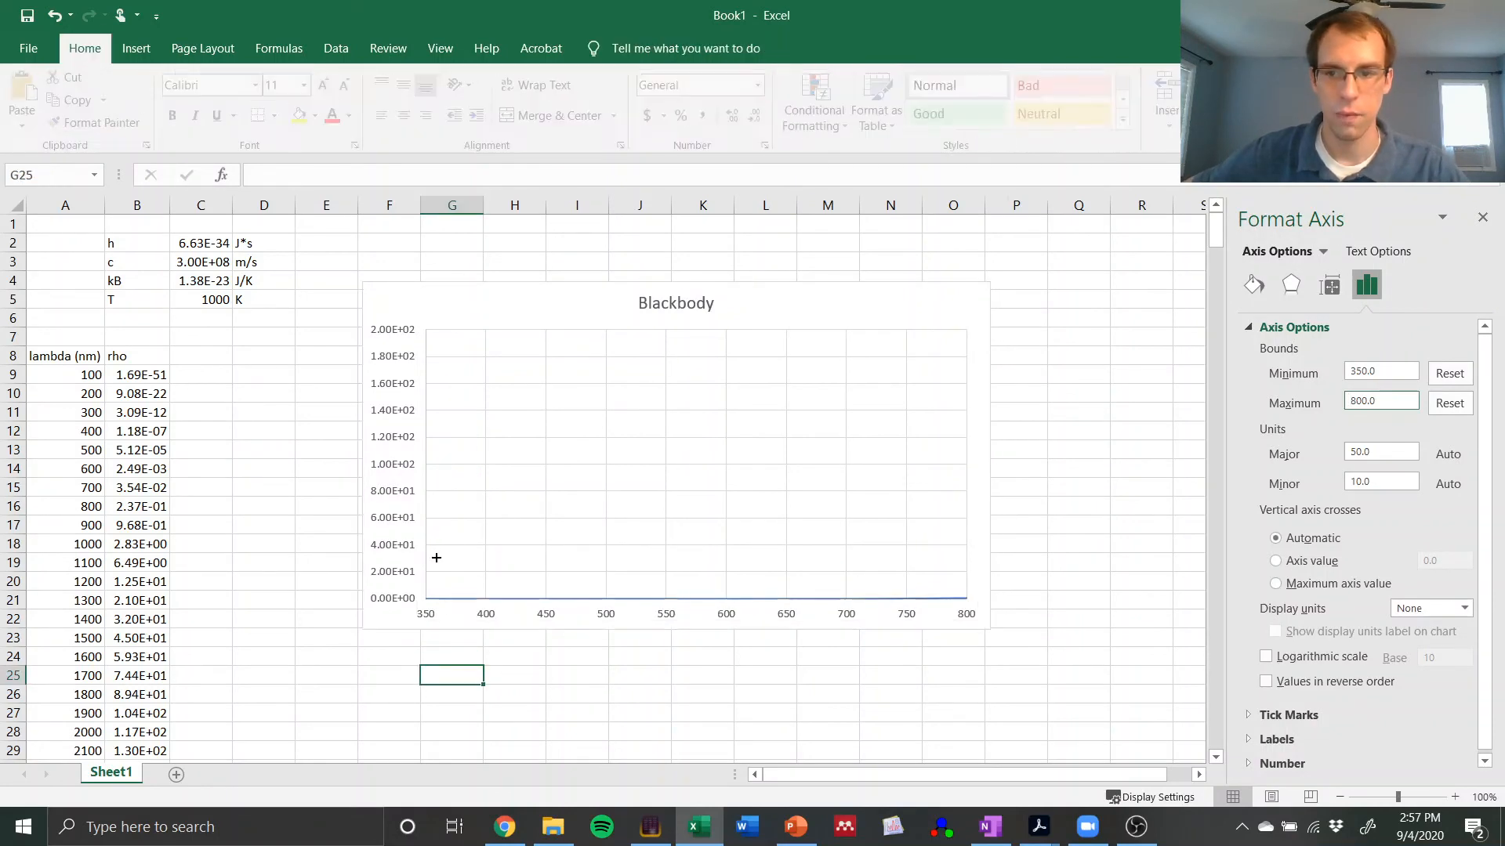
Step: Lower the vertical axis maximum of the Blackbody chart to 20, and reduce it further to 1
left_click(391, 473)
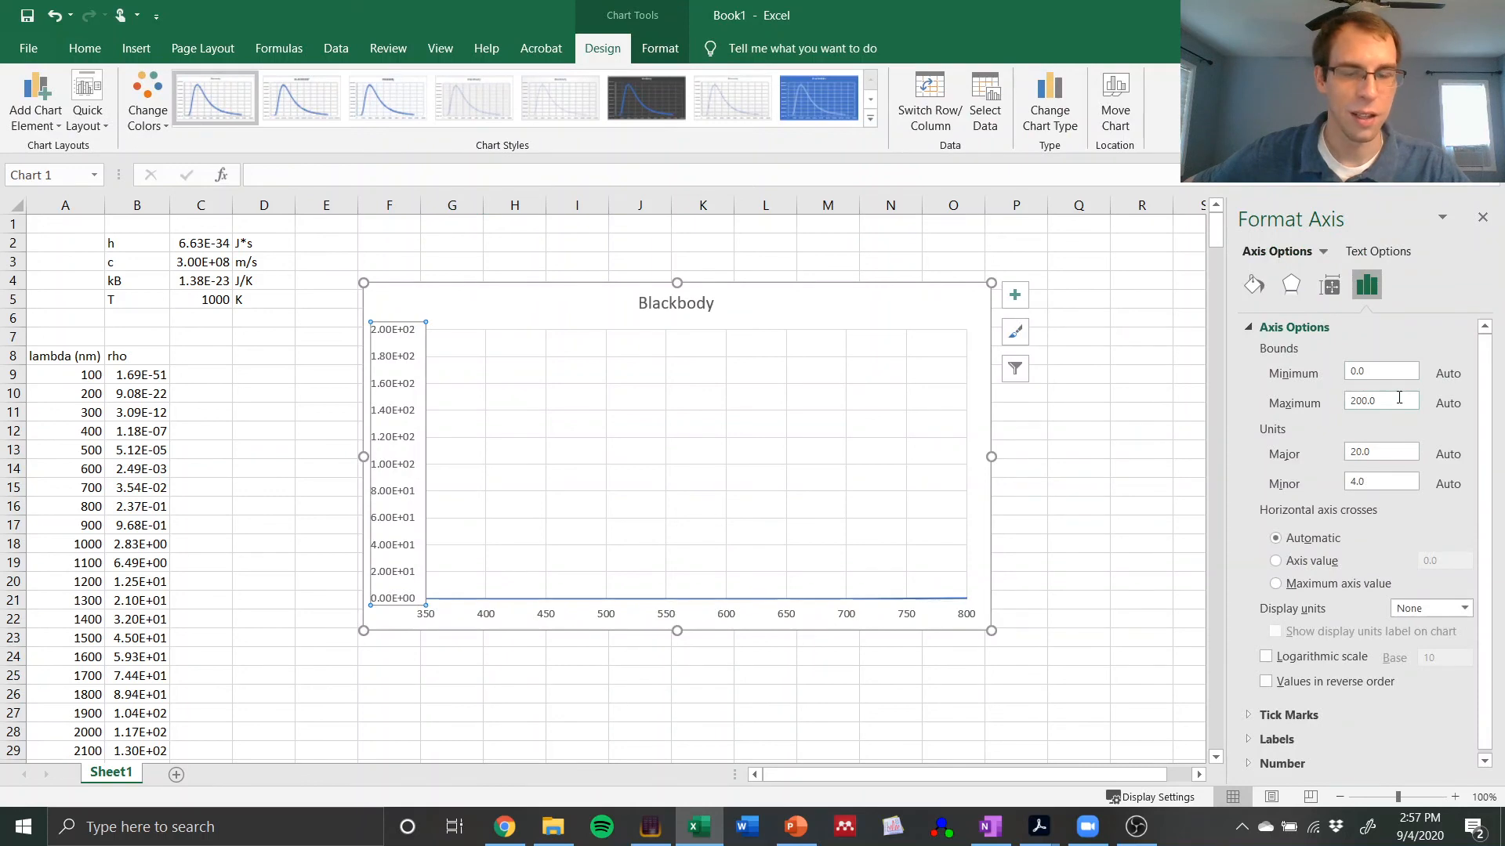
double_click(1399, 399)
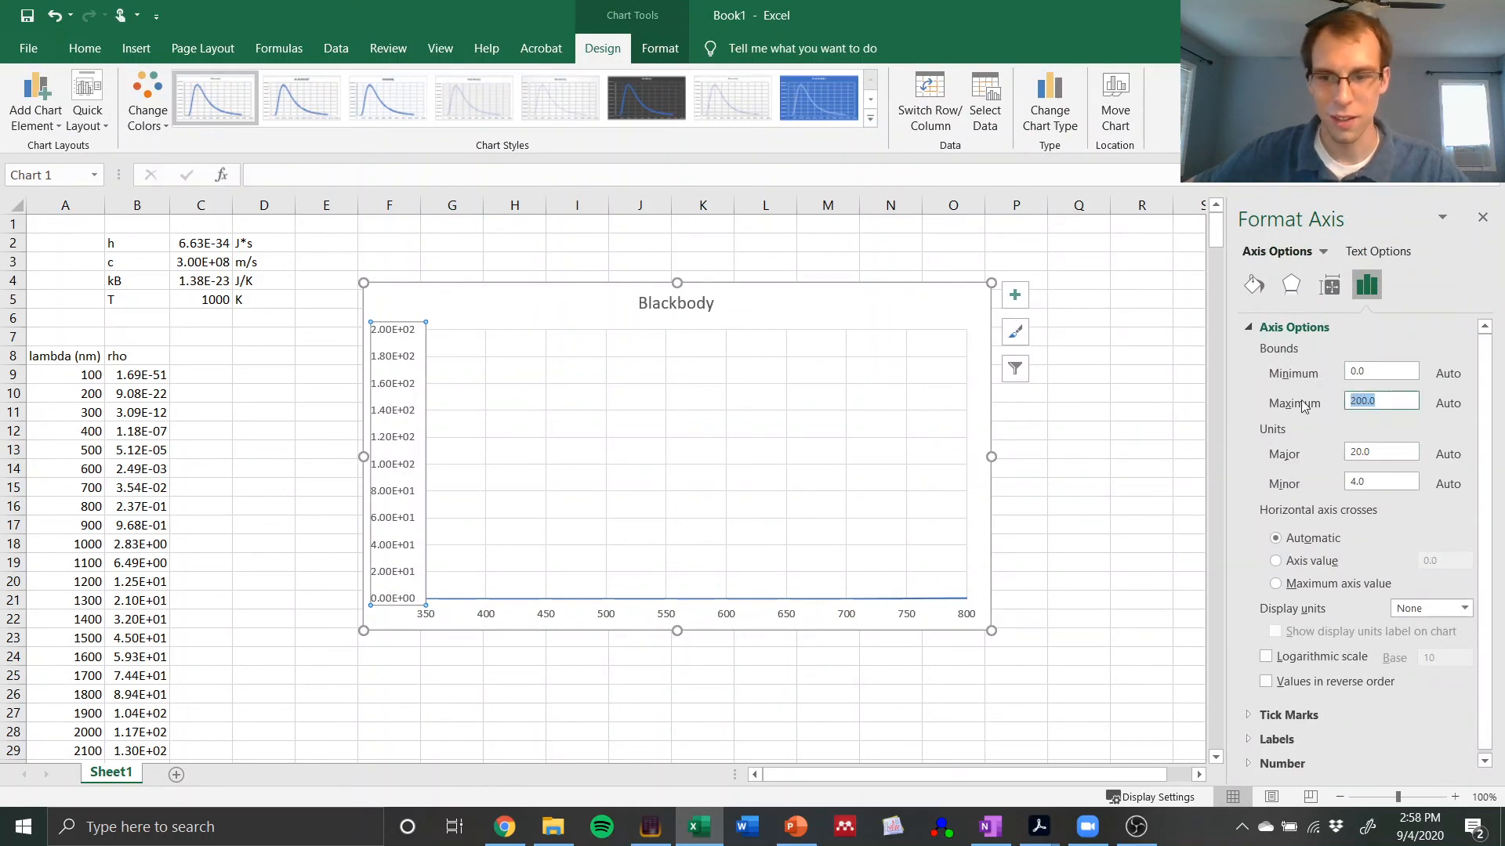
type("20")
key("Return")
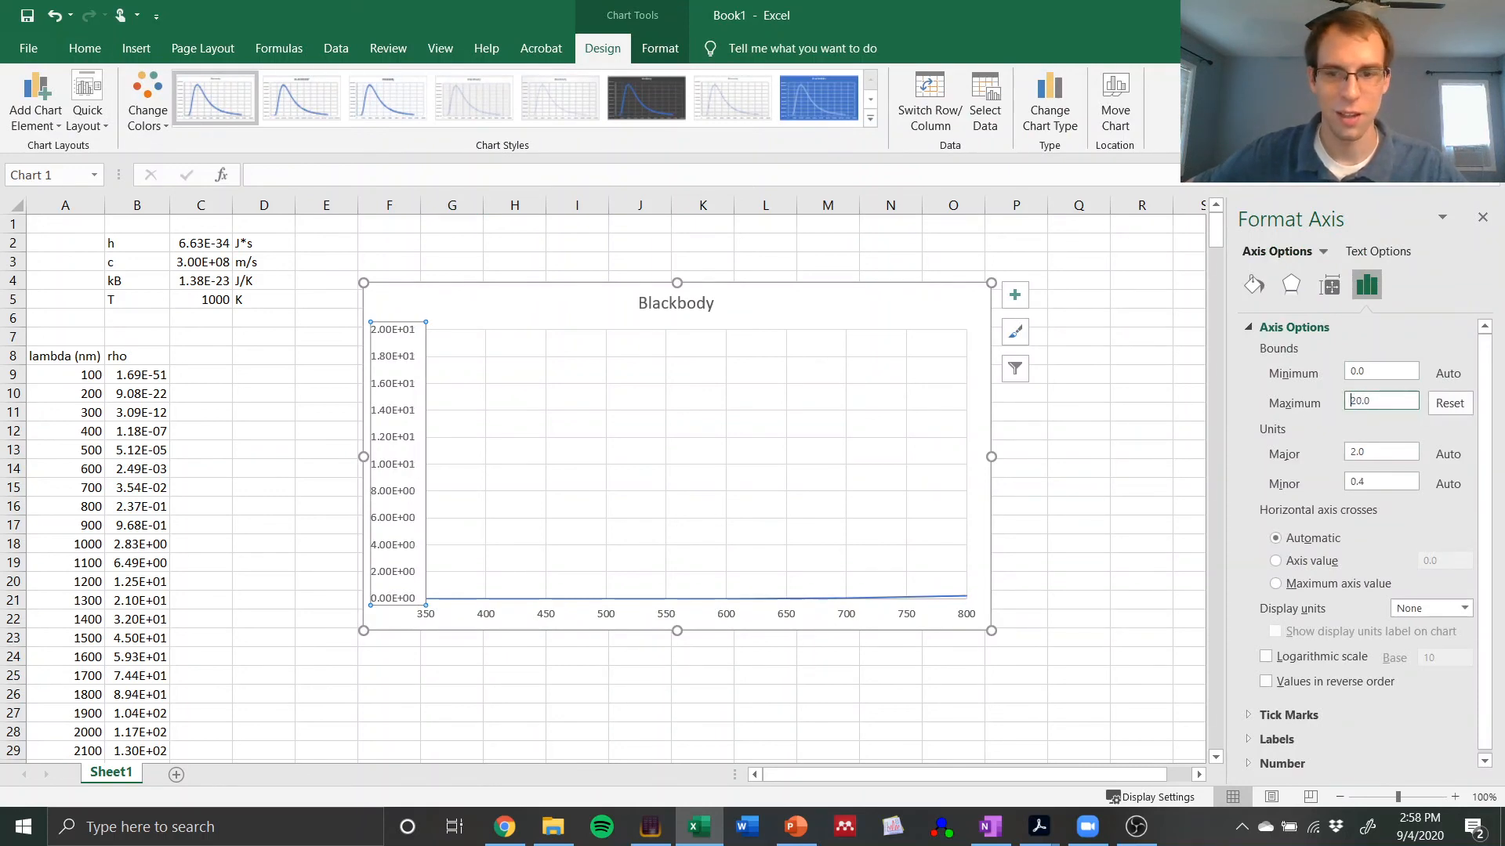
double_click(1380, 404)
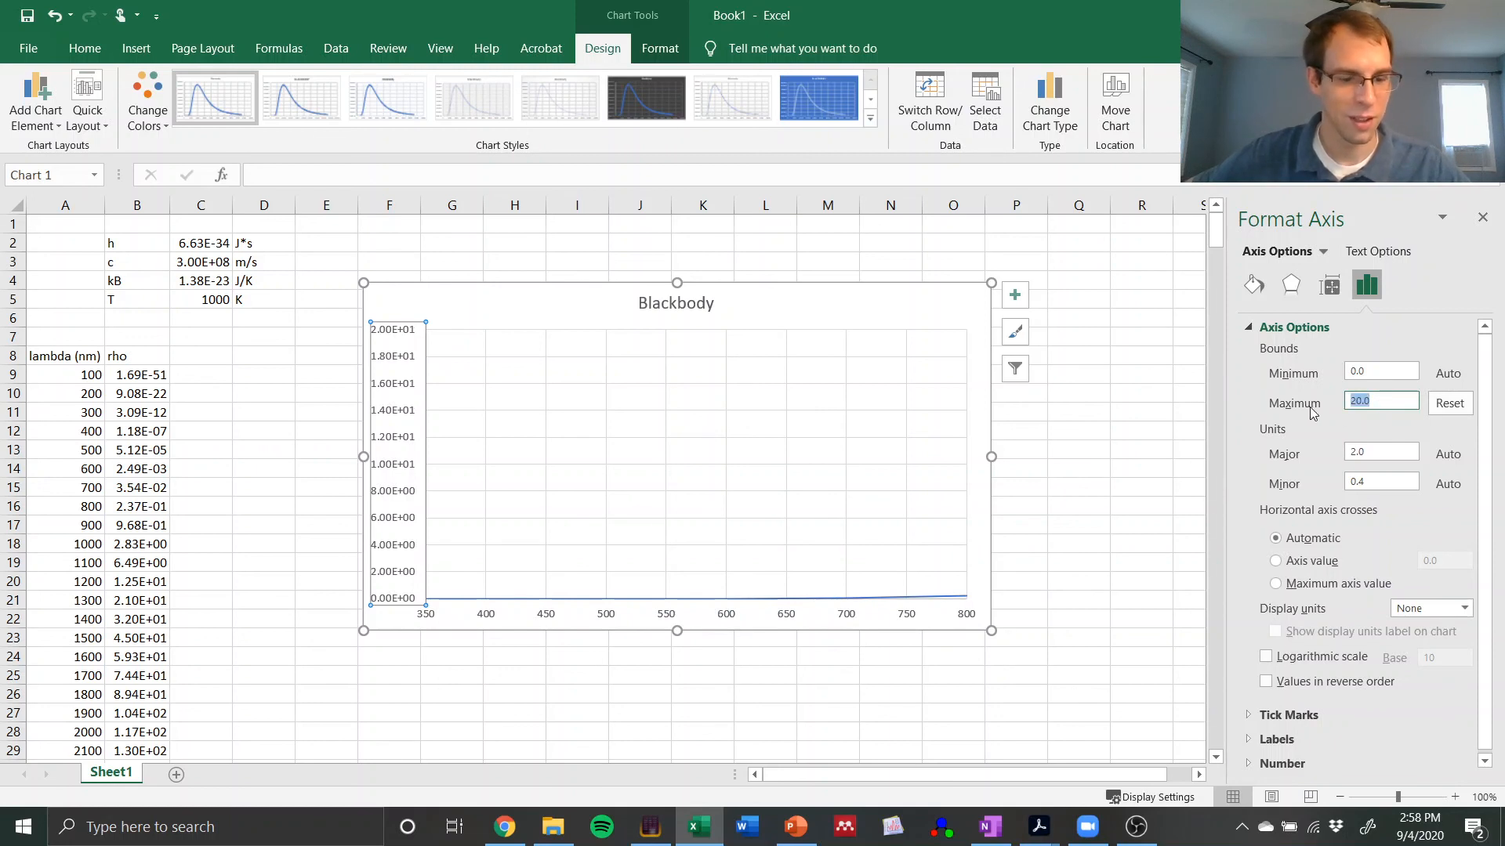
type("1")
key("Return")
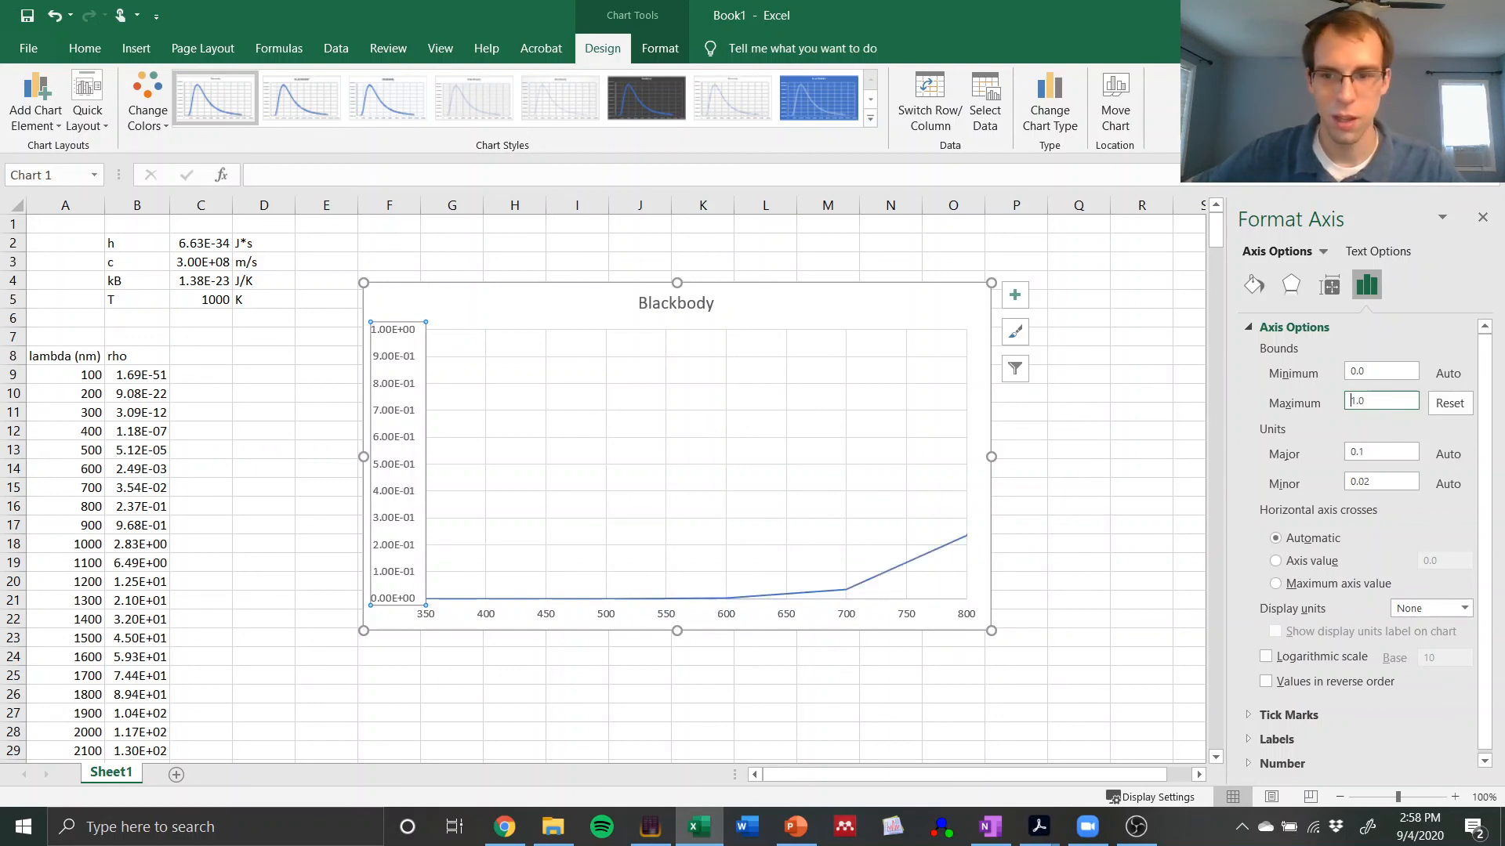
left_click(1060, 617)
Step: Set the temperature T in cell C5 to 3000 K
left_click(197, 302)
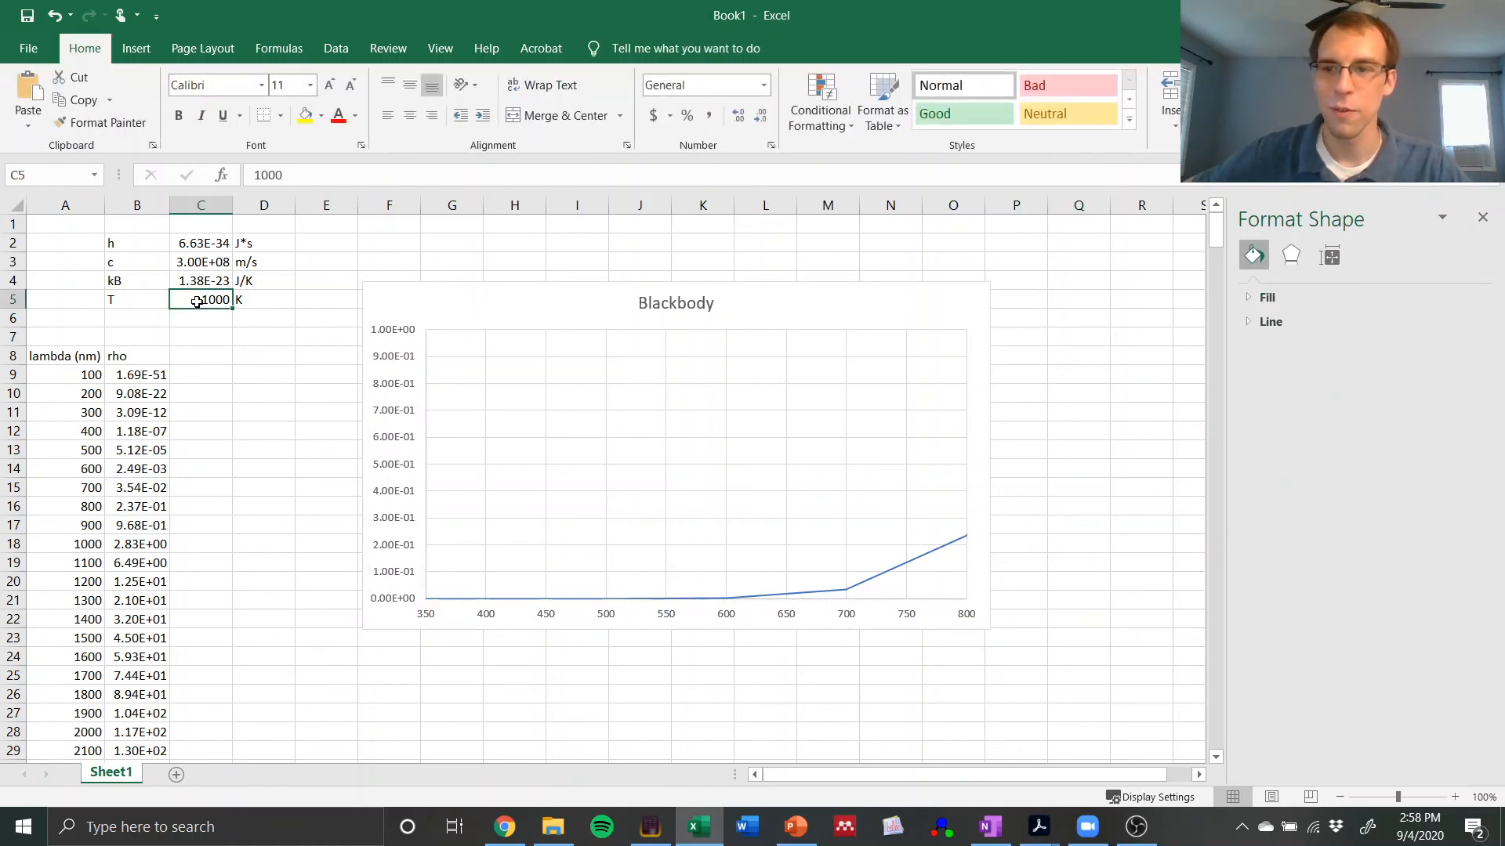
type("300")
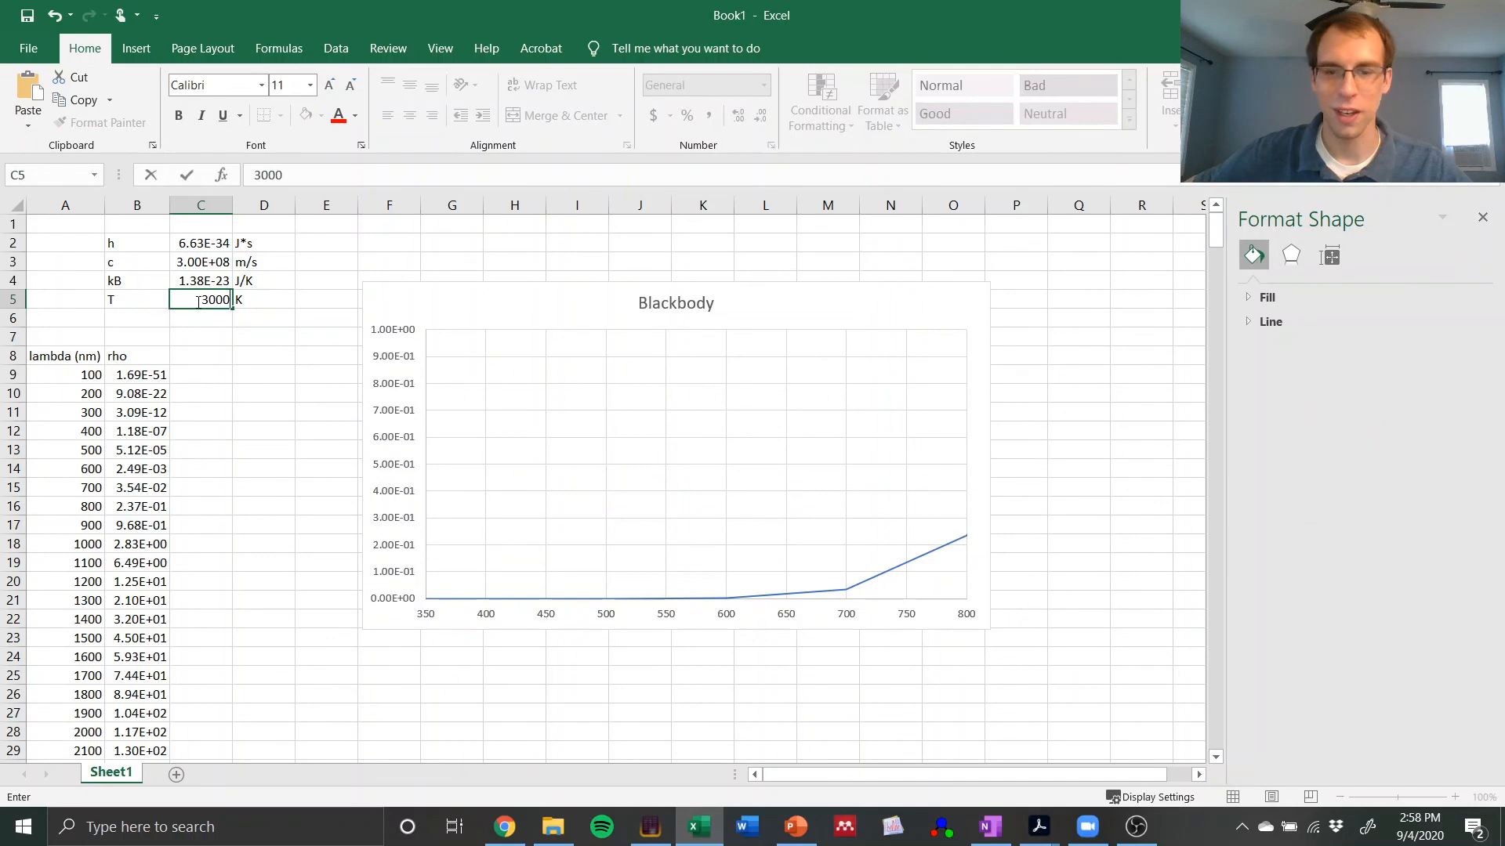
key("Return")
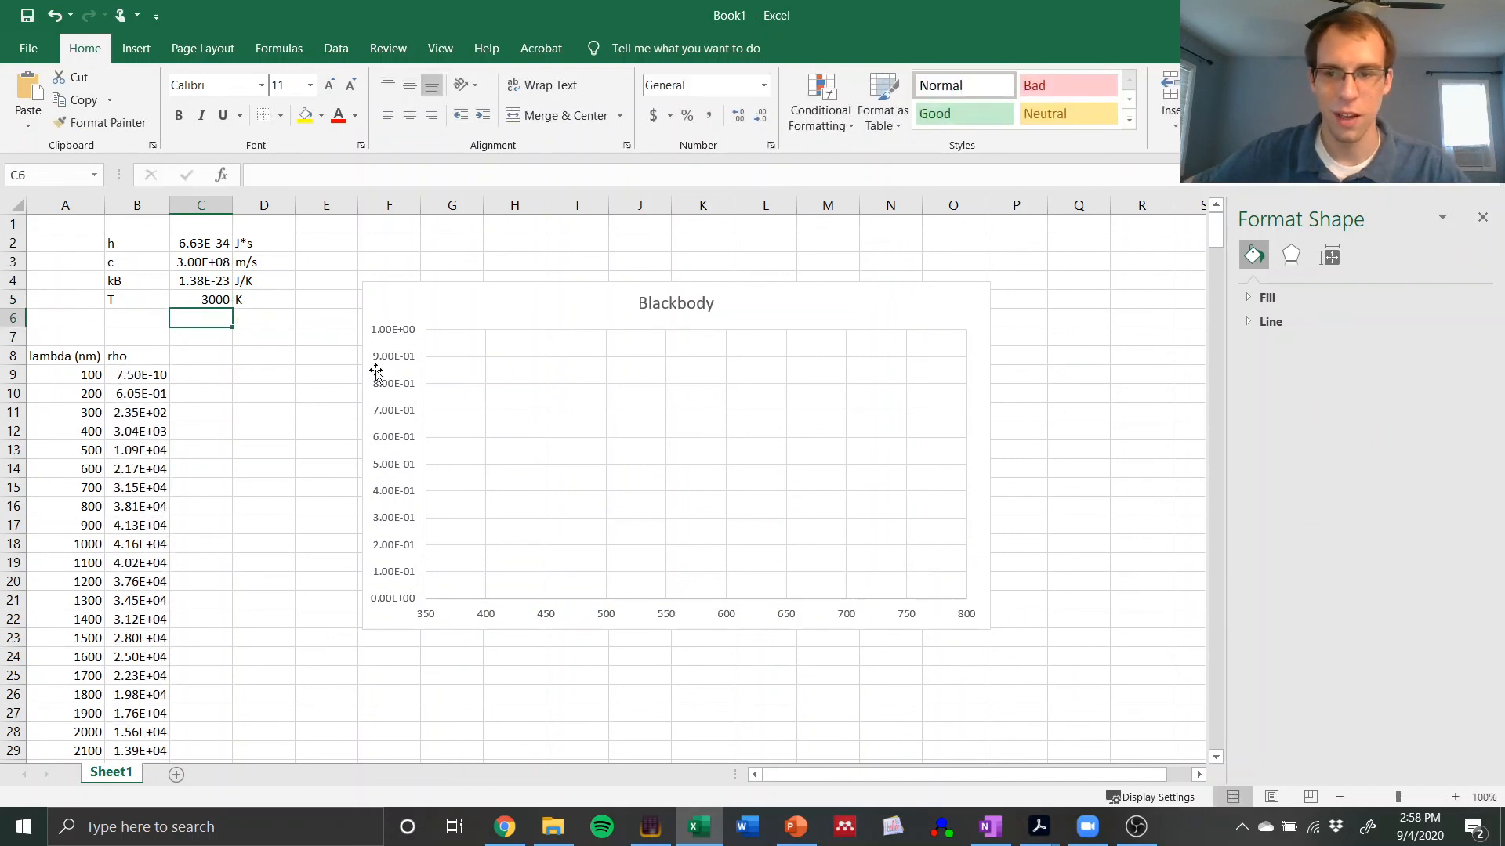
Step: Try vertical axis maximums of 20 and 1000 on the Blackbody chart
left_click(400, 388)
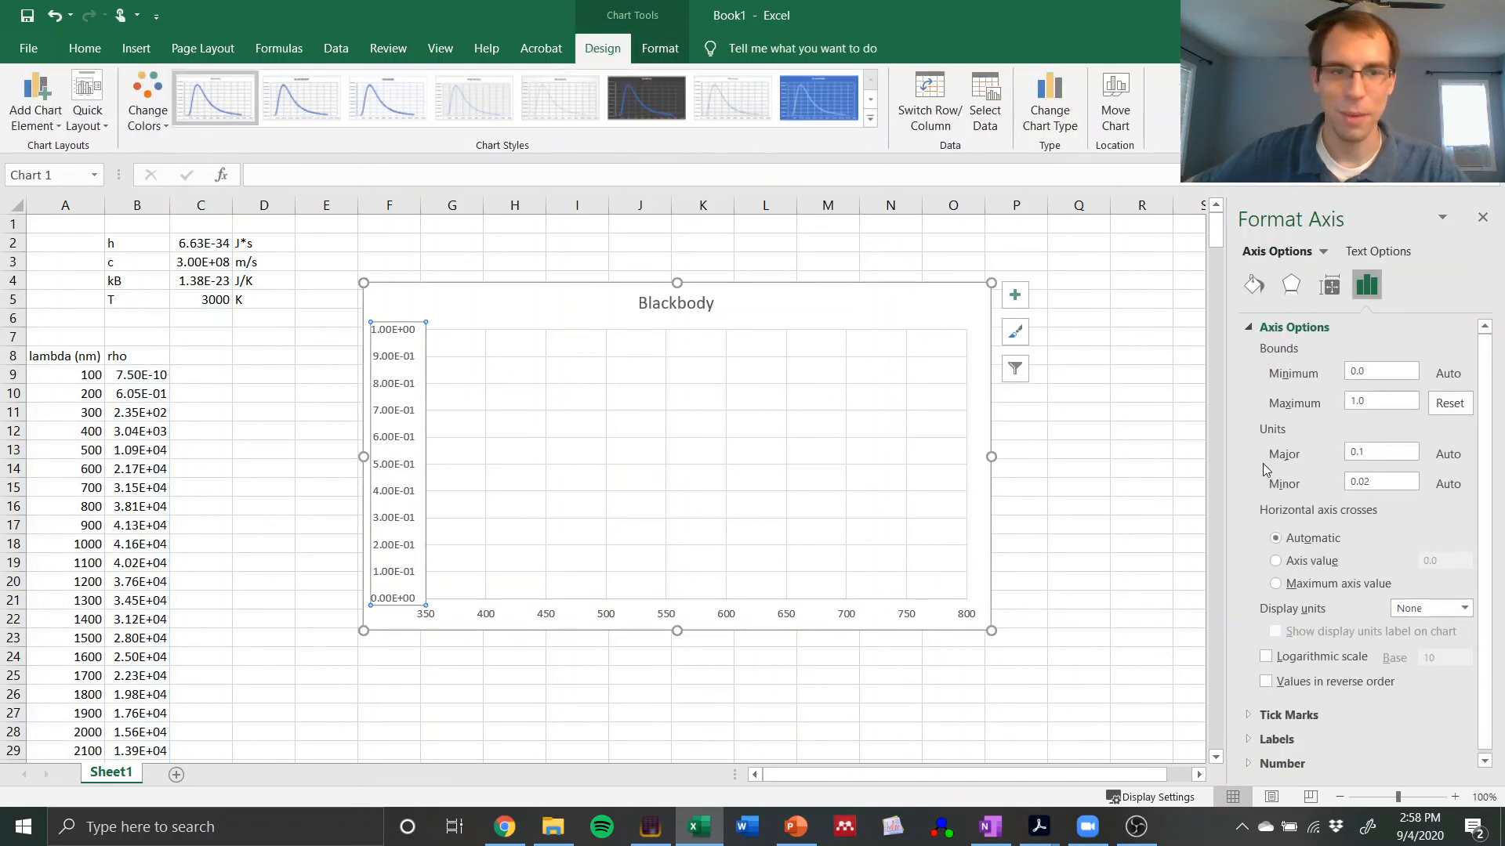
type("20")
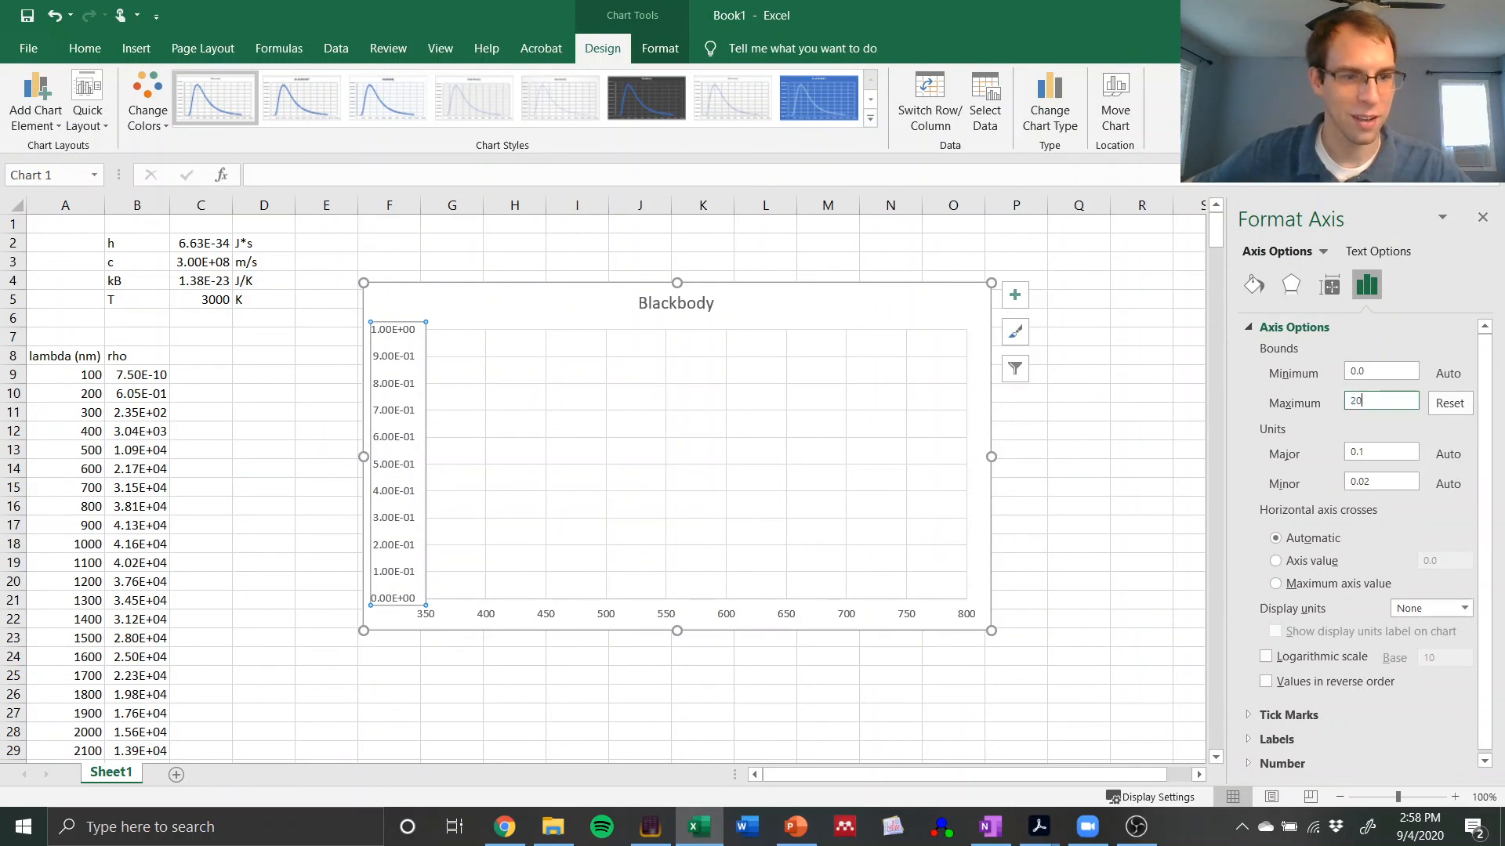
key("Return")
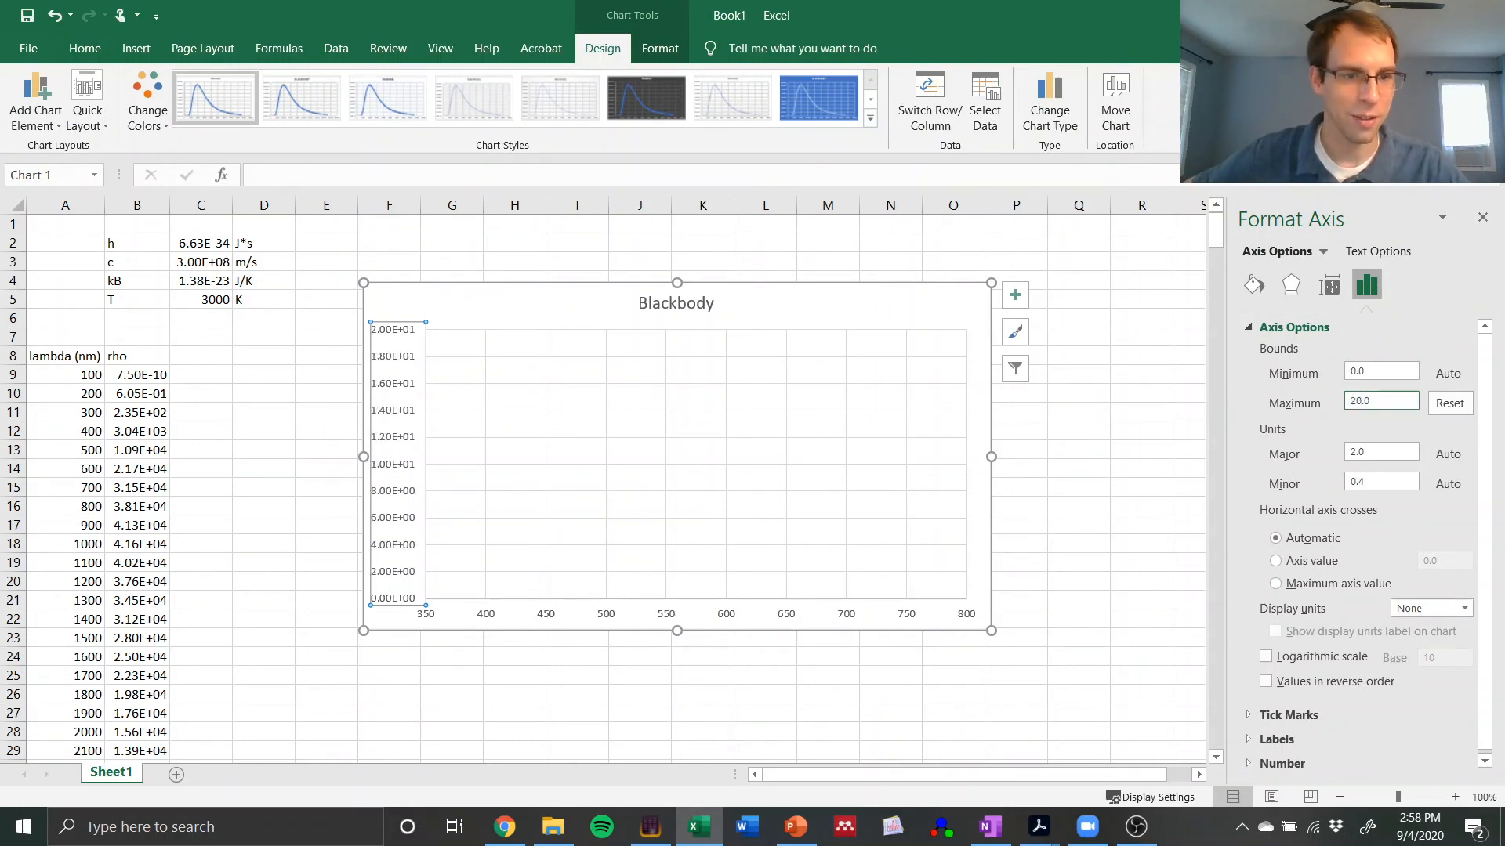
left_click_drag(1406, 408, 1324, 406)
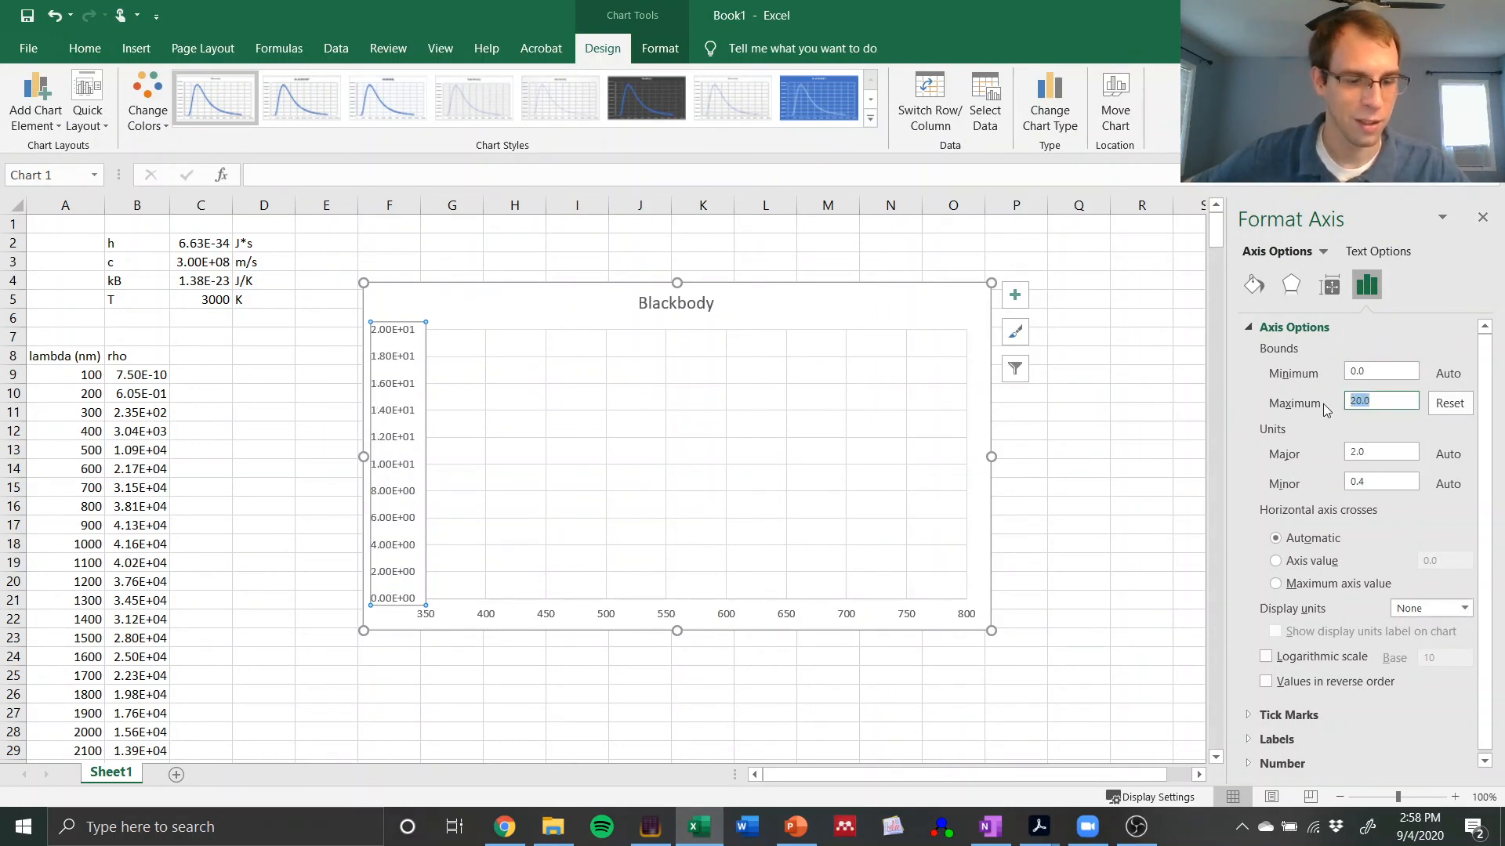
type("1000")
key("Return")
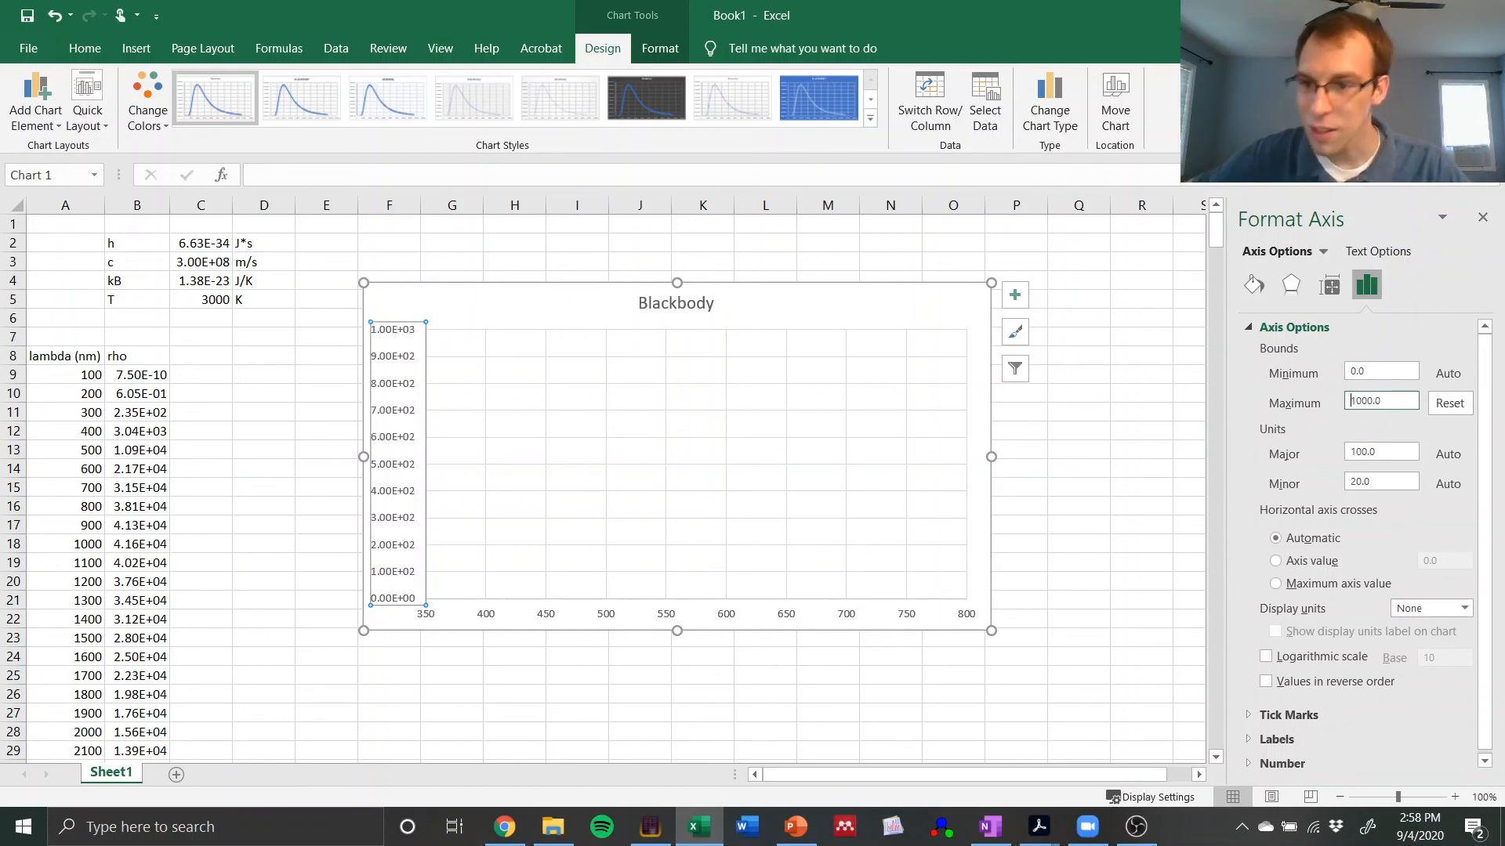
Step: Set the chart's vertical axis maximum to 100000
left_click_drag(1397, 405, 1344, 404)
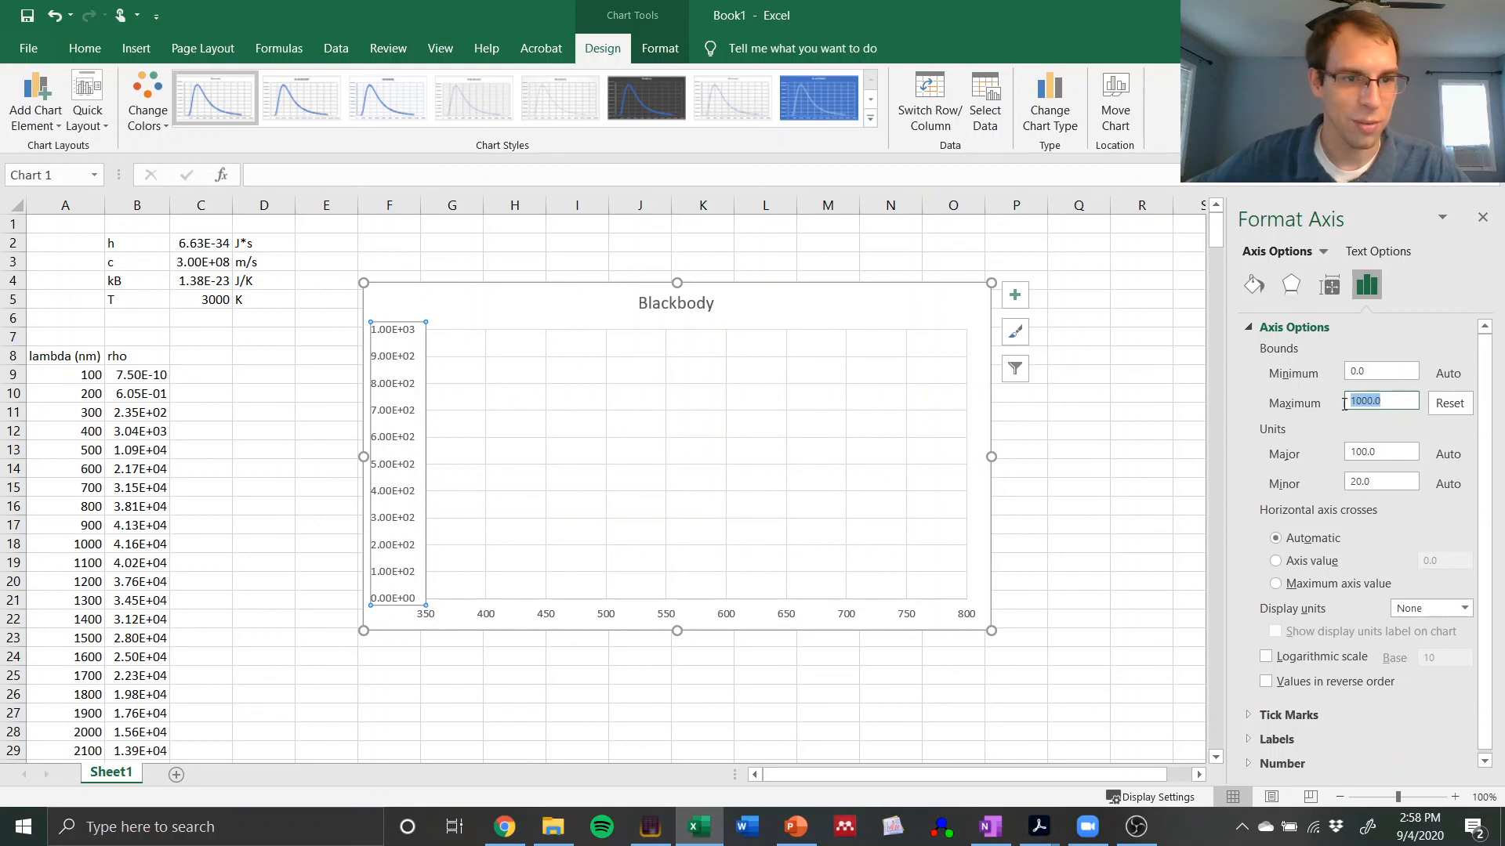
type("10000")
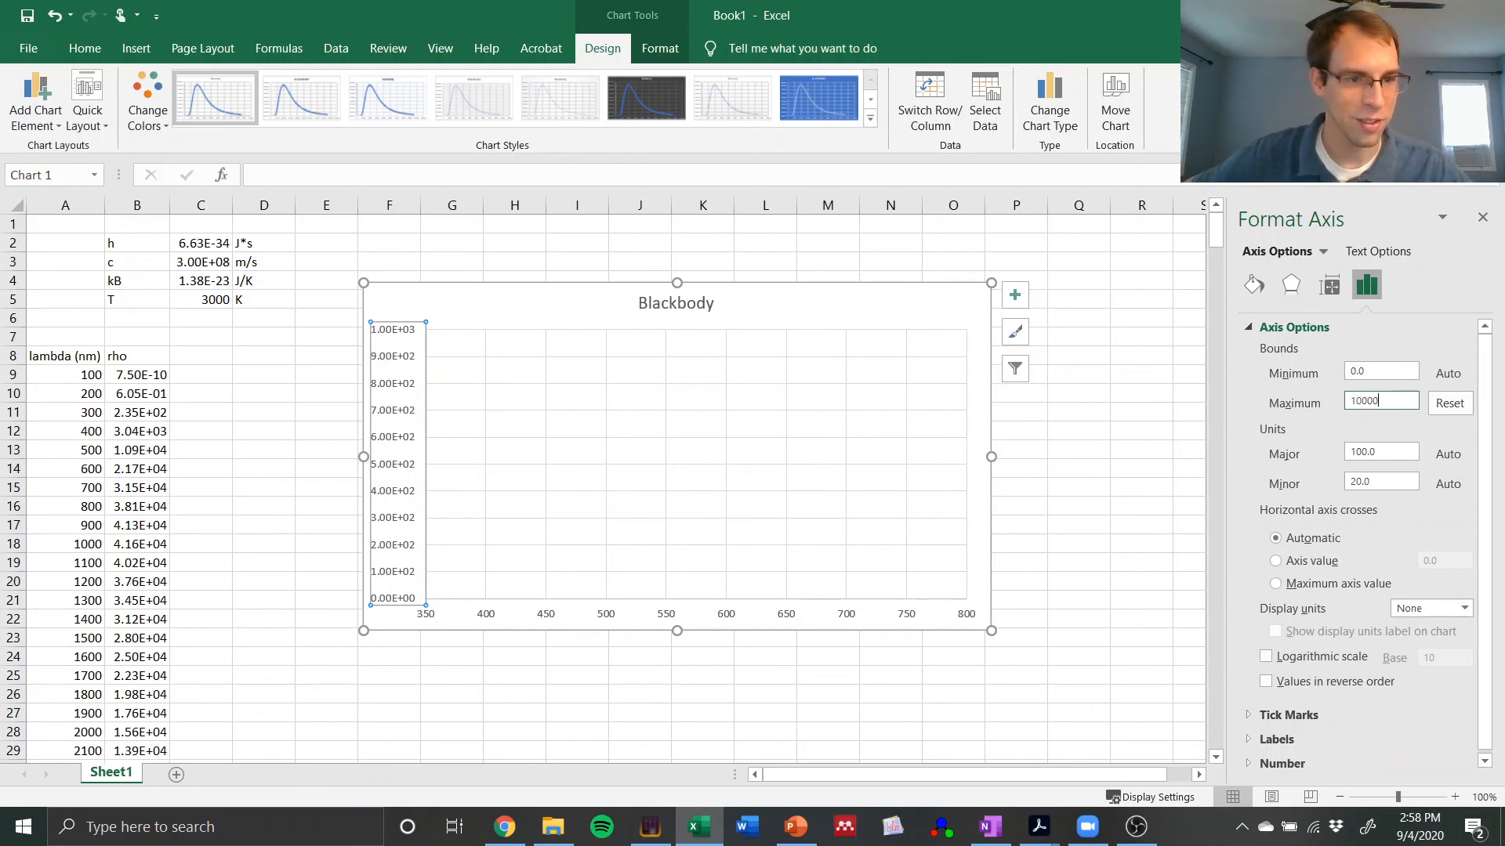
type("0")
key("Return")
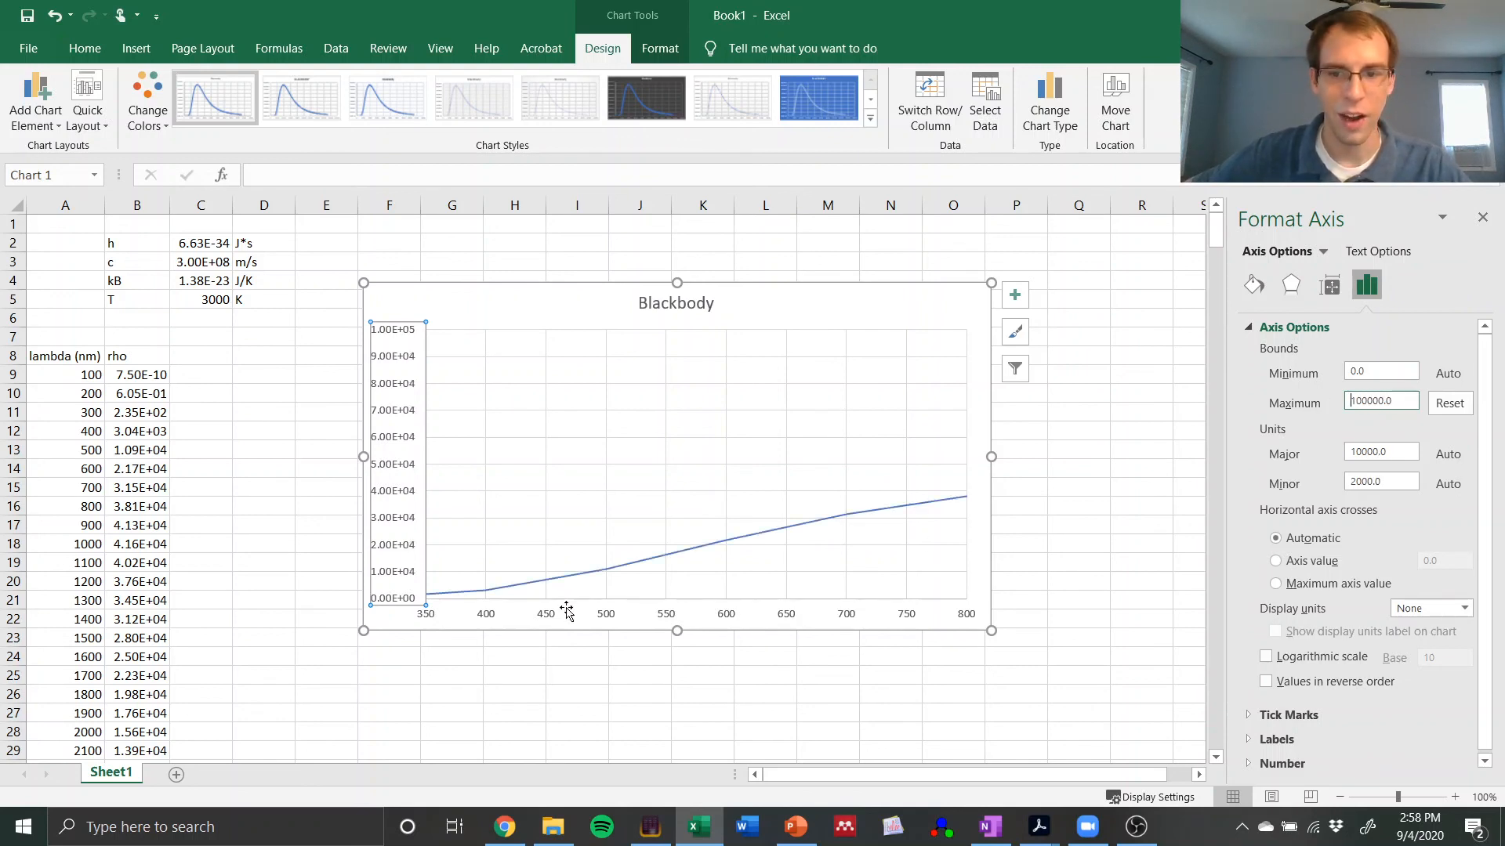
left_click(255, 507)
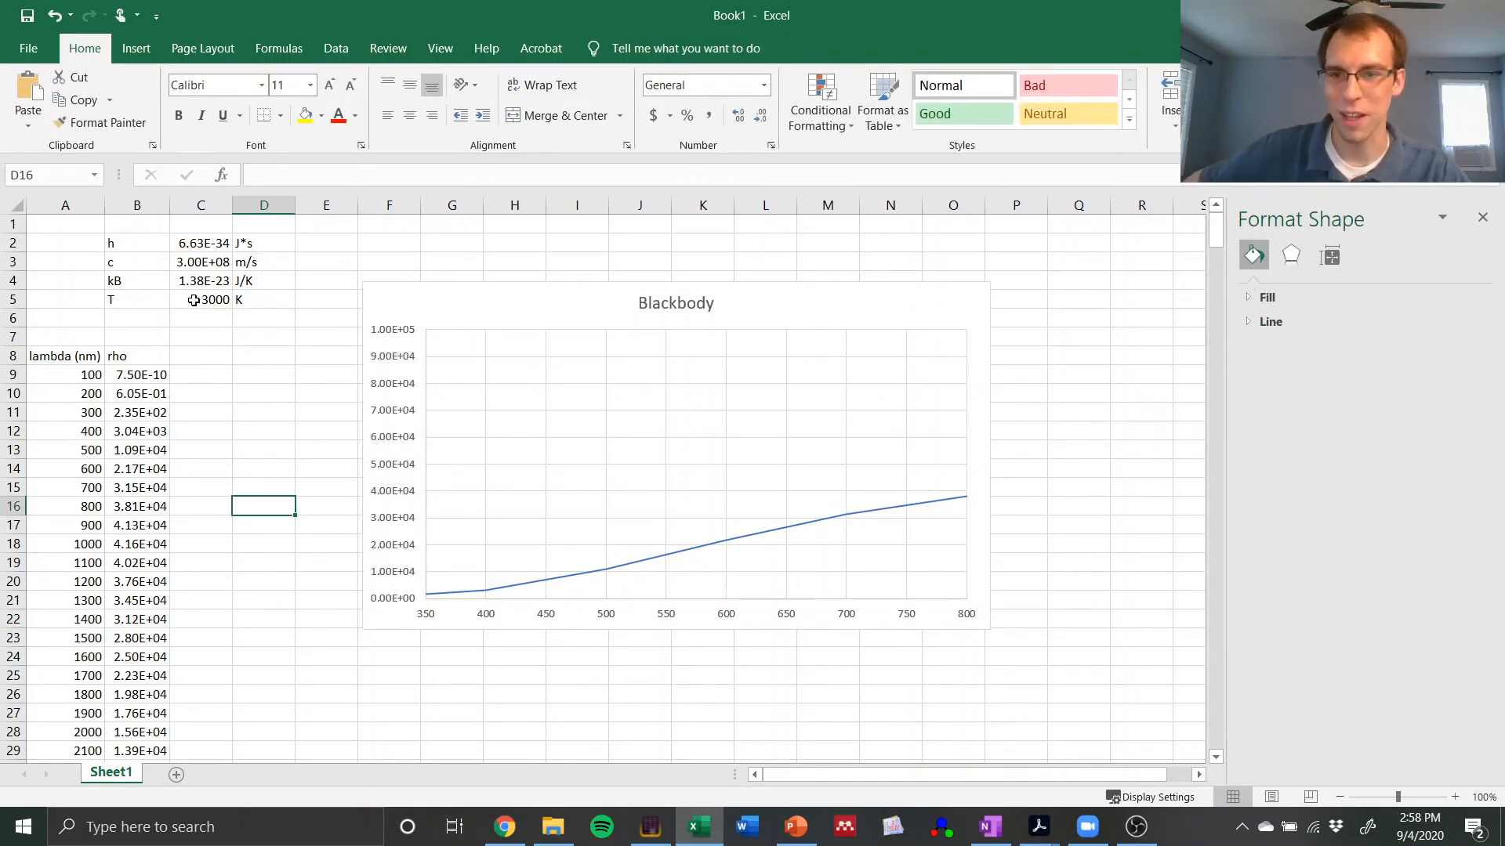
Step: Reset the horizontal axis minimum and maximum and the vertical axis maximum of the Blackbody chart to automatic
left_click(609, 615)
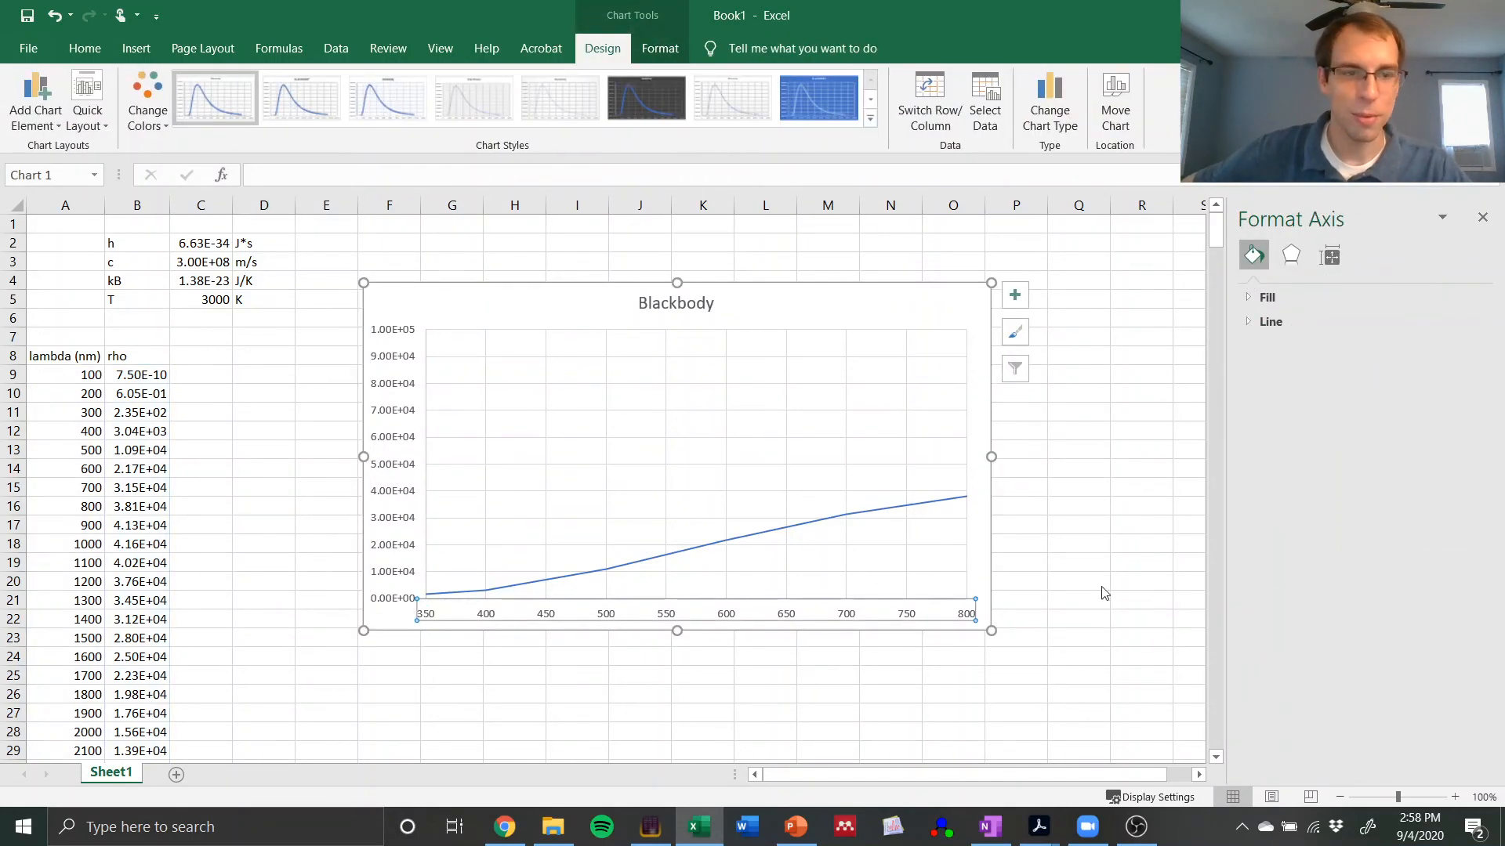
left_click(1449, 373)
left_click(1449, 403)
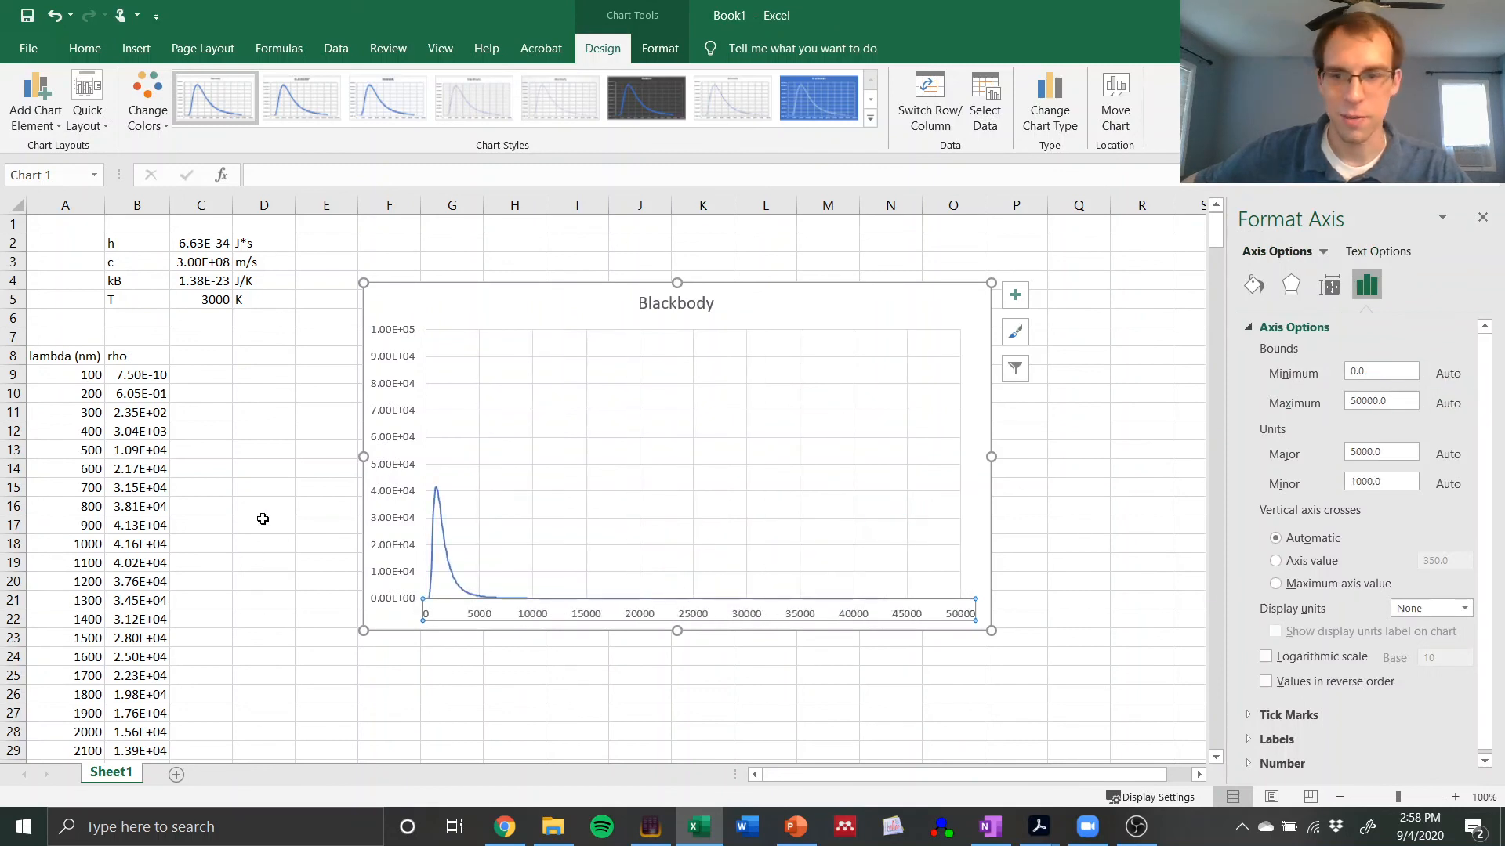
left_click(326, 468)
left_click(393, 386)
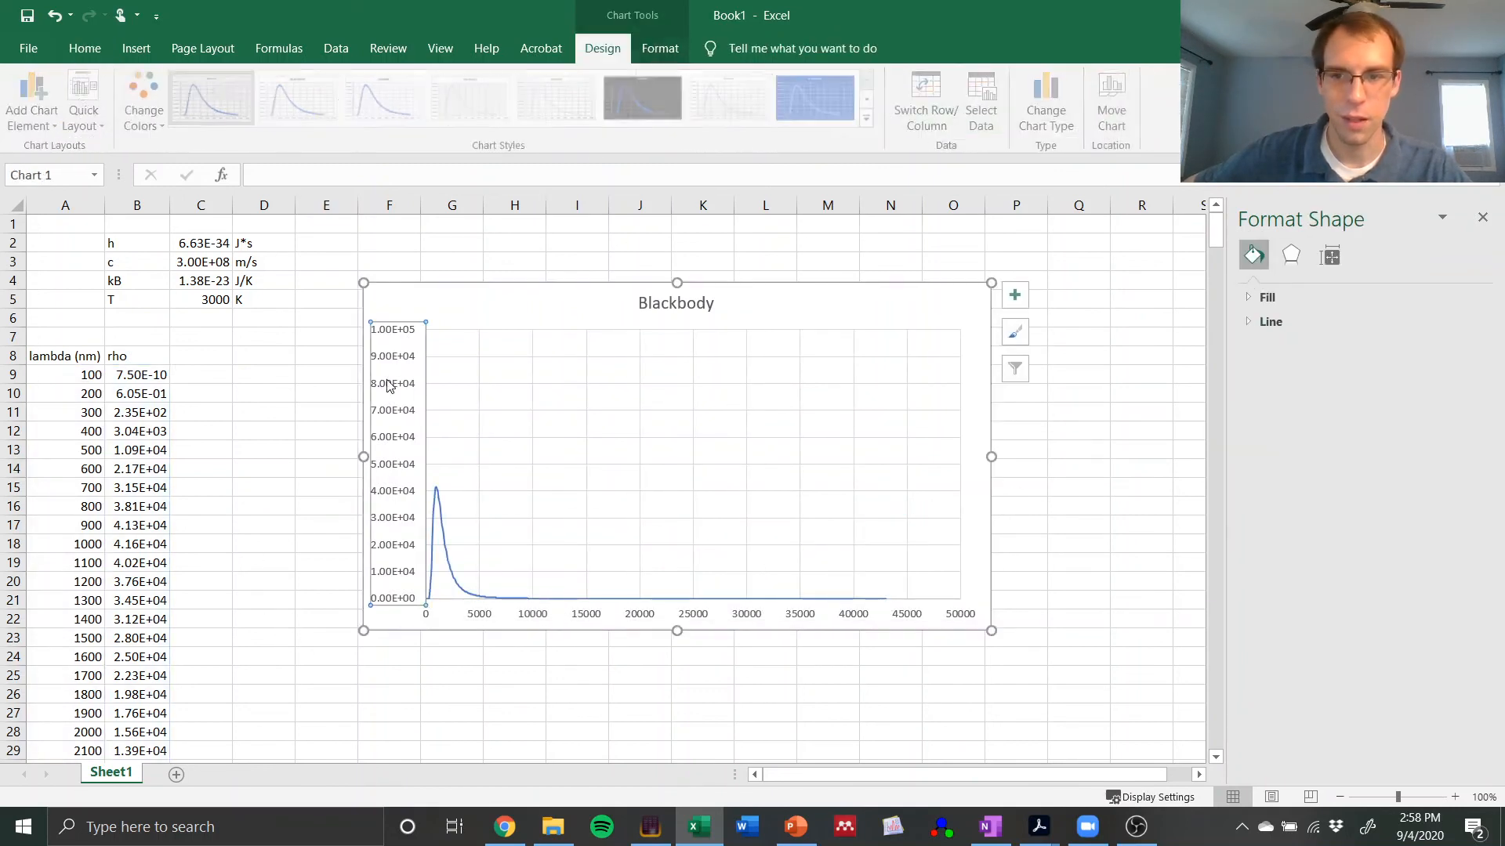
left_click(1449, 403)
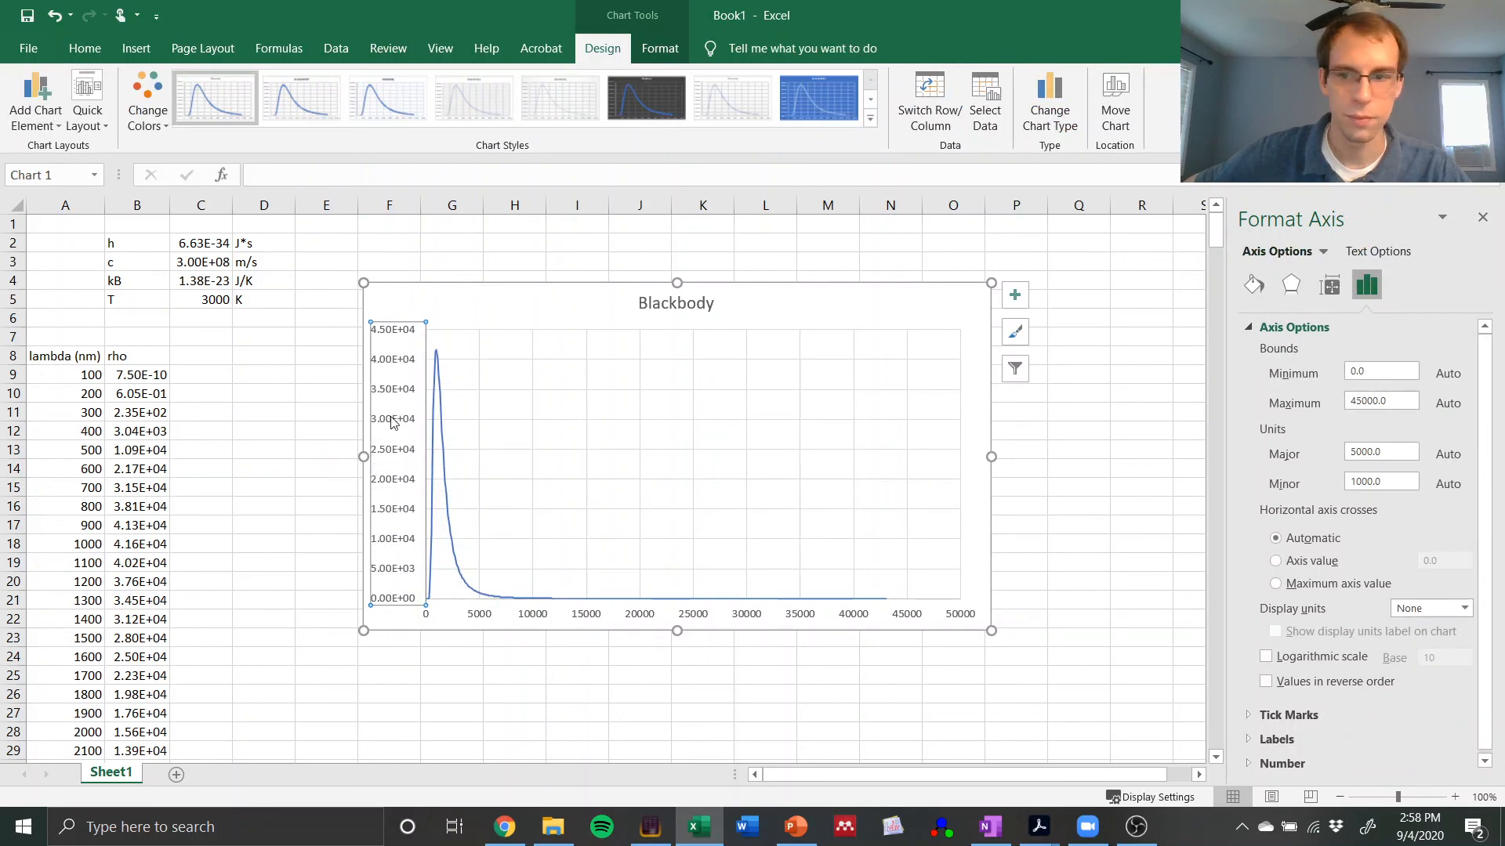
left_click(273, 502)
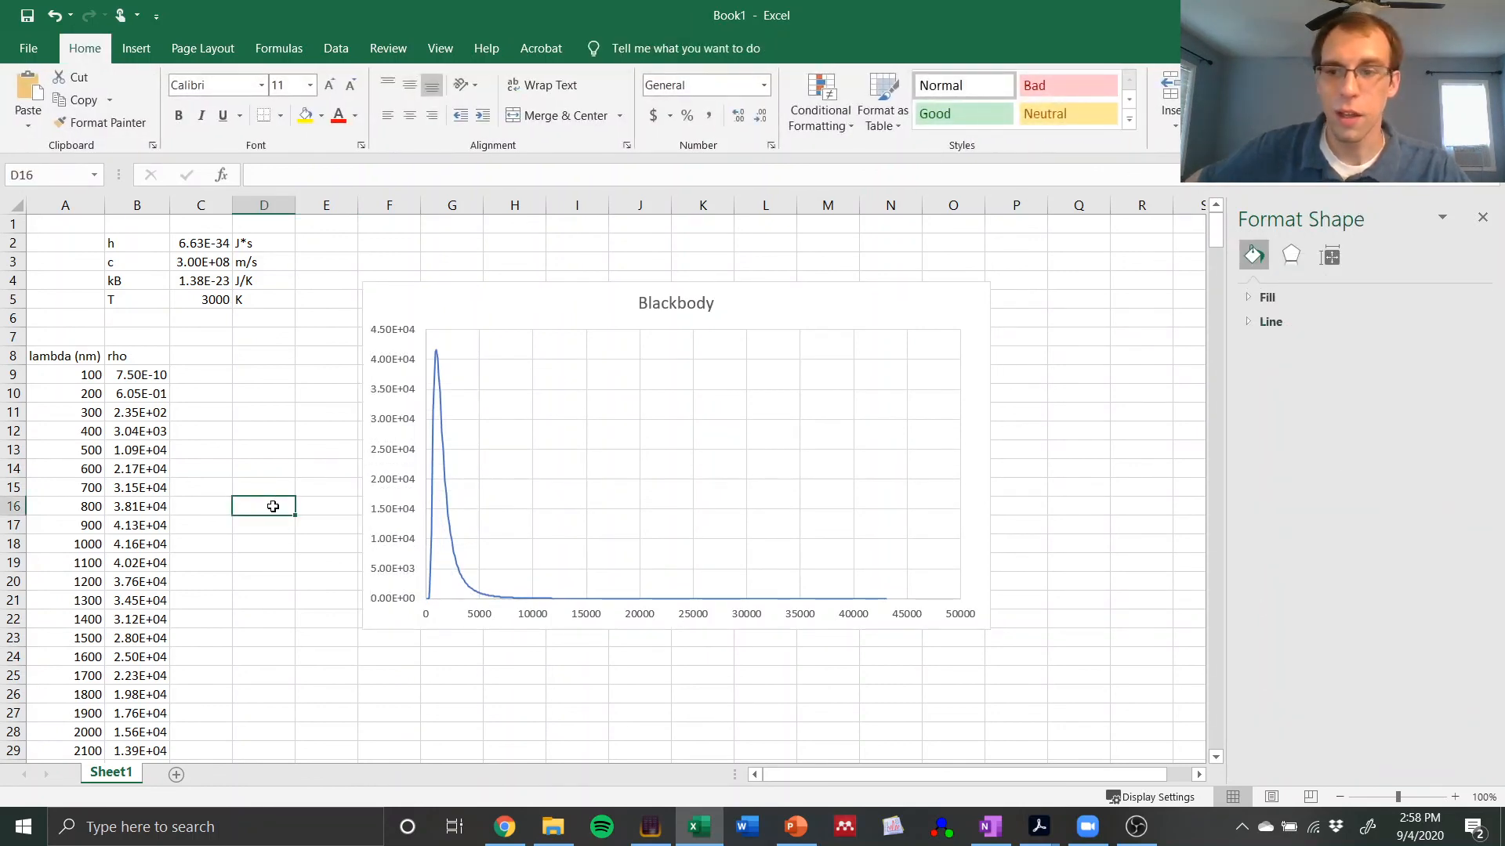